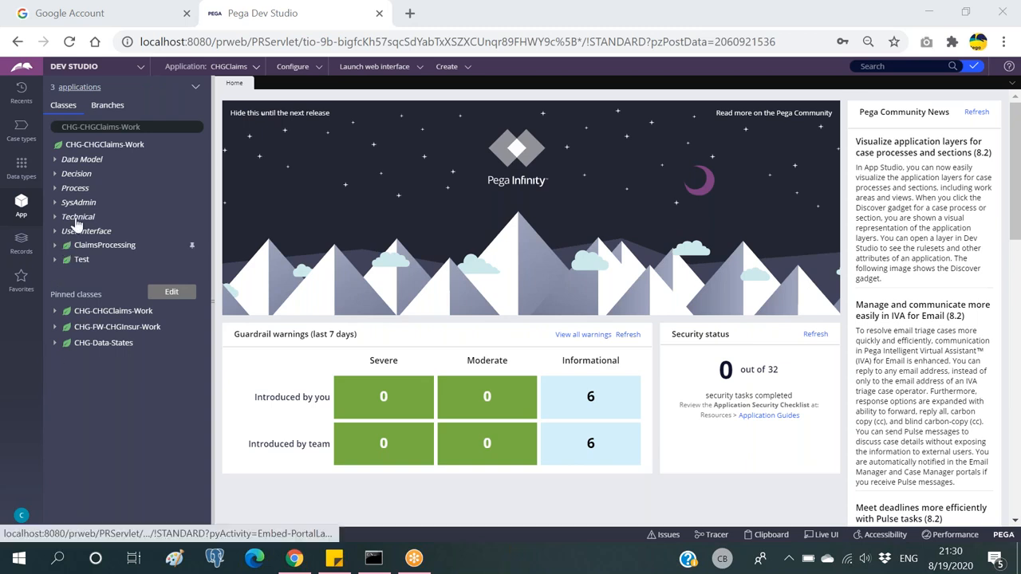
Step: Open the ClaimsProcessing case type from the Case types list and dismiss the update notification
click(21, 130)
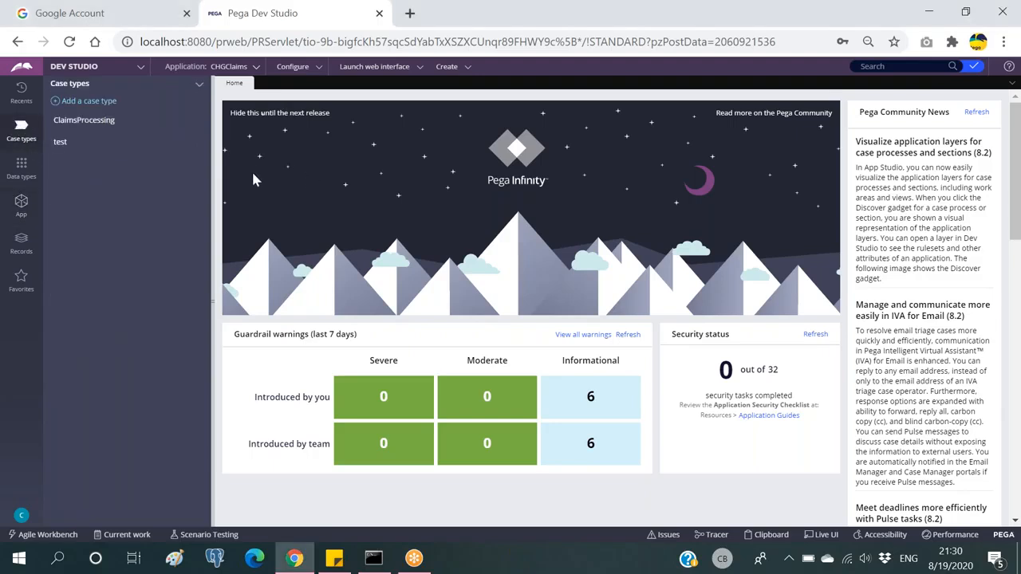
click(105, 124)
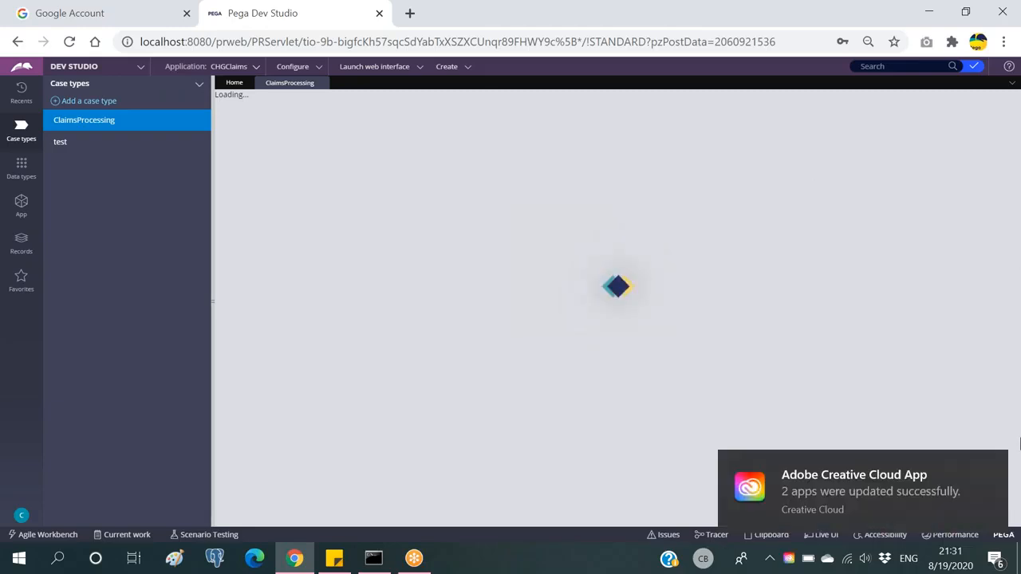
click(993, 467)
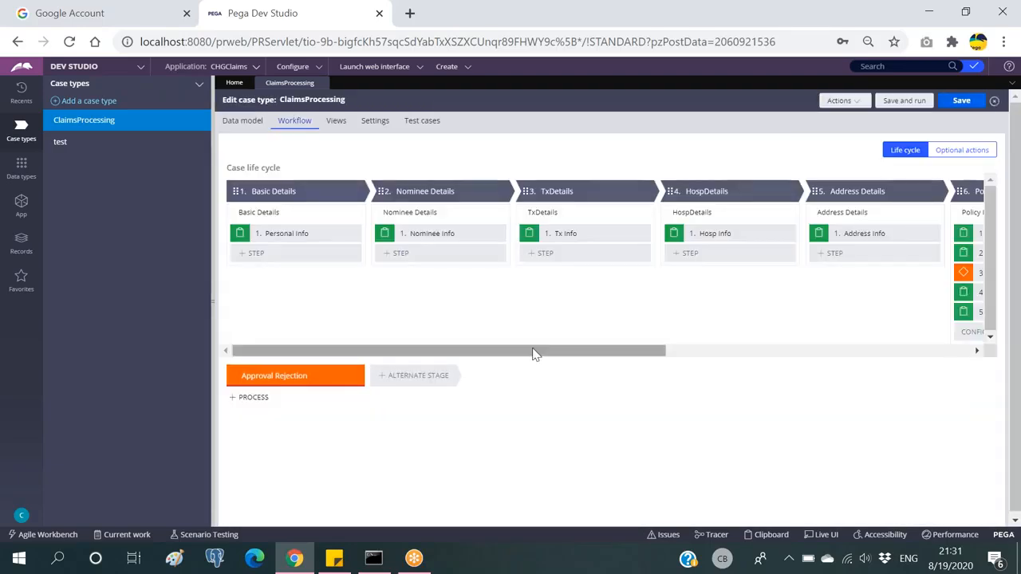
drag(534, 350, 989, 343)
drag(835, 354, 410, 358)
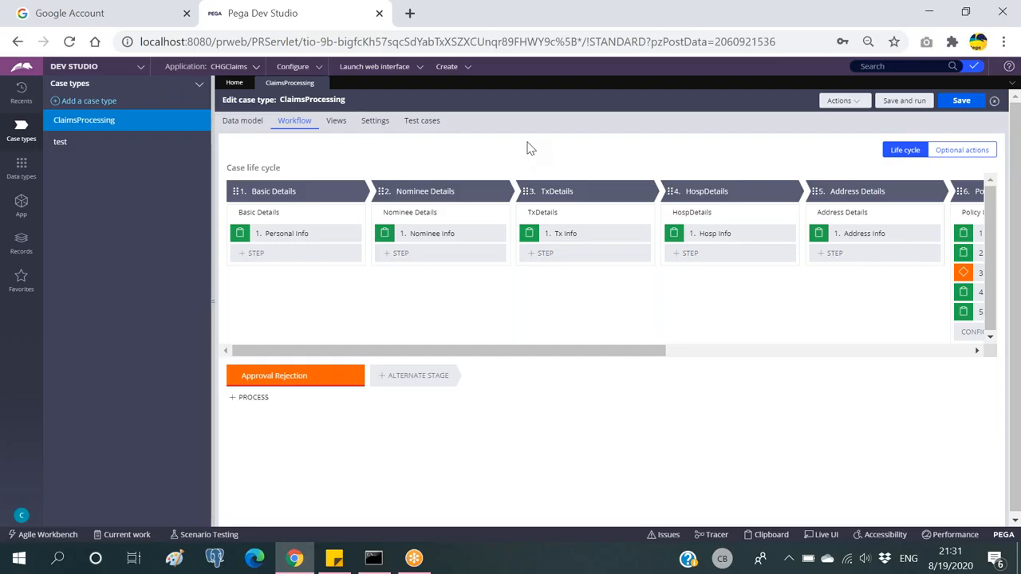
click(582, 353)
drag(580, 352, 841, 342)
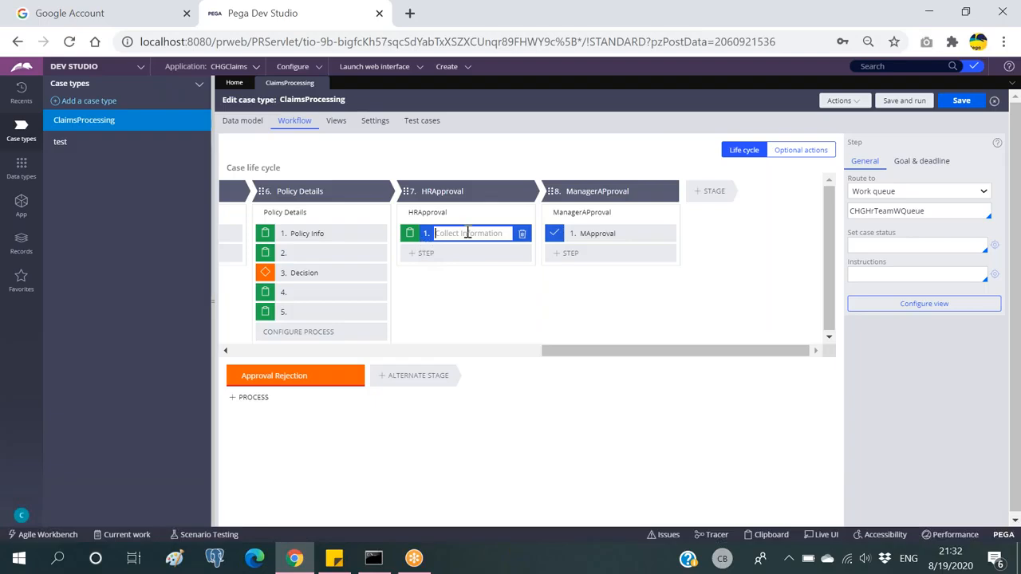
click(634, 236)
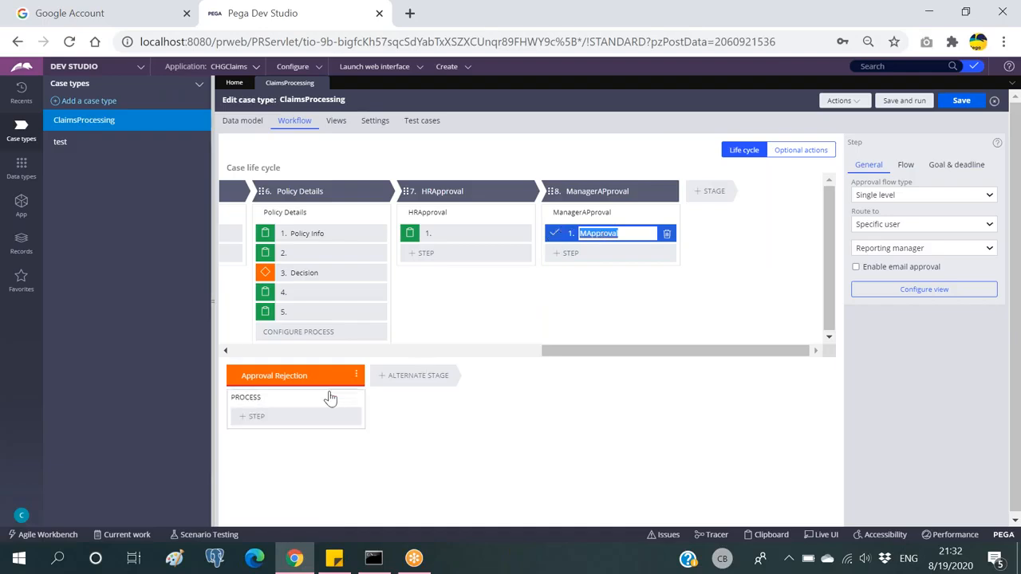
click(630, 233)
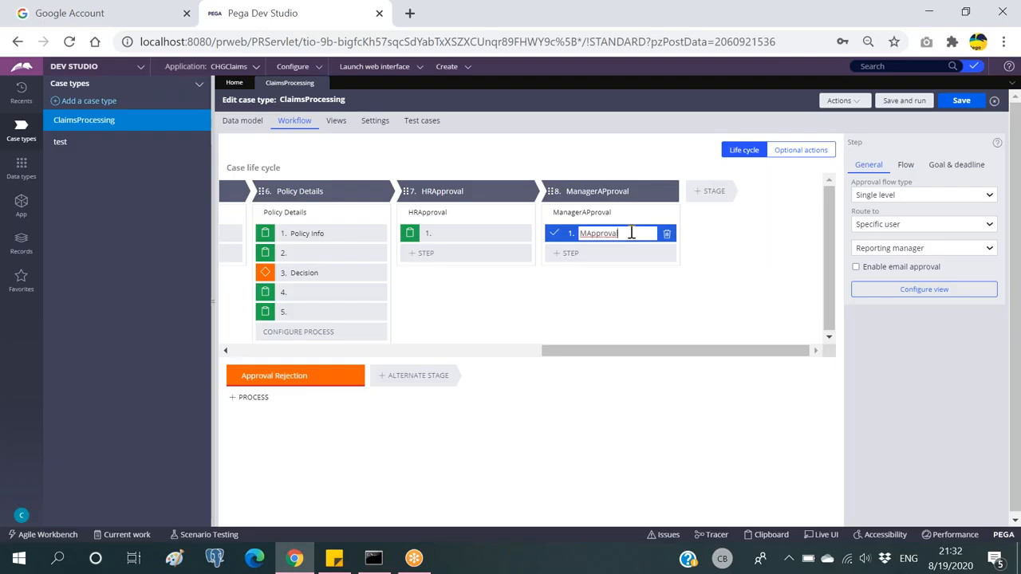
mouse_move(274, 426)
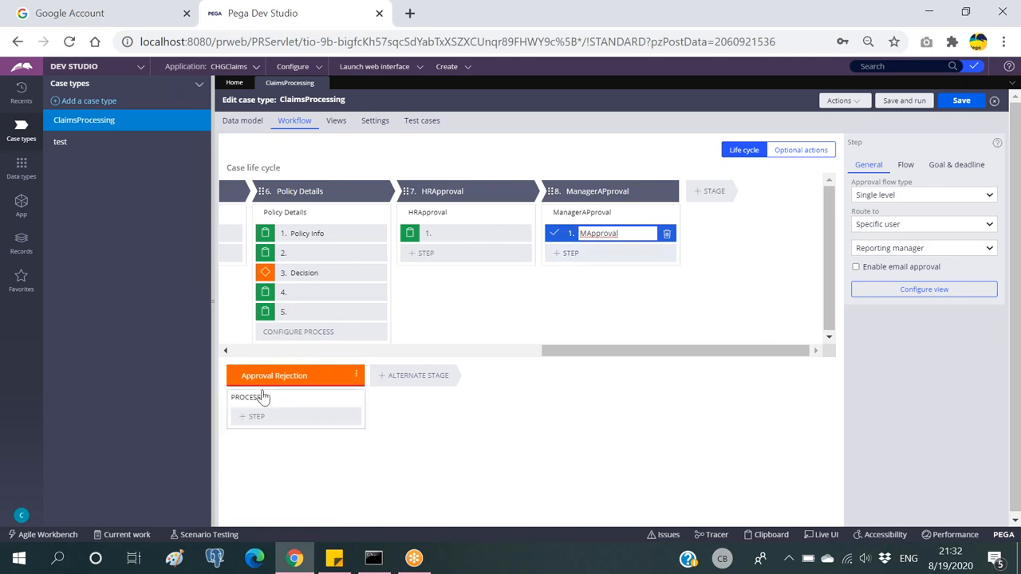
mouse_move(312, 400)
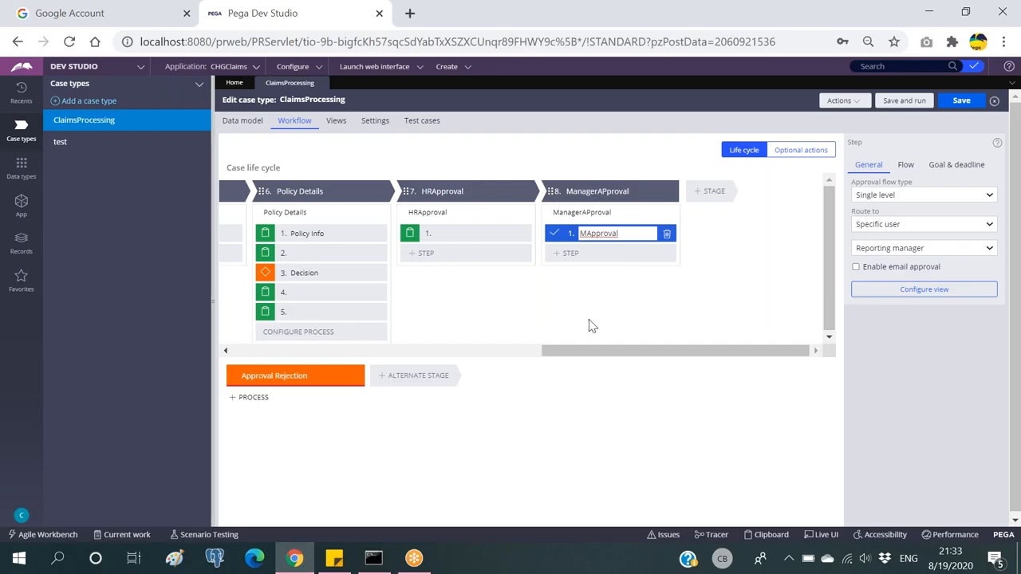
mouse_move(245, 388)
click(465, 233)
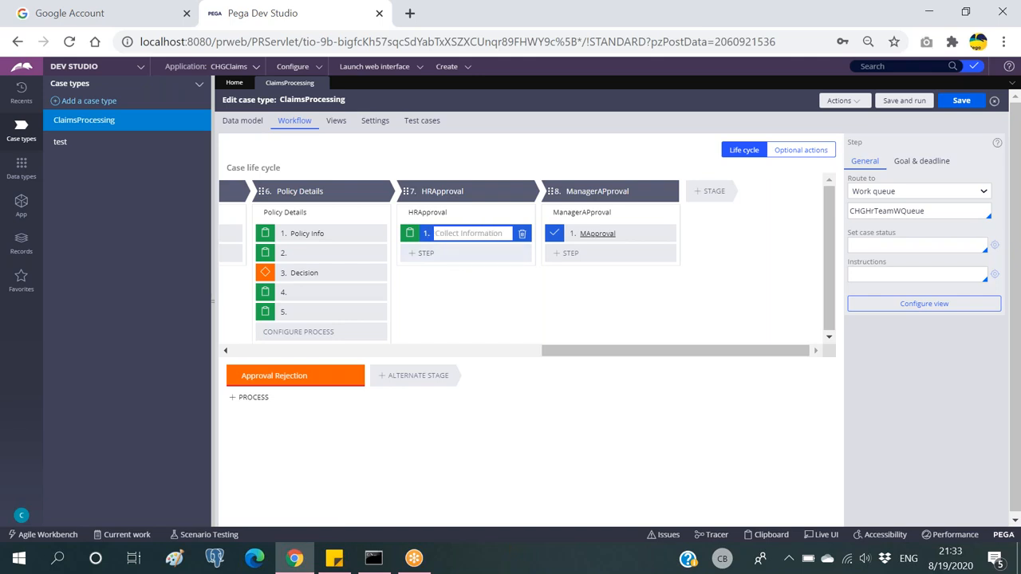
drag(577, 351, 236, 358)
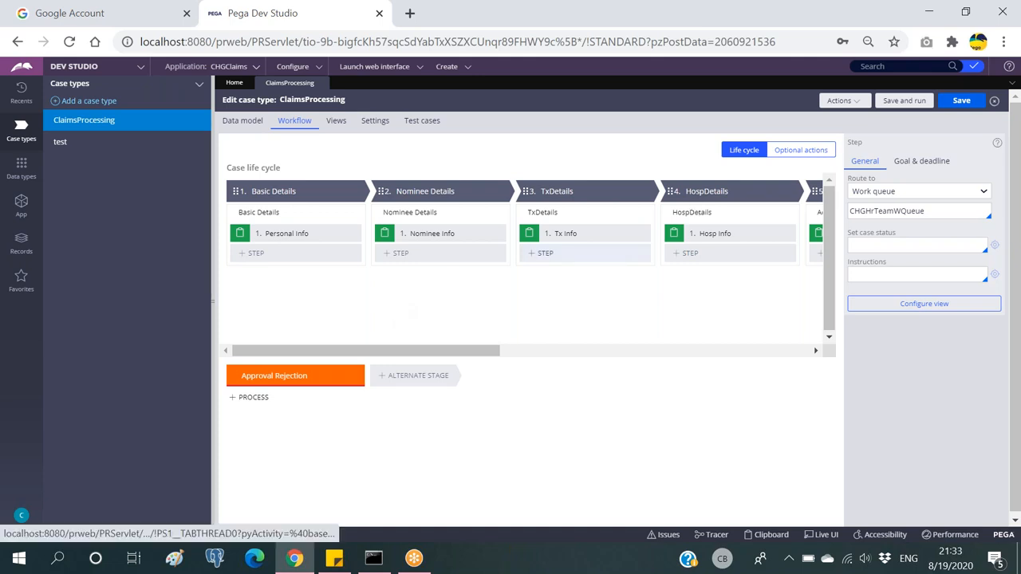
click(904, 68)
Step: Search rules for 'sendemai' and open the SendEmailNotification activity from the results
text(se)
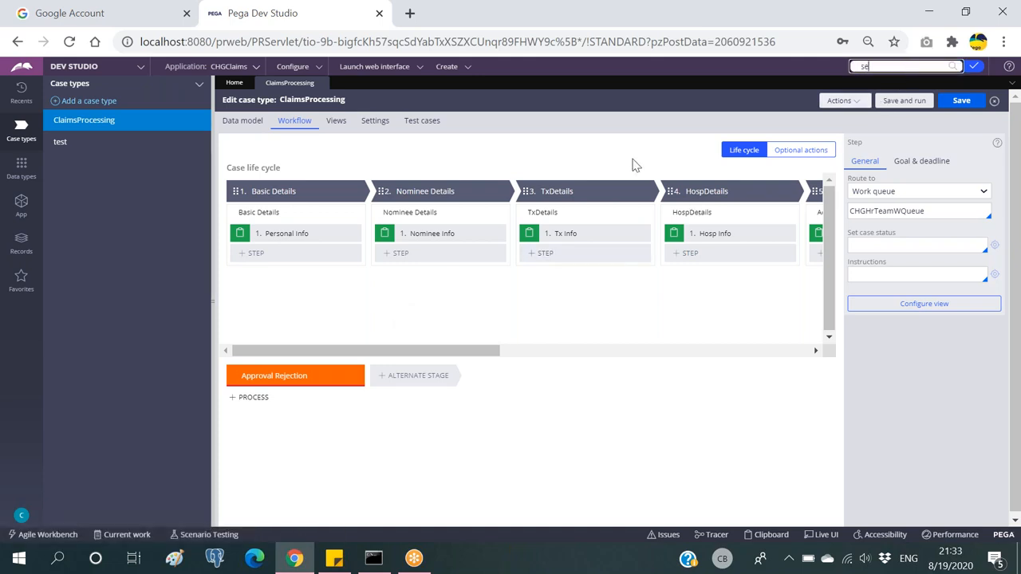
text(ndemailnoti)
key(Return)
click(713, 116)
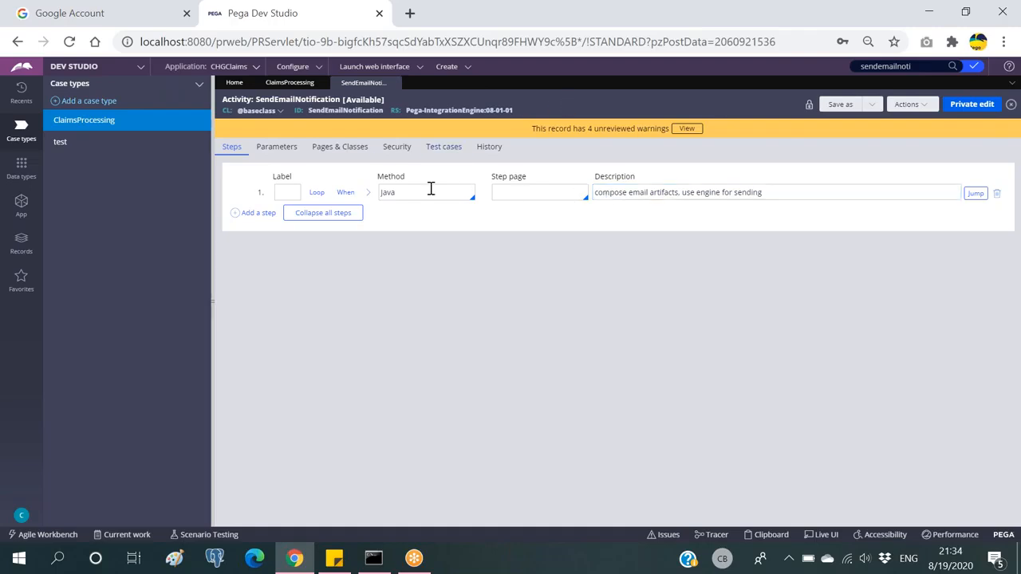
double_click(334, 111)
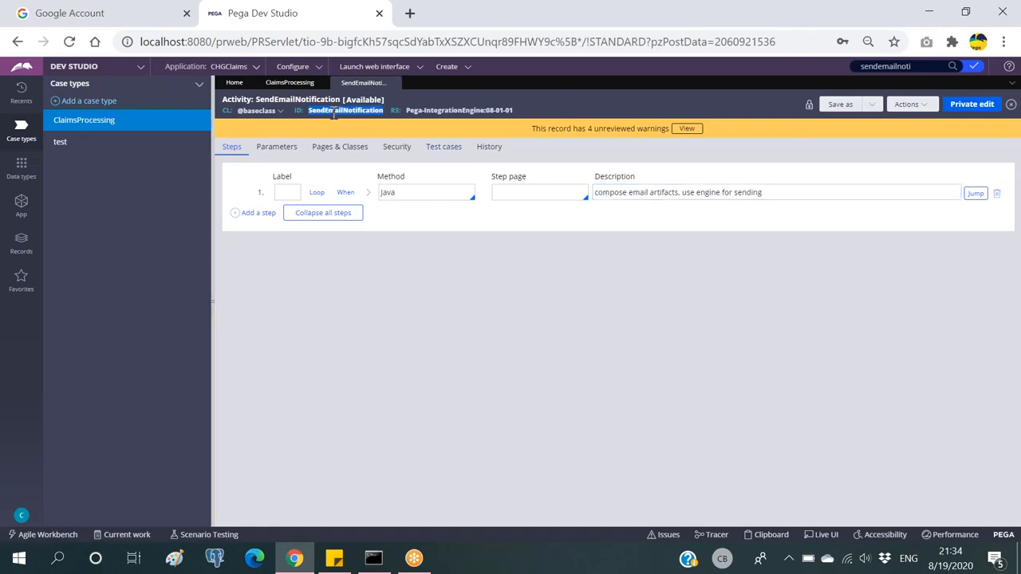
click(528, 111)
click(368, 193)
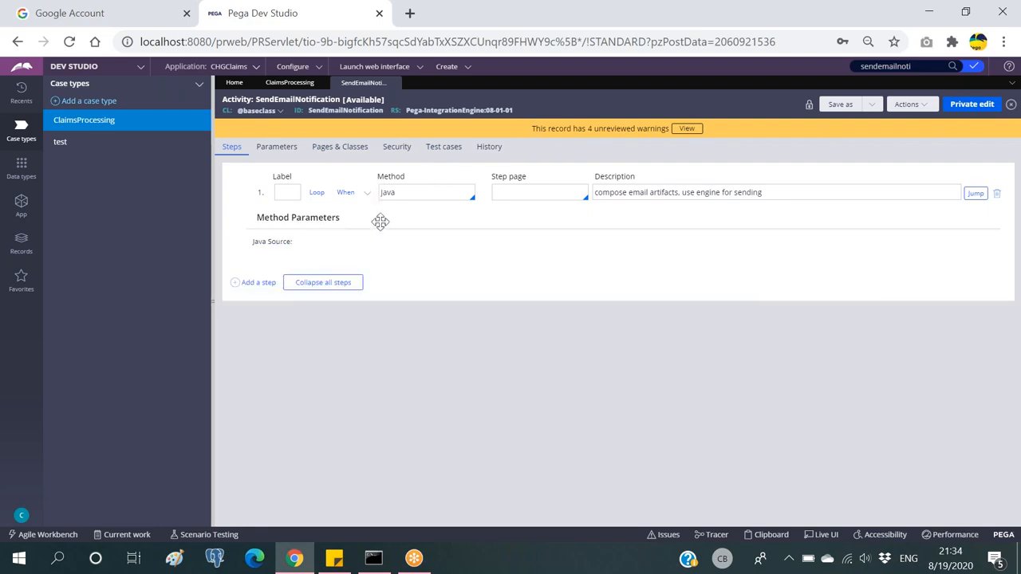
click(511, 285)
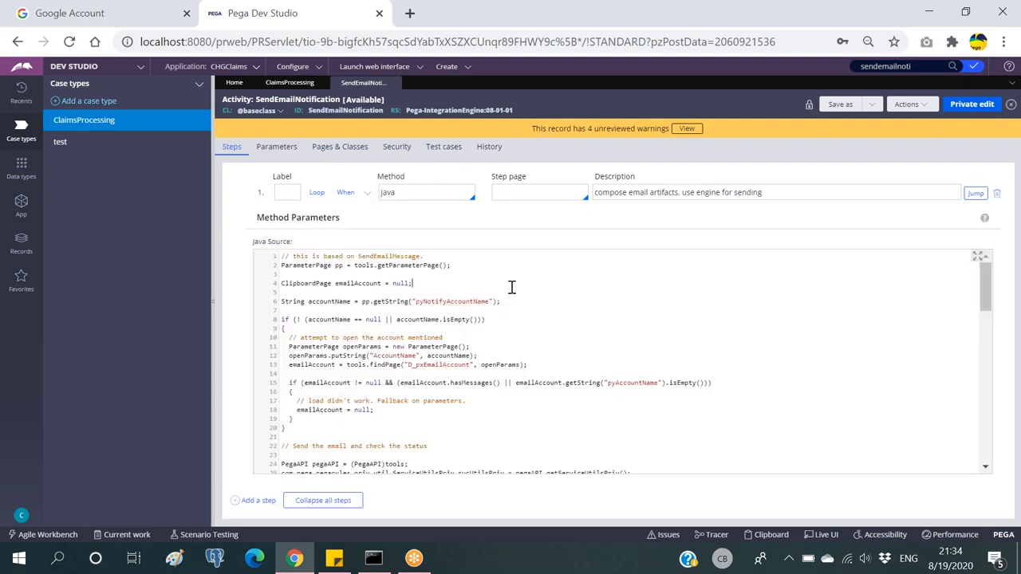
click(367, 193)
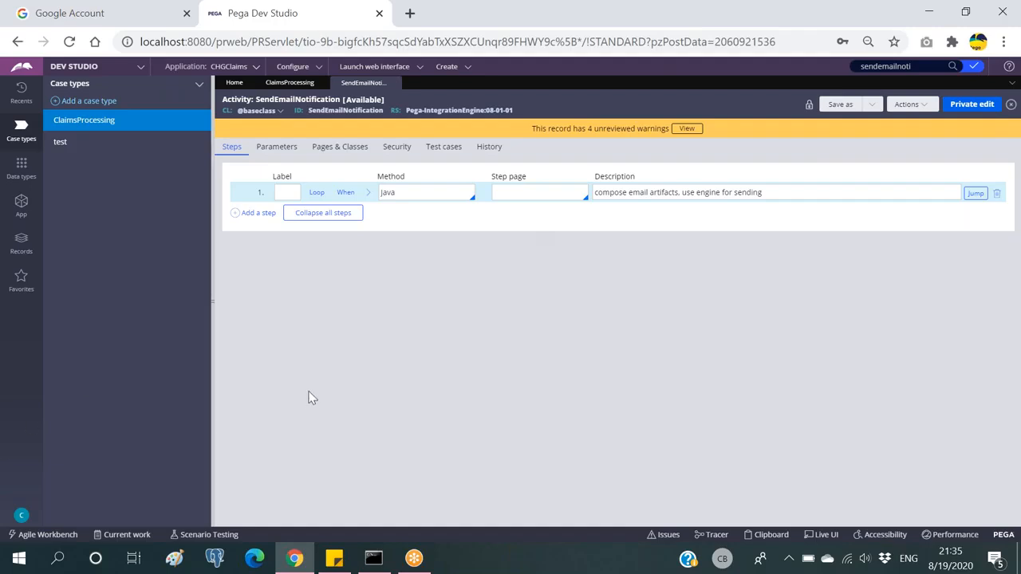
double_click(358, 111)
click(557, 106)
Step: In a blank Notepad, list Subject, body to email(cc/bcc), passwrd, from email, port num, smtp server id
key(super+r)
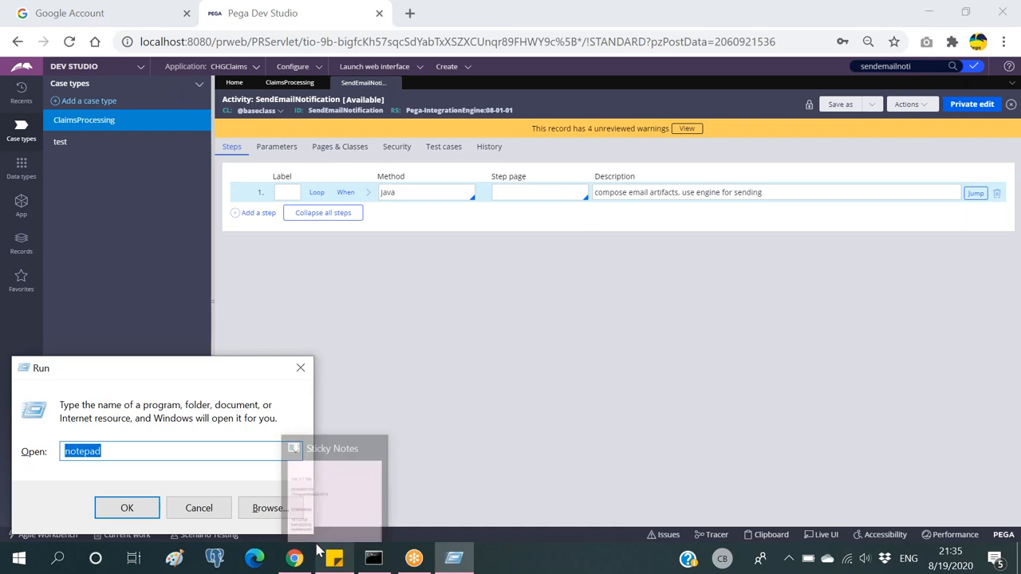
key(Return)
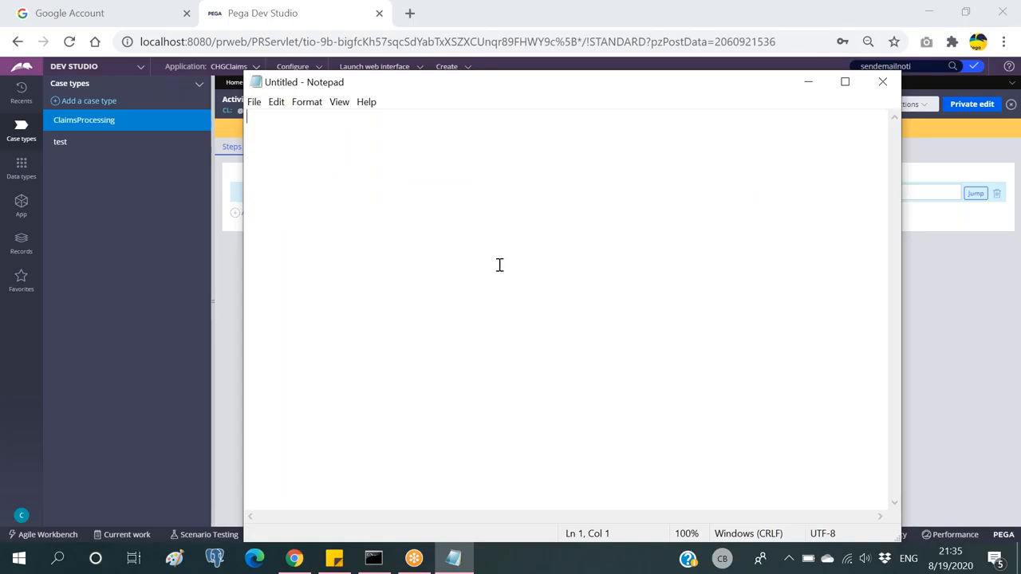
text(Subject)
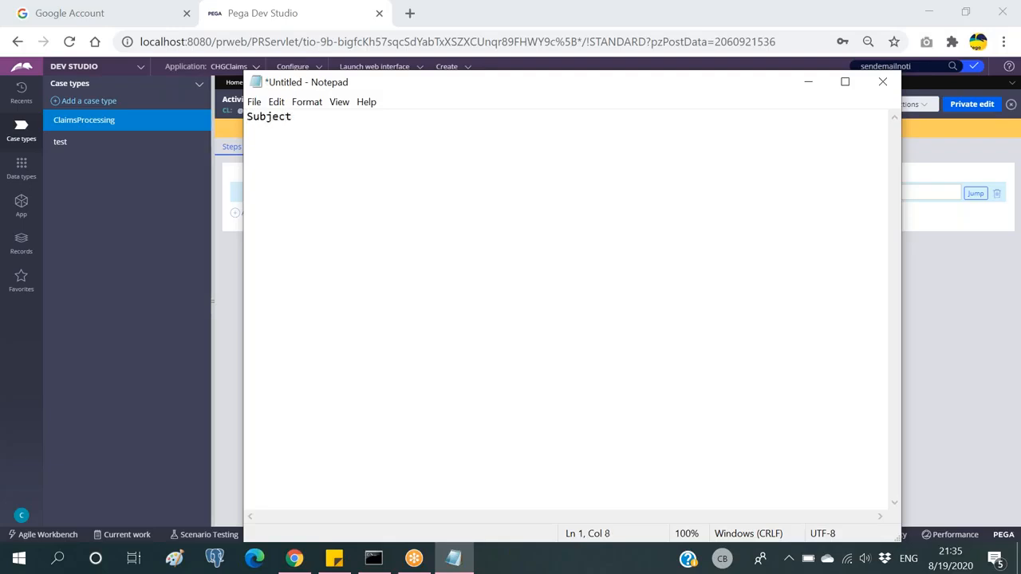
key(Return)
text(body )
text(to email()
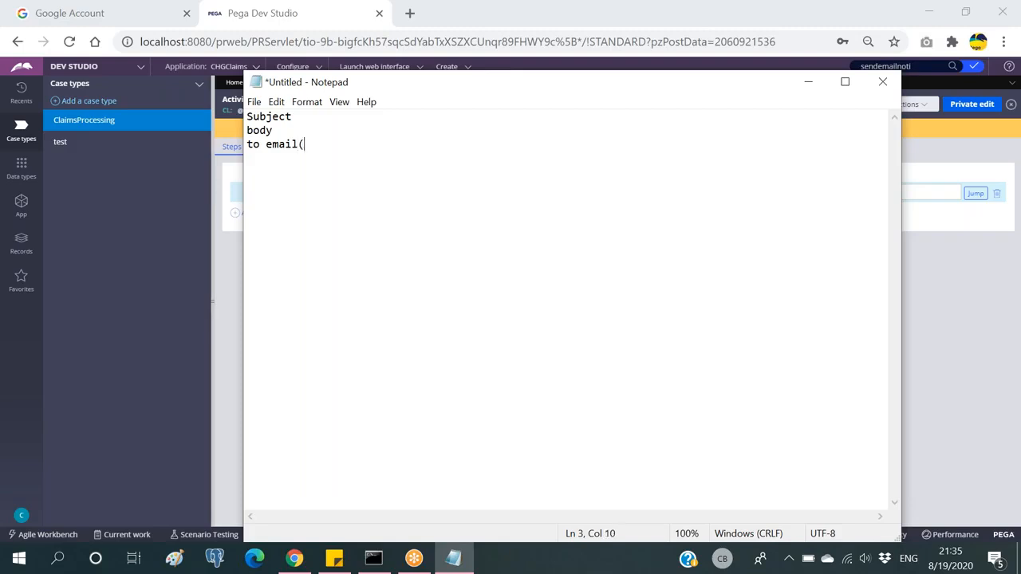
text(cc/bcc))
key(Return)
text(passwrd)
key(Return)
text(from)
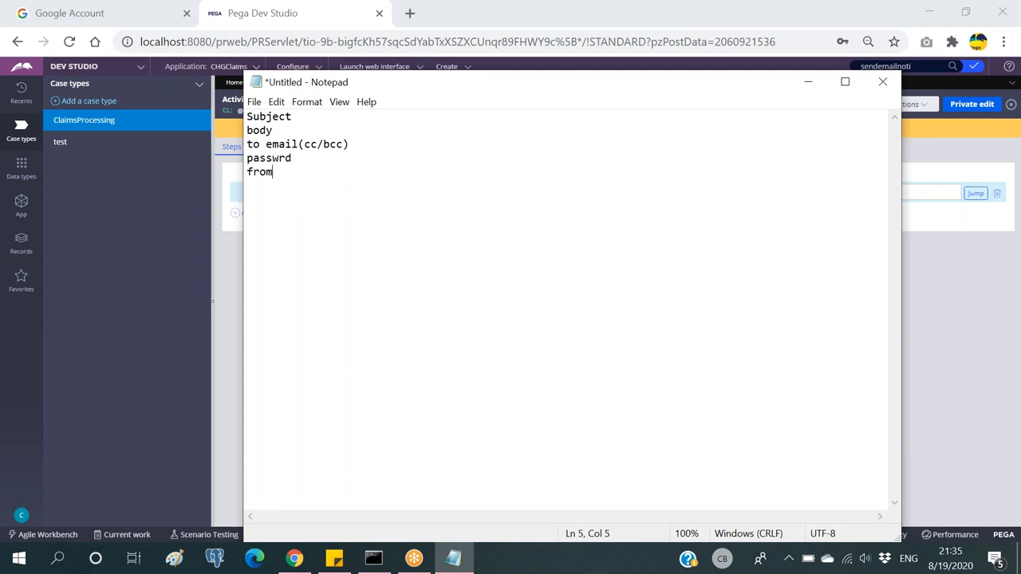
text( rmail)
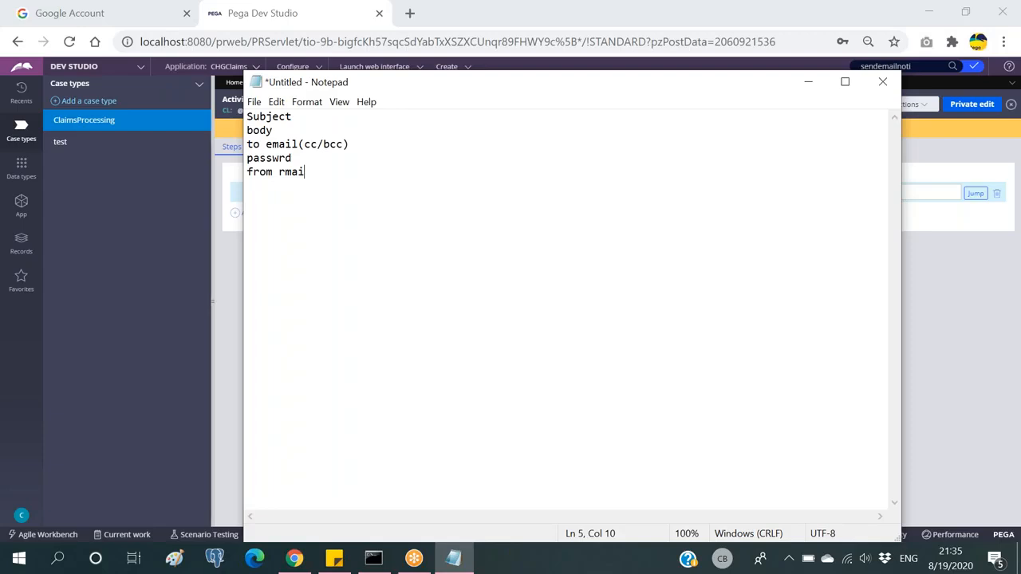
key(BackSpace)
key(BackSpace)
key(BackSpace)
key(BackSpace)
key(BackSpace)
text(email)
key(Return)
text(port num)
key(Return)
text(smtp server id)
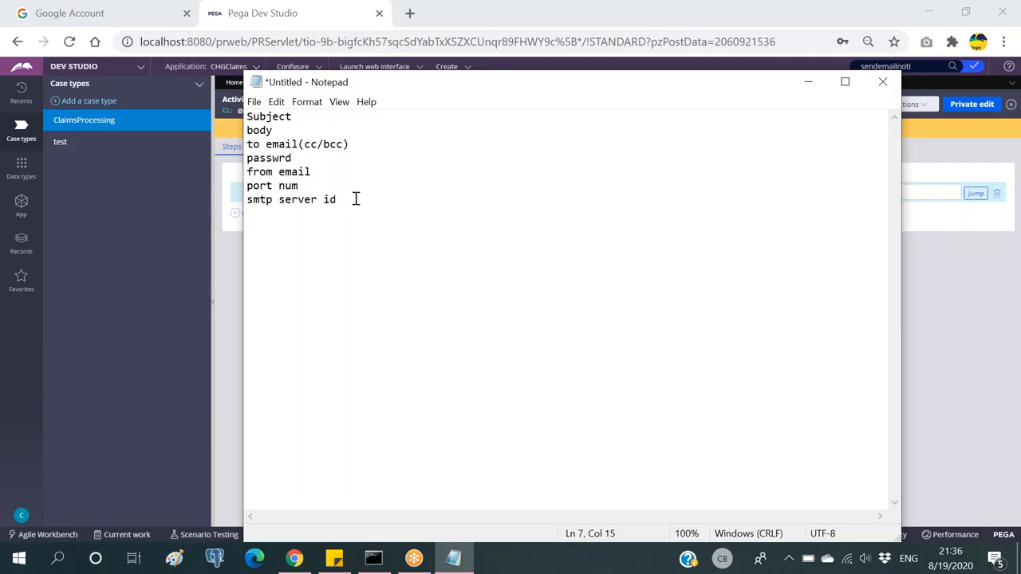
Step: Review the listed email fields line by line, then minimize Notepad to return to the activity
drag(349, 200, 247, 116)
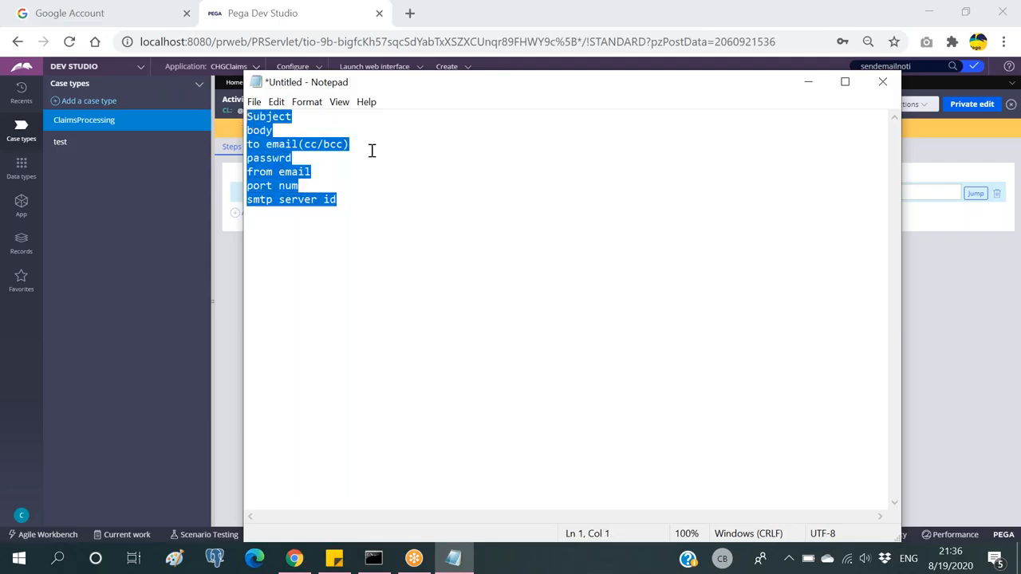
click(371, 151)
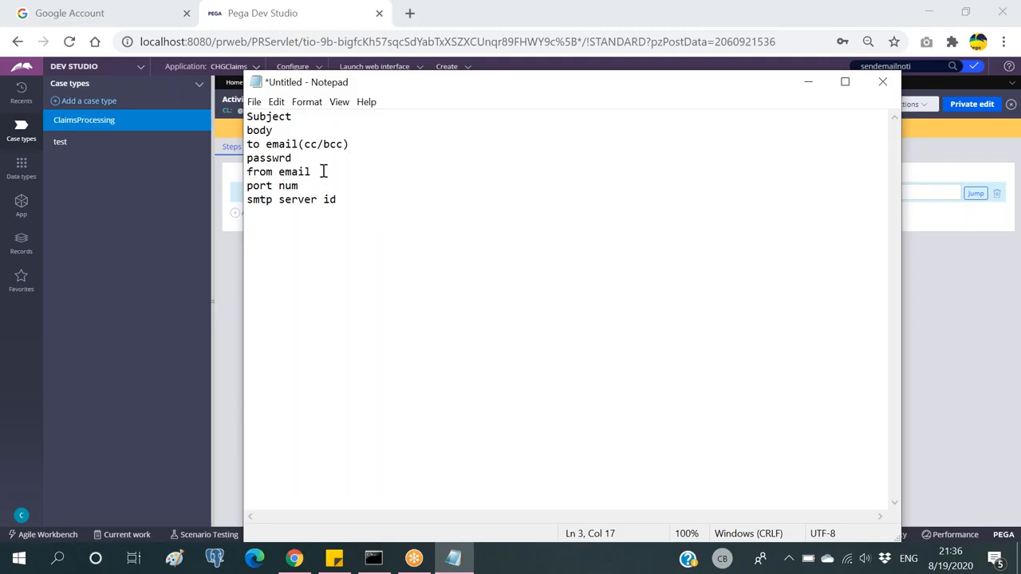
drag(317, 172, 243, 115)
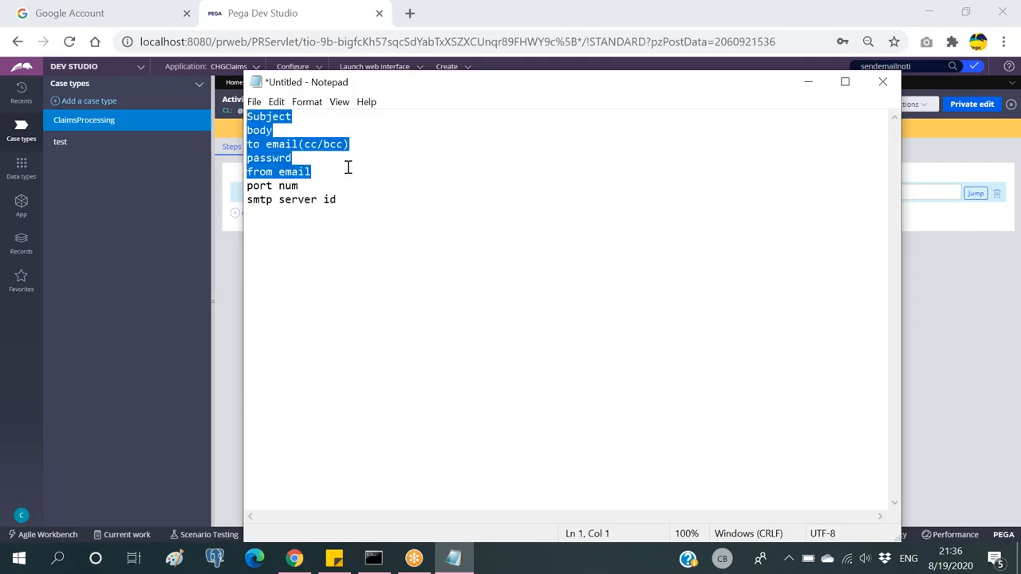
drag(343, 200, 247, 186)
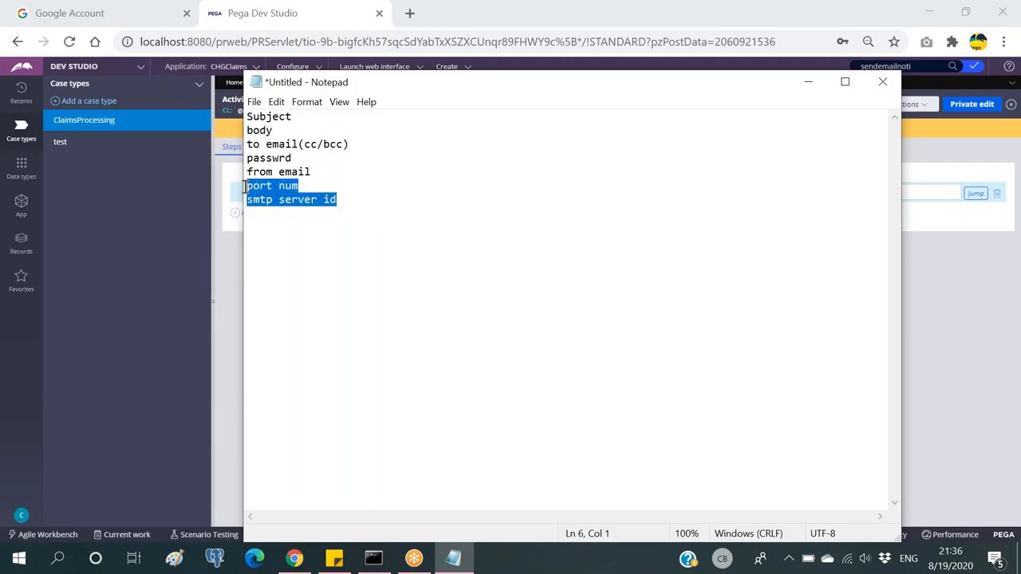
click(311, 187)
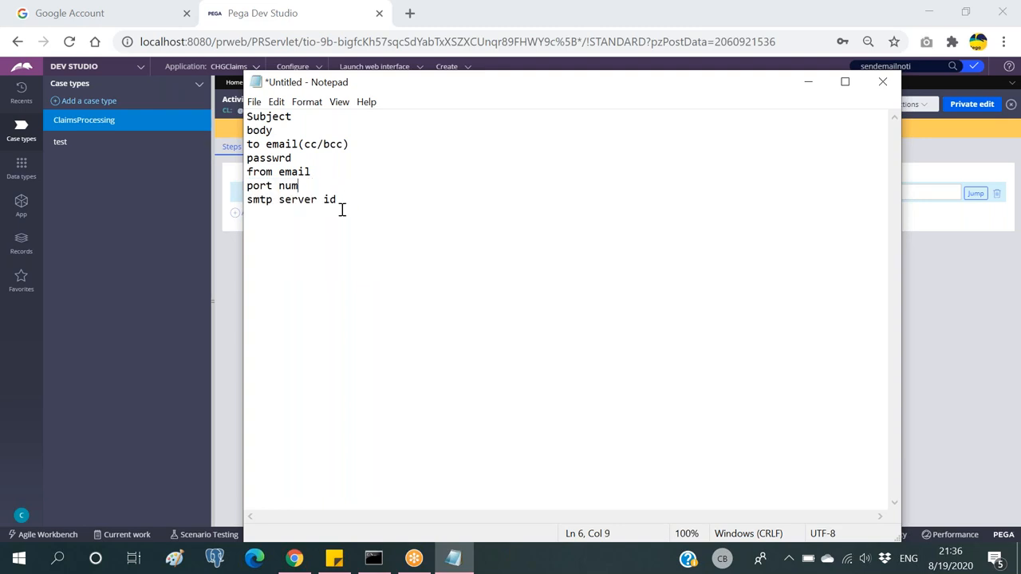
drag(341, 199, 237, 190)
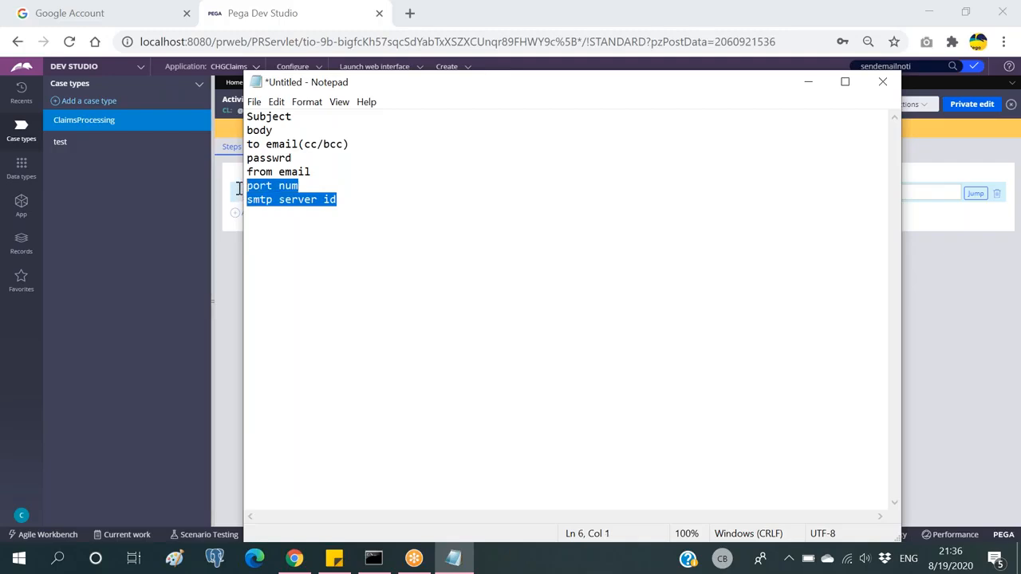
click(347, 186)
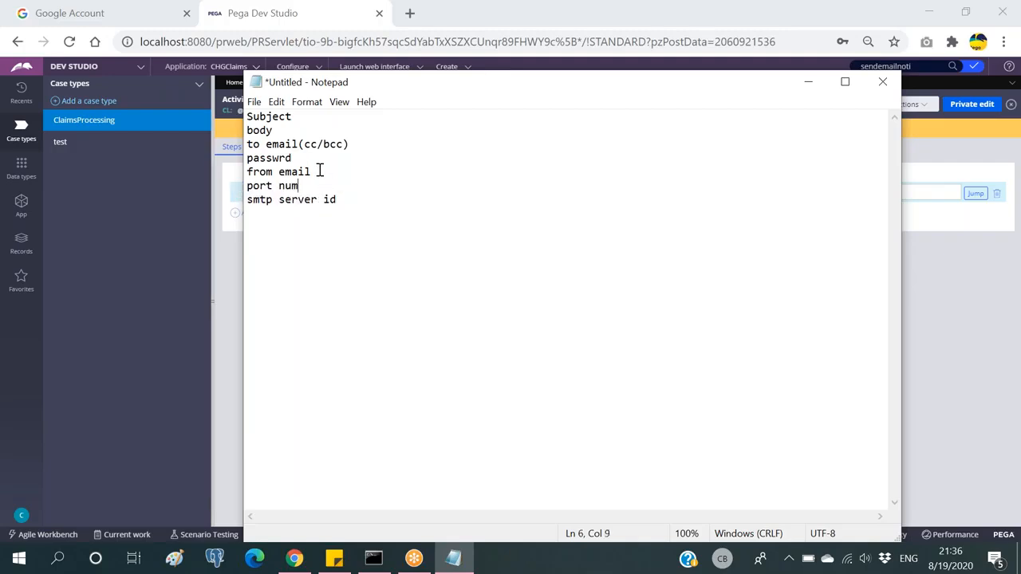
key(shift+Left)
key(shift+Left)
key(shift+Left)
key(shift+Left)
key(shift+Left)
key(shift+Left)
key(shift+Left)
key(shift+Left)
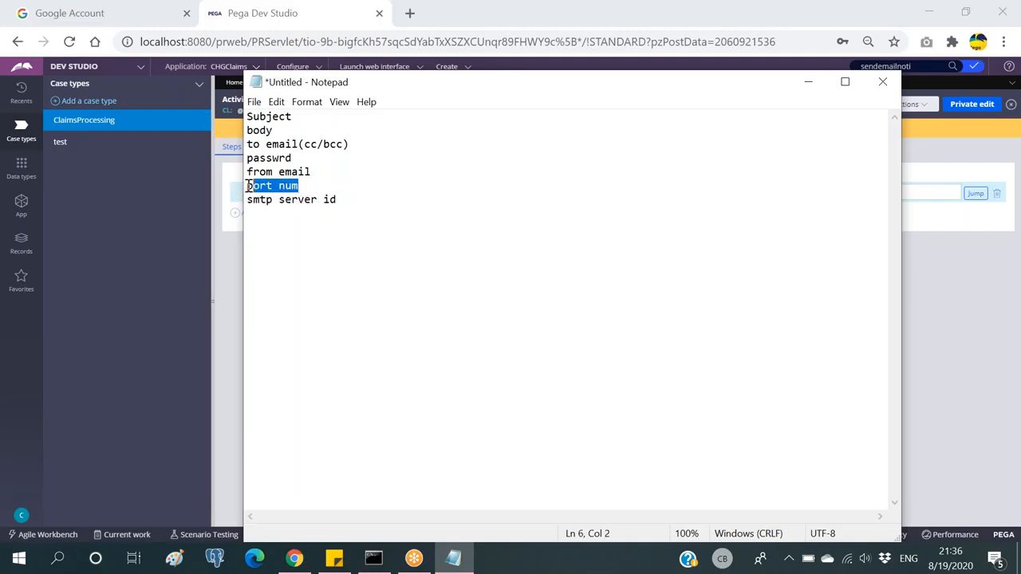
drag(345, 199, 239, 187)
click(311, 187)
drag(346, 198, 244, 187)
drag(348, 199, 244, 187)
click(314, 185)
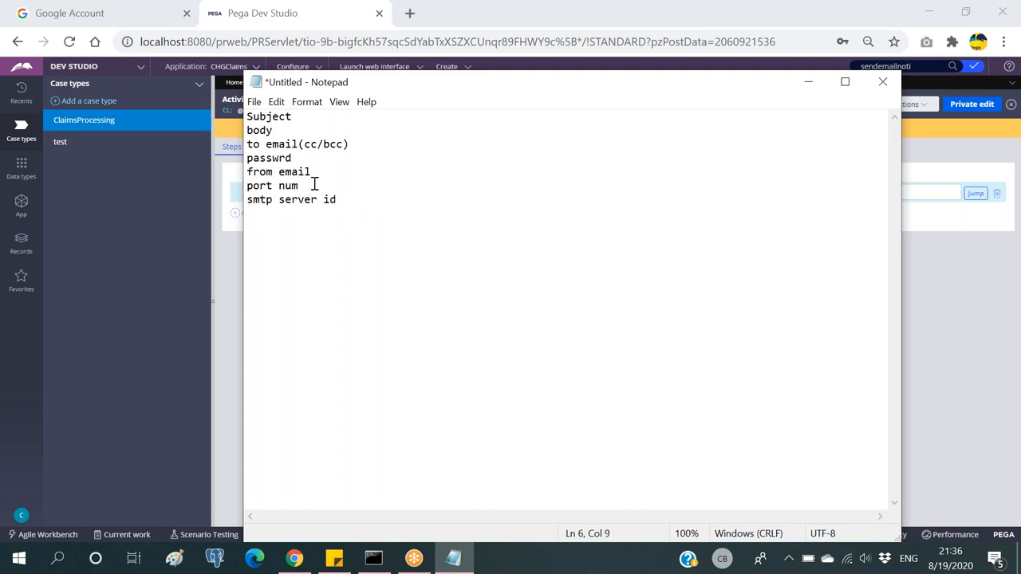
drag(343, 200, 244, 187)
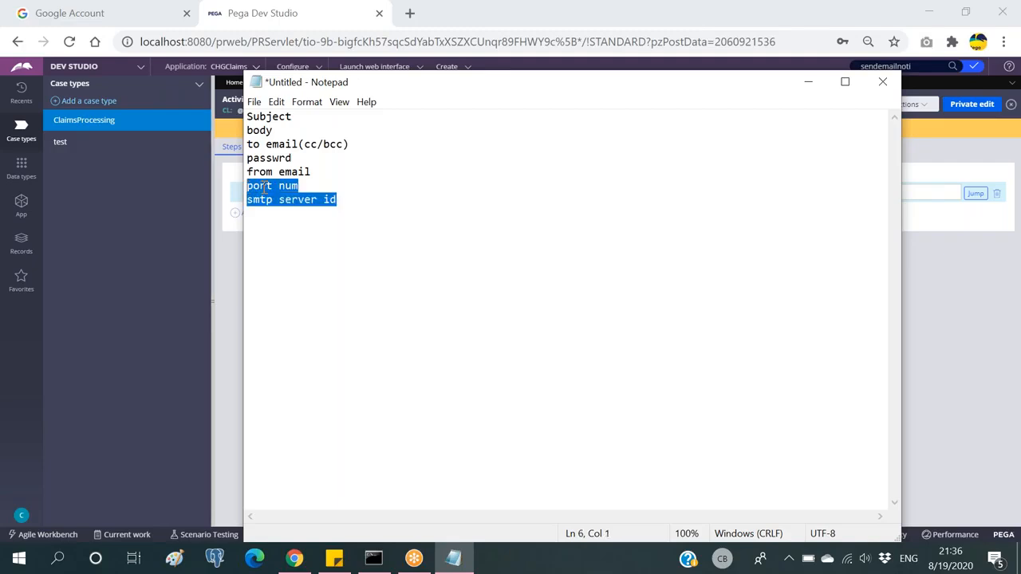
click(302, 185)
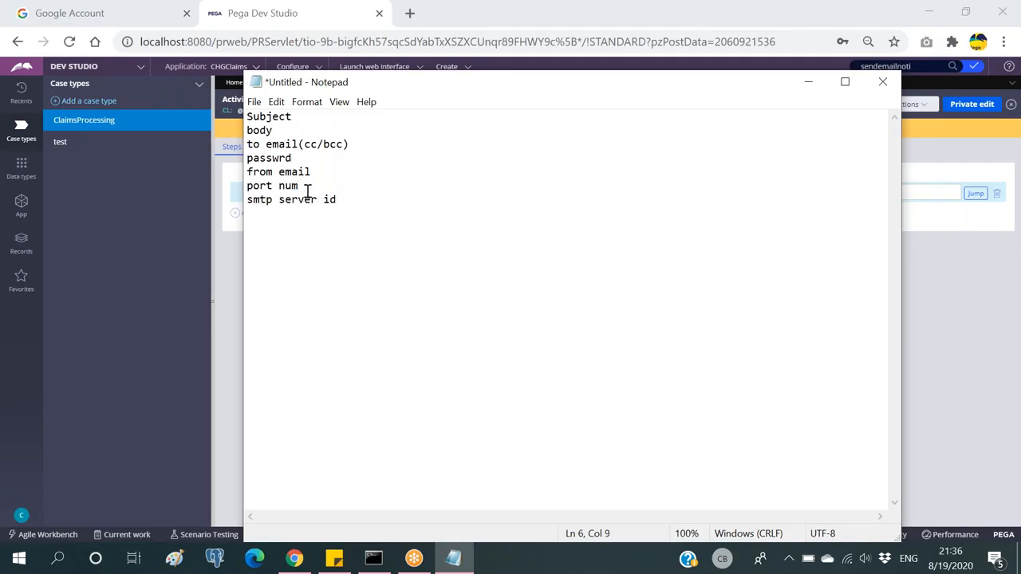
drag(317, 171, 238, 118)
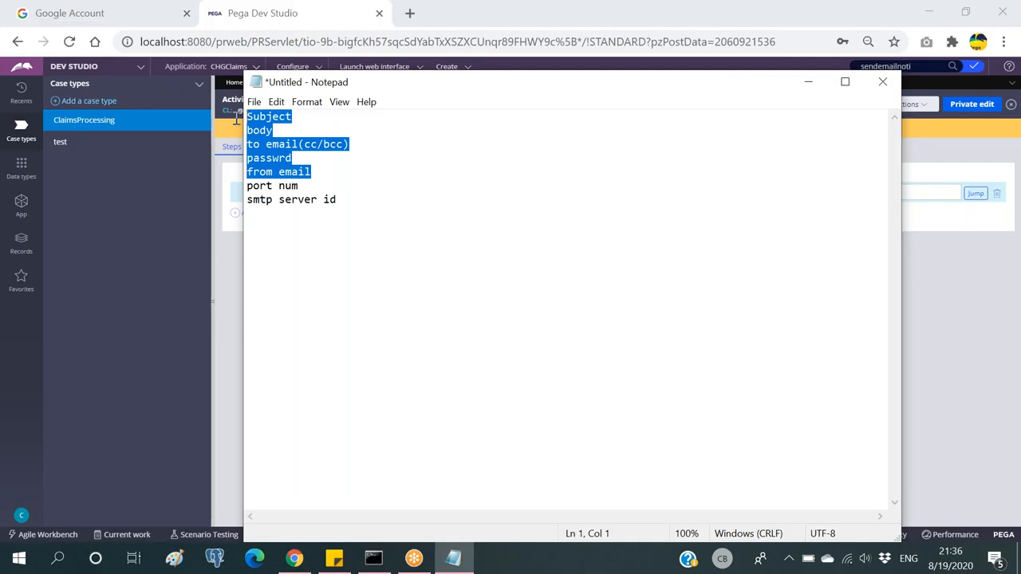
click(366, 234)
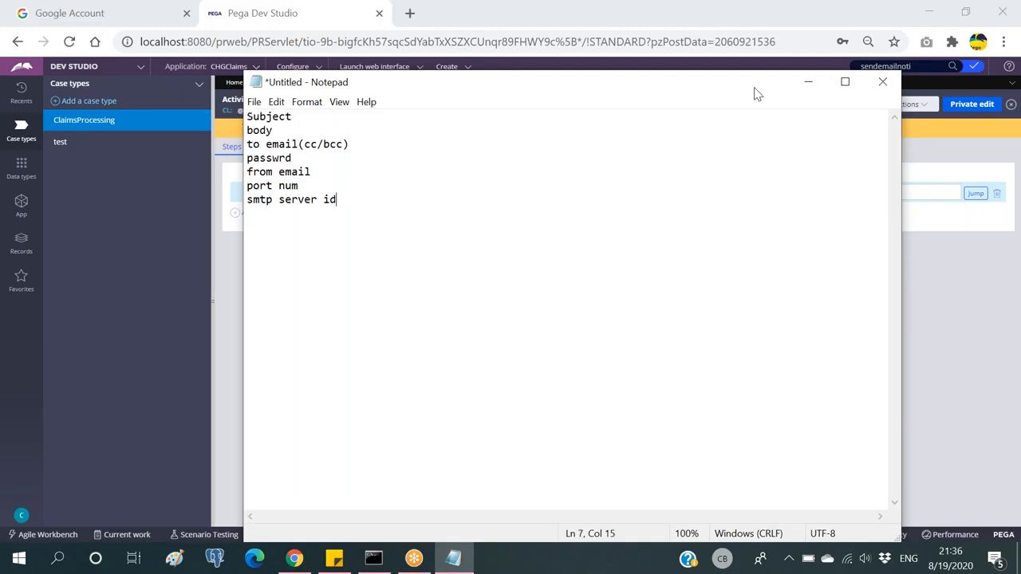
click(810, 83)
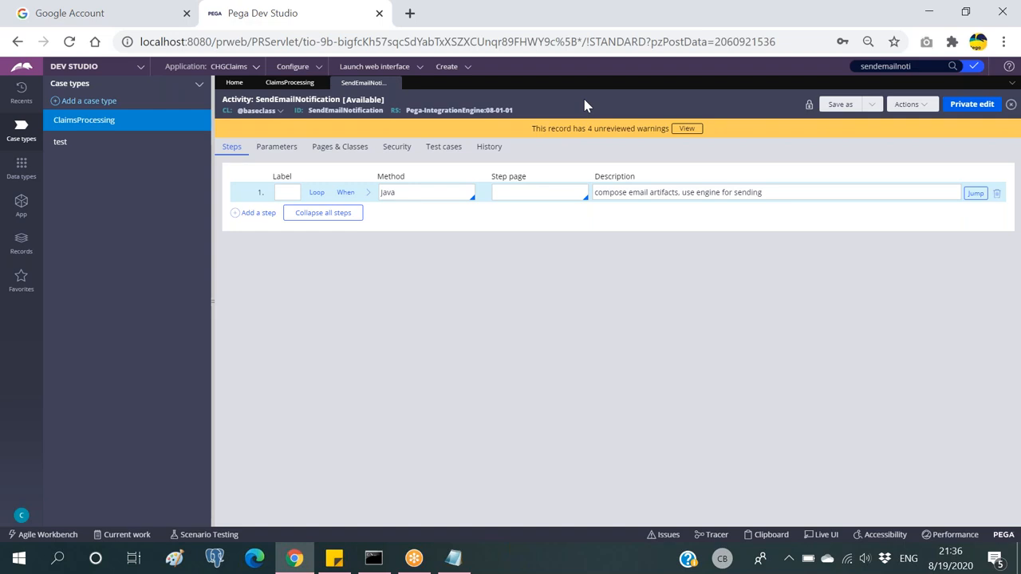
key(alt+Tab)
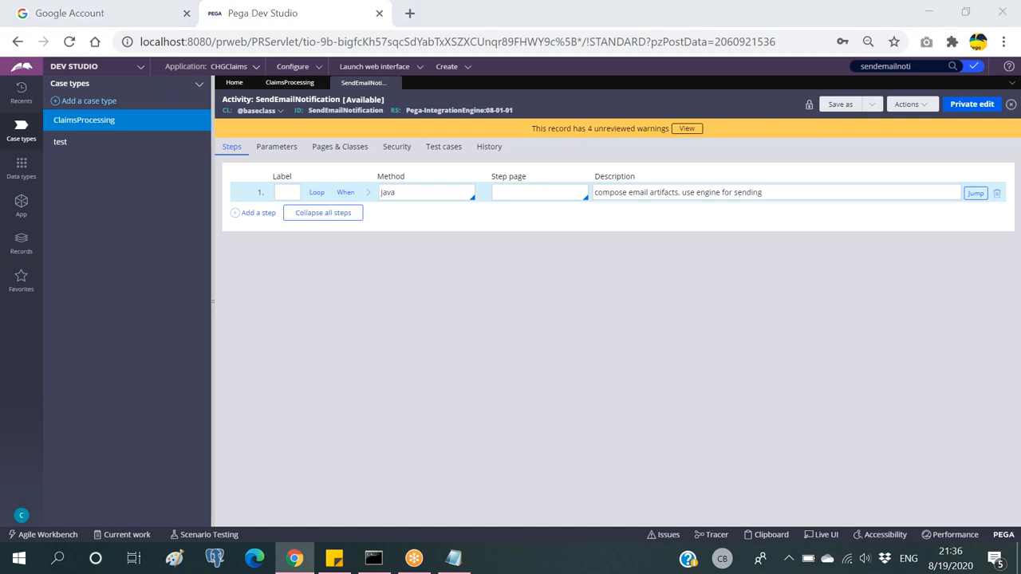
drag(351, 201, 289, 176)
click(417, 162)
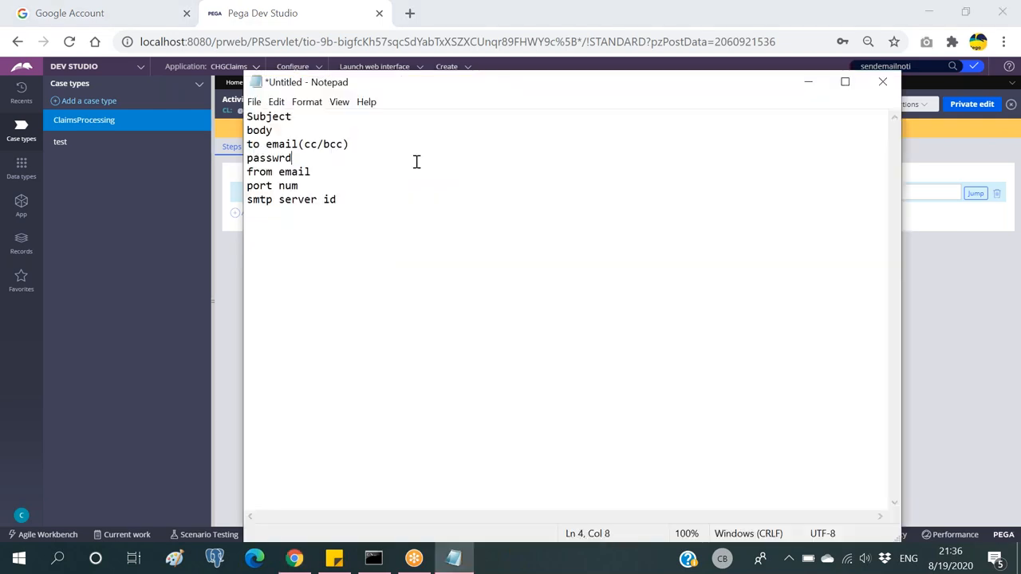
click(807, 82)
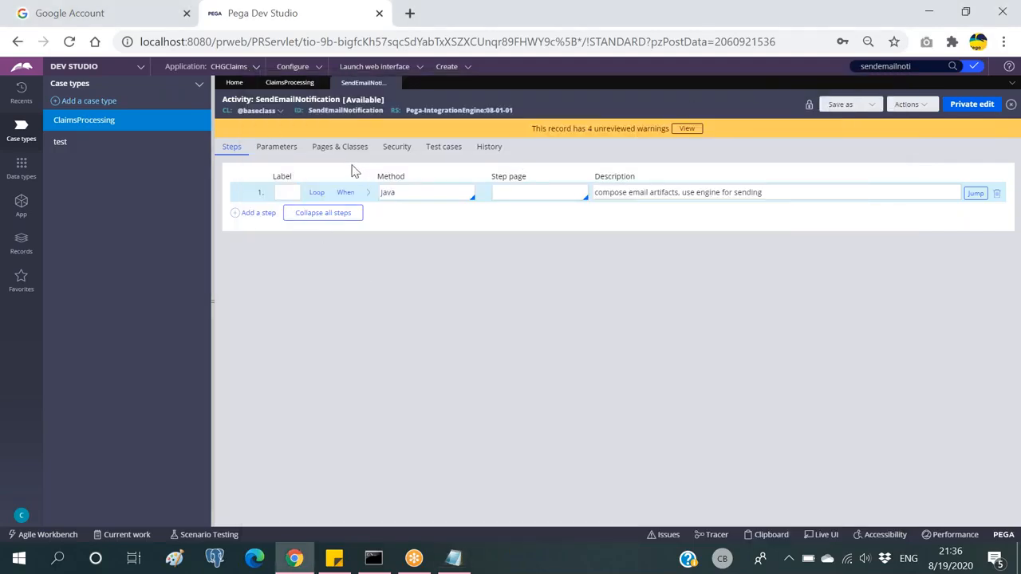
Step: Show the activity's Parameters tab listing To, From, Subject, Message, Password and smtpHost
click(276, 148)
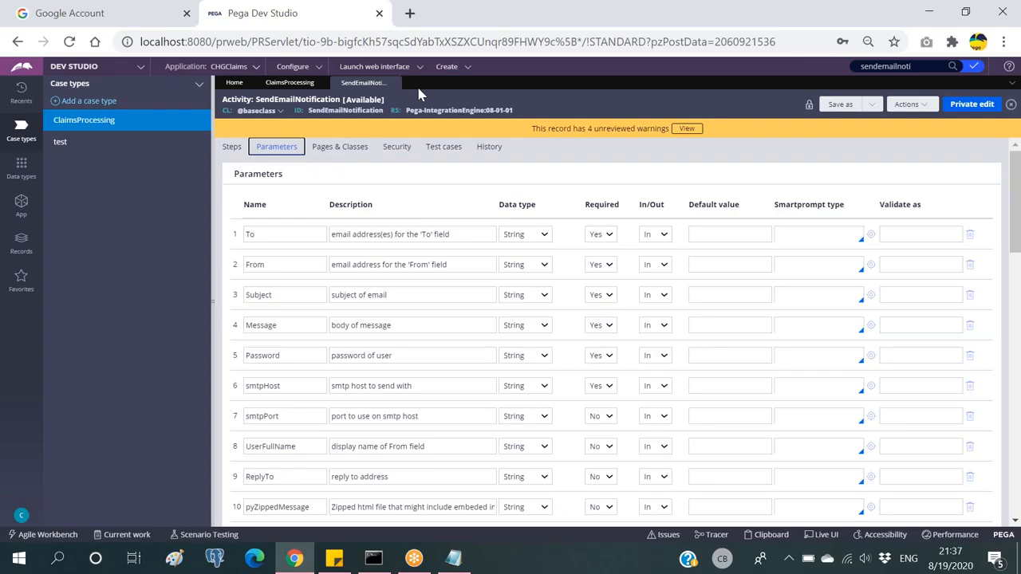
Step: Return to ClaimsProcessing and open the Basic Details process flow diagram
click(289, 83)
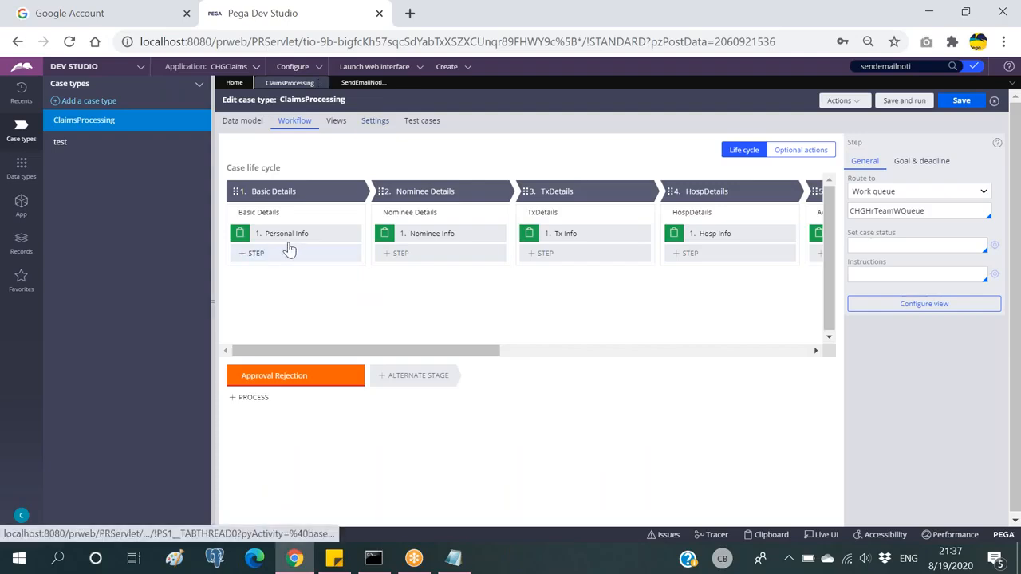
mouse_move(346, 215)
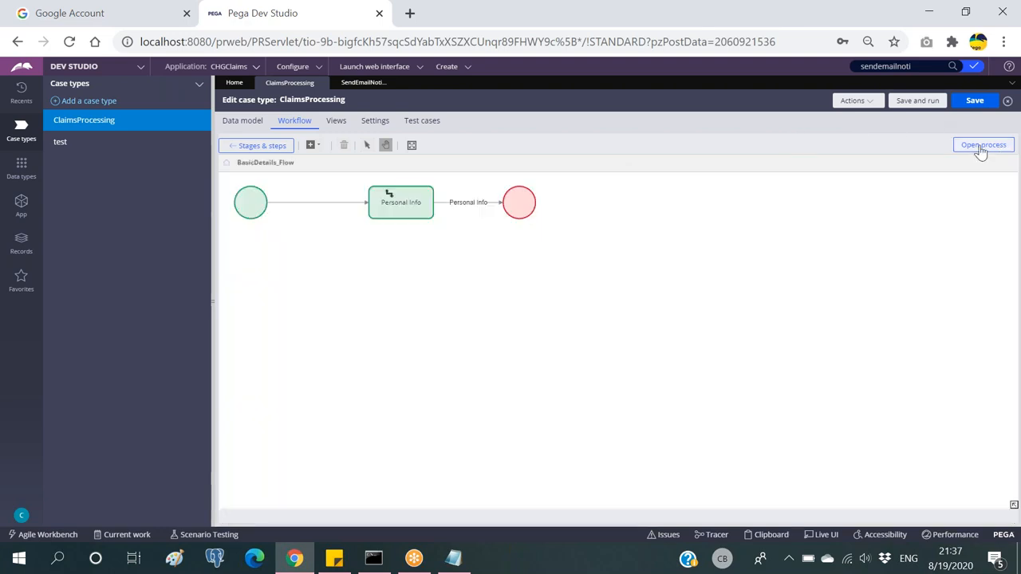
click(981, 145)
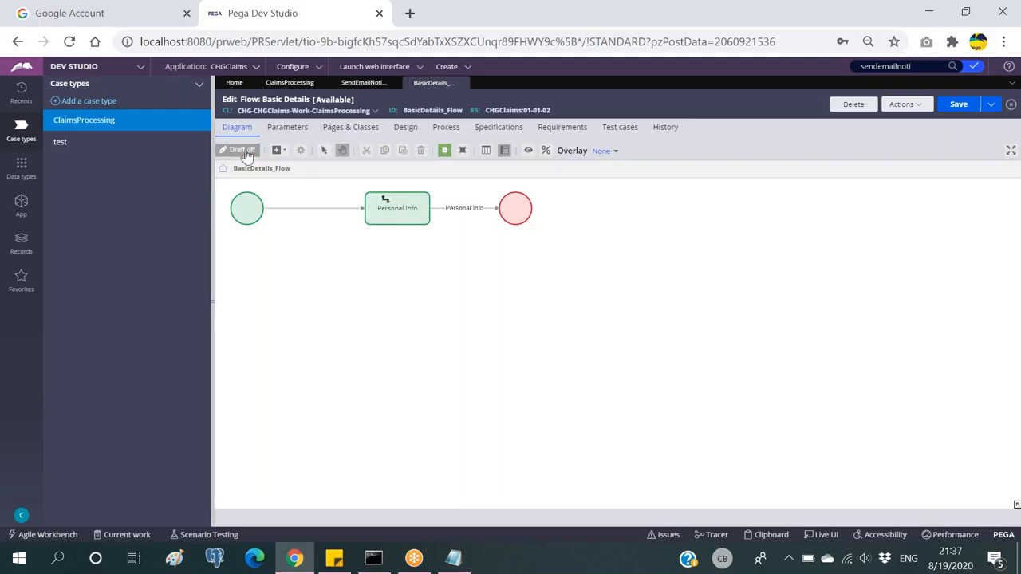
Step: Add a Utility shape on the Personal Info connector and move the end shape right of it
click(276, 150)
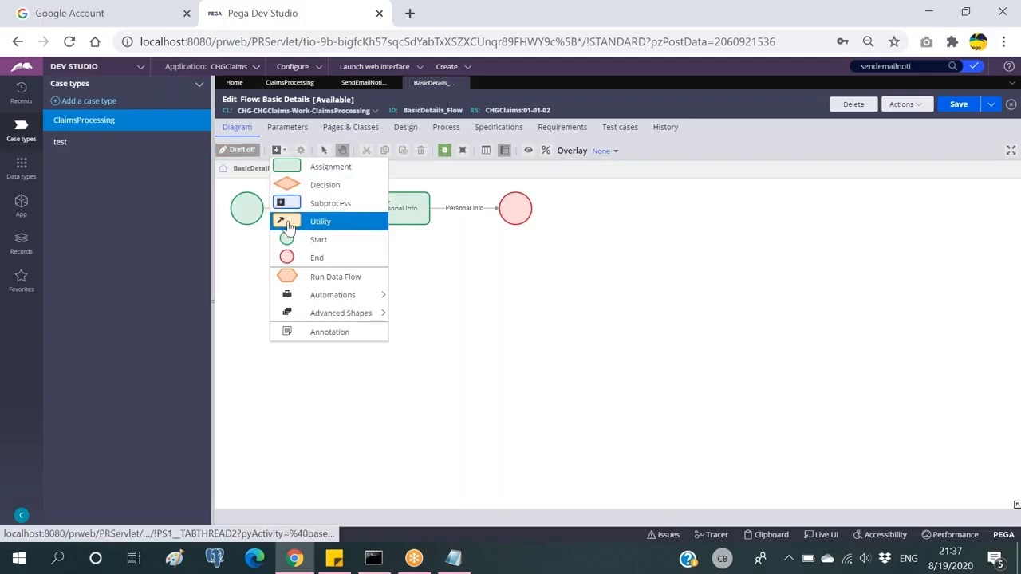
click(284, 221)
click(479, 211)
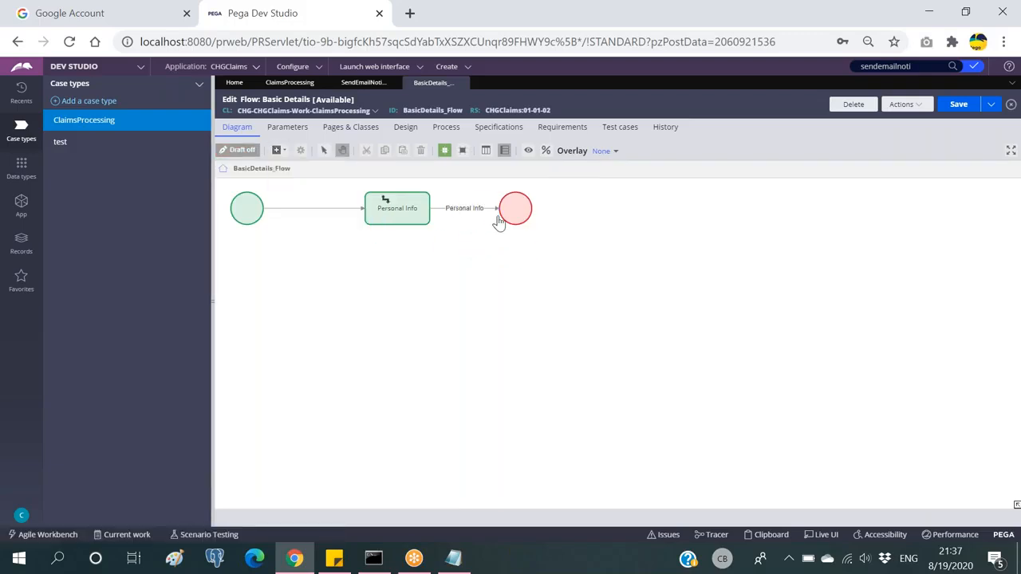
drag(519, 209, 606, 219)
drag(468, 201, 487, 205)
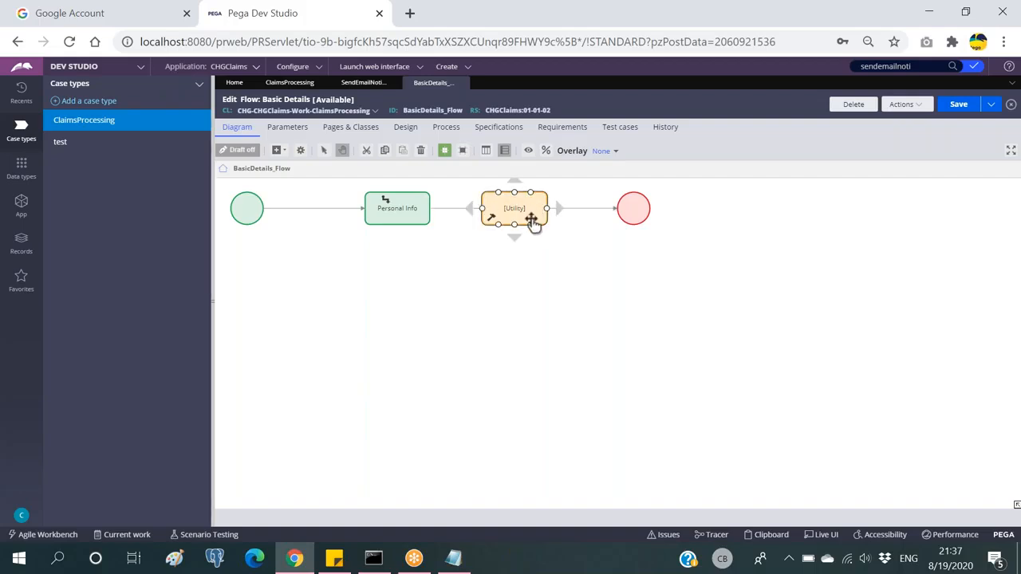
Step: Compare with the SendEmailNotification parameters, then move the Utility shape below the flow line
click(366, 83)
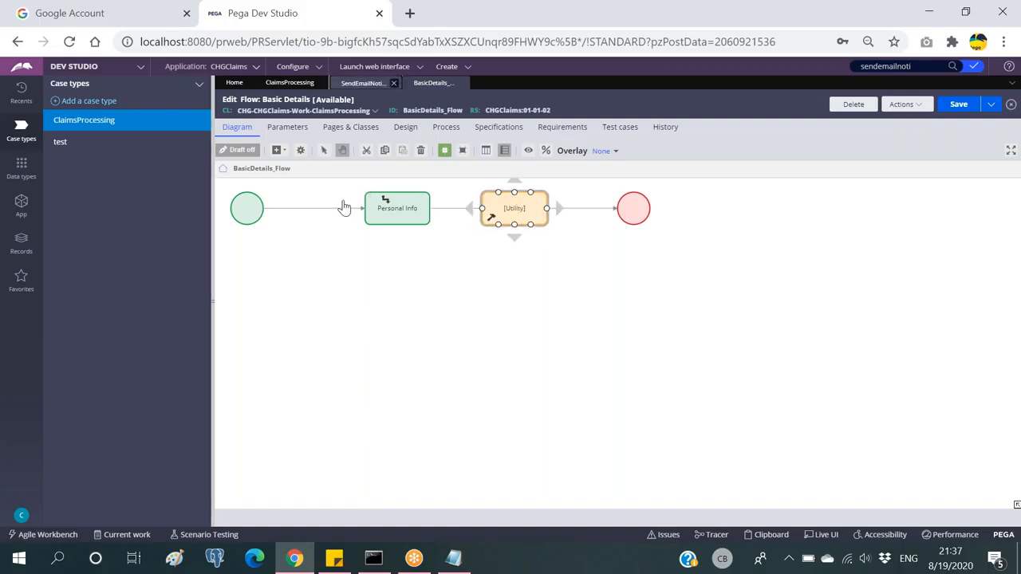
click(431, 83)
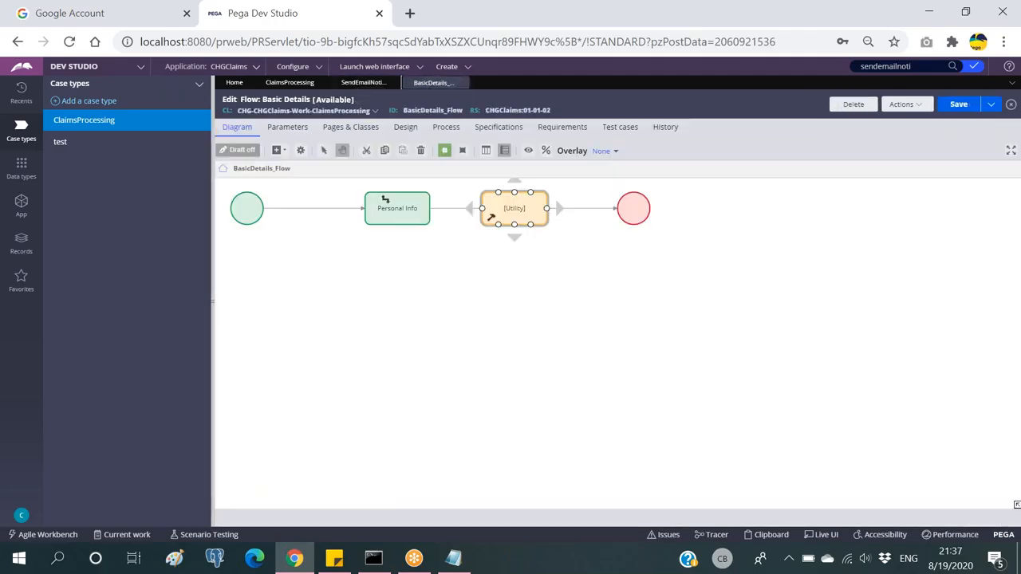
click(373, 200)
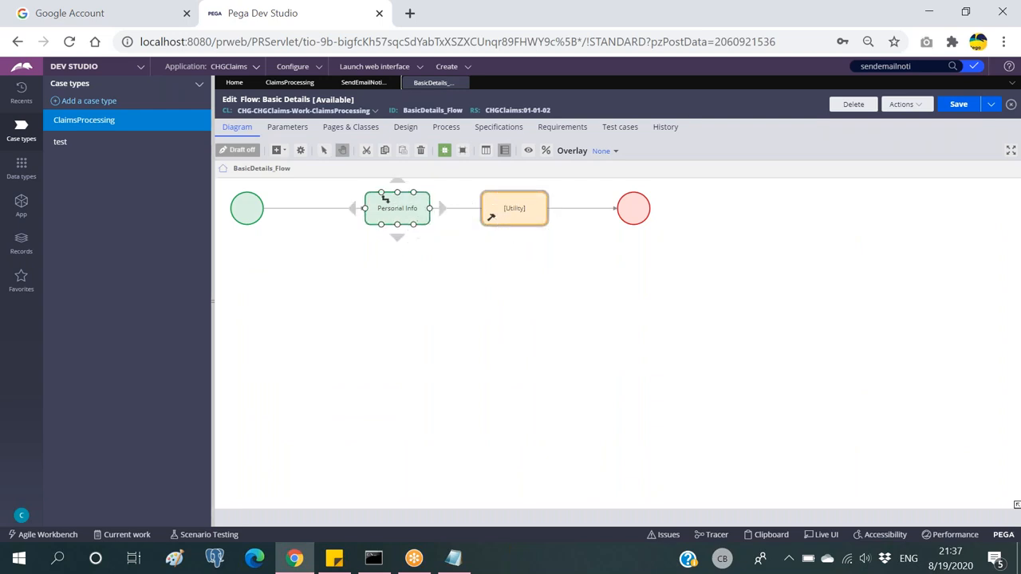
click(488, 217)
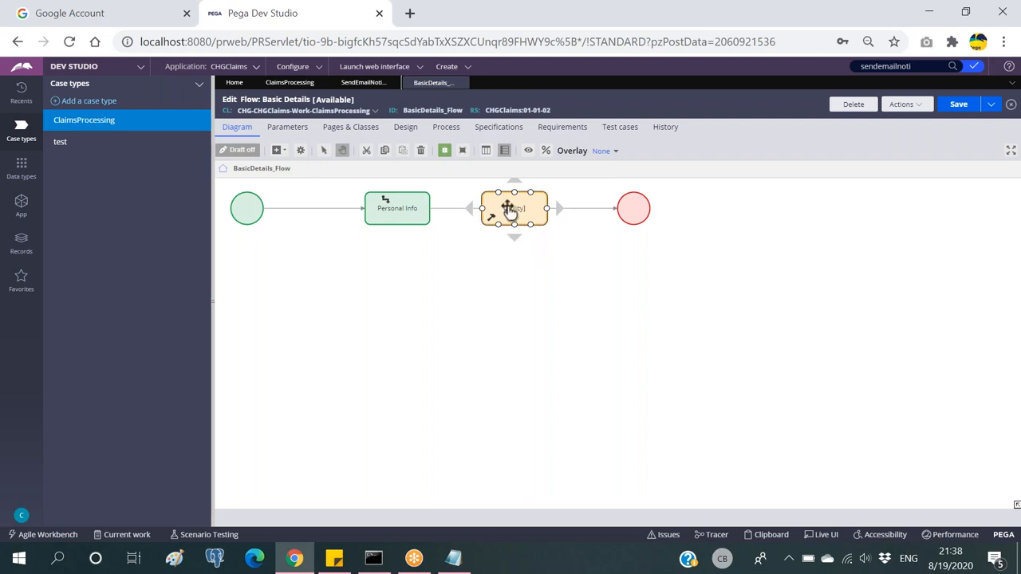
drag(498, 214, 494, 275)
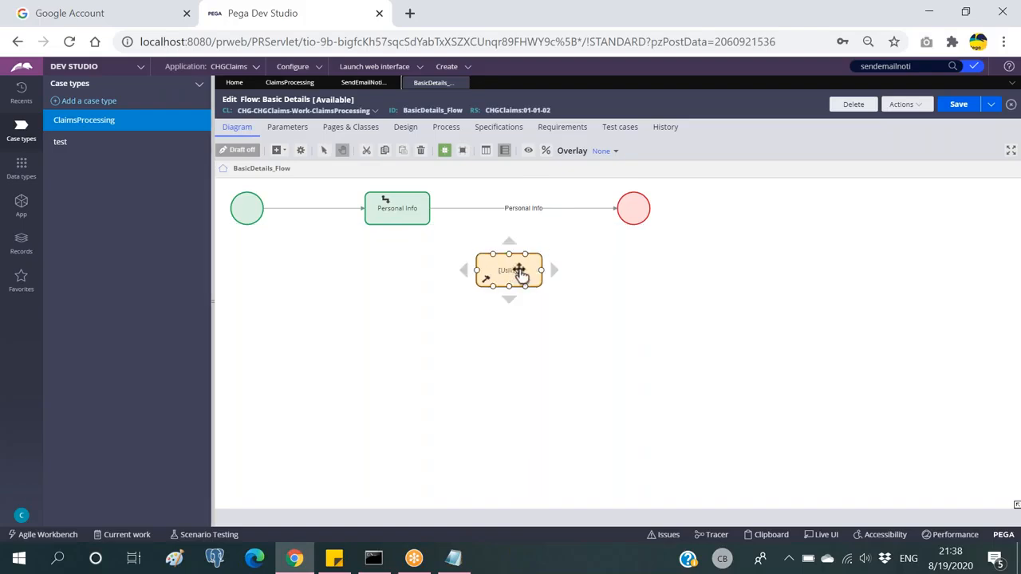
Step: Delete the Utility shape, leaving start, Personal Info and end in the flow
click(363, 82)
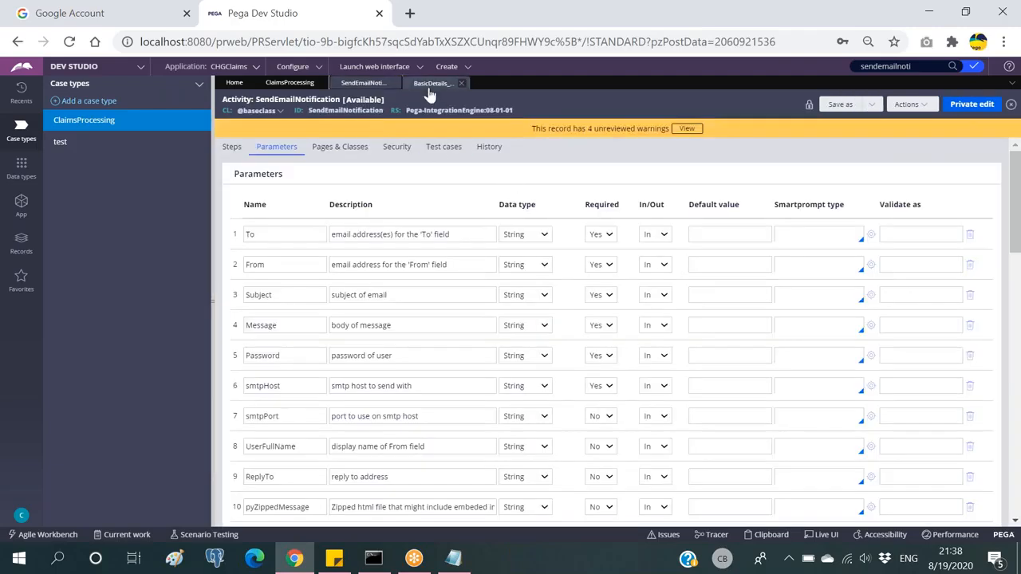
click(429, 86)
click(508, 271)
double_click(507, 271)
click(486, 271)
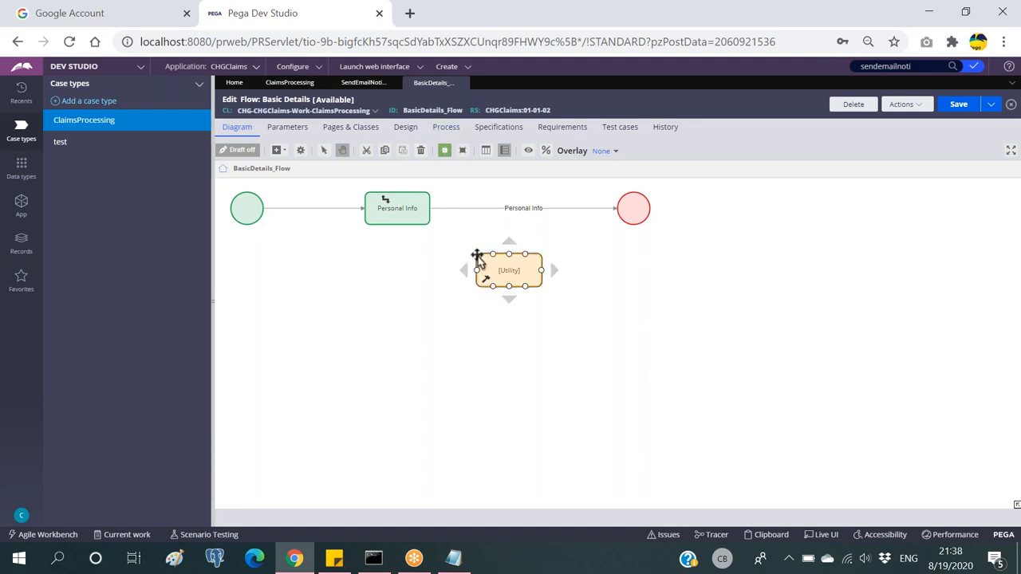
key(Delete)
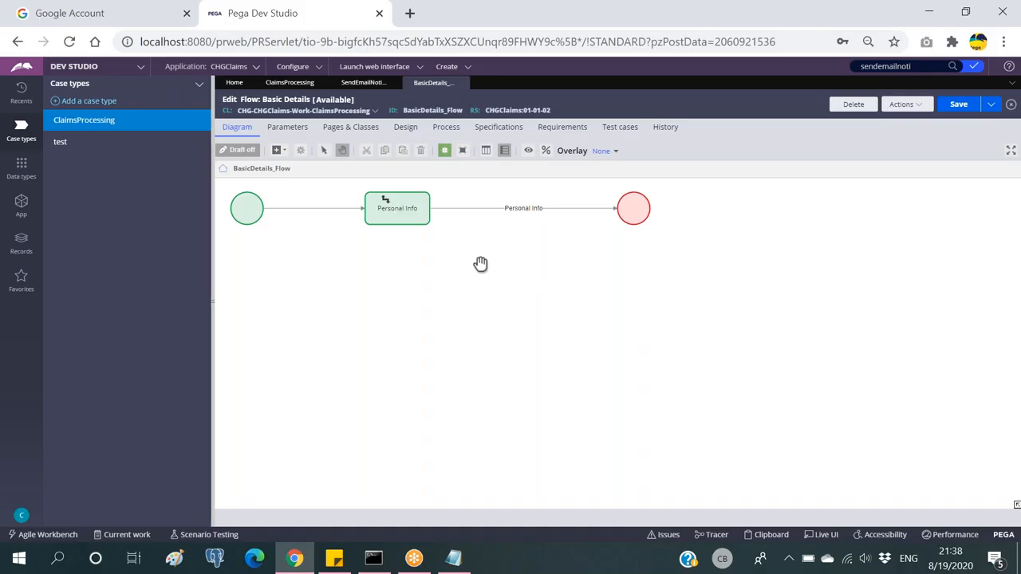
click(363, 83)
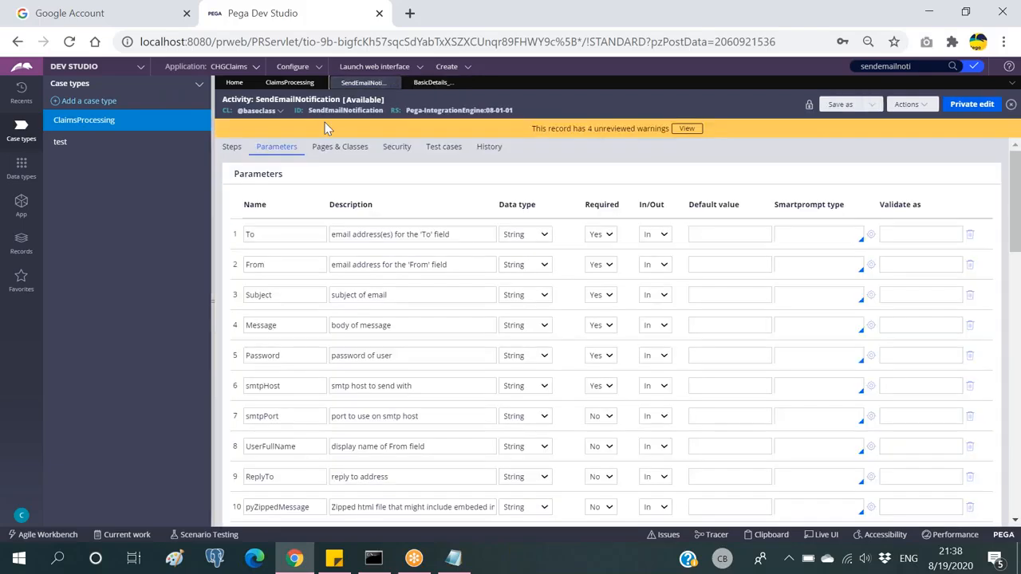
click(431, 83)
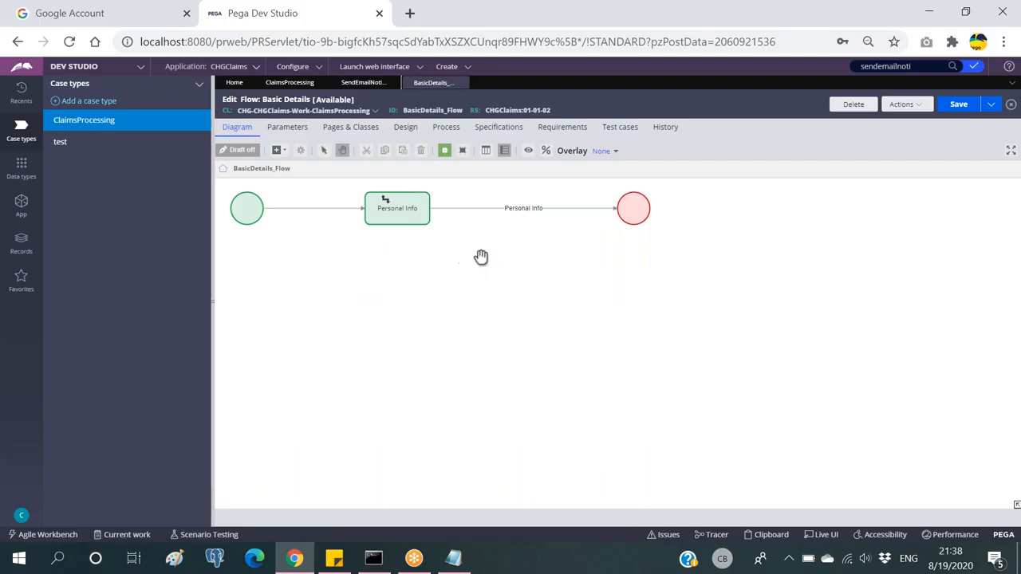
click(414, 204)
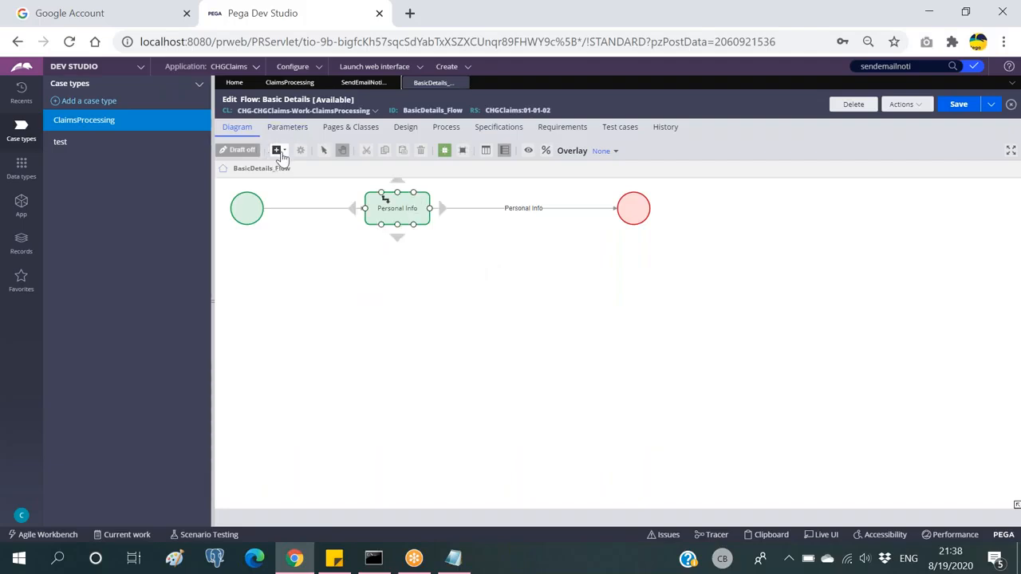
Step: Add a Send email shape and insert it between Personal Info and the end shape
click(278, 150)
mouse_move(336, 315)
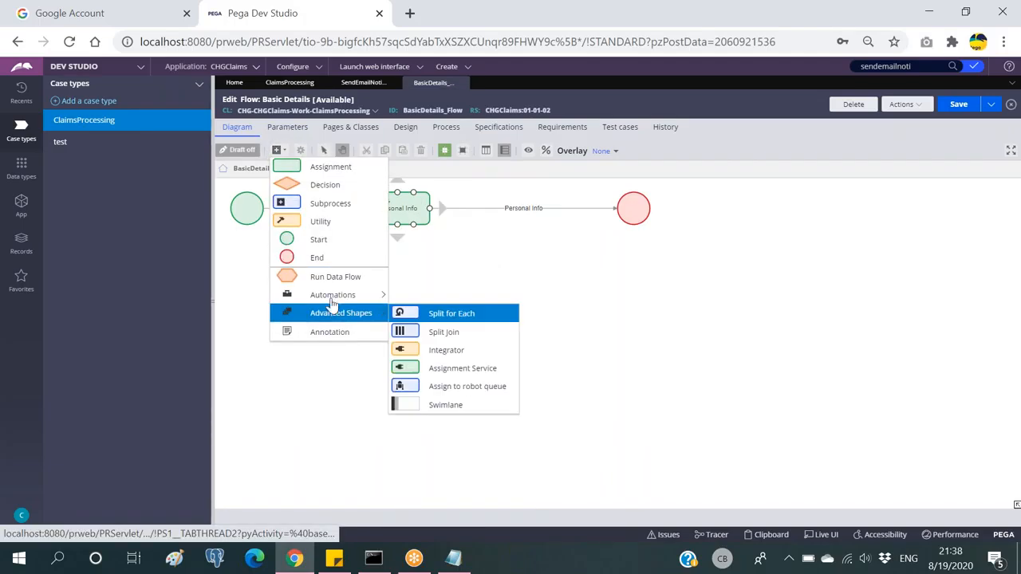
mouse_move(353, 296)
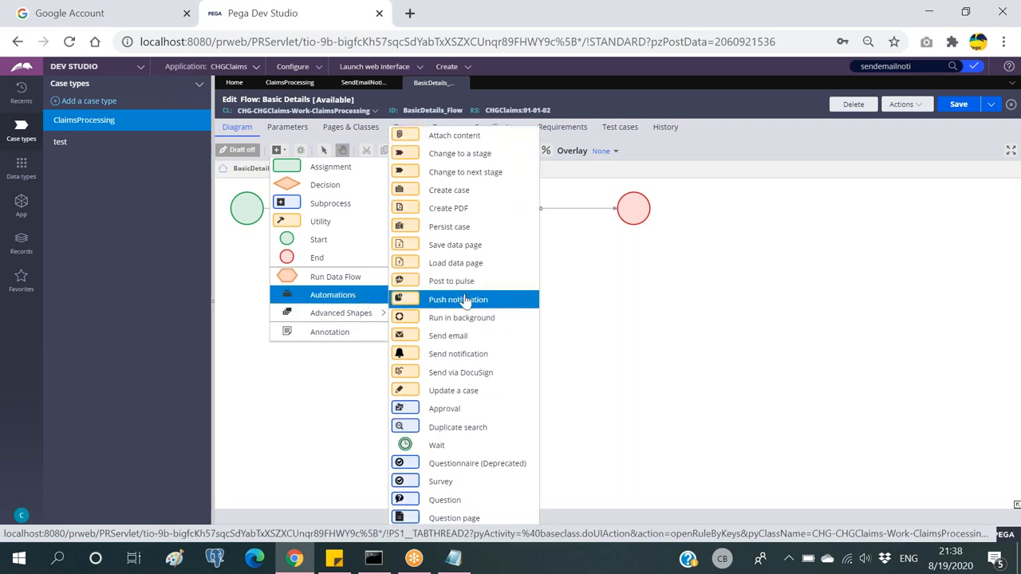
click(469, 340)
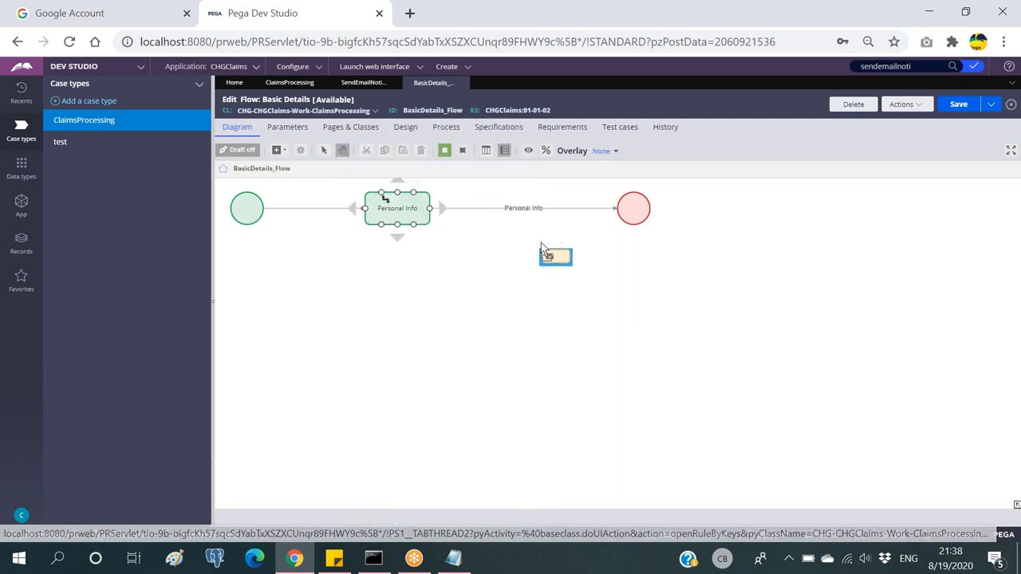
click(541, 249)
click(590, 210)
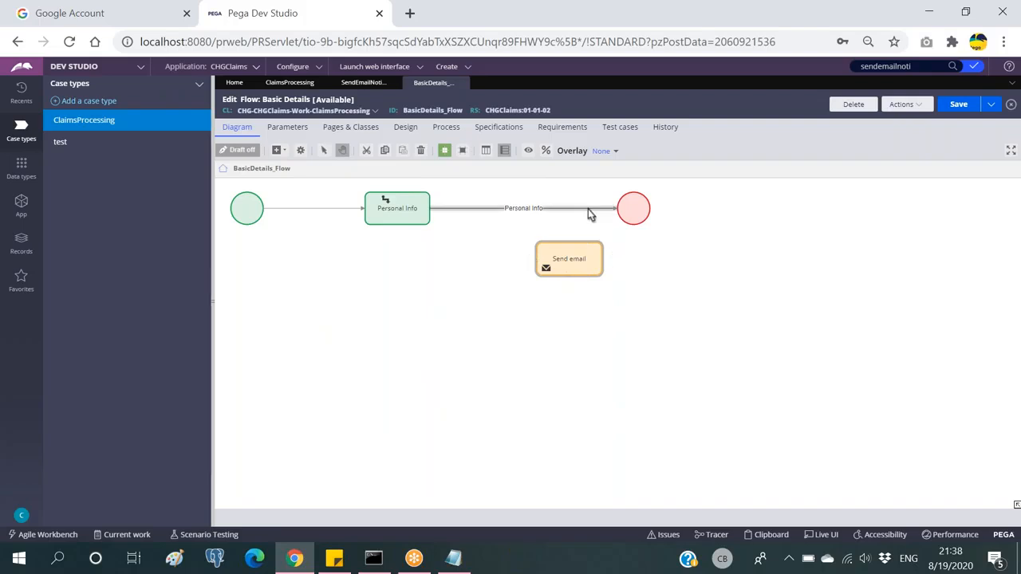
drag(571, 258, 527, 209)
click(550, 219)
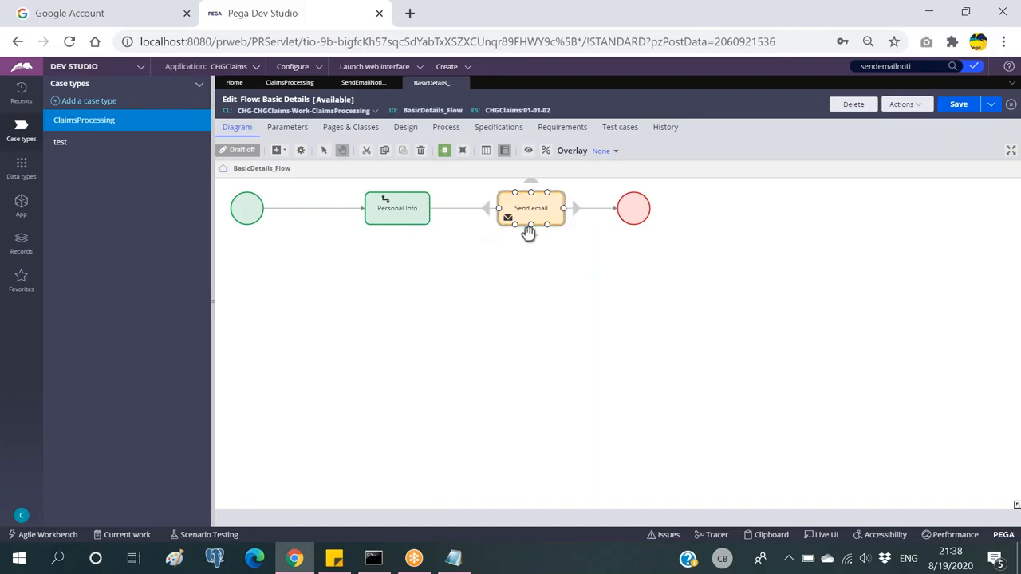
Step: Open the Send email step's properties and check the notes on required email settings
click(406, 211)
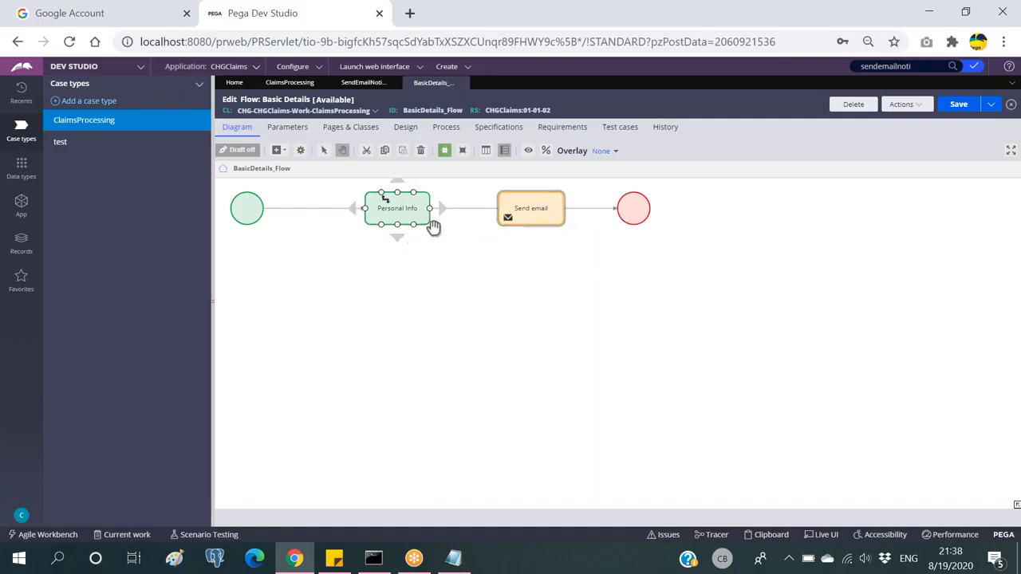
click(532, 200)
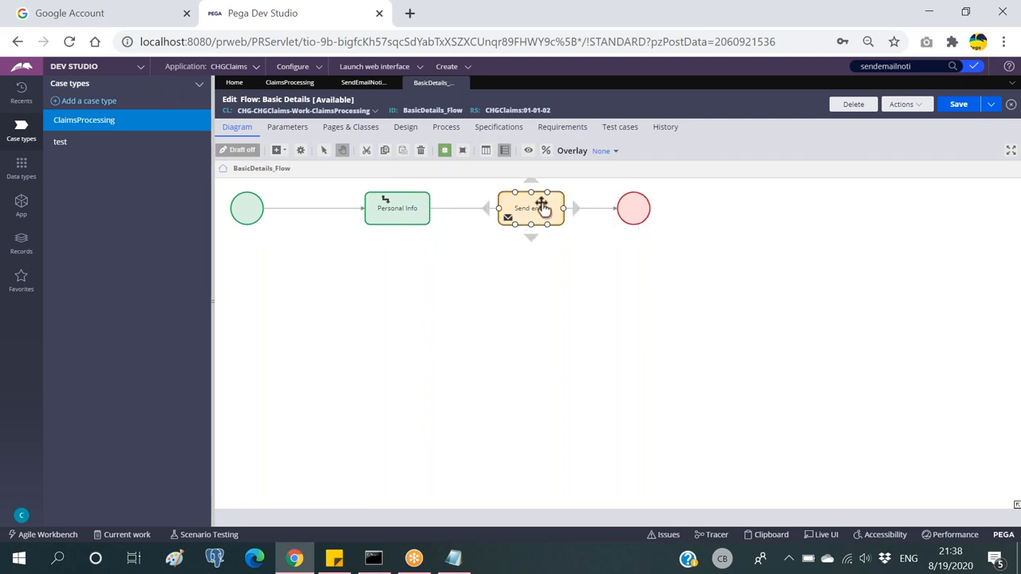
double_click(541, 206)
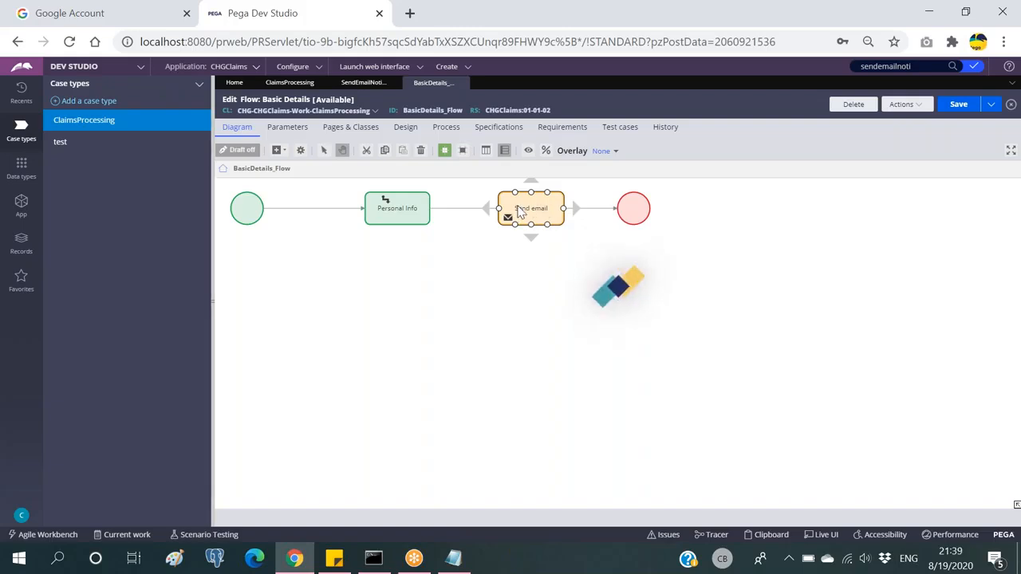
key(alt+Tab)
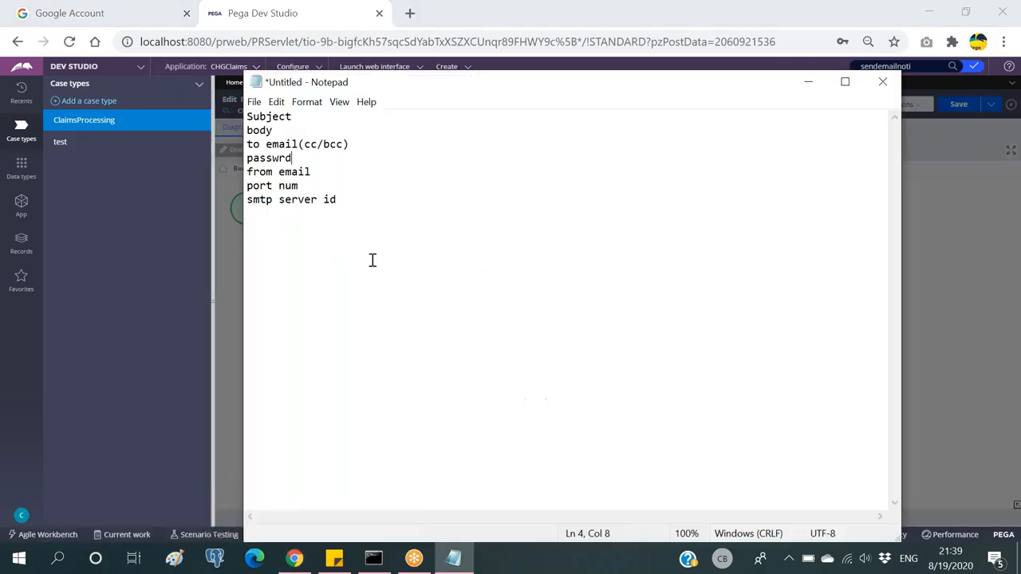
key(alt+Tab)
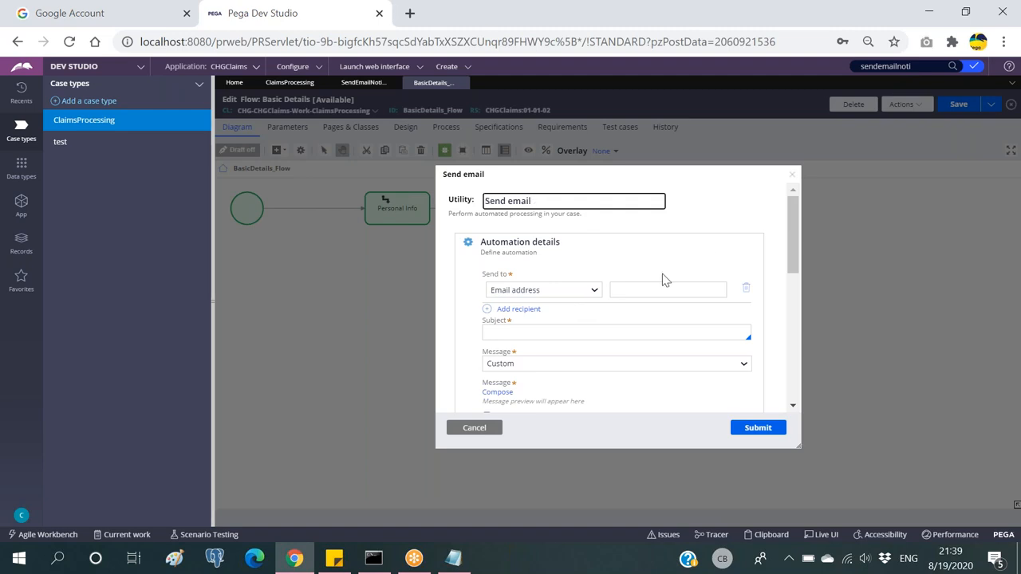
Step: Set the Send to recipient type to Field with the reference .CustDetails.Mail
scroll(629, 278, down, 1)
drag(485, 195, 524, 202)
click(663, 211)
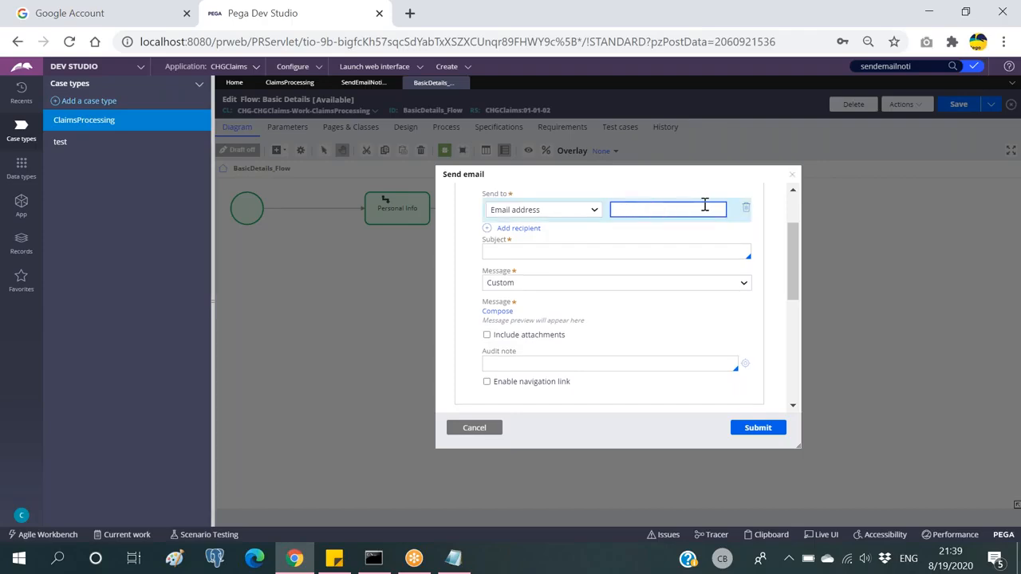
click(563, 211)
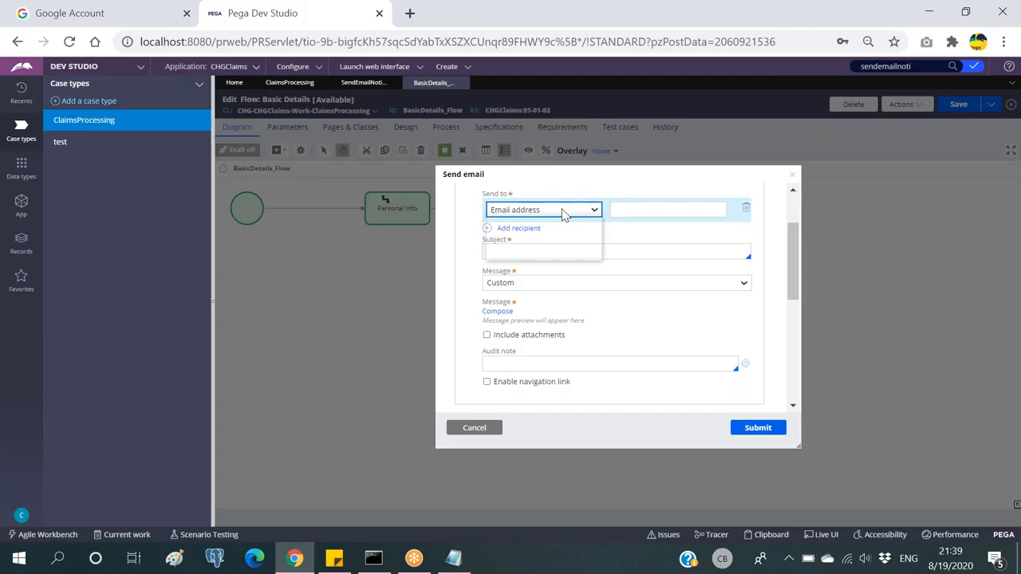
click(538, 233)
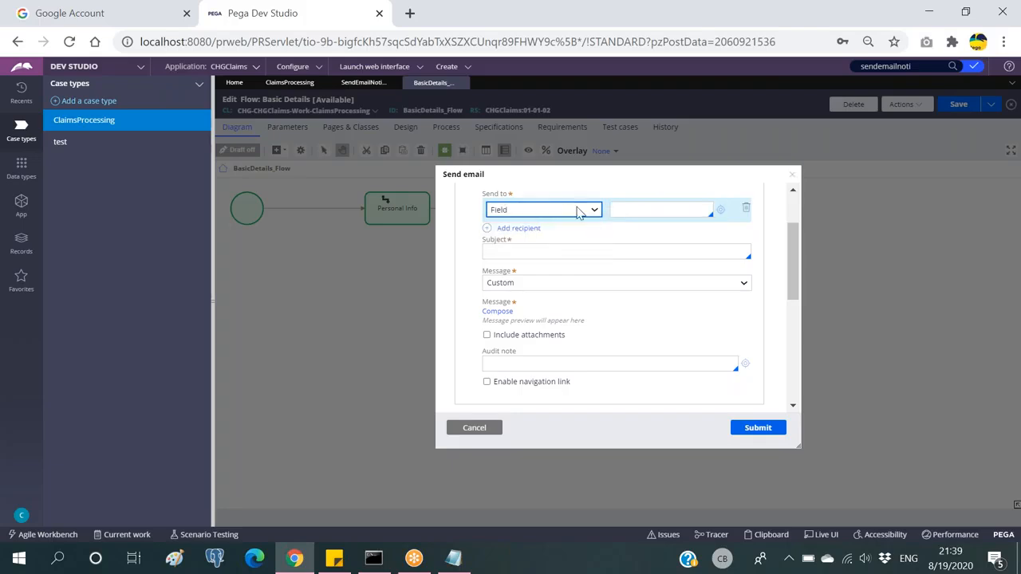
click(628, 208)
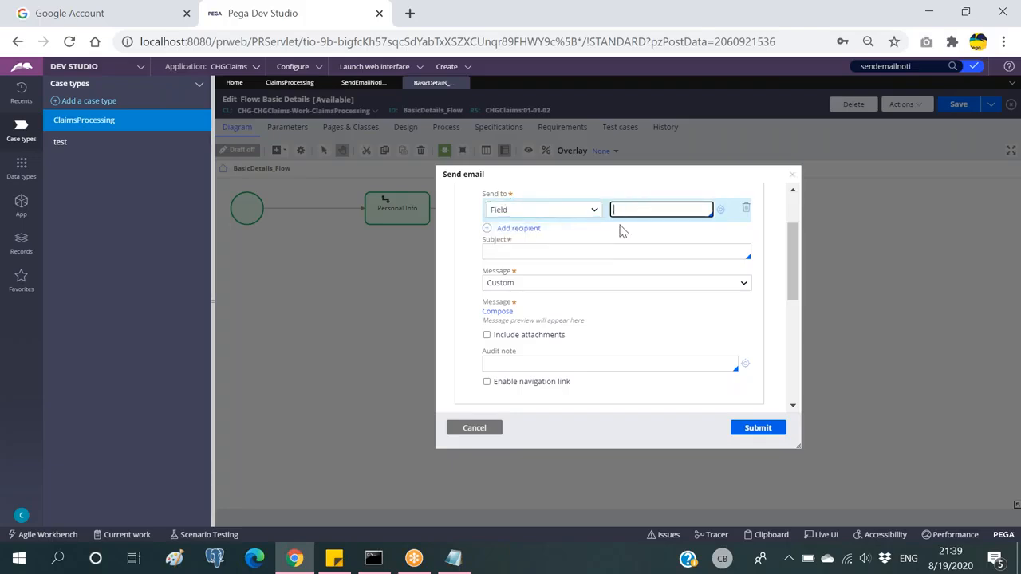
key(Down)
key(Down)
key(Down)
key(Return)
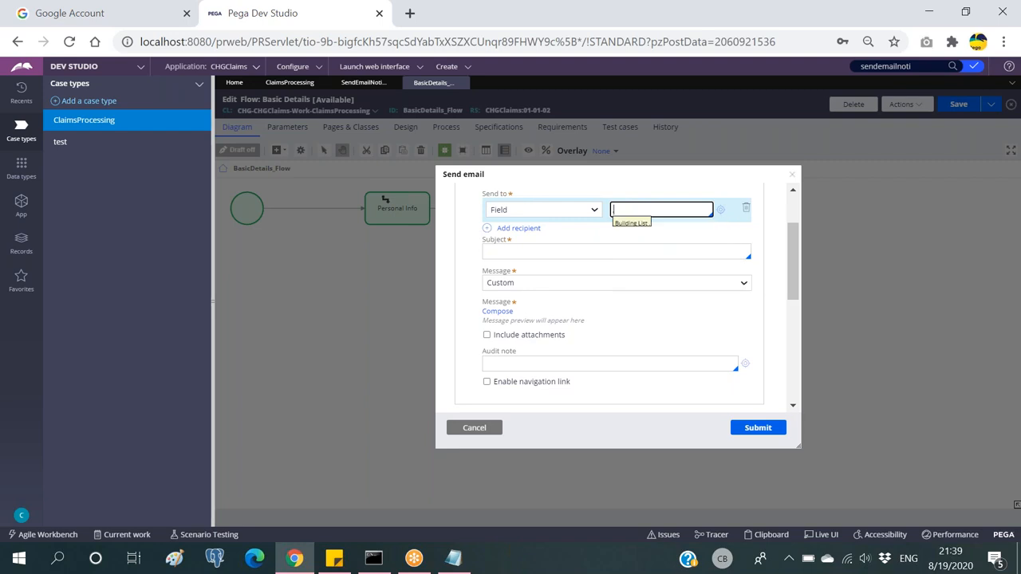
key(Down)
key(Down)
key(Down)
key(Down)
key(Down)
key(Down)
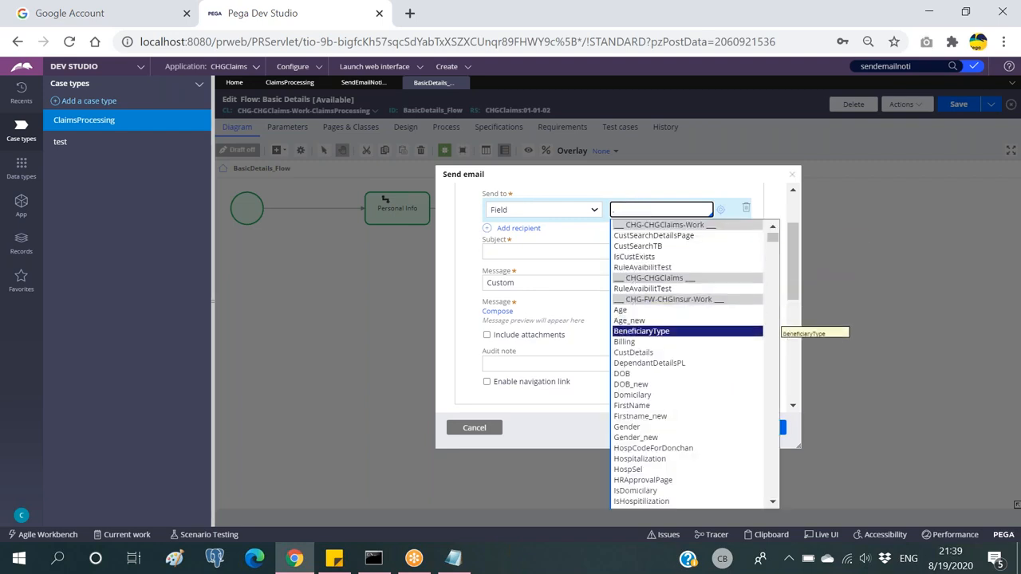
key(Down)
key(Down)
key(Down)
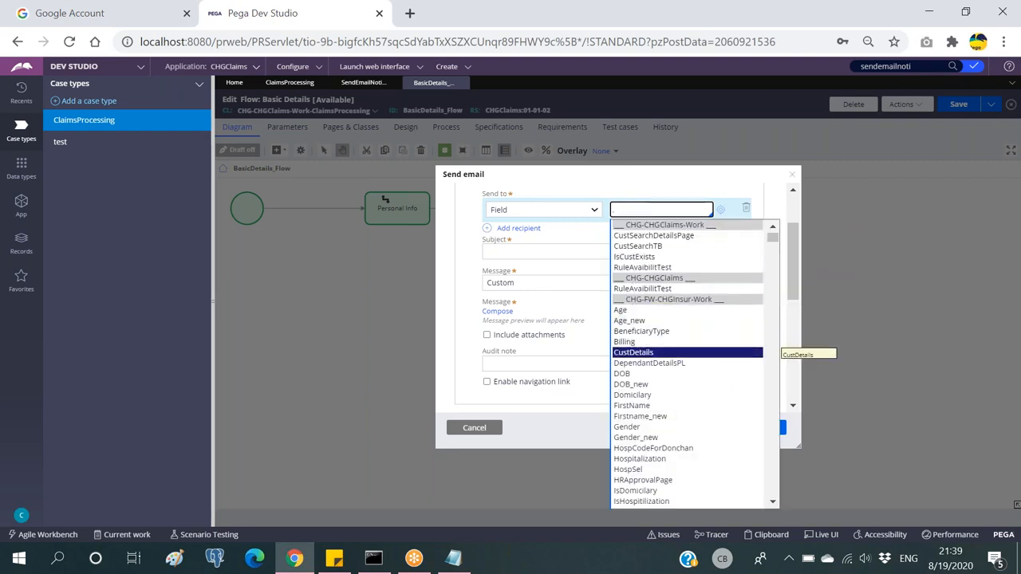
key(Up)
key(Return)
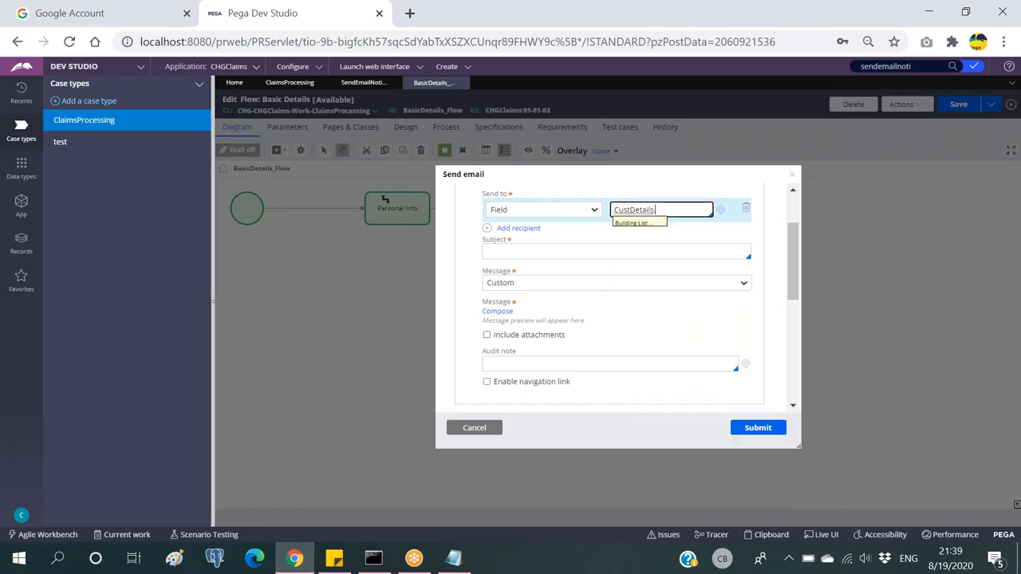
text(.)
key(Down)
key(Down)
key(Down)
key(Down)
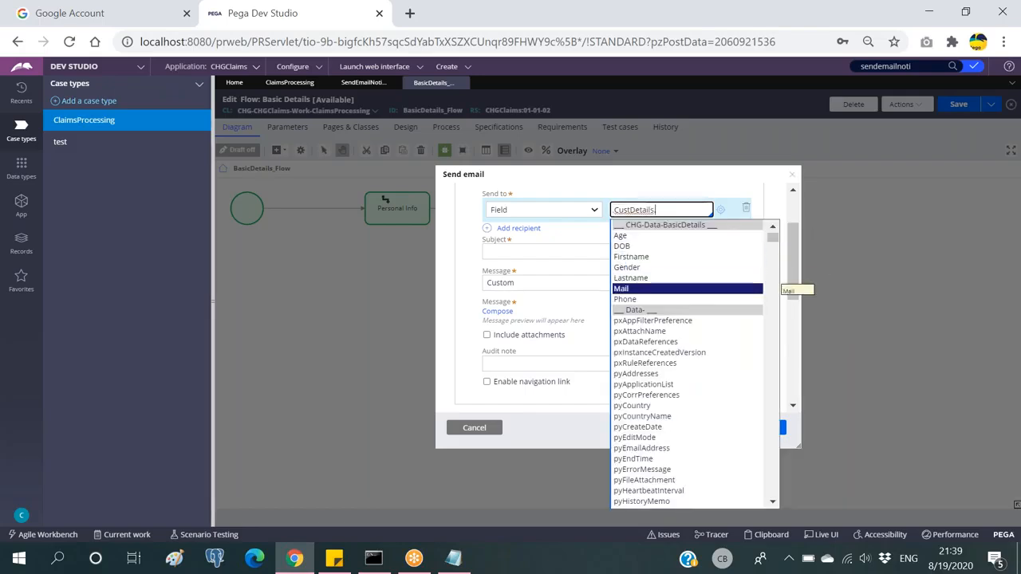
key(Return)
drag(692, 210, 619, 209)
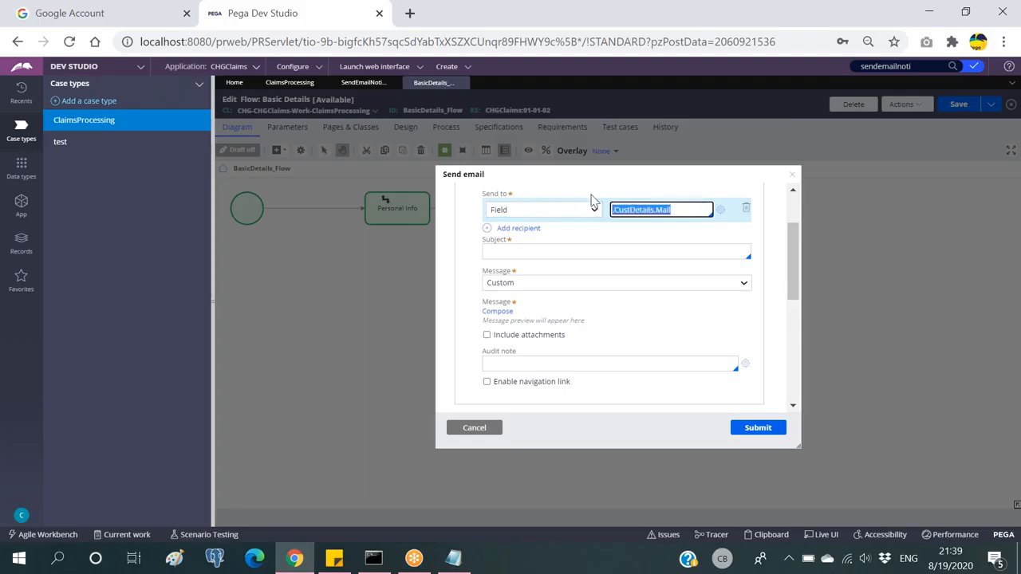
Step: Keep the message source as Custom after briefly trying a Correspondence template
click(536, 252)
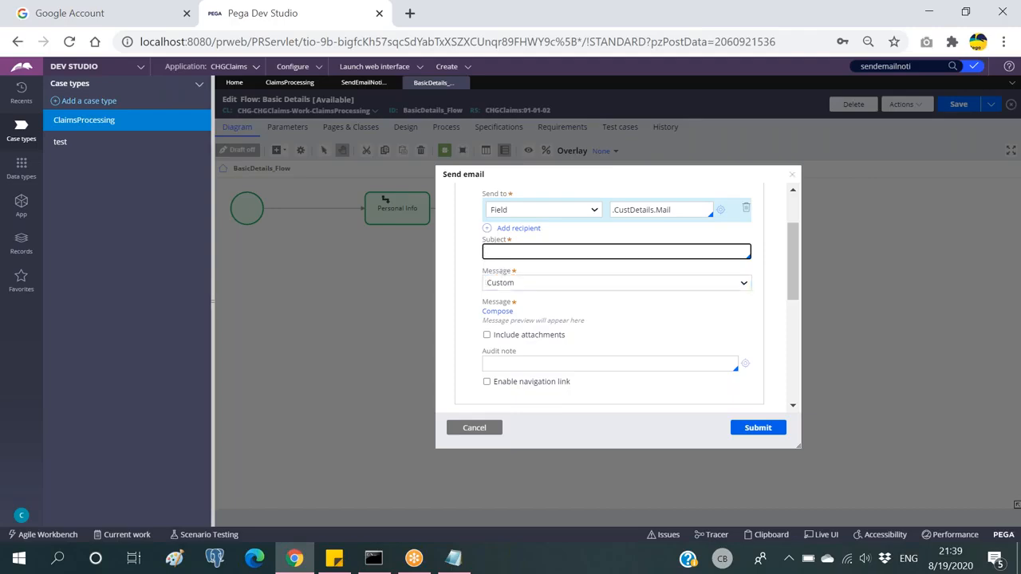
click(544, 289)
click(533, 309)
click(549, 289)
click(536, 294)
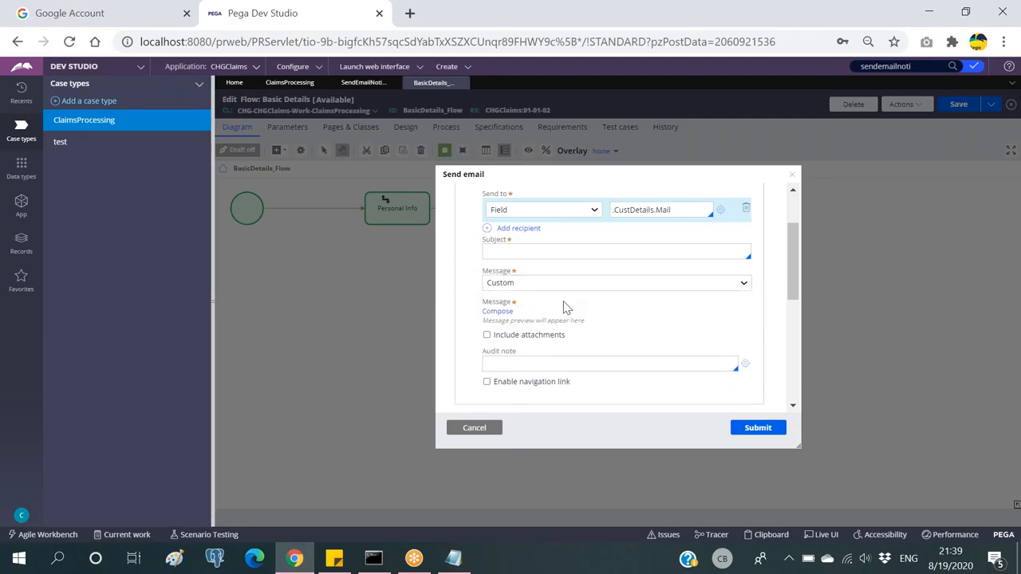
click(500, 312)
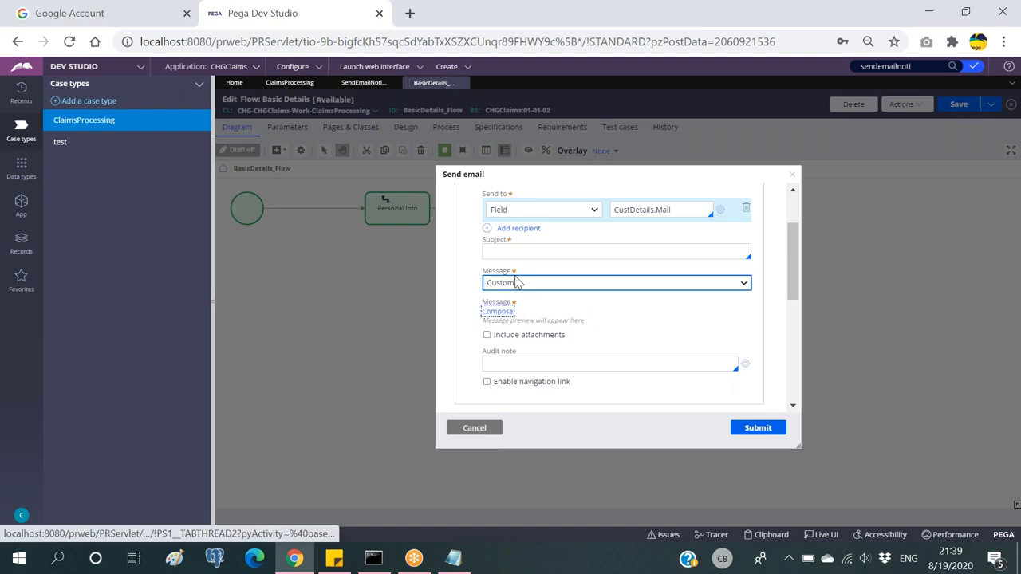
Step: Enter a placeholder Custom message, submit the Send email settings, and close the BasicDetails editor
click(521, 275)
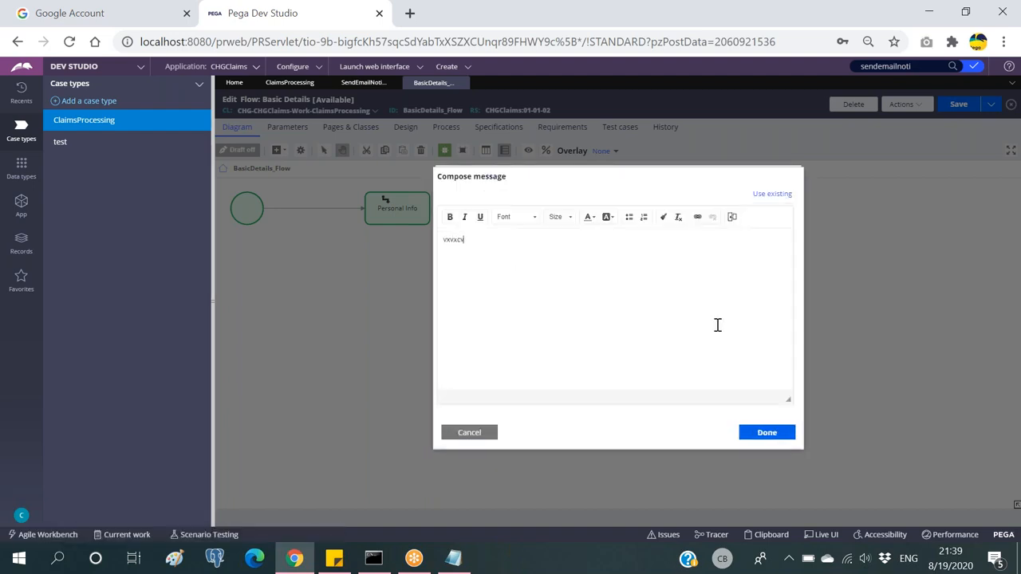
click(753, 432)
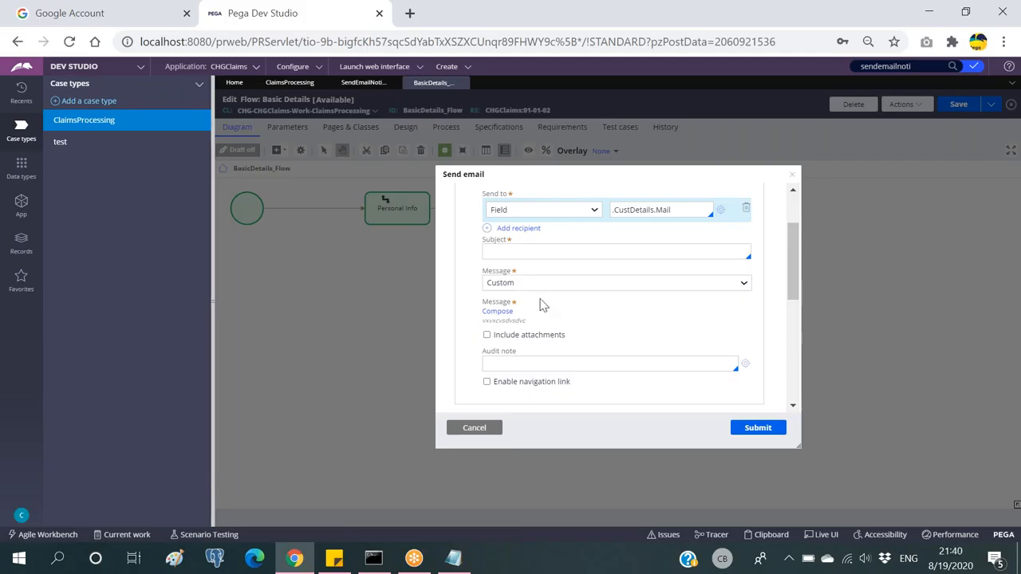
click(586, 285)
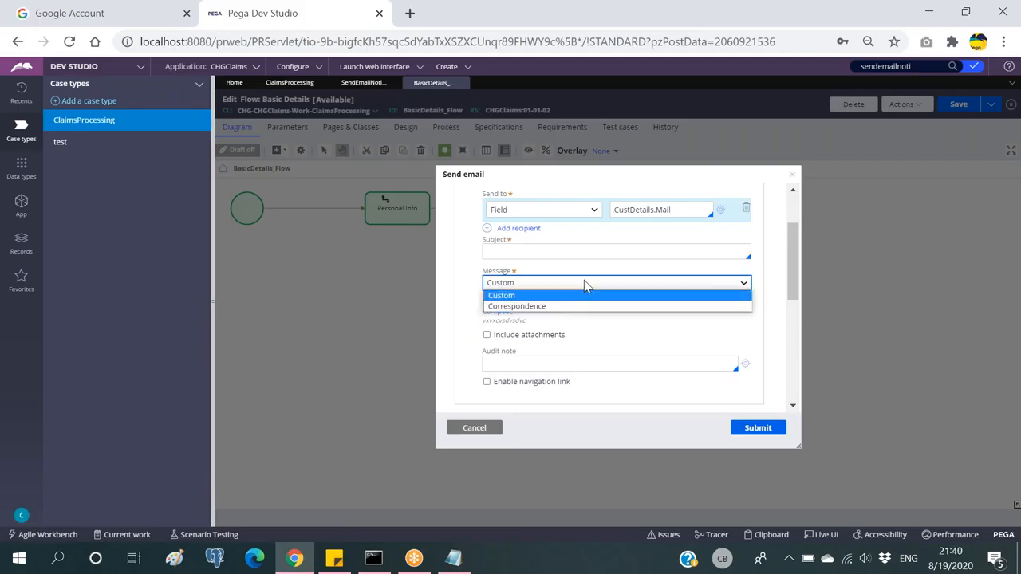
click(531, 297)
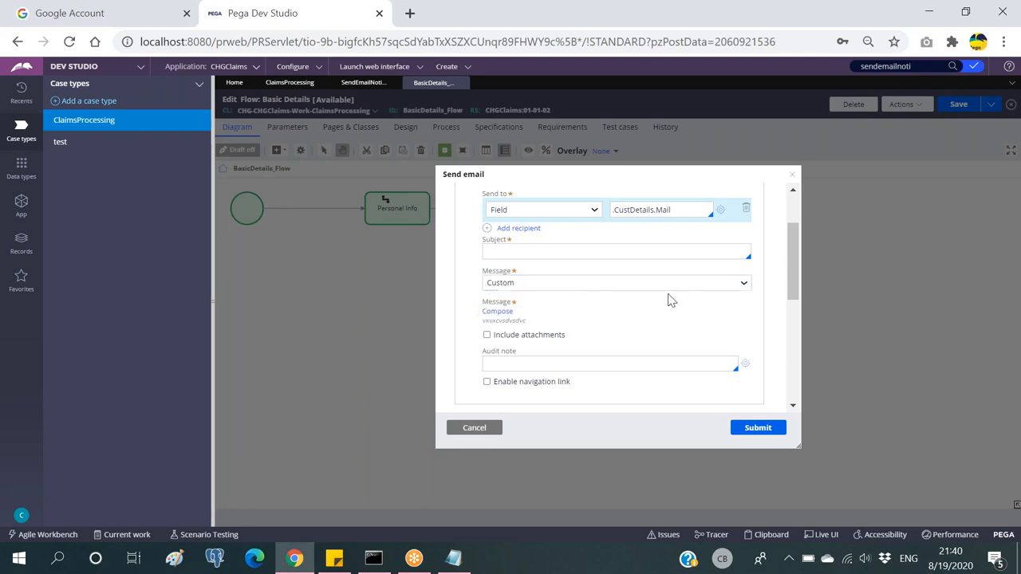
click(758, 431)
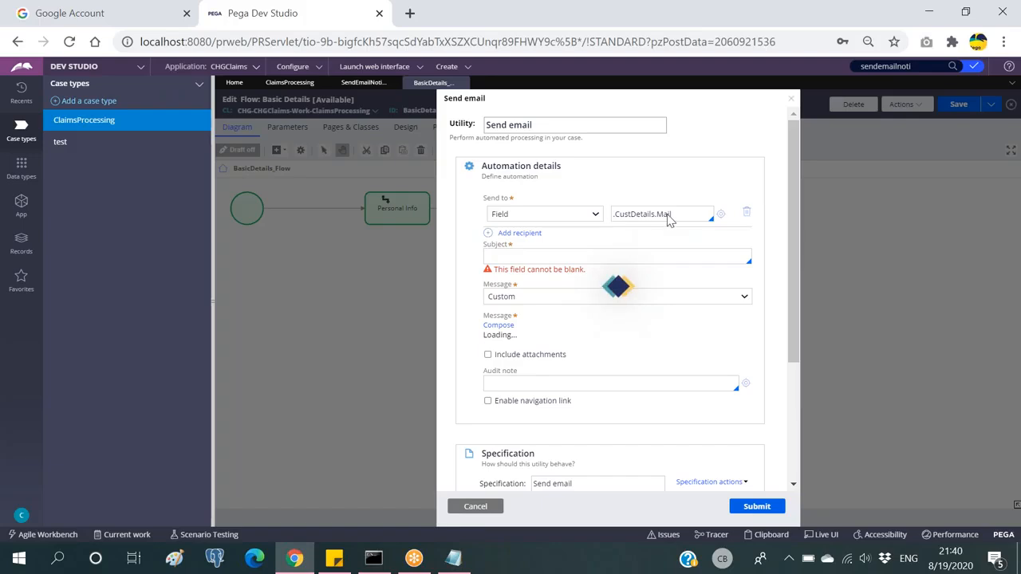
click(463, 84)
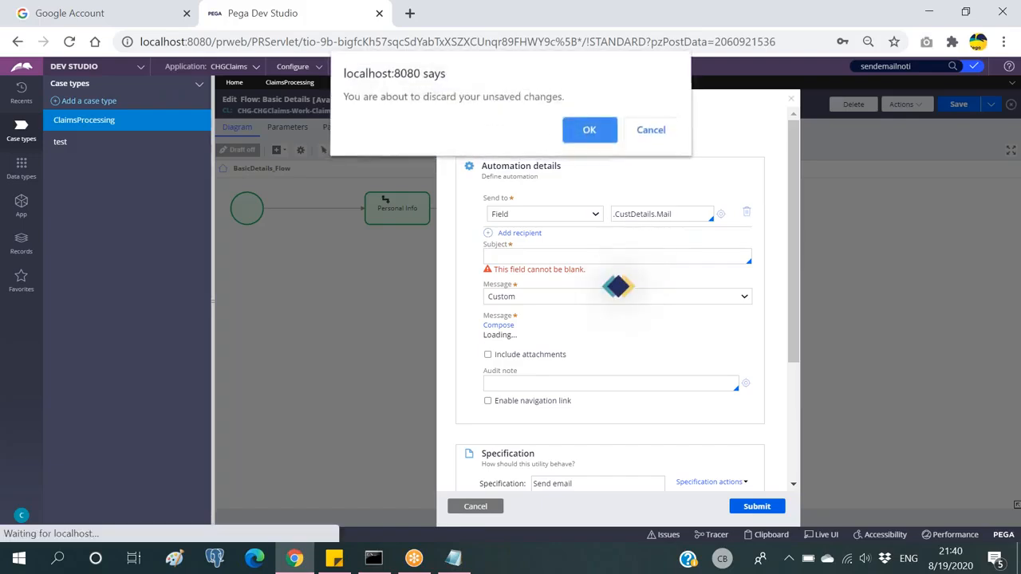
Step: Discard the unsaved changes and reopen the ClaimsProcessing Basic Details flow
click(589, 141)
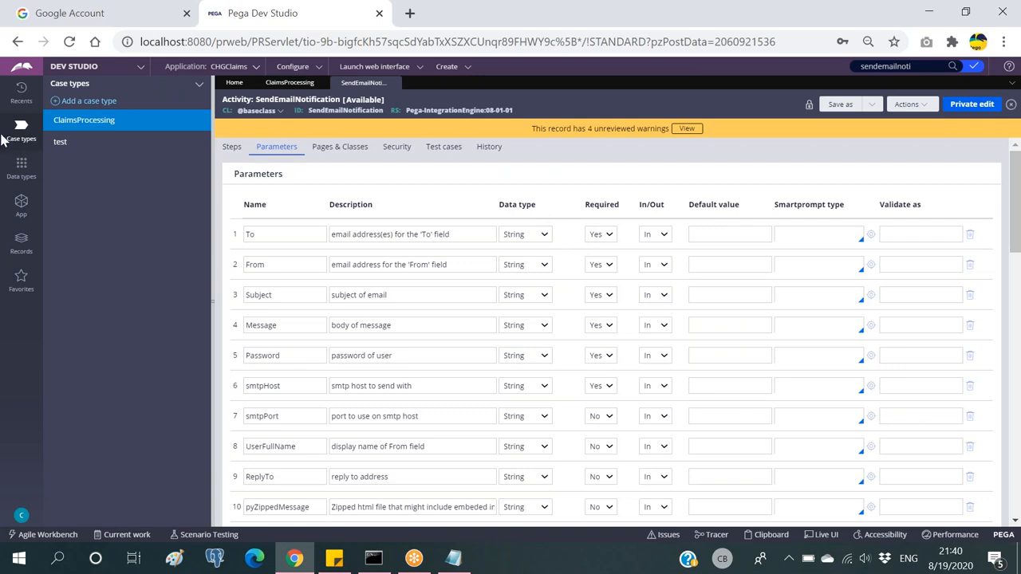
click(20, 91)
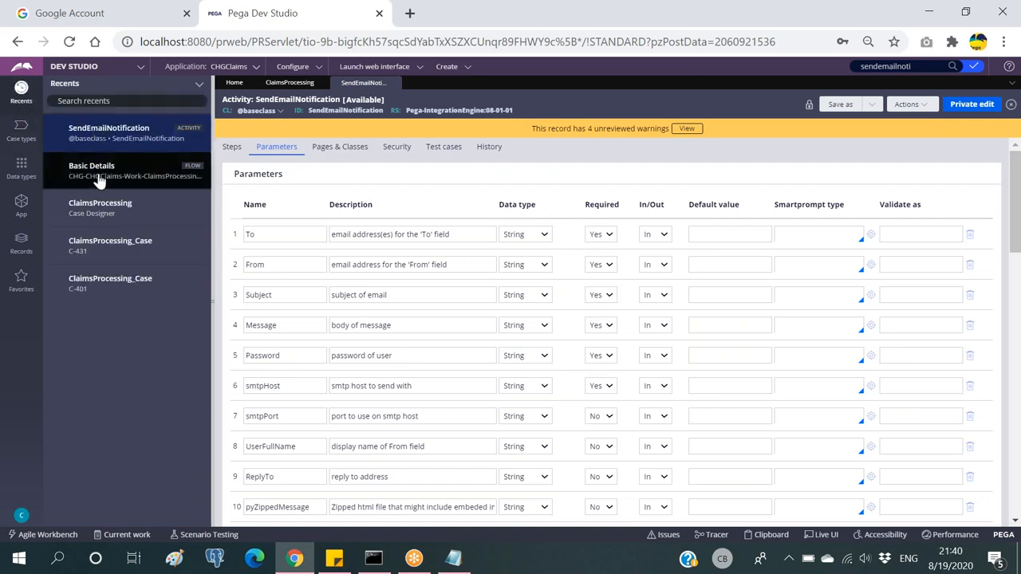
click(290, 84)
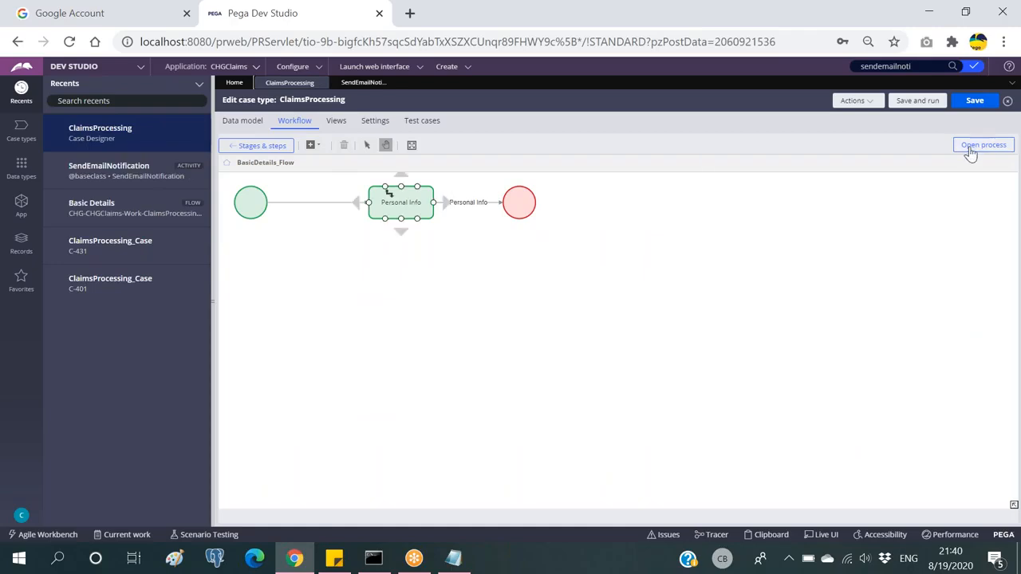
click(970, 145)
click(23, 205)
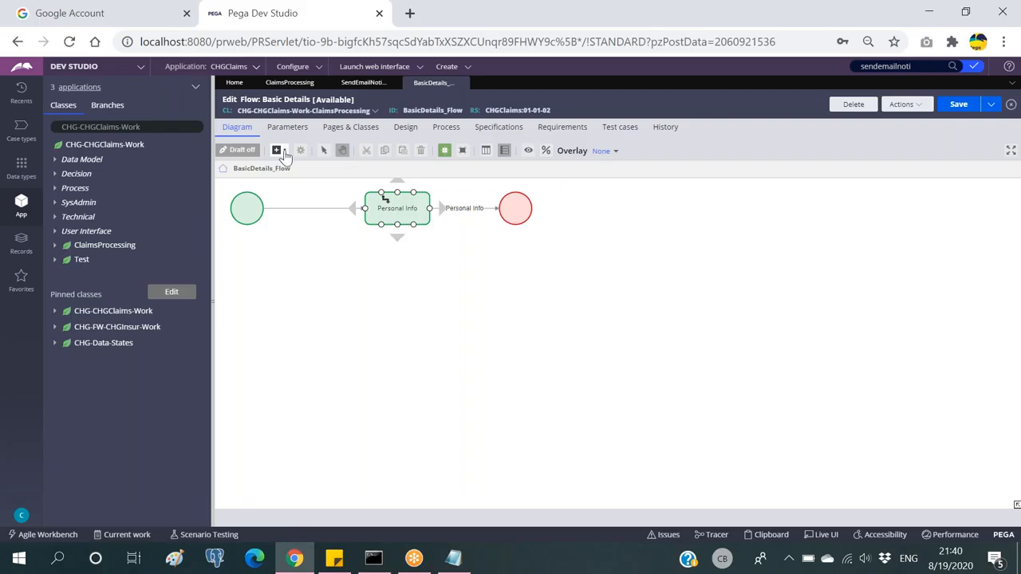
click(285, 152)
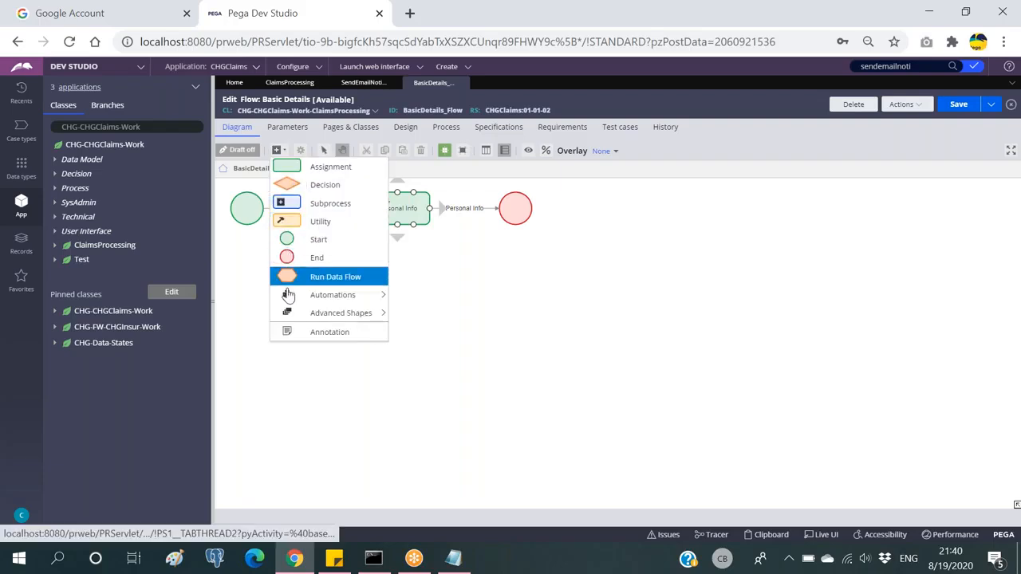
Step: Place a Send email step between Personal Info and end, then view SendEmailNotification's parameters
mouse_move(339, 297)
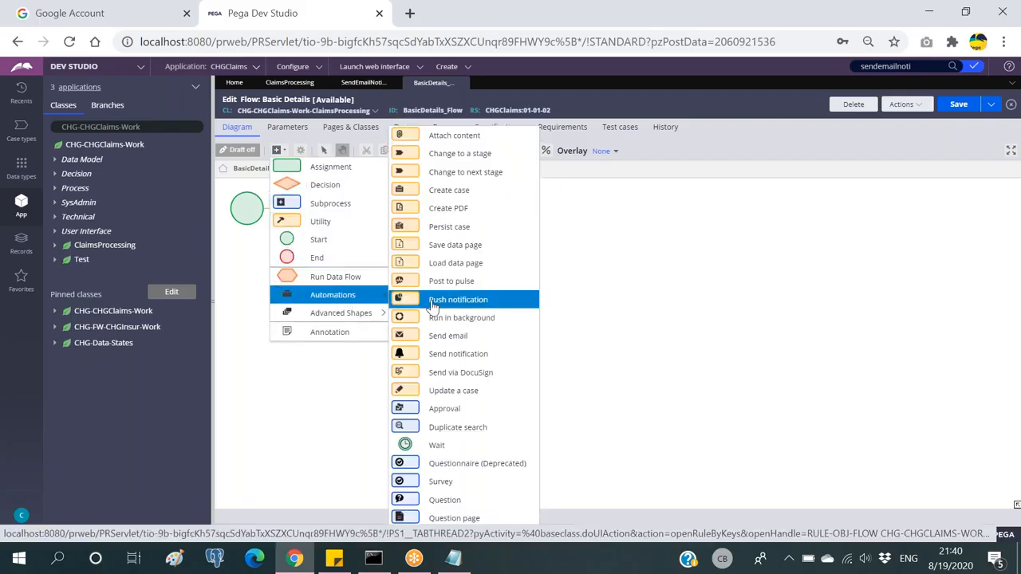
click(443, 336)
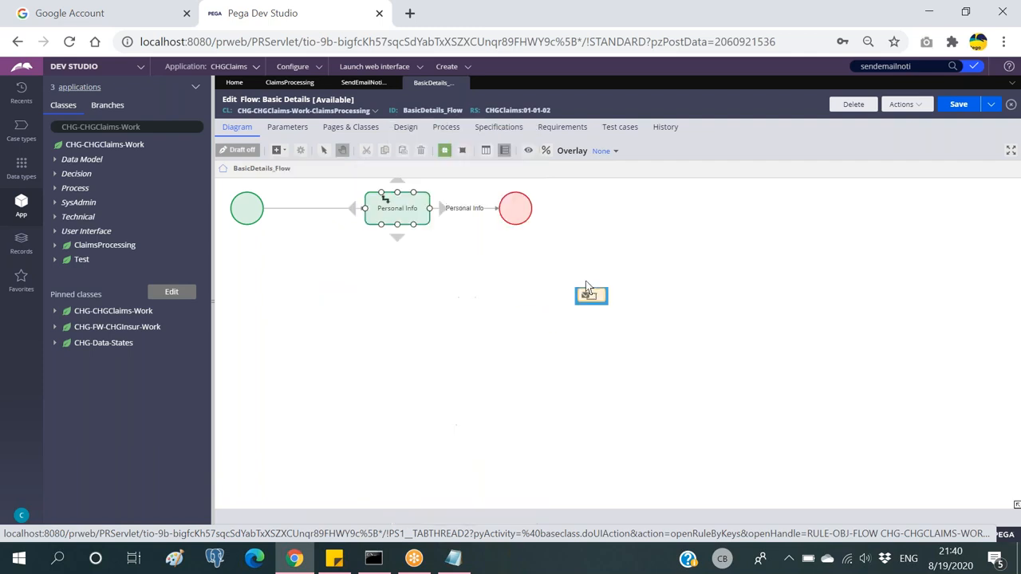
click(473, 210)
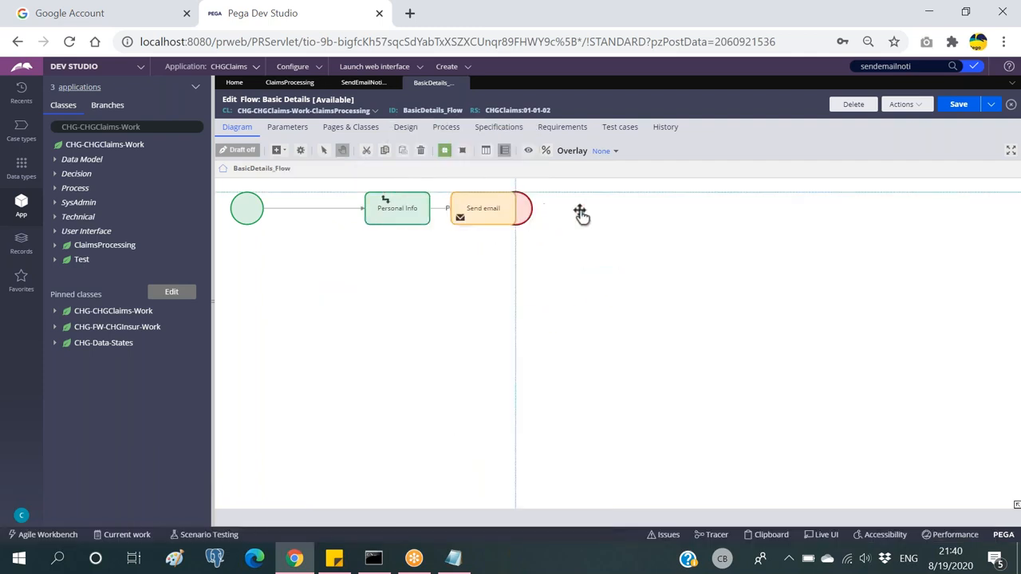
drag(481, 212, 514, 217)
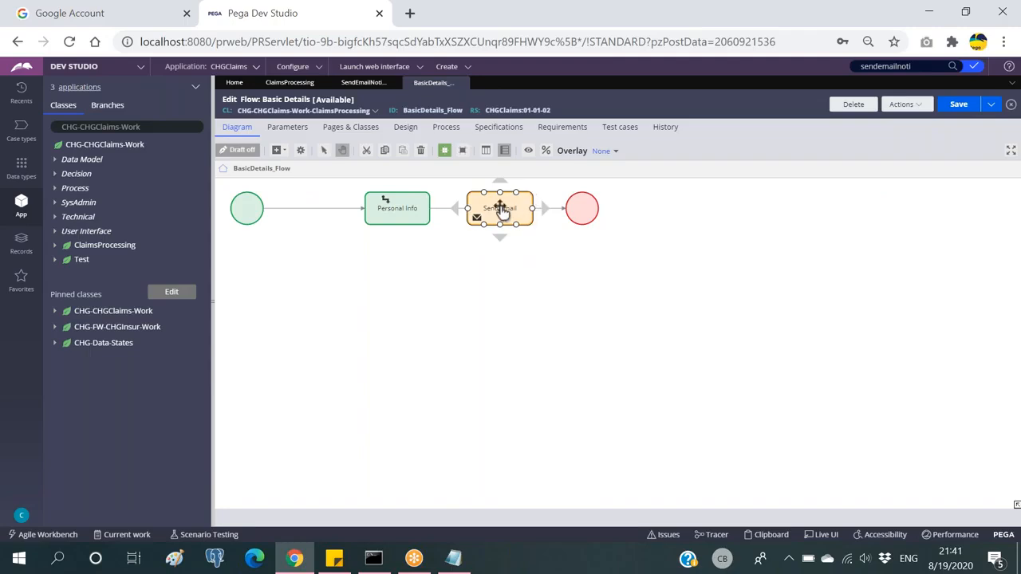
drag(500, 209, 501, 218)
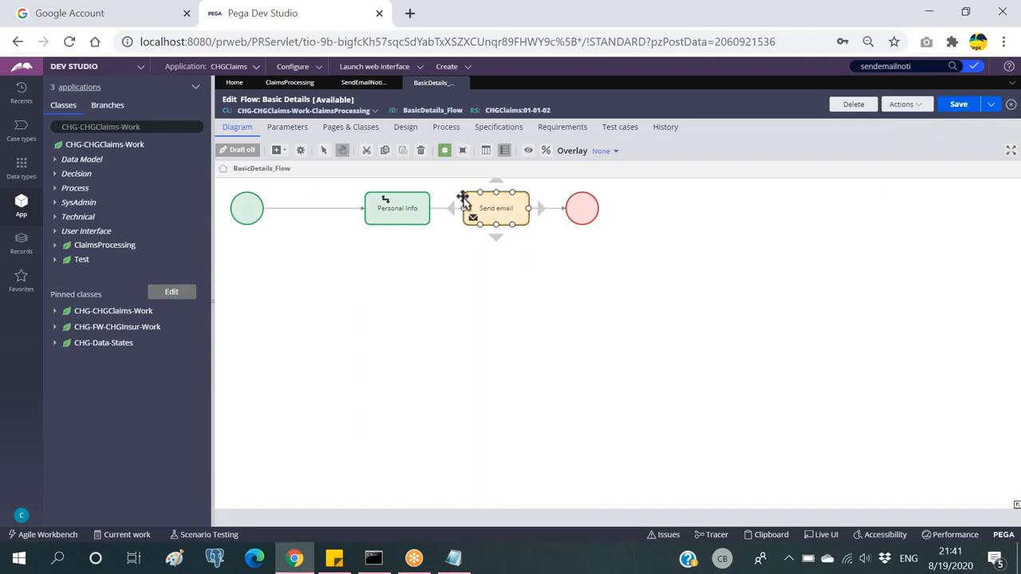
click(363, 83)
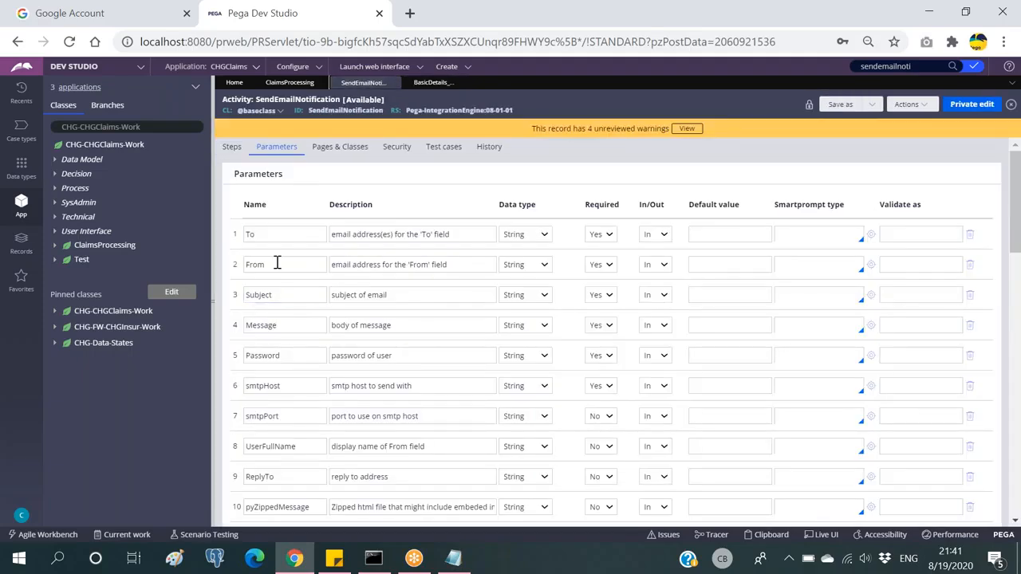
Step: Review SendEmailNotification's To, From, Subject and Message parameters
click(274, 232)
click(275, 264)
click(282, 294)
click(287, 323)
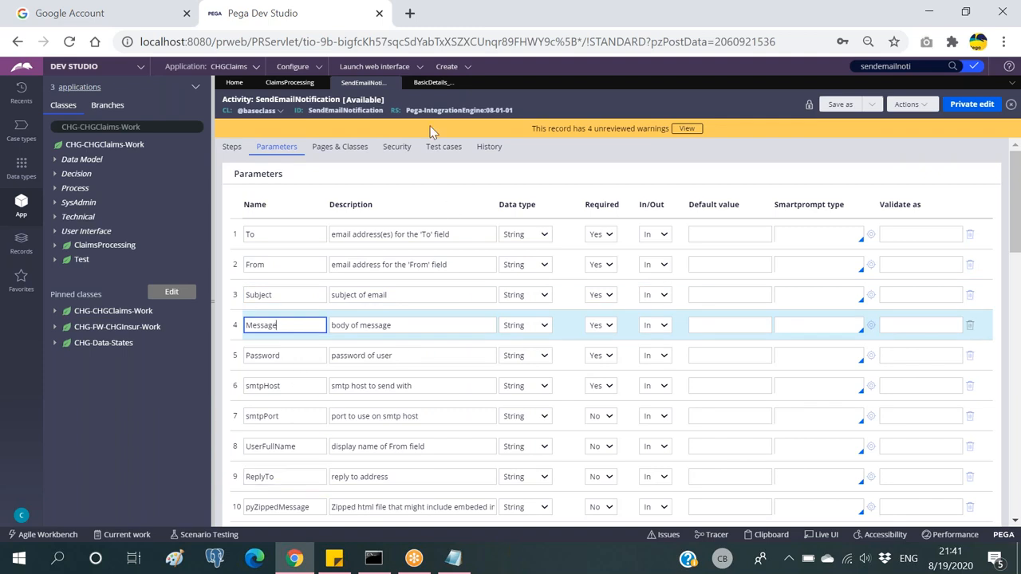
Step: Open the Send email step's settings in Basic Details and focus the Send to email address field
click(433, 83)
double_click(494, 206)
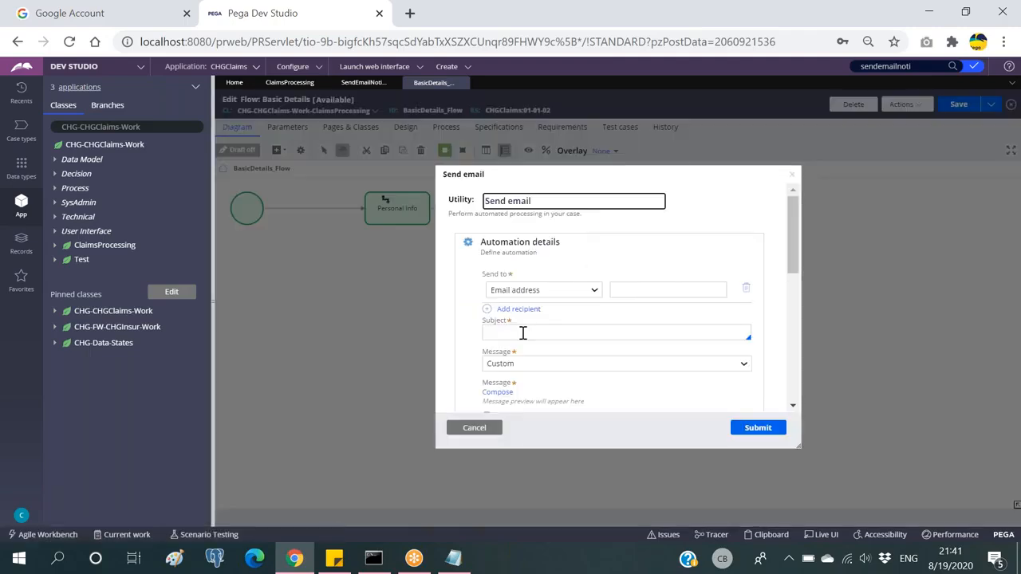
scroll(522, 333, down, 1)
scroll(522, 317, up, 1)
click(642, 289)
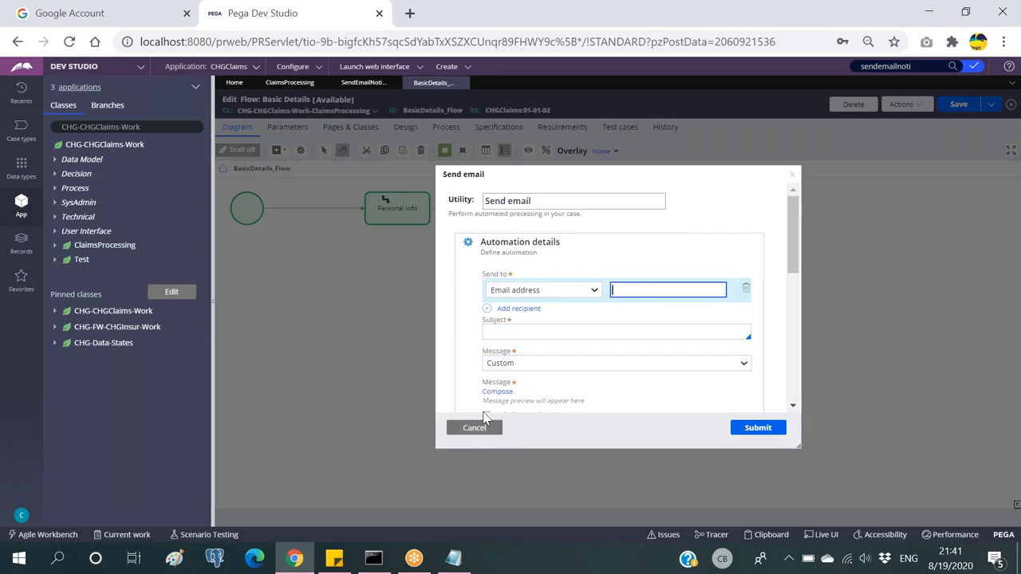
key(alt+Tab)
drag(353, 200, 246, 117)
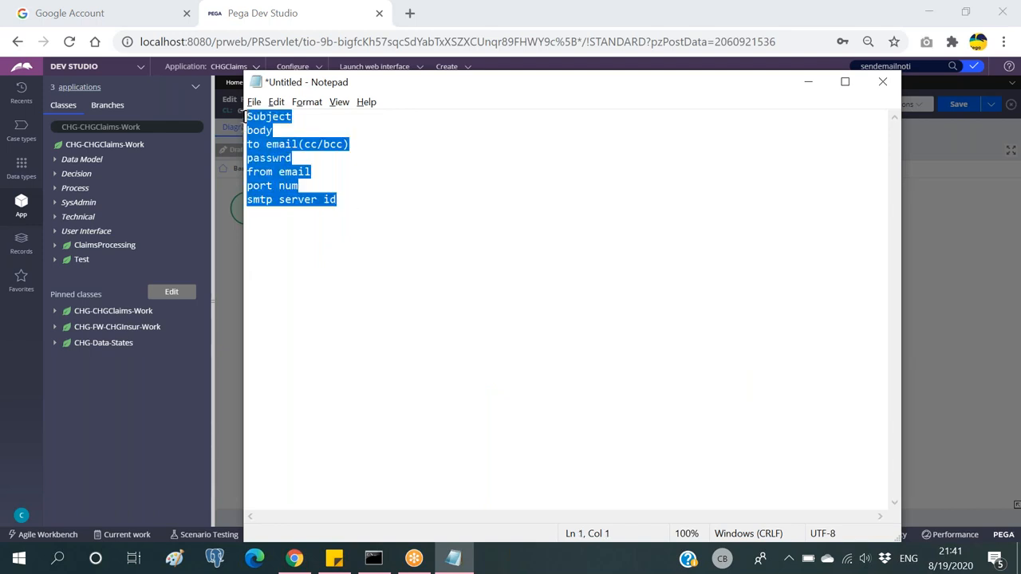
click(335, 130)
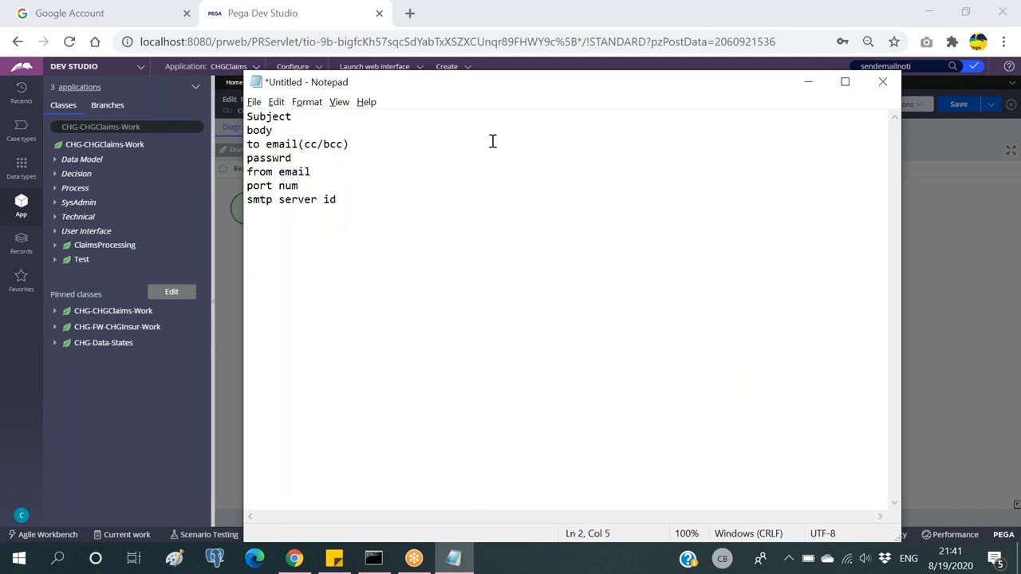
drag(344, 200, 245, 120)
click(304, 132)
drag(297, 144, 247, 144)
click(361, 143)
key(alt+Tab)
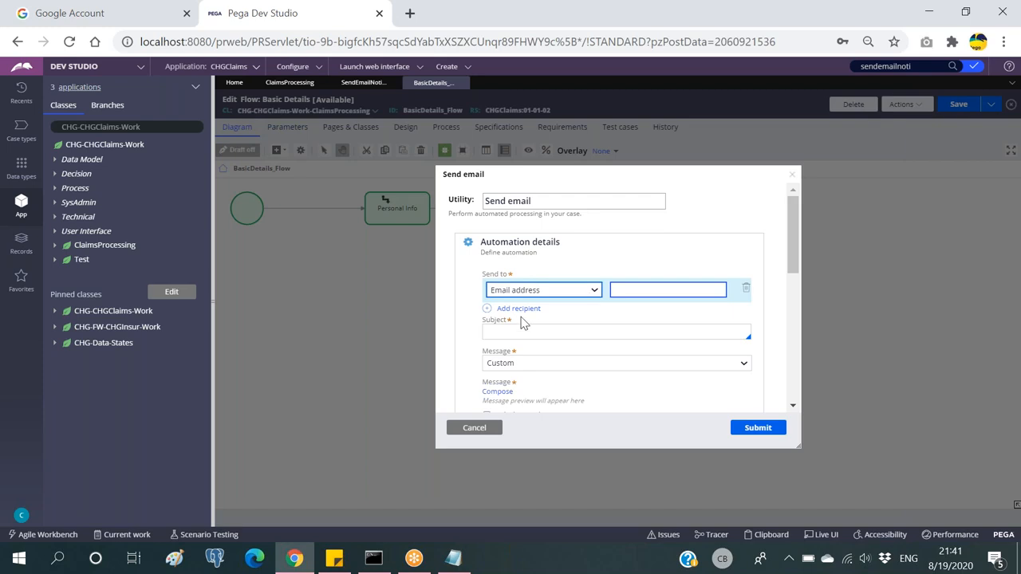
scroll(522, 296, down, 1)
scroll(513, 296, down, 1)
key(alt+Tab)
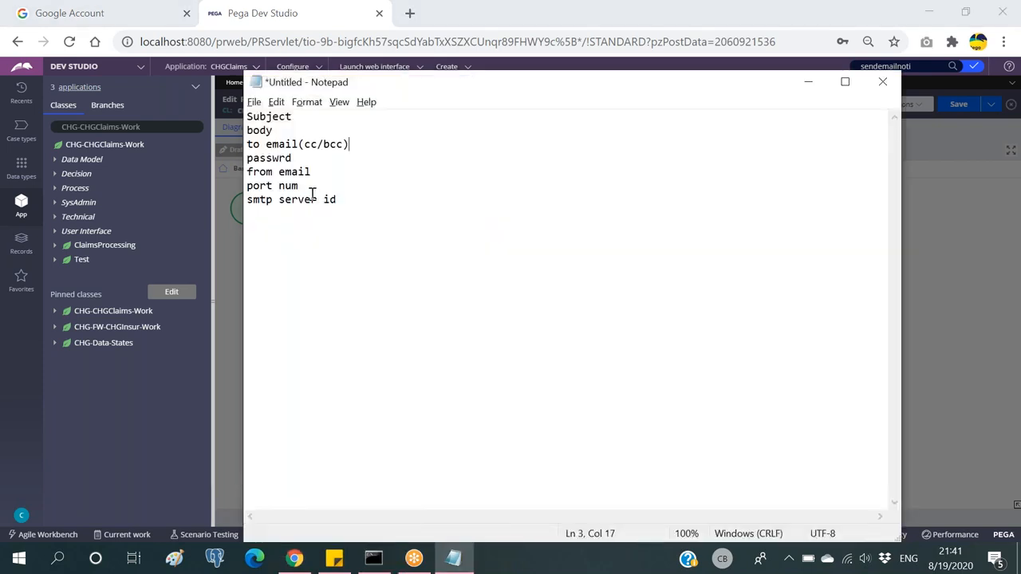
drag(317, 187, 247, 186)
click(322, 200)
drag(327, 200, 247, 189)
key(alt+Tab)
key(alt+Tab)
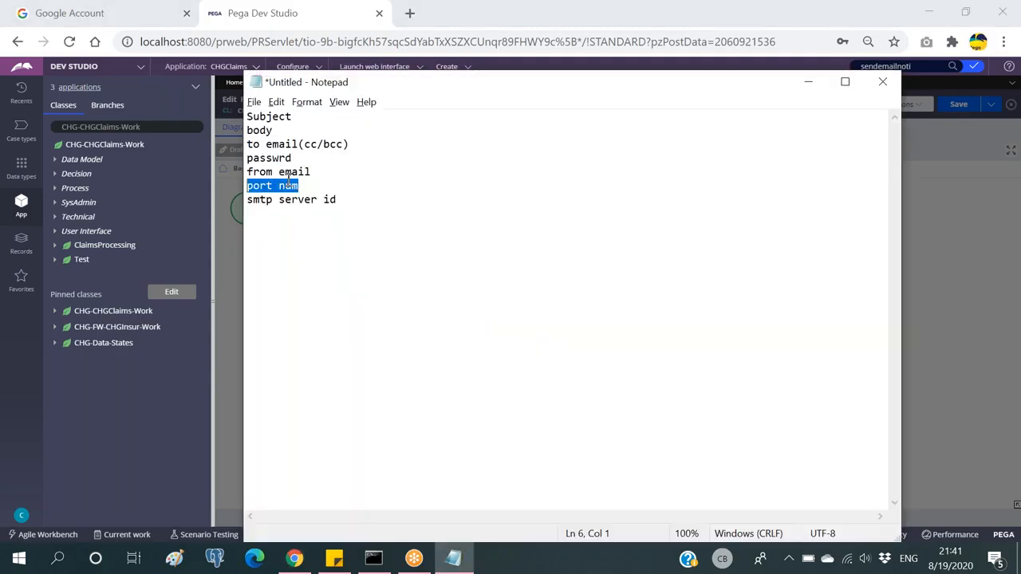
key(alt+Tab)
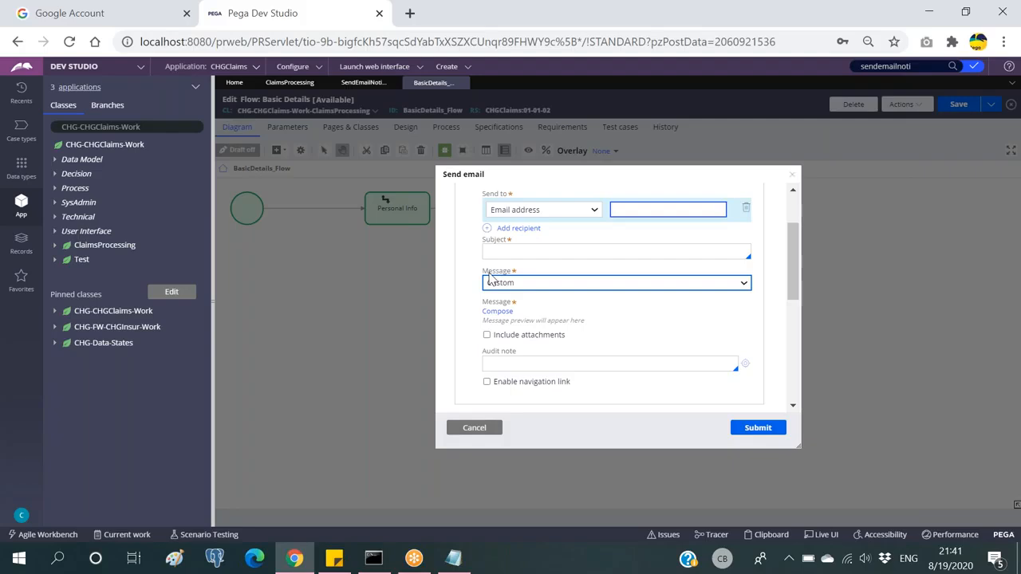
Step: Return to SendEmailNotification's parameters: To, From, Subject, Message, Password and smtpHost
scroll(494, 271, up, 1)
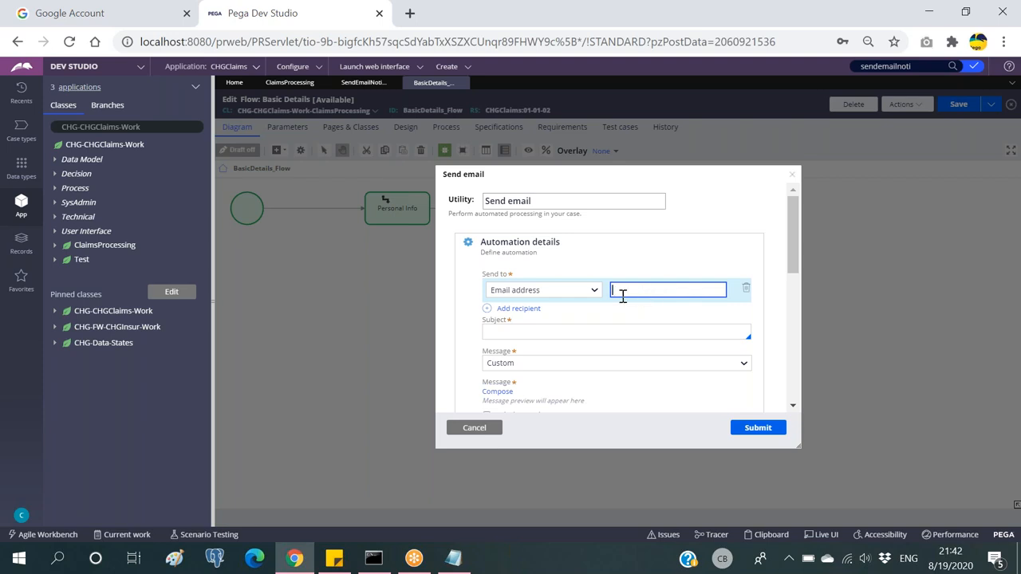
scroll(598, 337, down, 5)
scroll(597, 338, up, 5)
click(359, 84)
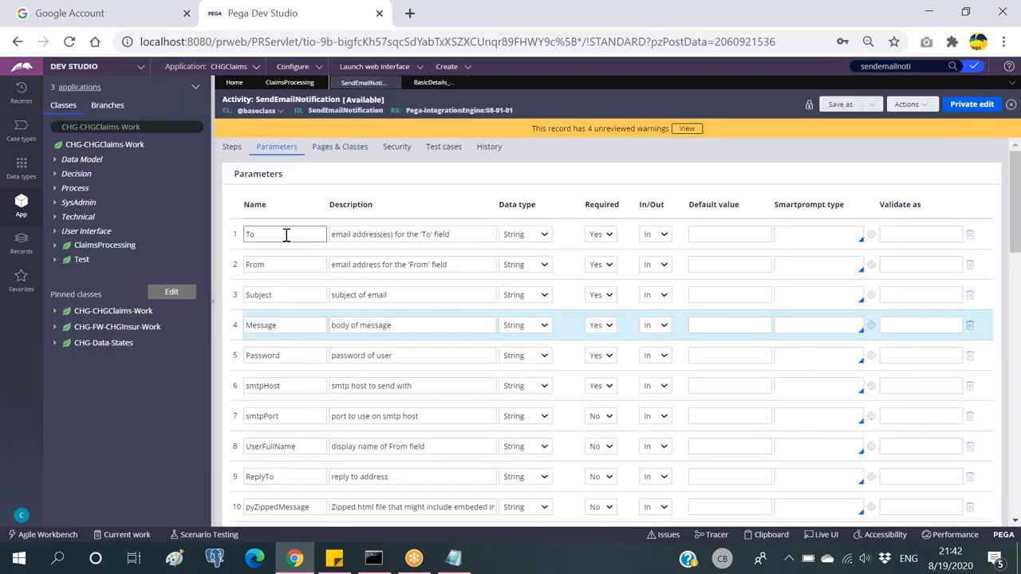
double_click(276, 264)
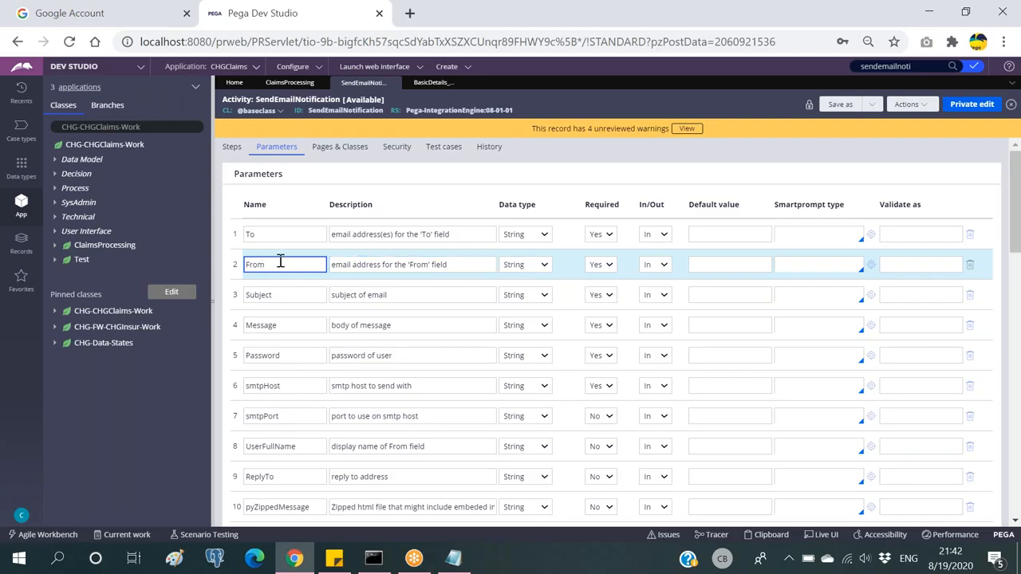
click(426, 84)
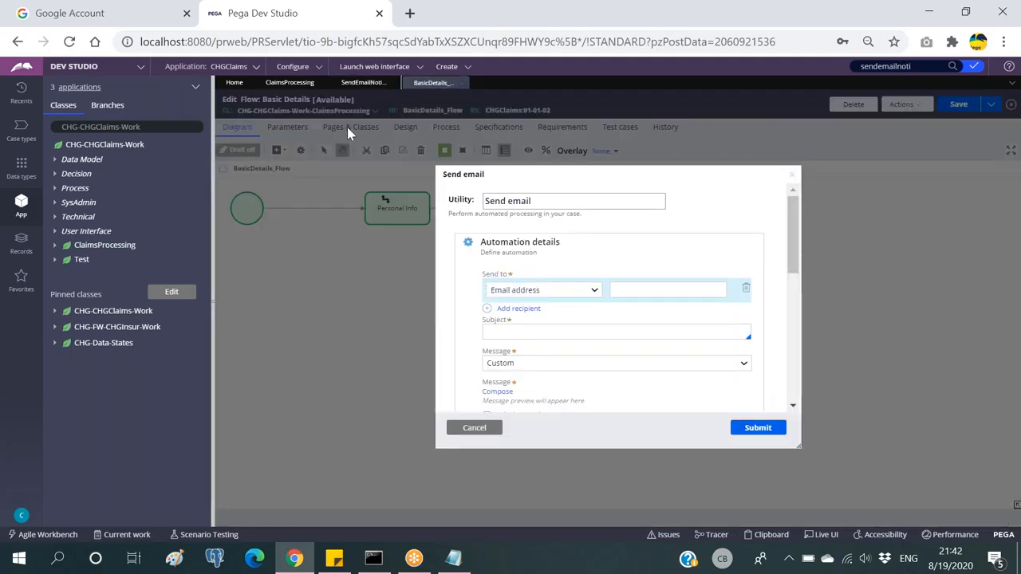
click(356, 83)
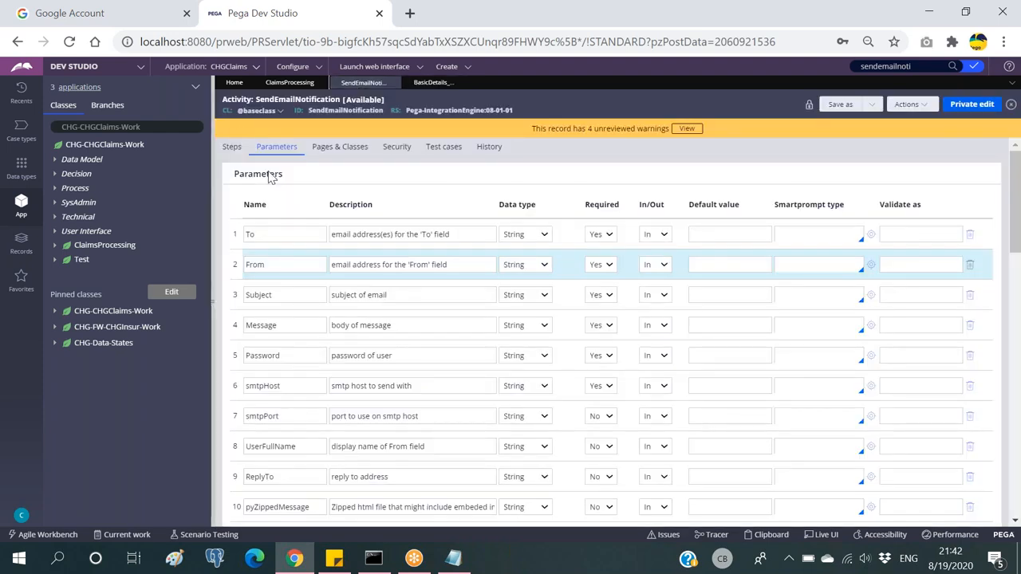
Step: Look through the Send email settings on the Basic Details flow, then cancel without changes
click(431, 83)
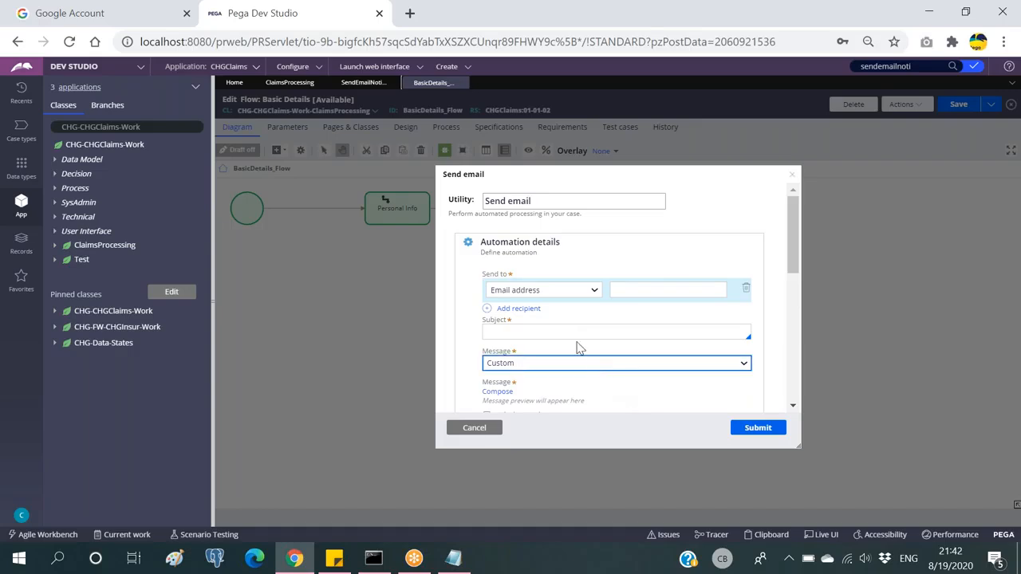
scroll(568, 339, down, 3)
scroll(568, 339, up, 3)
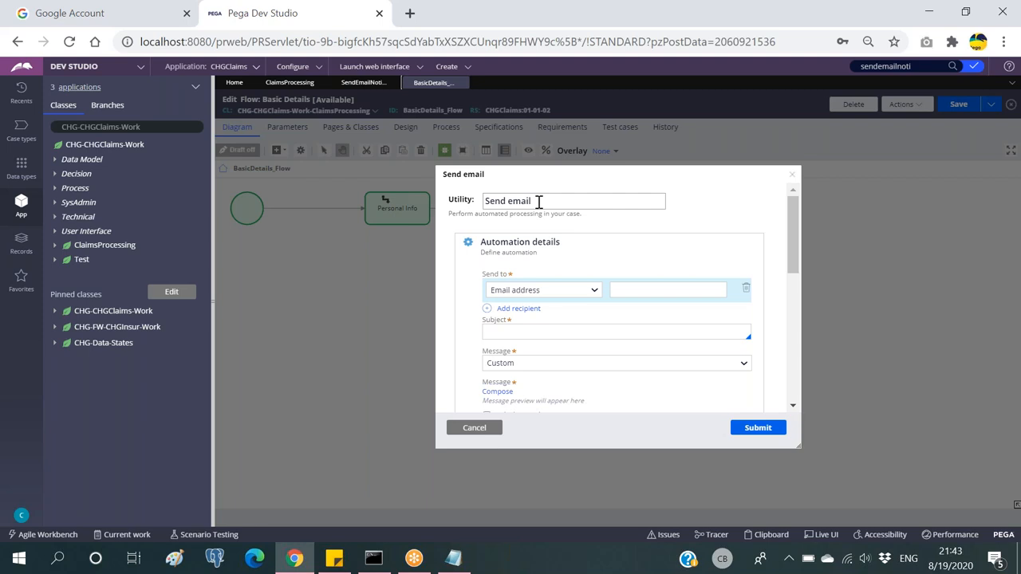
scroll(517, 293, down, 3)
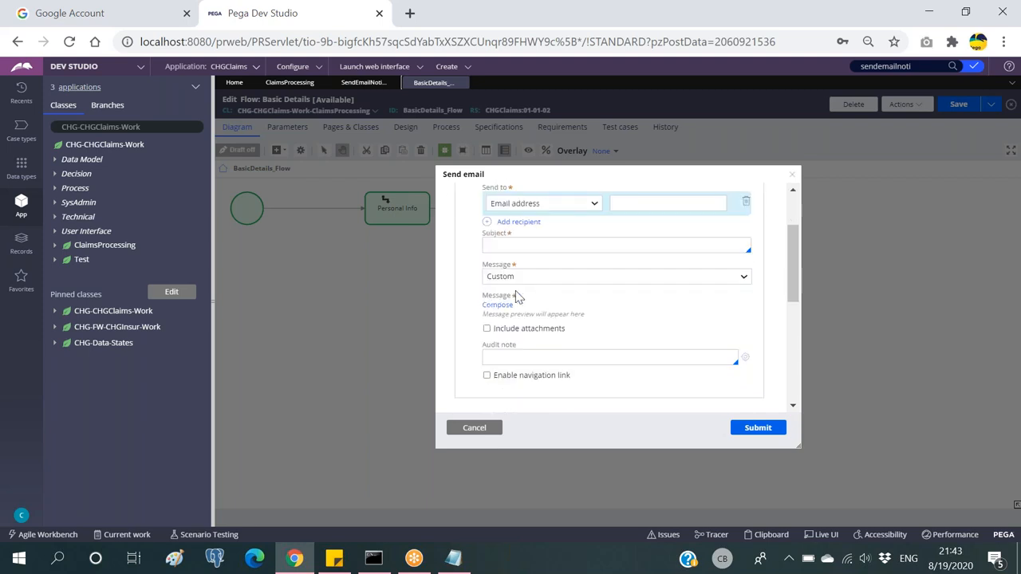
scroll(541, 256, up, 1)
scroll(542, 255, down, 4)
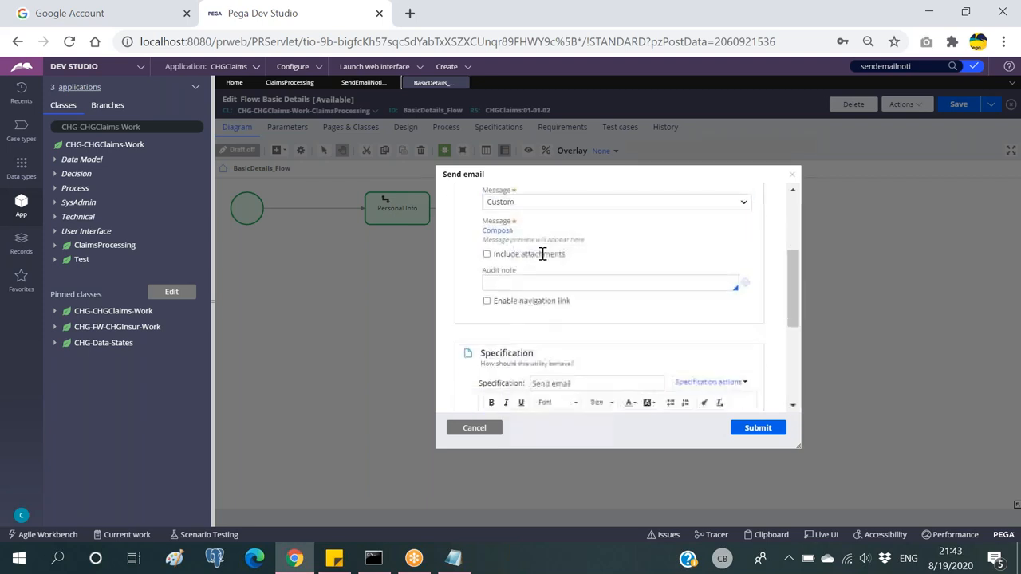
scroll(538, 259, down, 1)
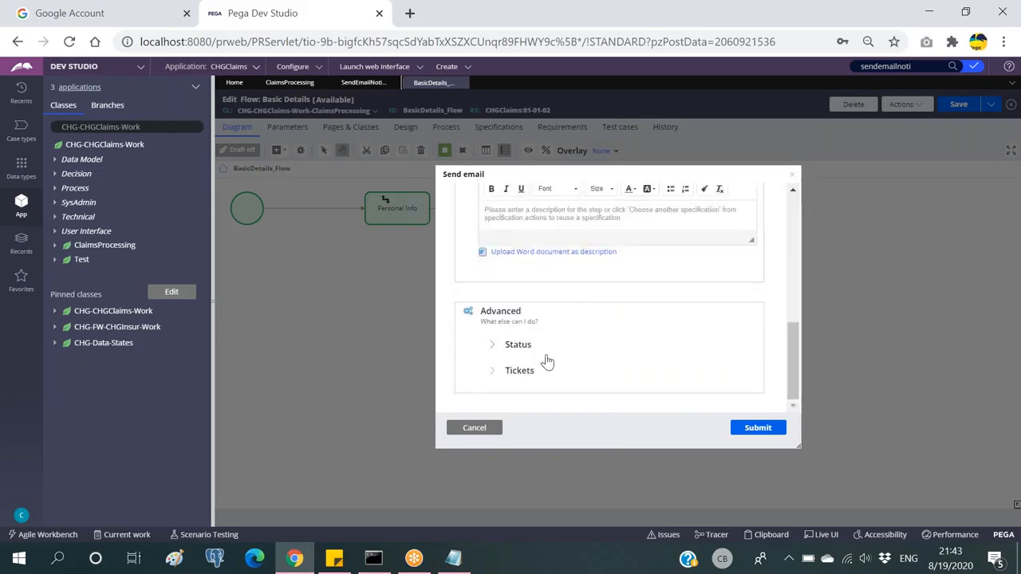
scroll(547, 358, up, 2)
scroll(609, 304, up, 8)
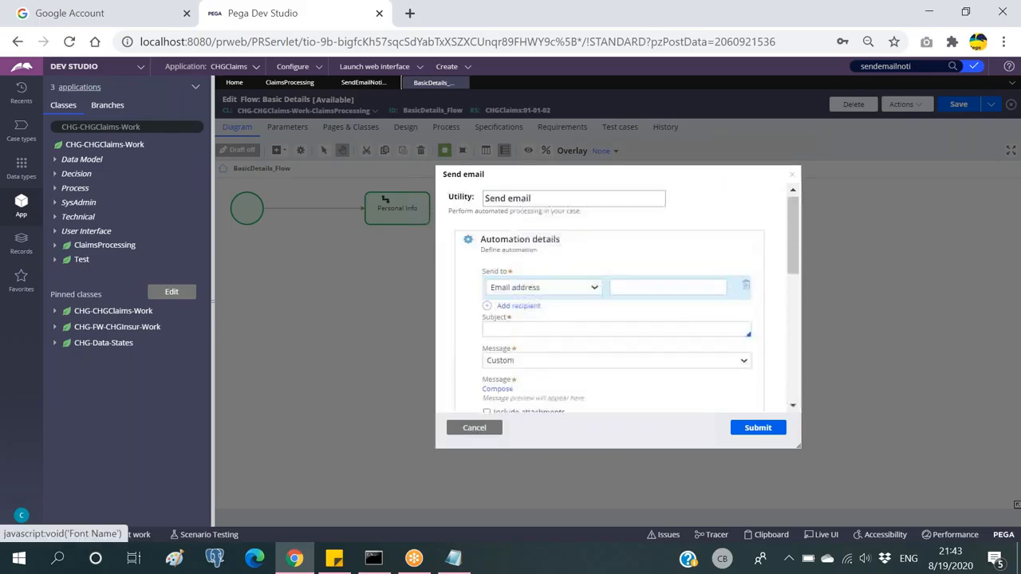
click(475, 429)
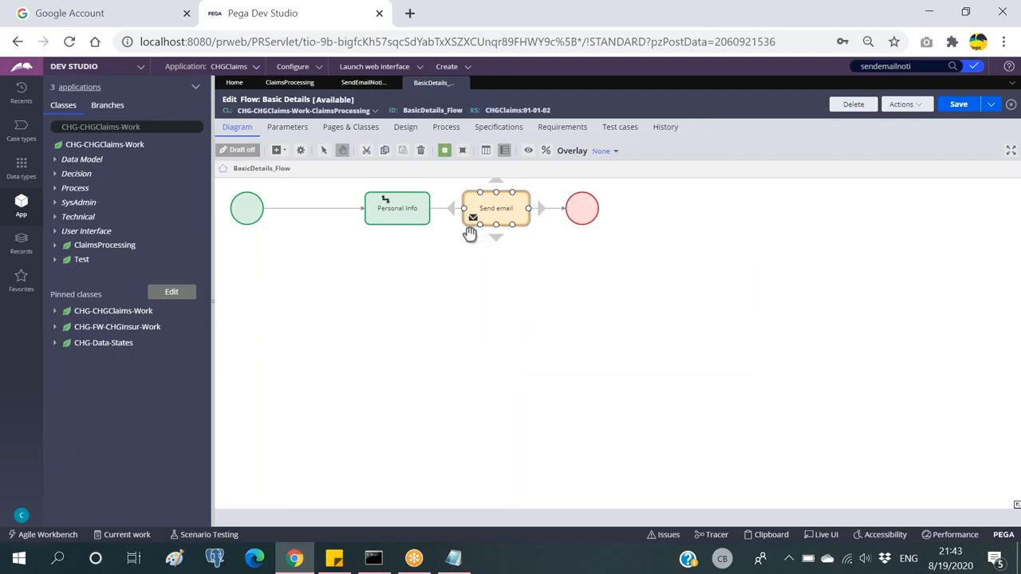
Step: Search records for 'sendsimpleemai' and open the SendSimpleEmail activity
click(915, 66)
key(BackSpace)
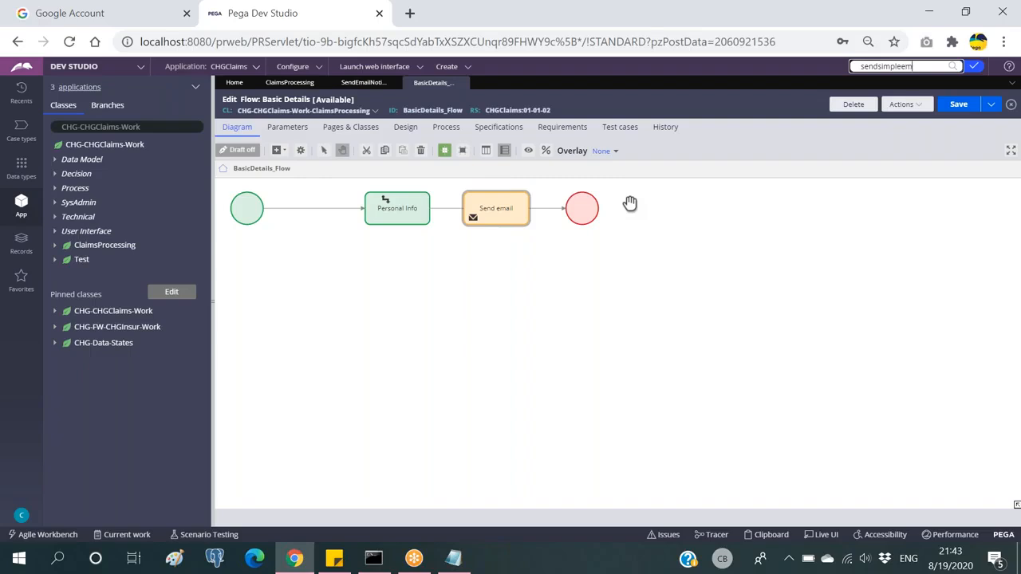
text(sendsimpleemai)
key(Return)
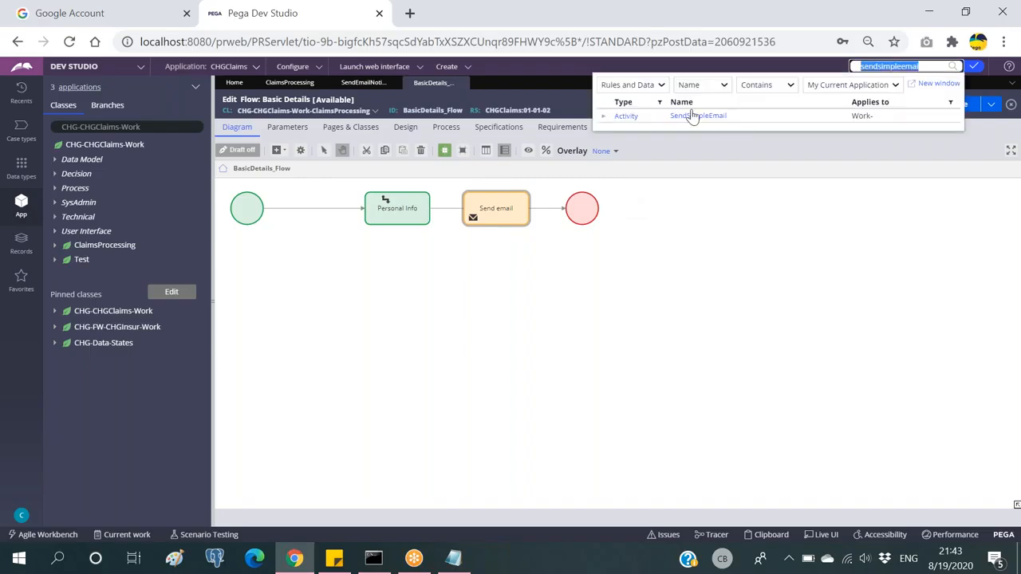
click(702, 116)
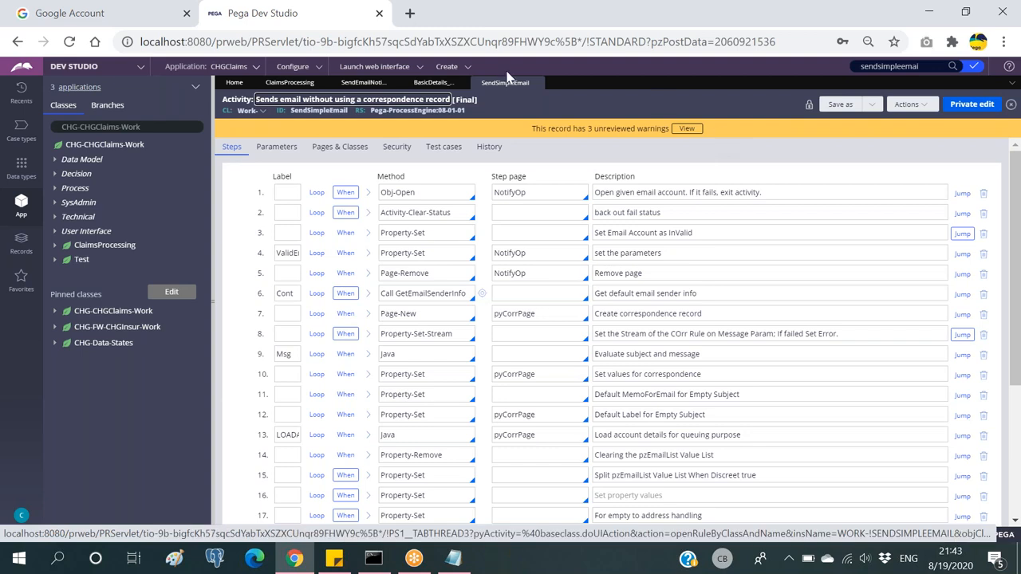
Step: Compare the record IDs of the SendSimpleEmail and SendEmailNotification activities
click(435, 83)
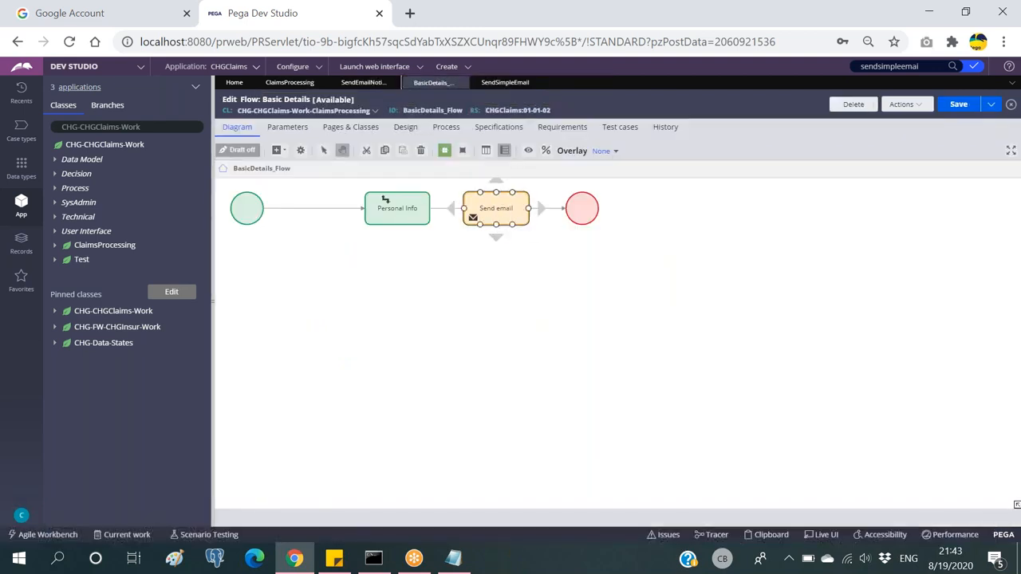
click(503, 85)
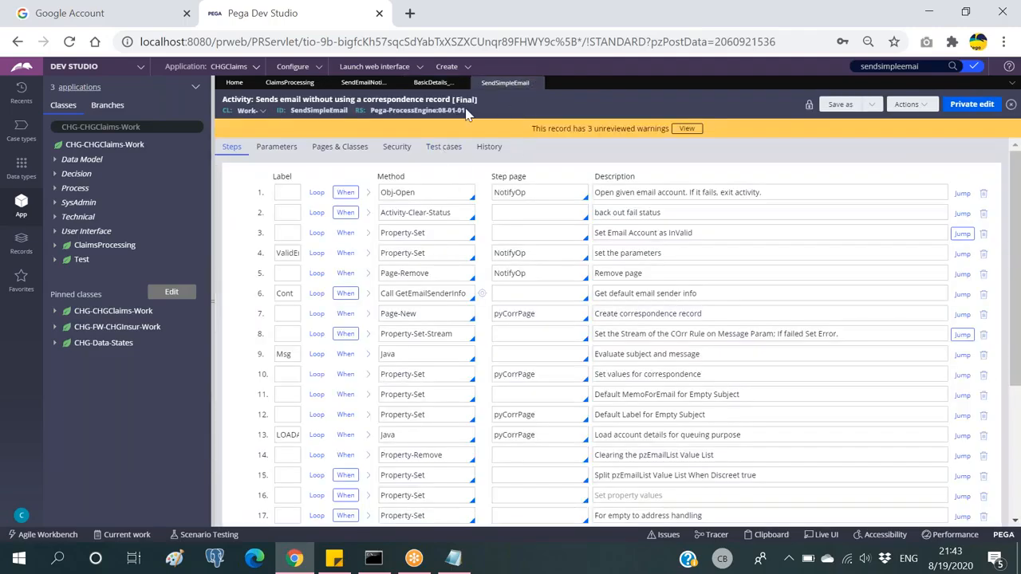
double_click(319, 111)
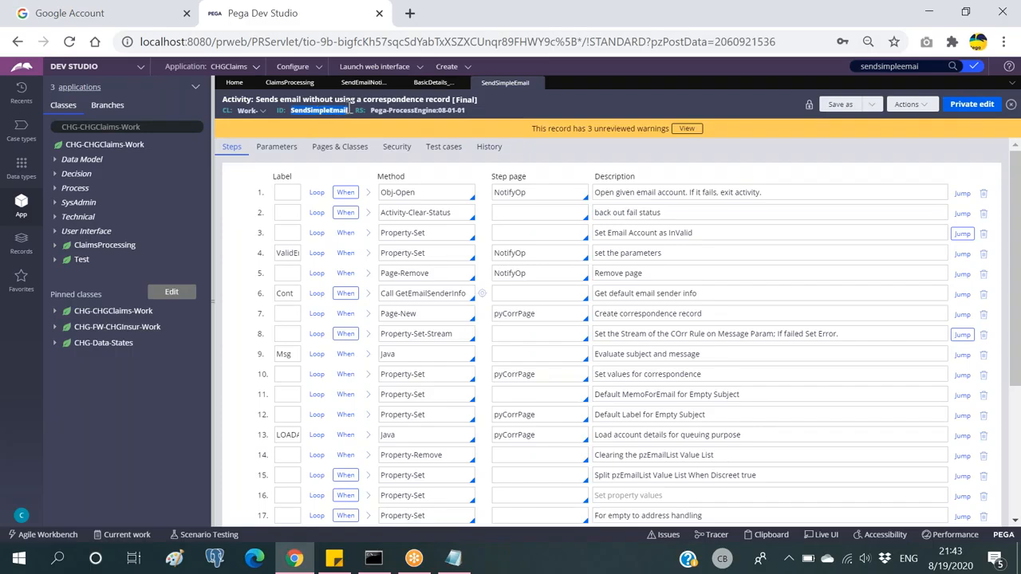
click(368, 86)
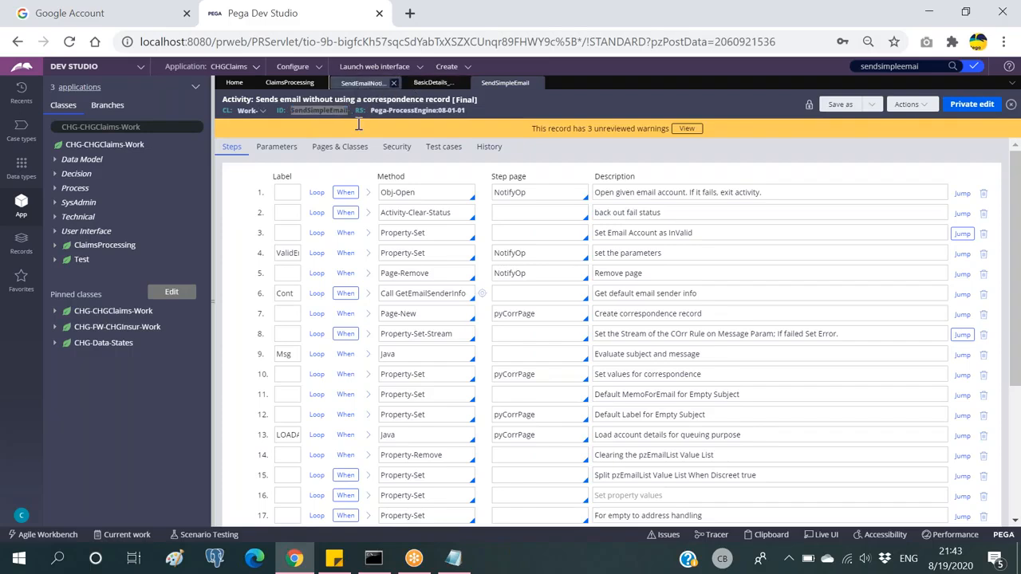
double_click(345, 111)
click(404, 100)
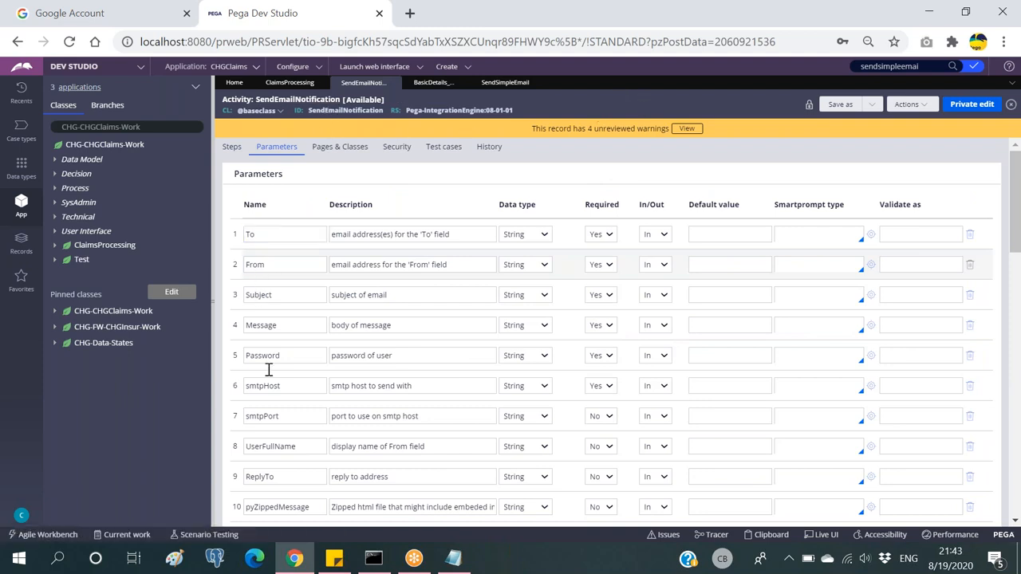
Step: Open the Send email step's activity, SendSimpleEmail, and show its Parameters tab
click(429, 82)
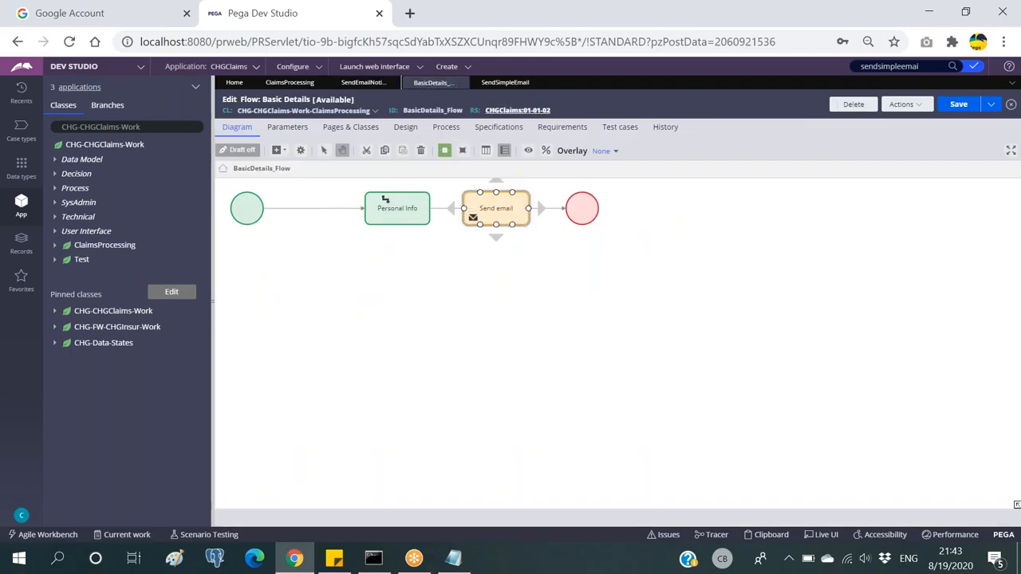
click(461, 151)
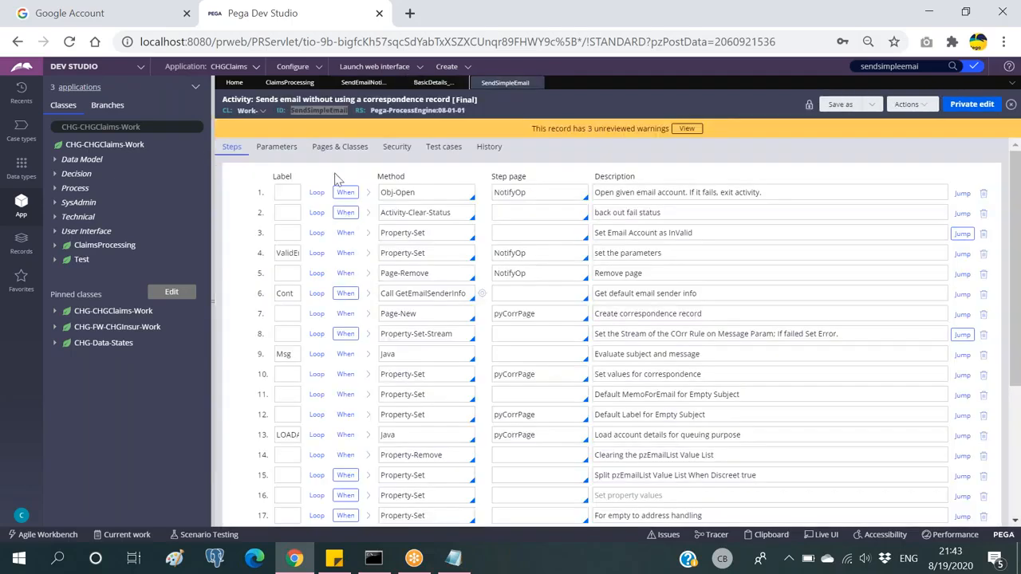
click(326, 110)
click(281, 147)
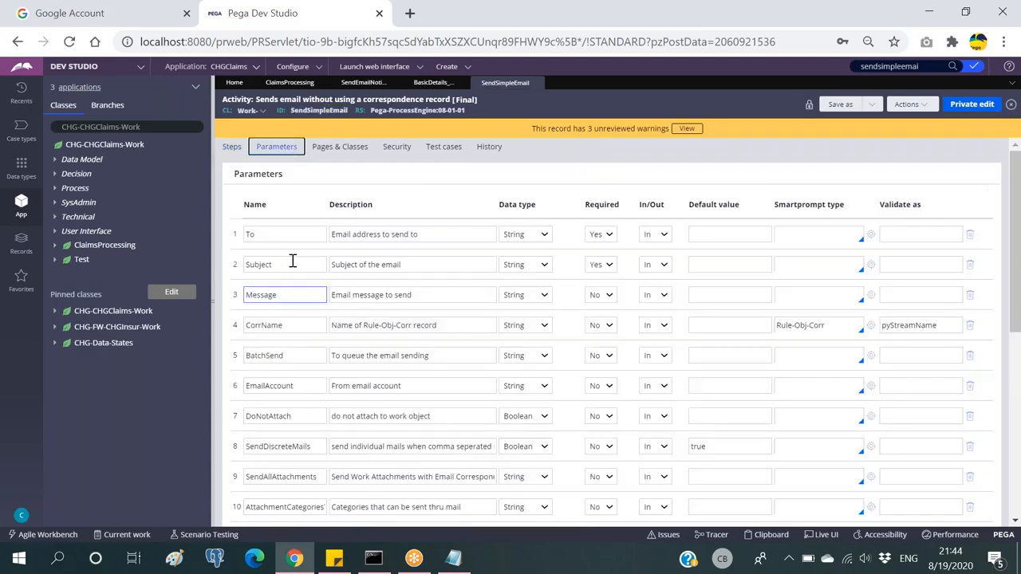
click(275, 234)
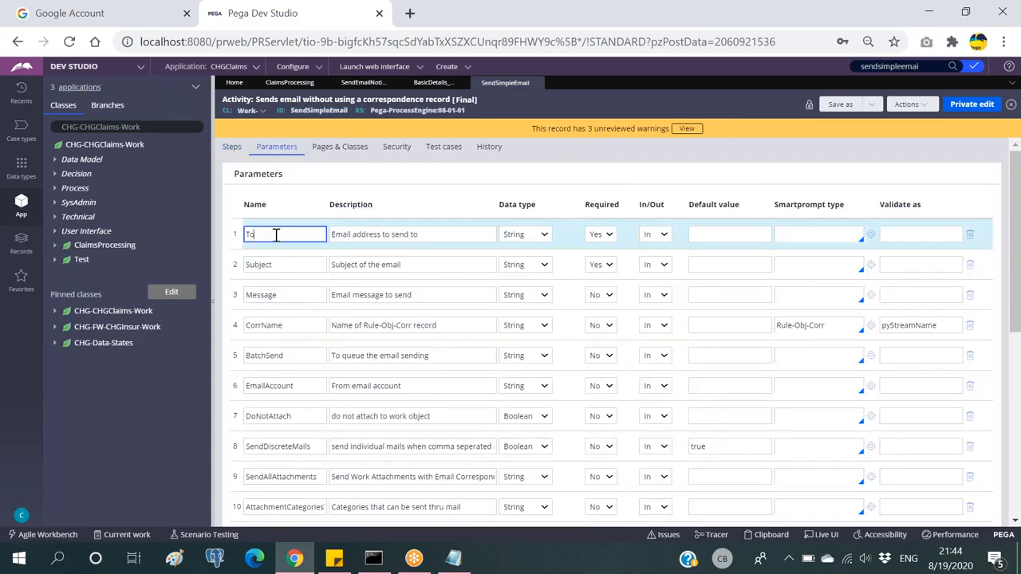
click(283, 264)
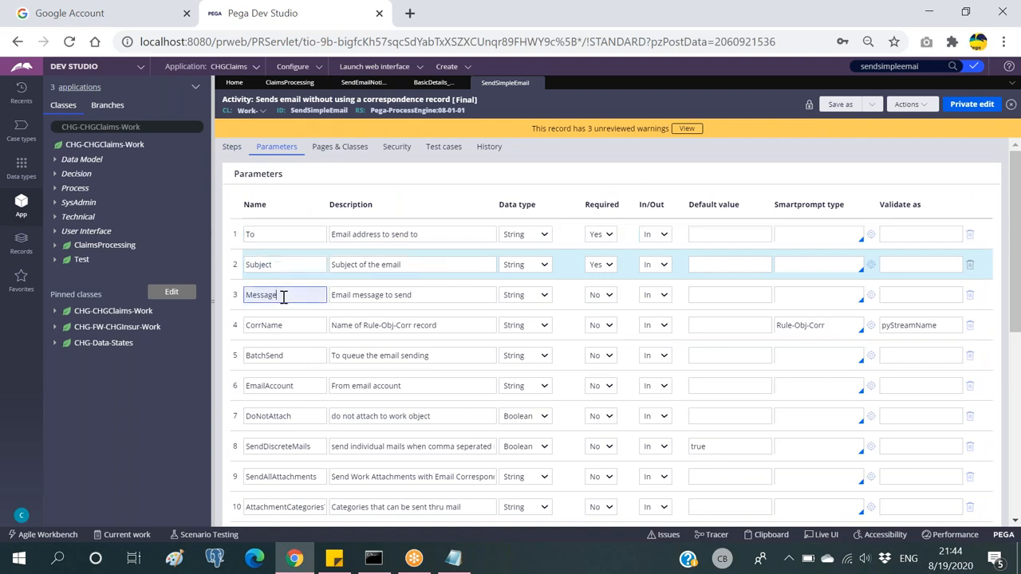
click(283, 294)
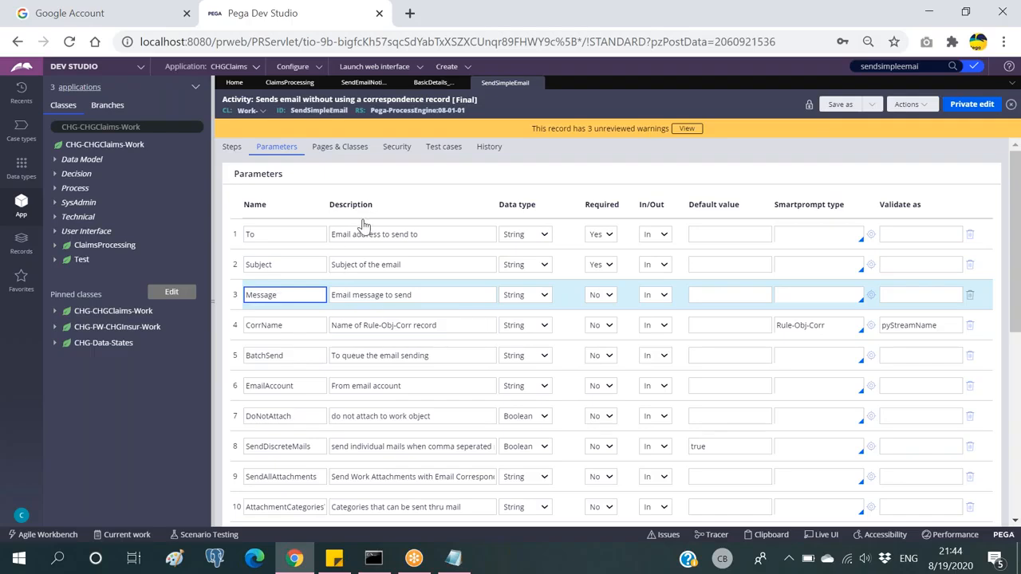
click(453, 558)
drag(345, 199, 242, 173)
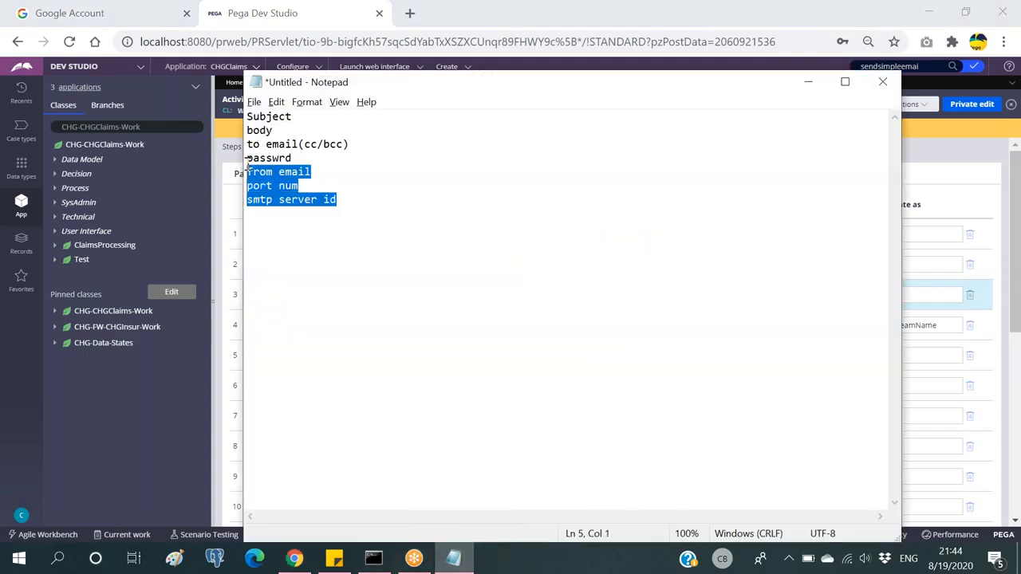
click(807, 82)
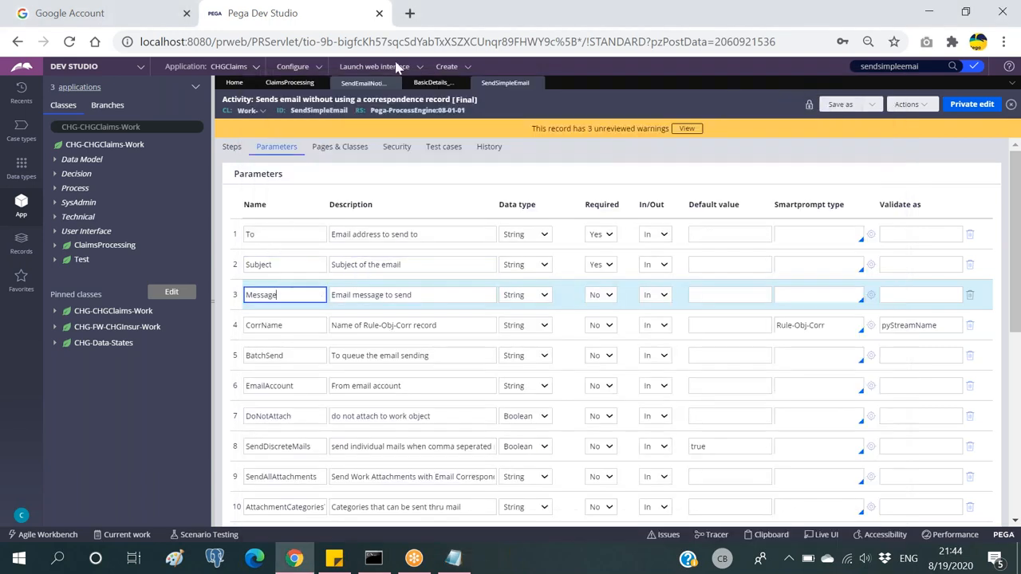
click(361, 85)
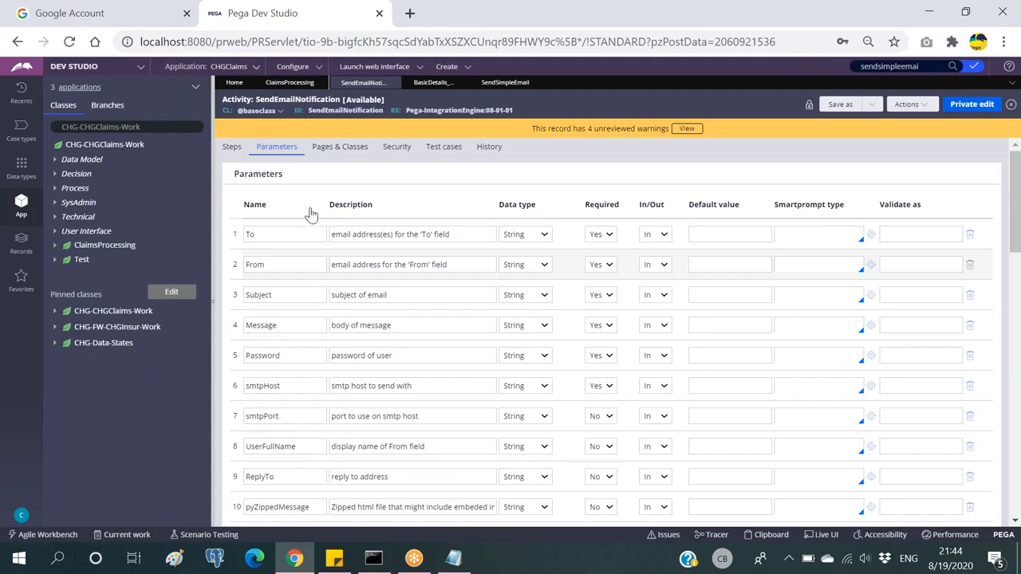
click(434, 83)
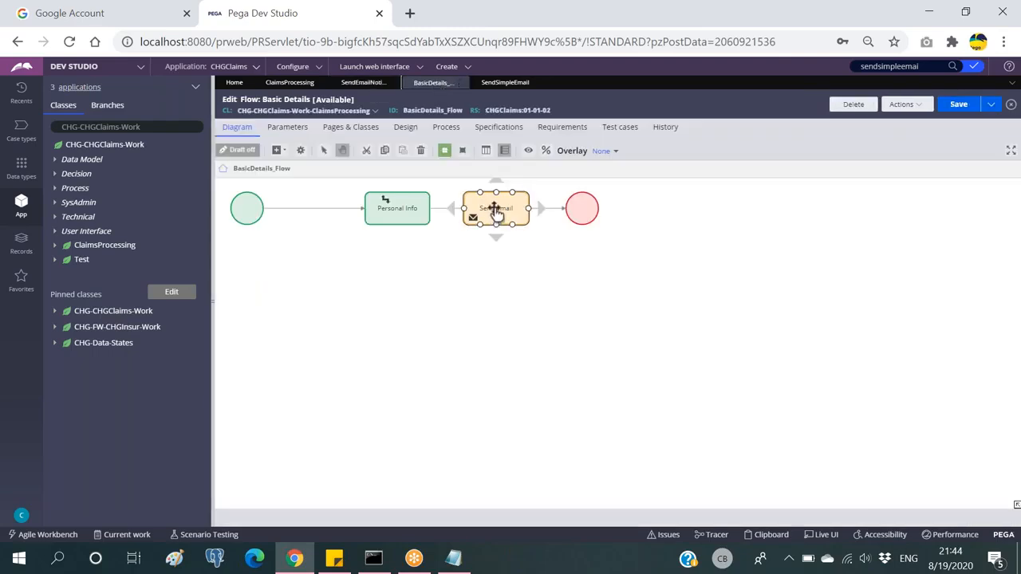
click(613, 194)
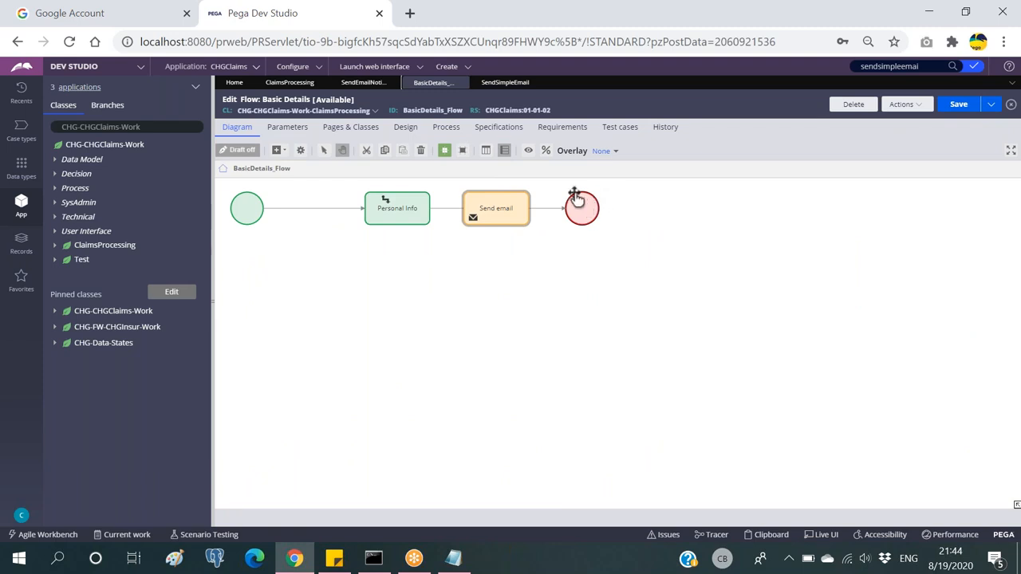
click(497, 83)
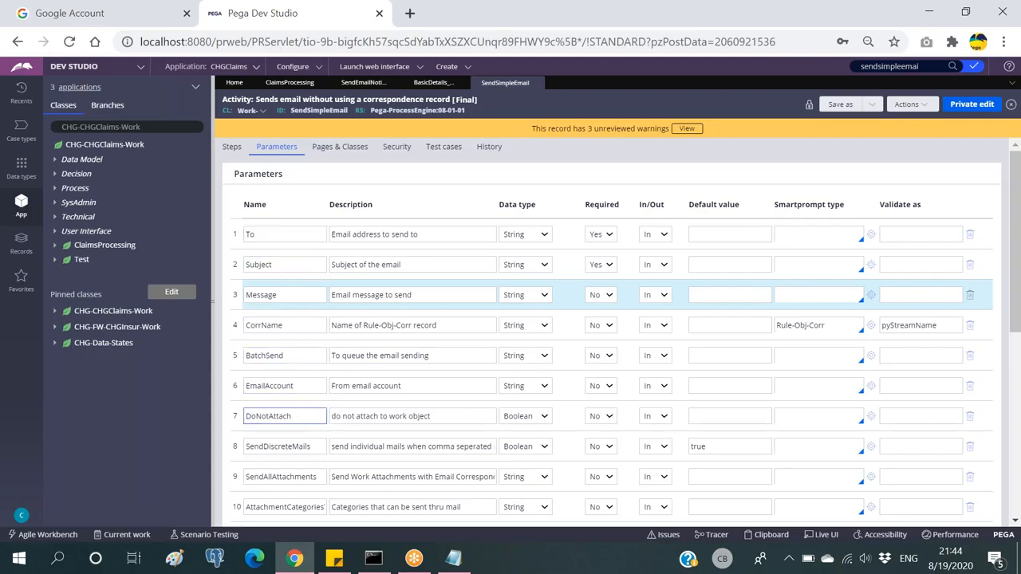
click(363, 85)
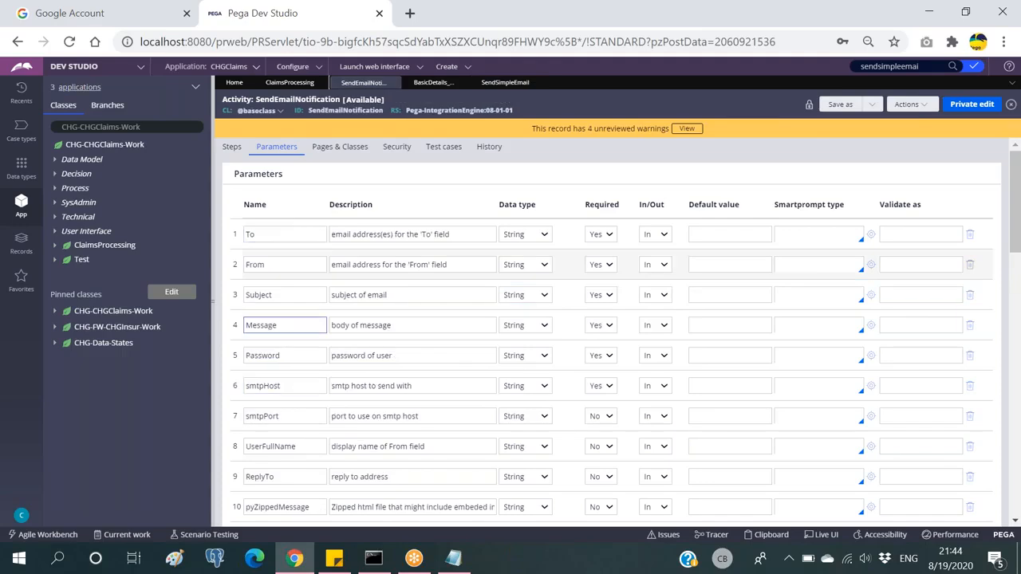
click(505, 83)
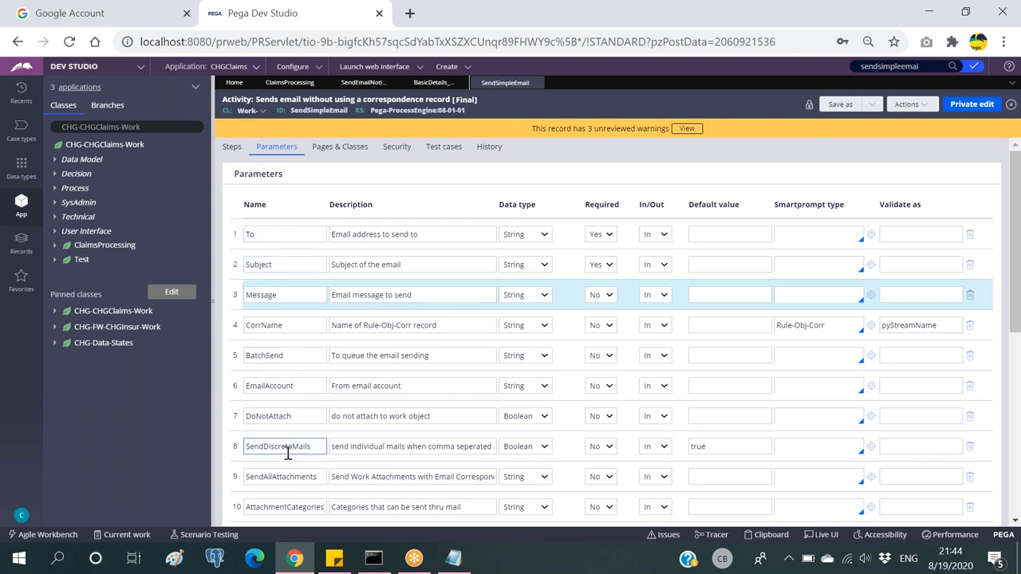
click(364, 83)
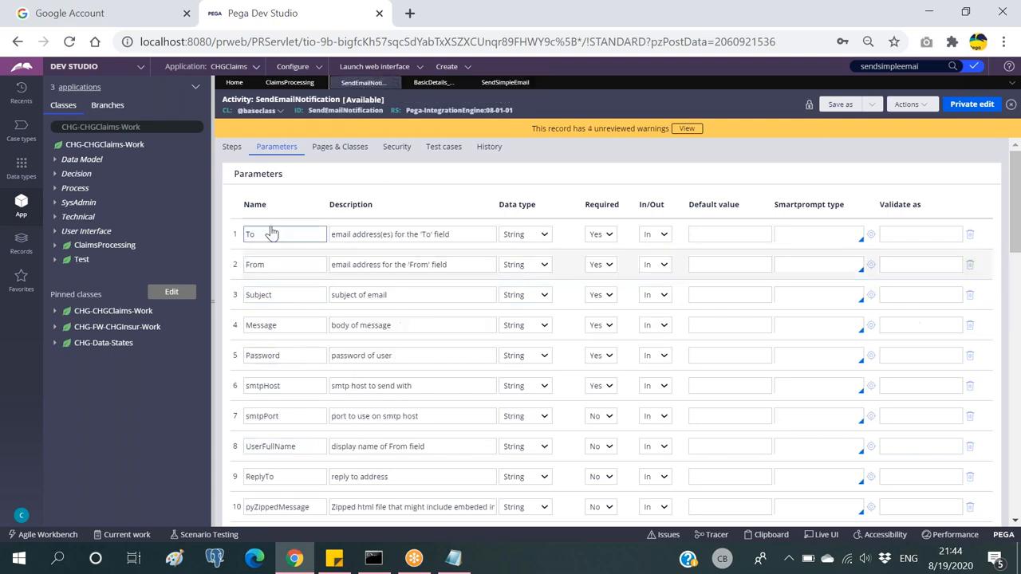
double_click(284, 354)
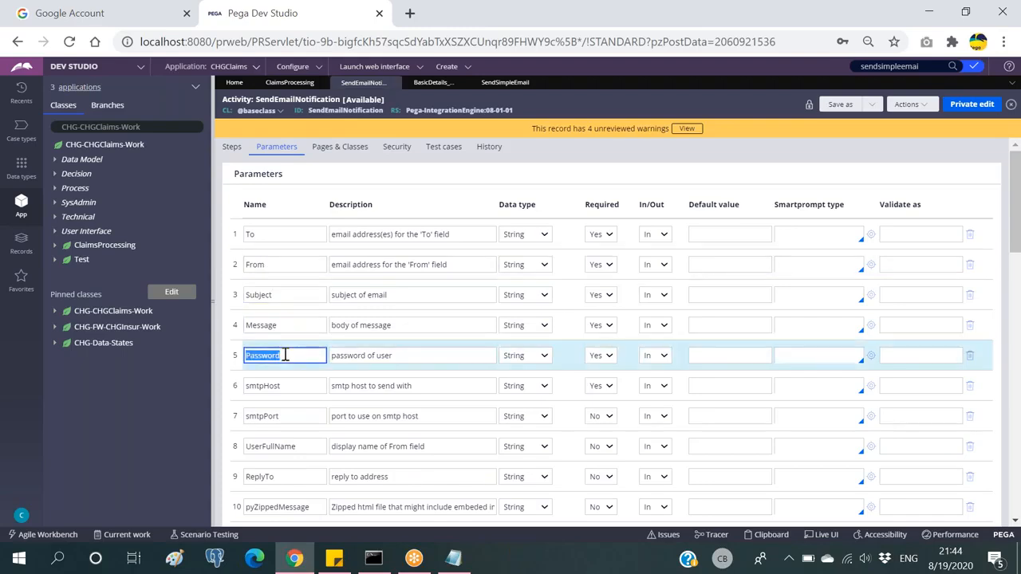
click(285, 355)
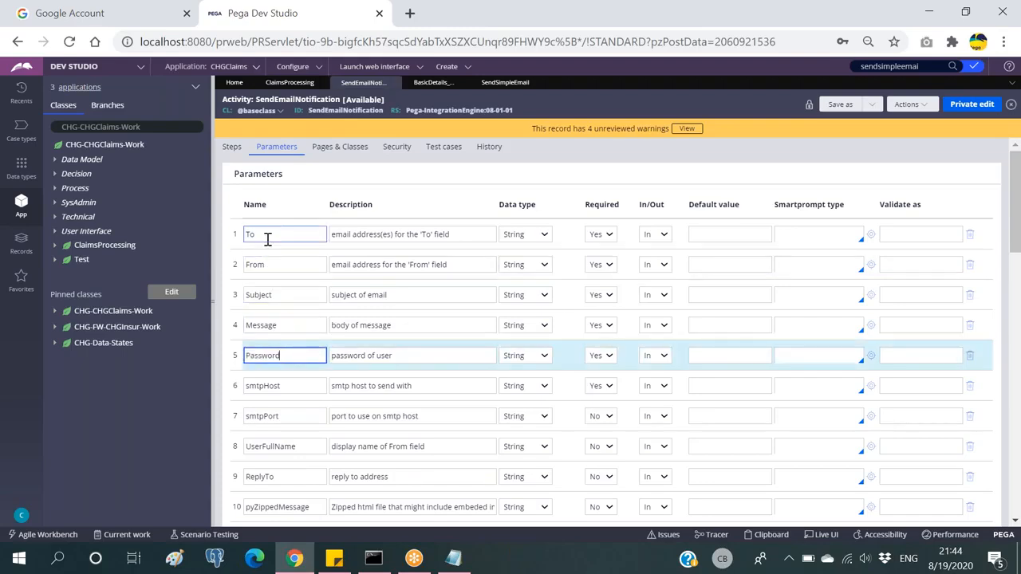
click(506, 83)
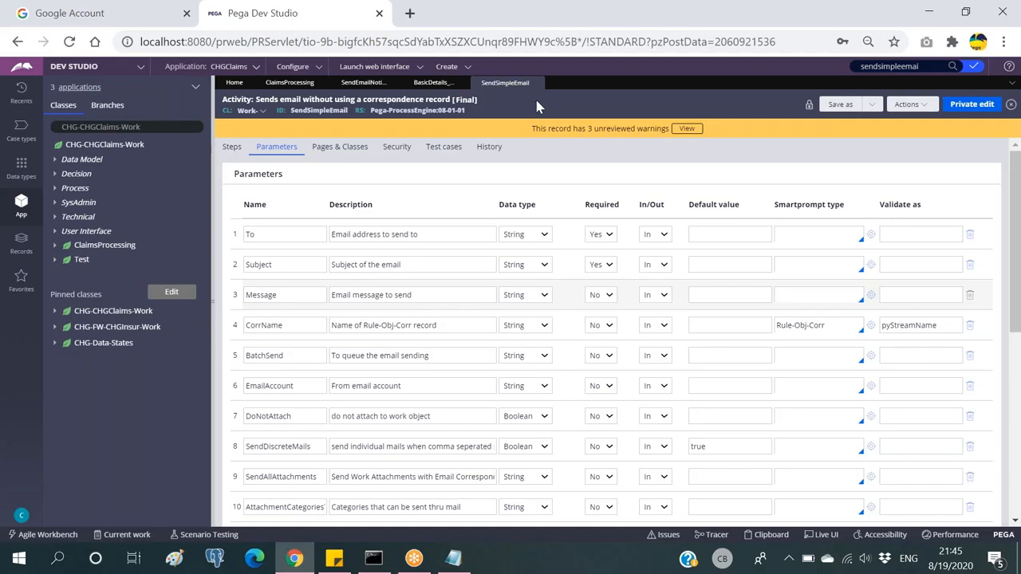
Step: Highlight the EmailAccount parameter and SendSimpleEmail ID, then return to the Basic Details flow
double_click(280, 387)
click(309, 386)
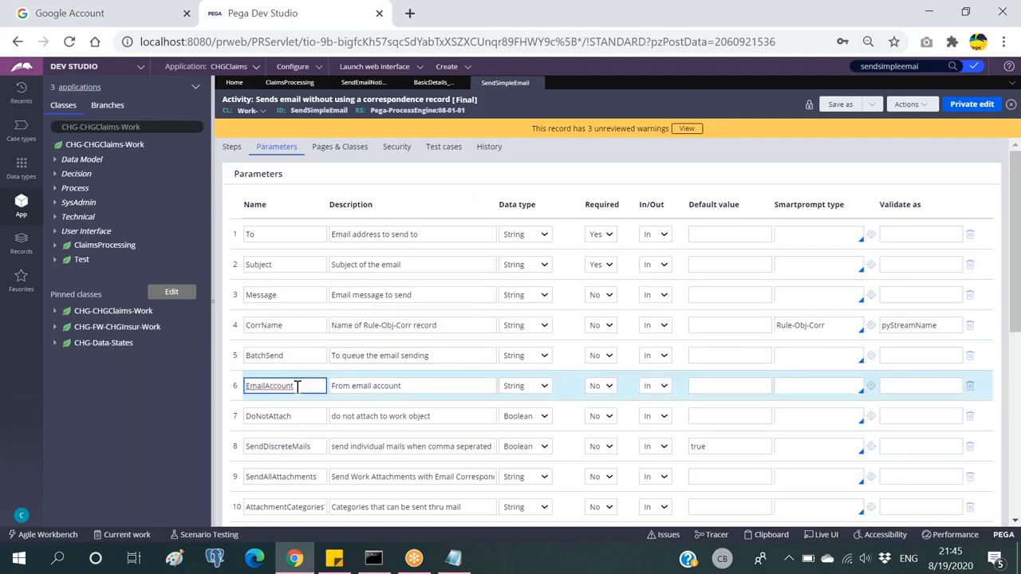
double_click(263, 387)
click(310, 386)
double_click(319, 110)
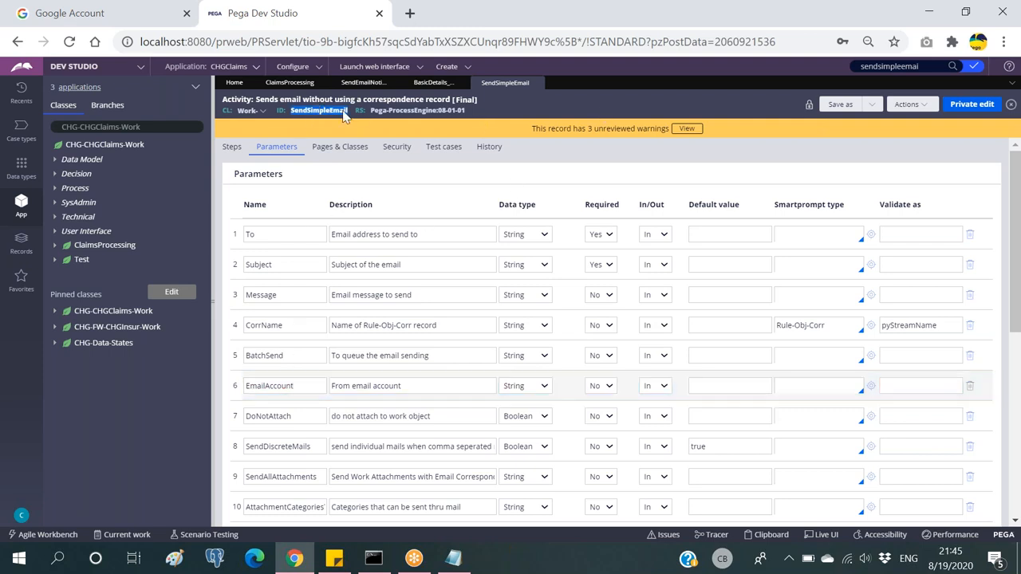
click(541, 115)
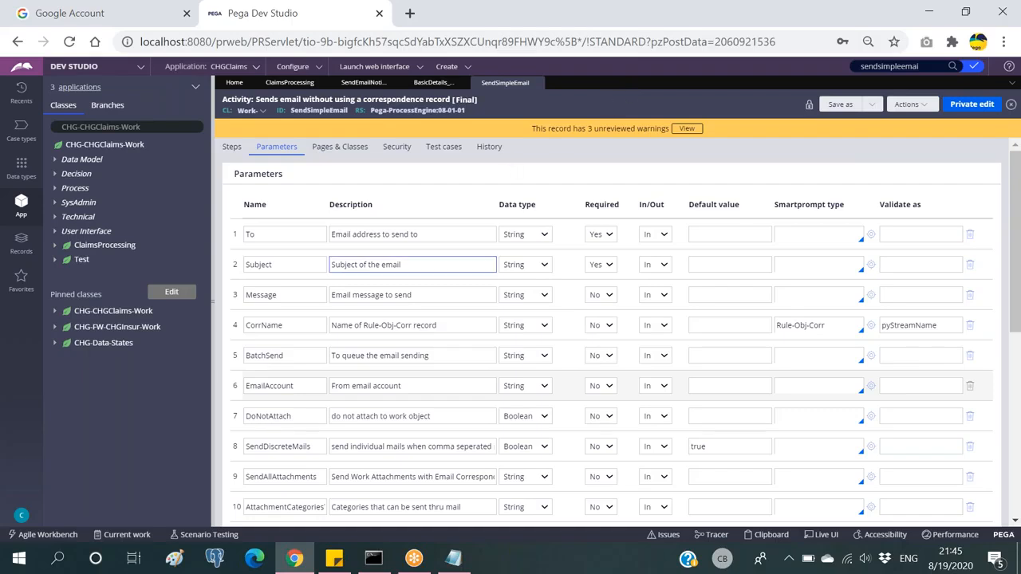
drag(303, 388, 243, 390)
click(304, 385)
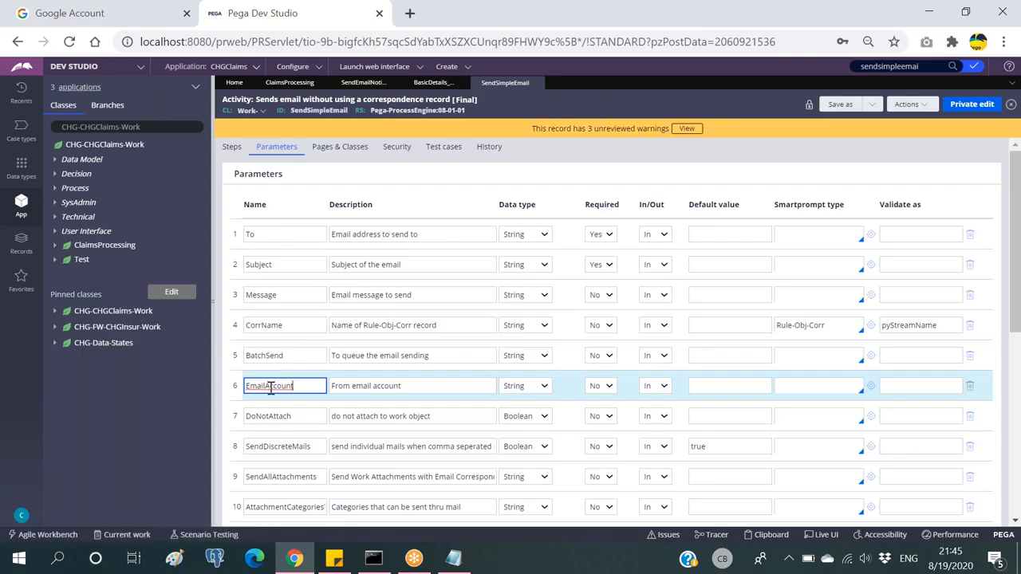
double_click(328, 111)
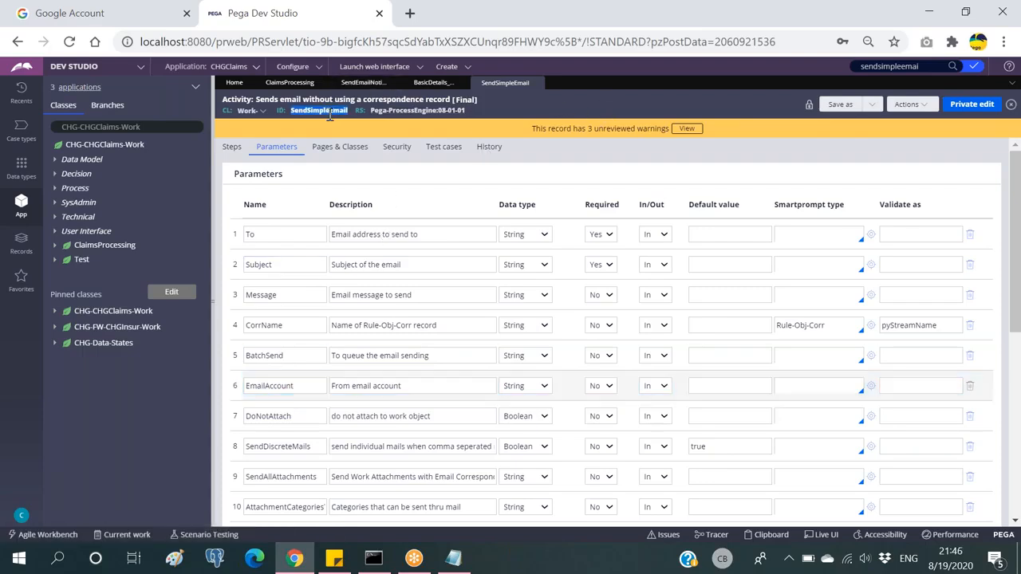
click(432, 83)
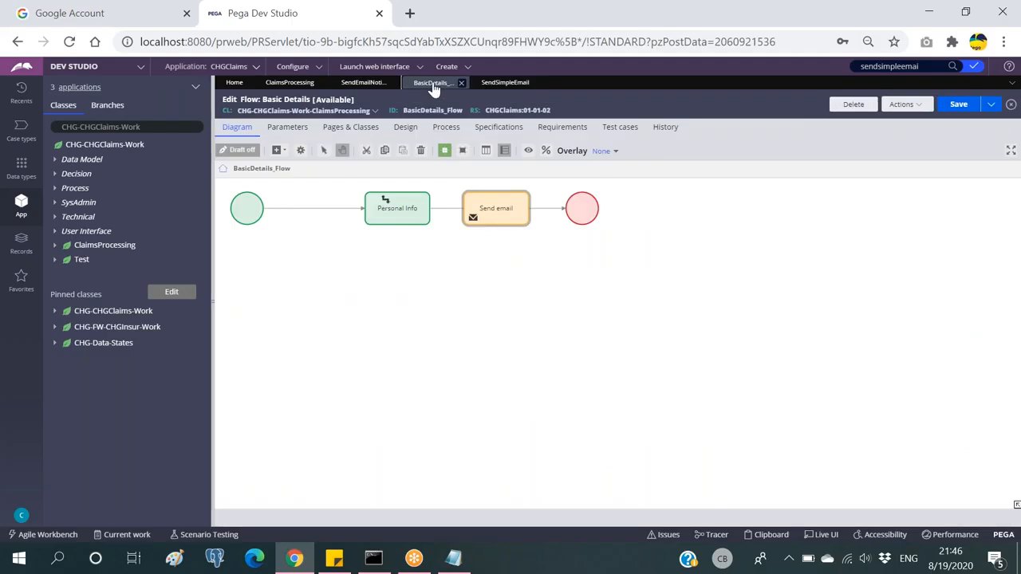
Step: Compare the Send email step with SendEmailNotification and SendSimpleEmail's EmailAccount parameter
click(490, 211)
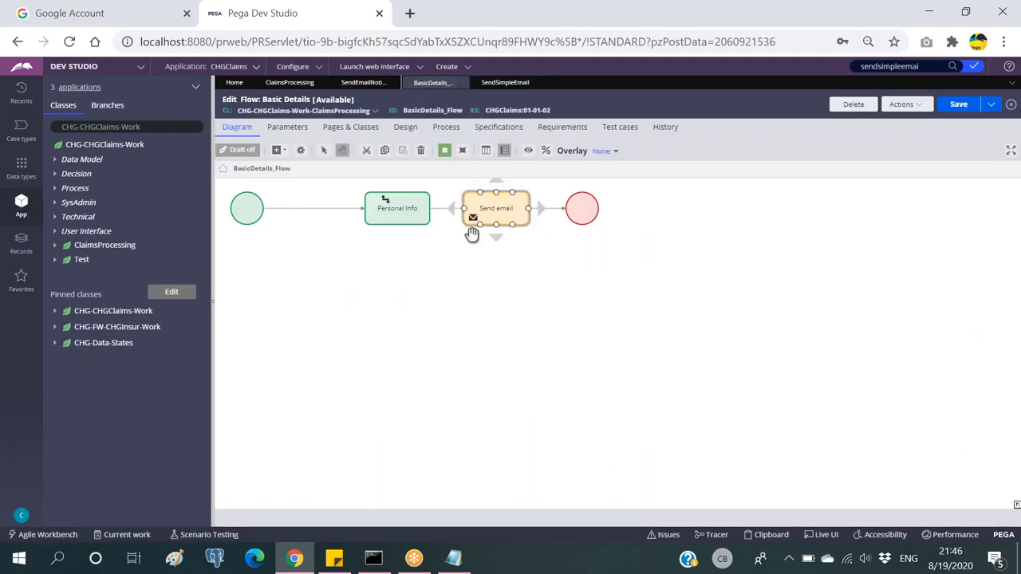
click(363, 84)
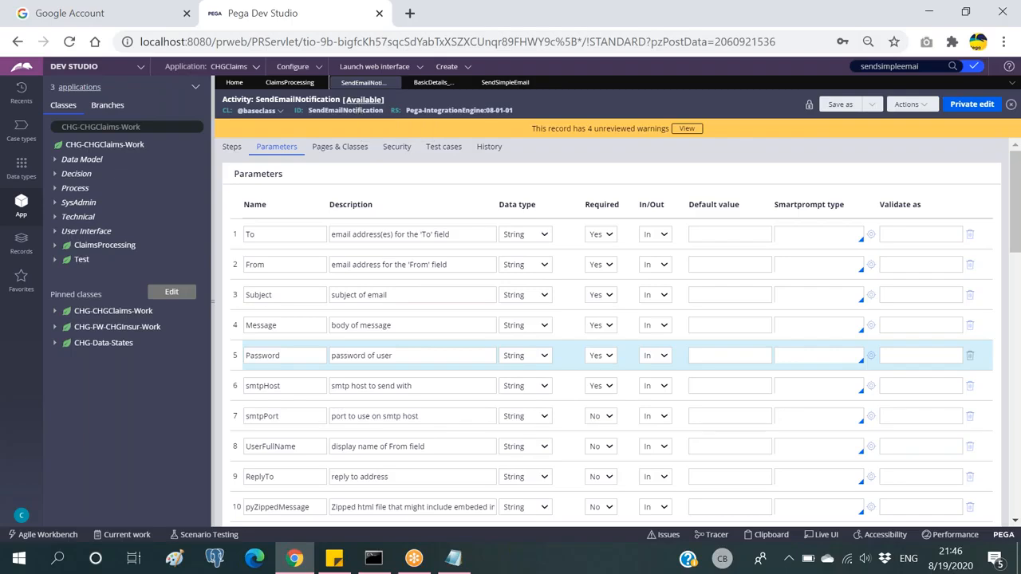
click(437, 84)
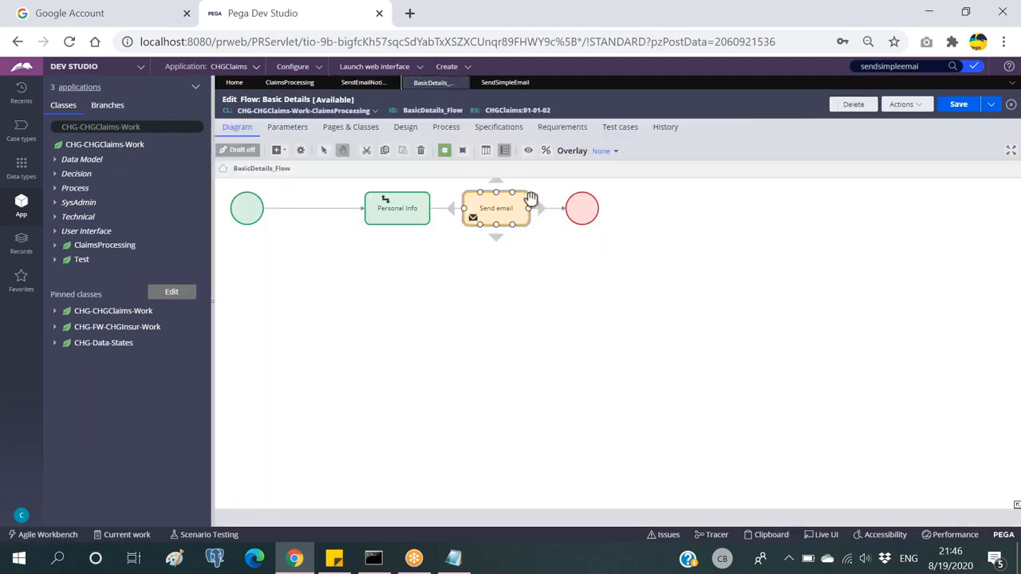
click(494, 85)
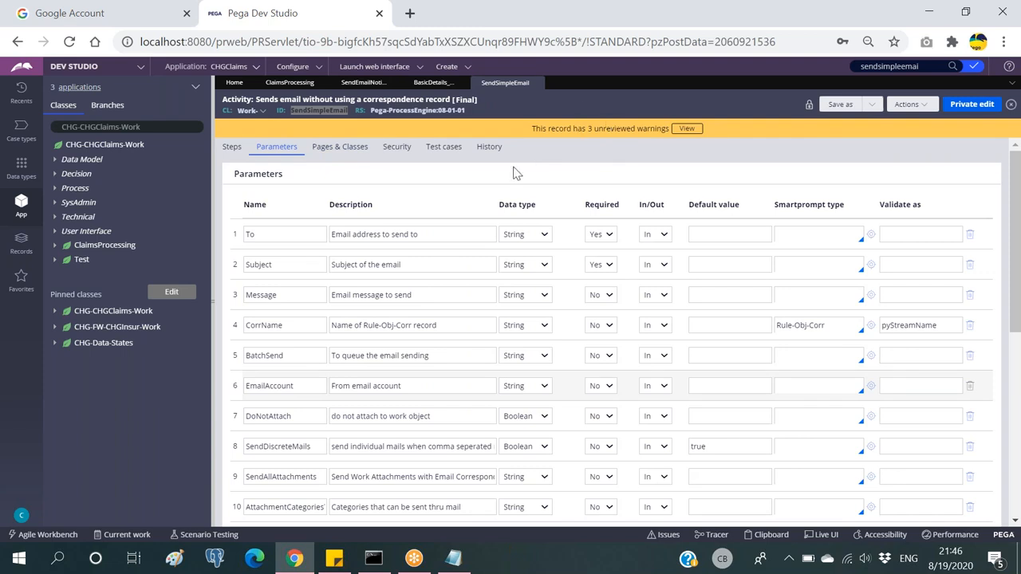
double_click(272, 386)
click(304, 388)
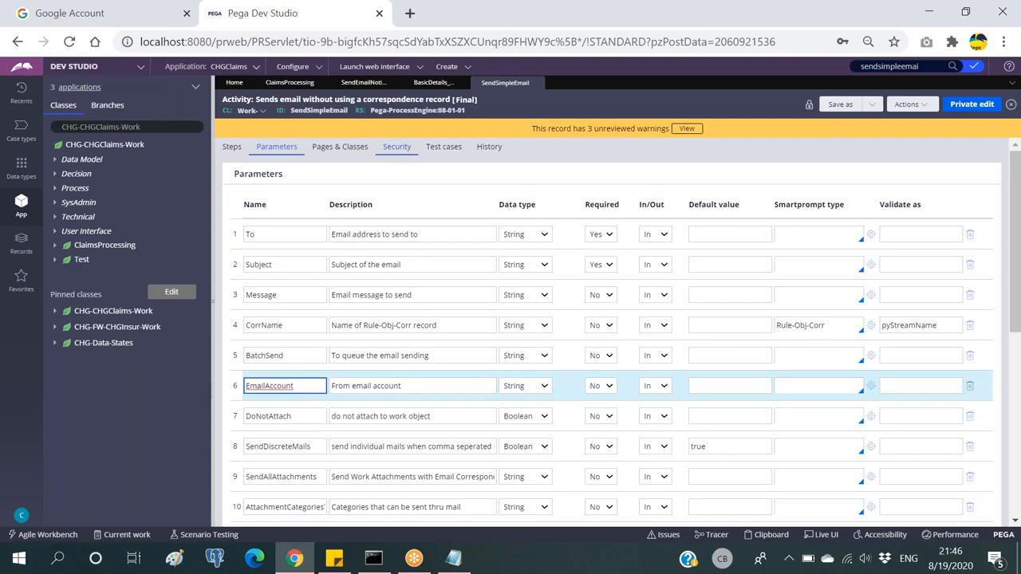
click(430, 83)
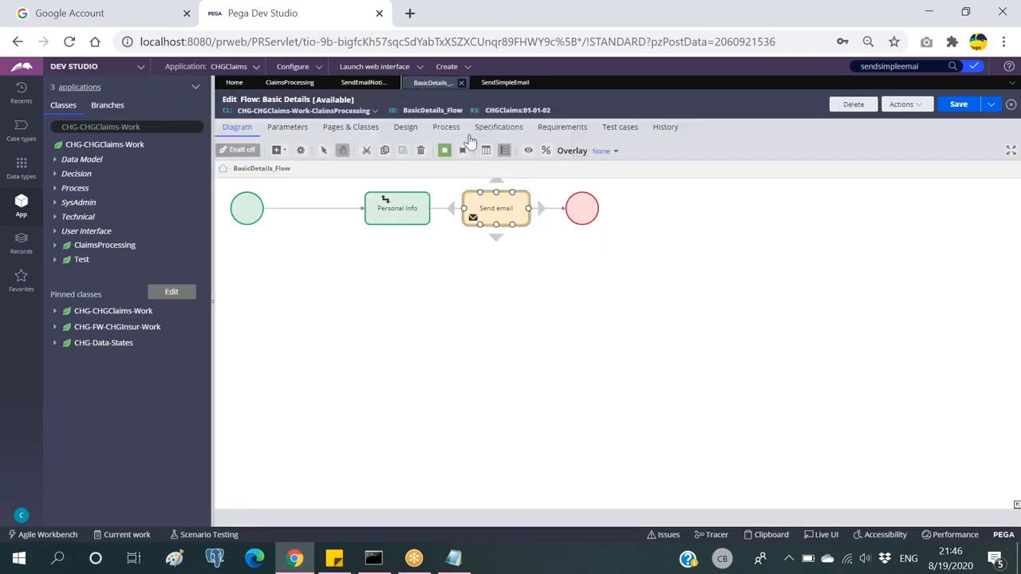
click(512, 258)
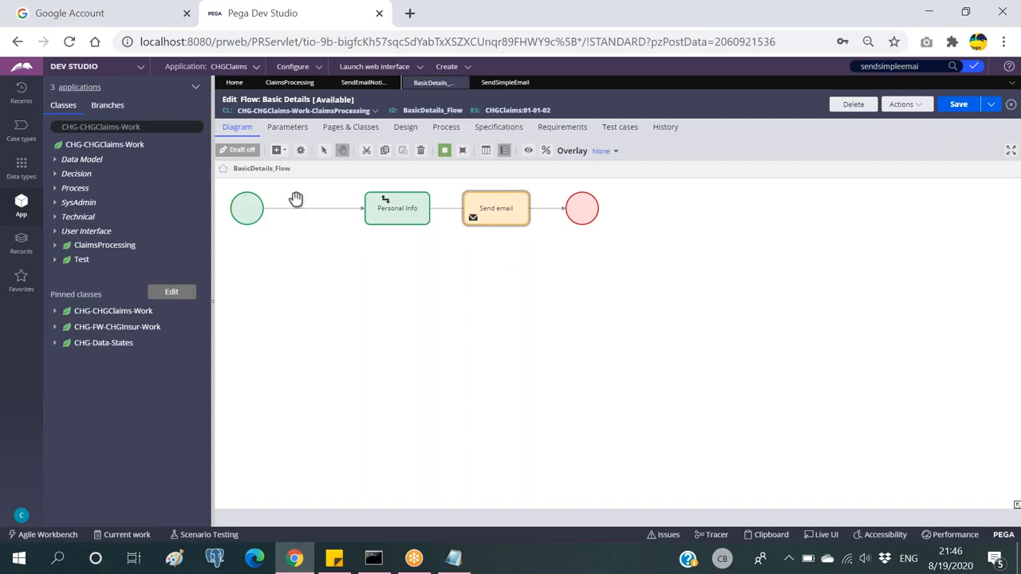
Step: Select the Personal Info and Send email steps, recheck EmailAccount, then return to the flow
click(396, 208)
click(496, 210)
click(389, 203)
click(482, 204)
click(498, 84)
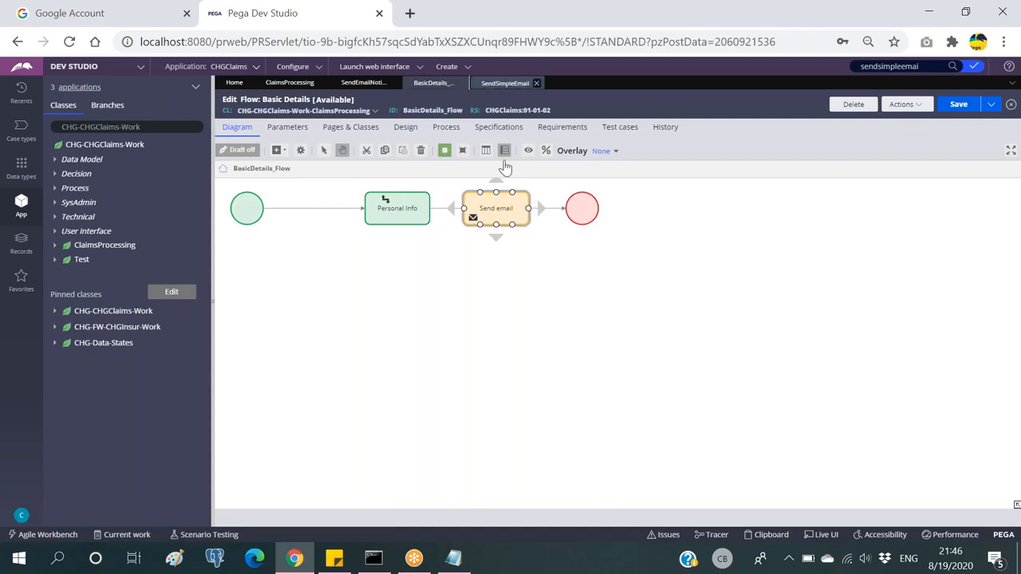
double_click(285, 386)
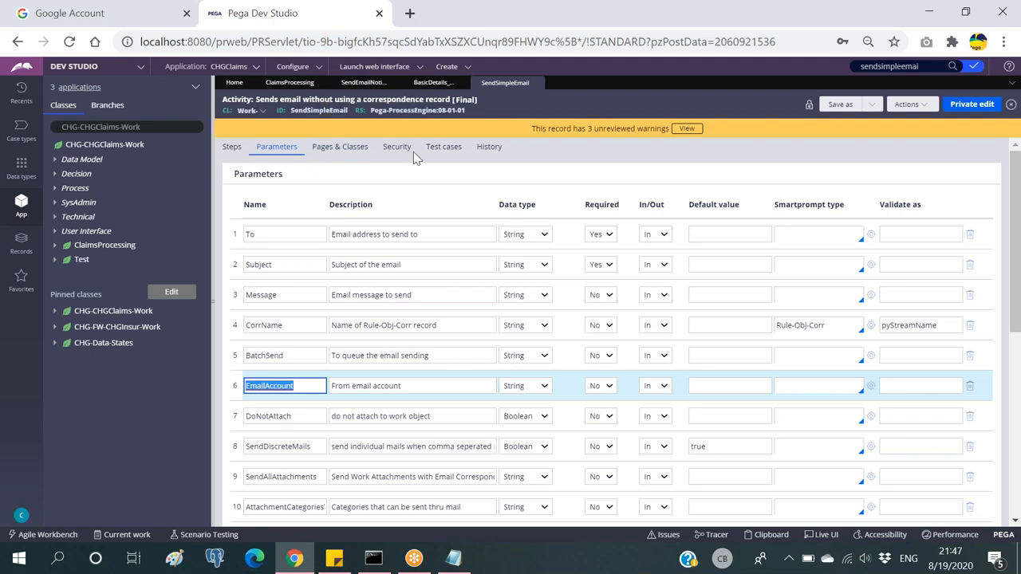
click(432, 83)
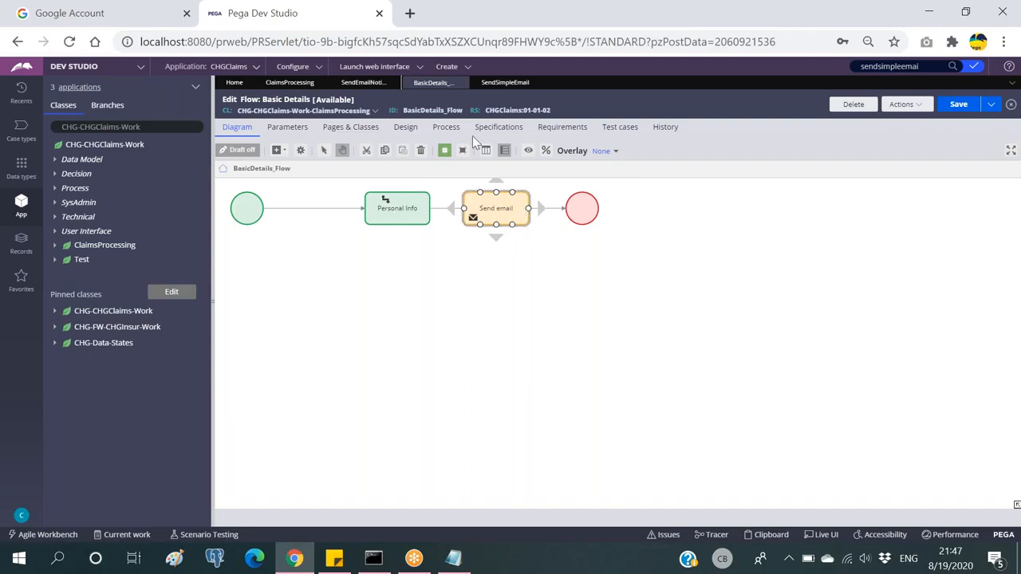
click(454, 278)
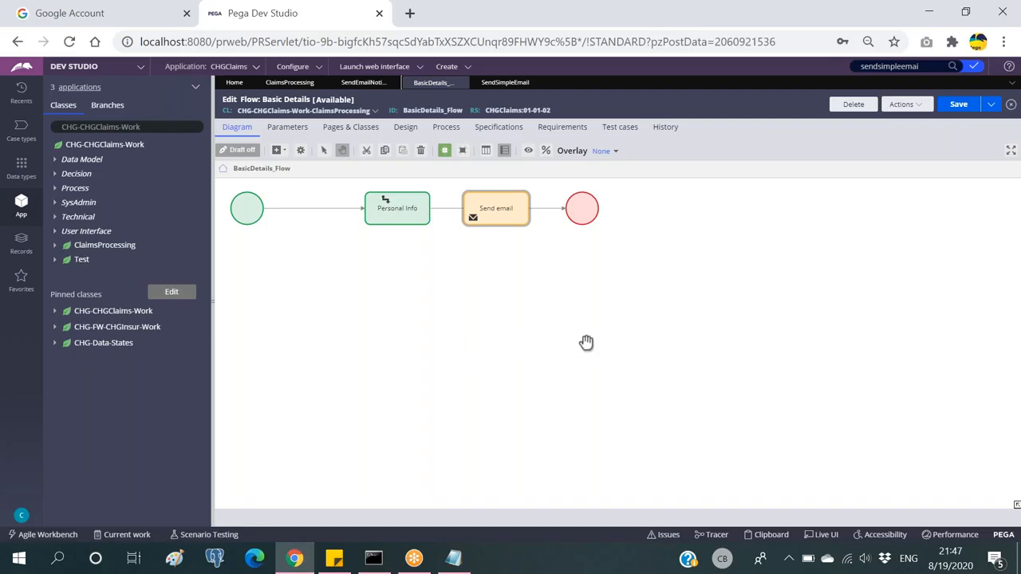
click(464, 204)
click(467, 175)
click(246, 209)
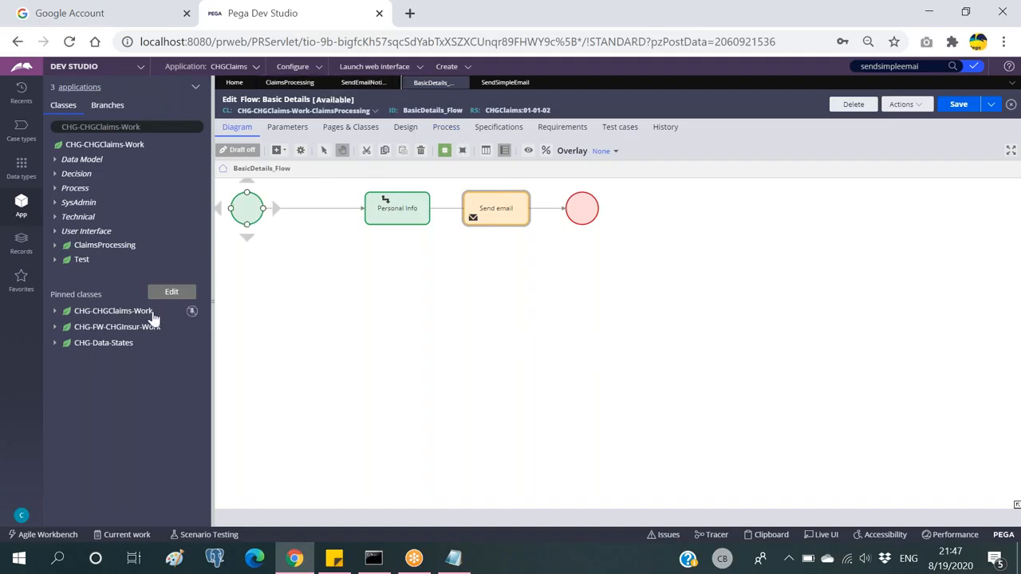
Step: Open Configure > Integration > Email > Email Accounts, then switch to the Google Account tab
click(307, 70)
mouse_move(277, 176)
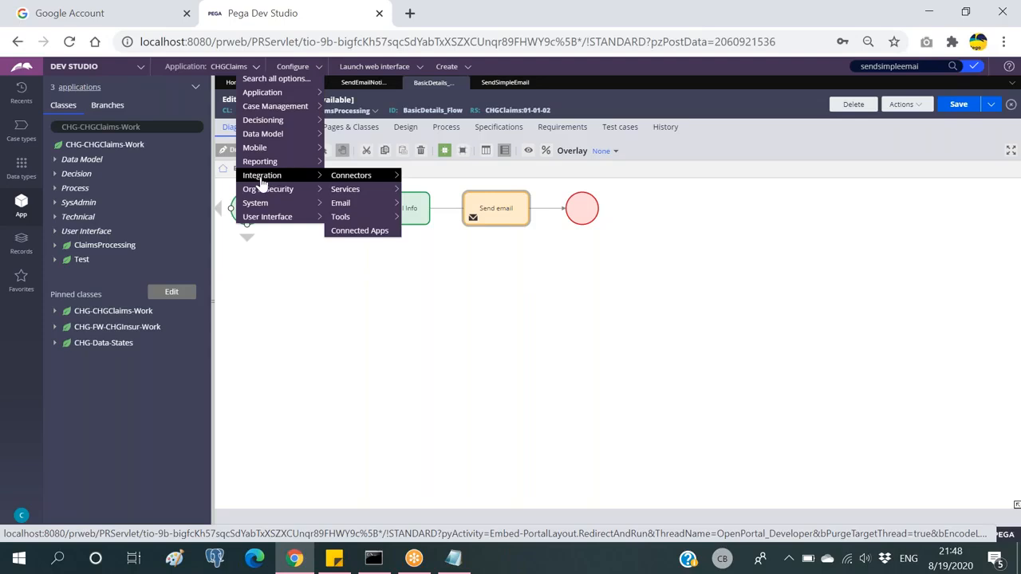
mouse_move(339, 205)
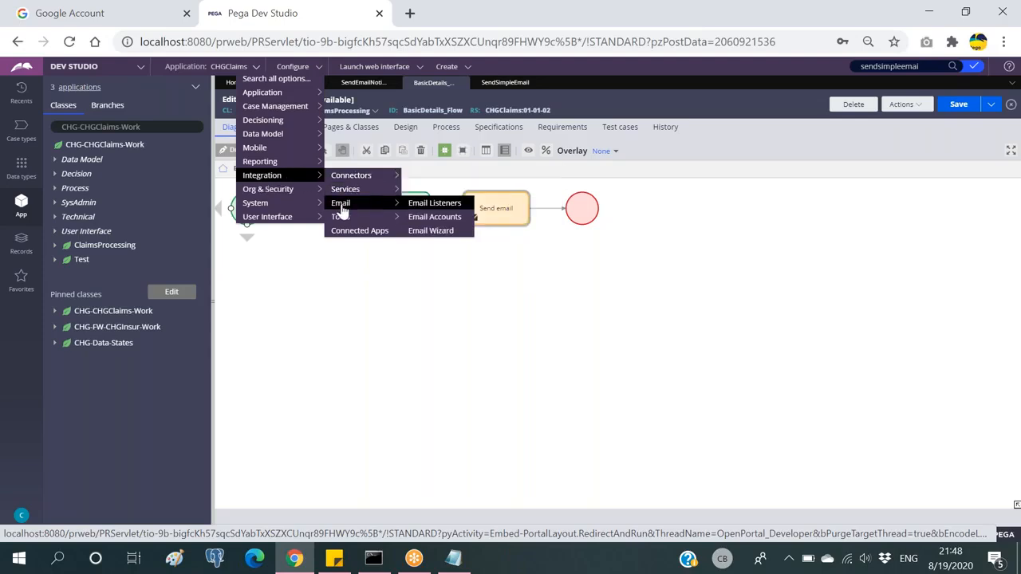
click(429, 224)
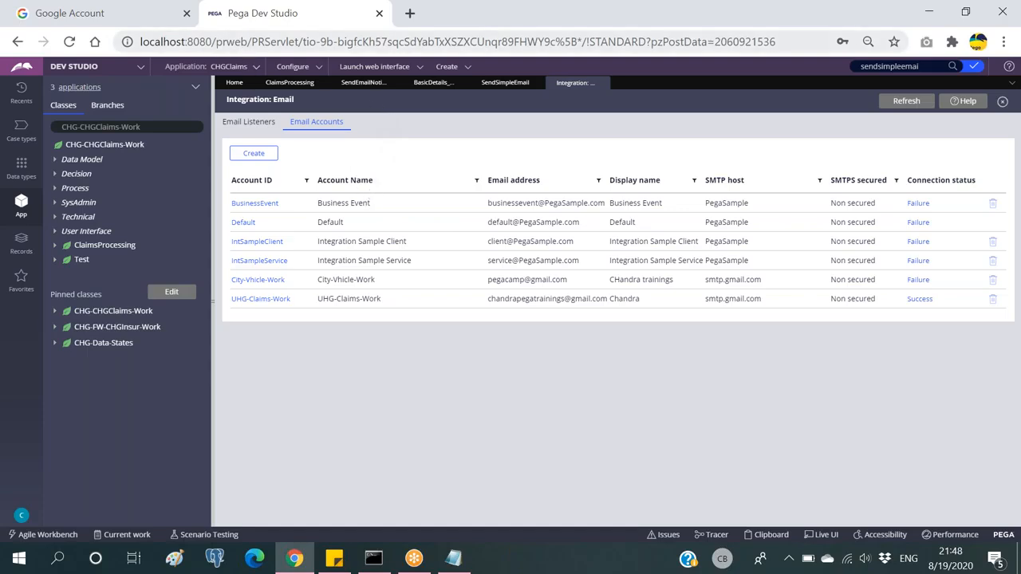
click(93, 18)
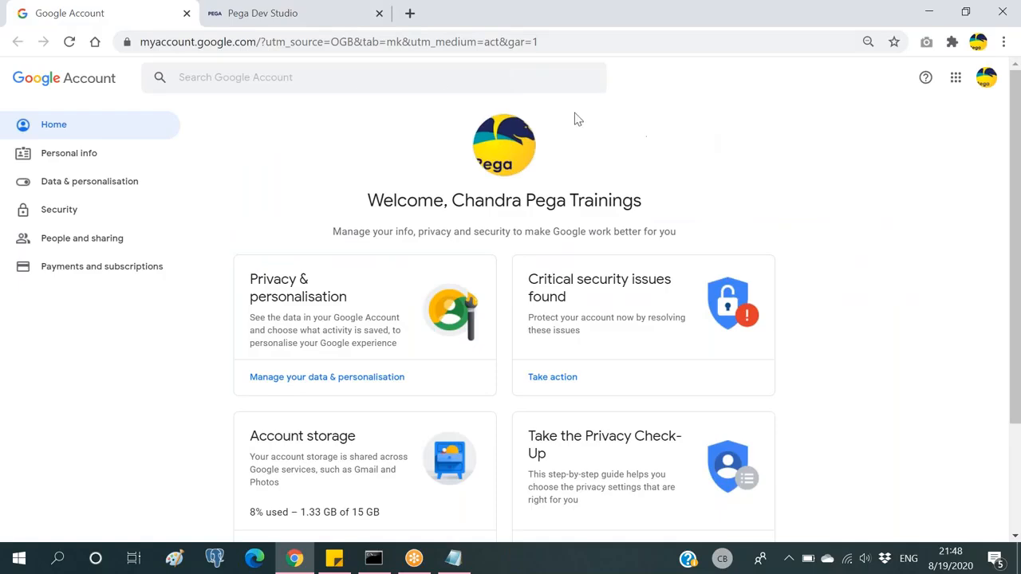
Step: On the Google Security page, confirm Less secure app access is On
click(58, 212)
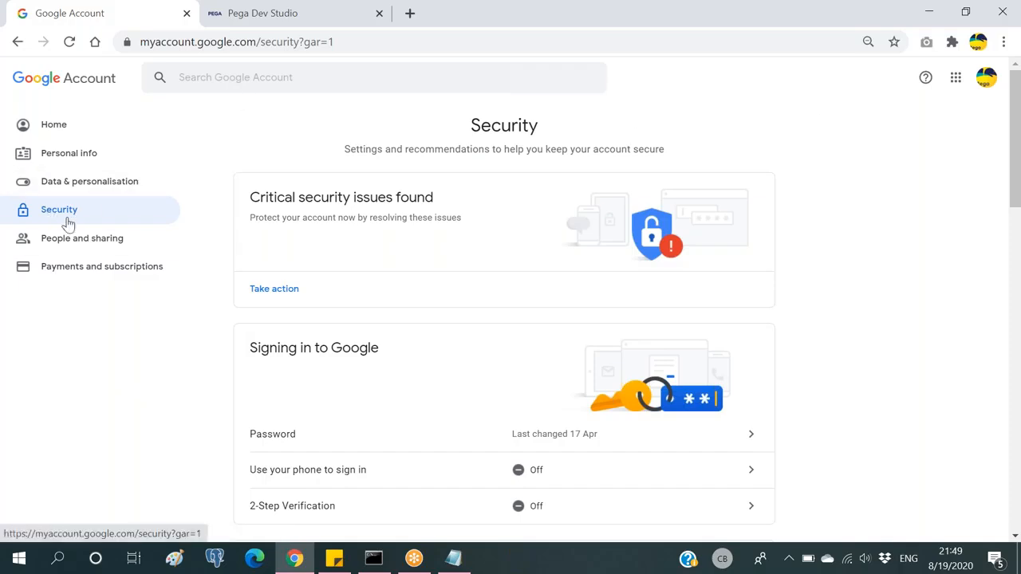
scroll(211, 209, down, 1)
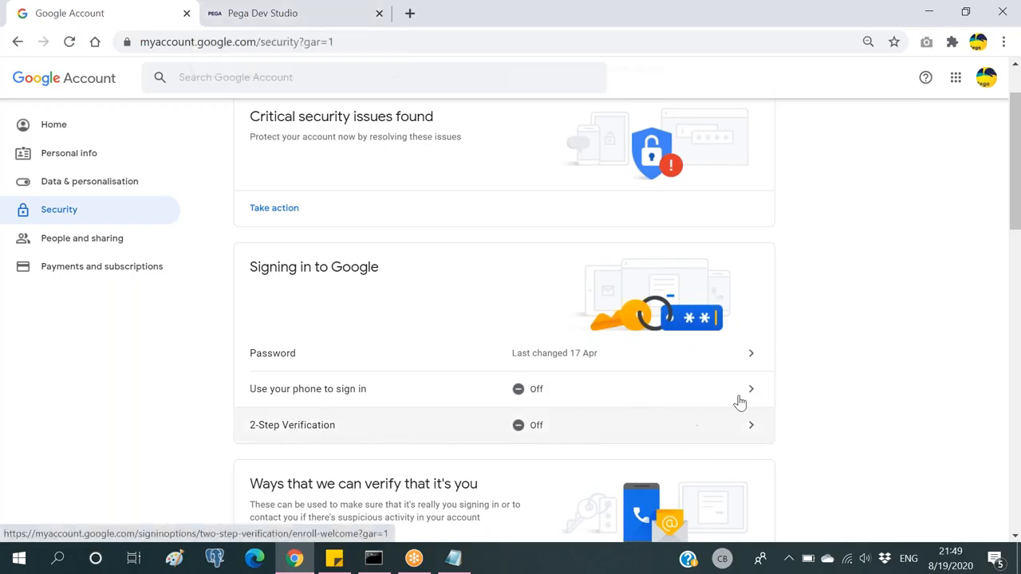
scroll(914, 361, down, 1)
scroll(914, 360, down, 7)
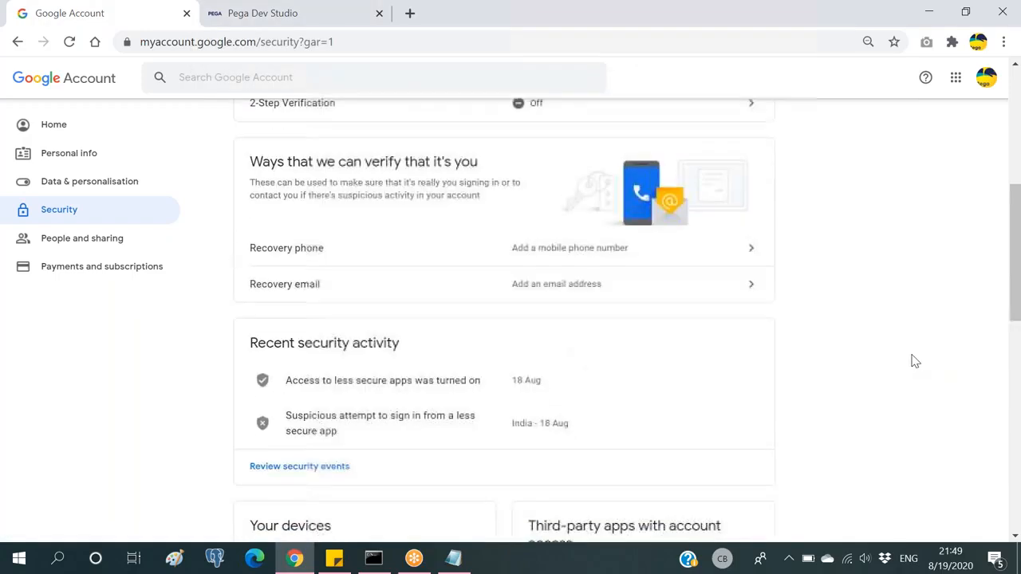
scroll(914, 361, down, 2)
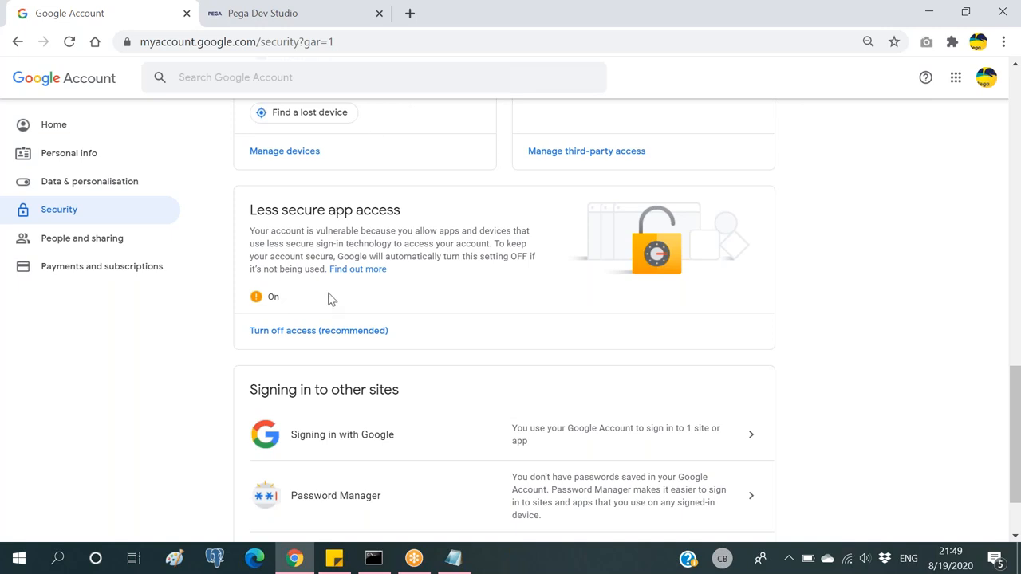
Step: Switch between the Pega email accounts list and the Google security settings
click(296, 16)
click(120, 18)
click(310, 23)
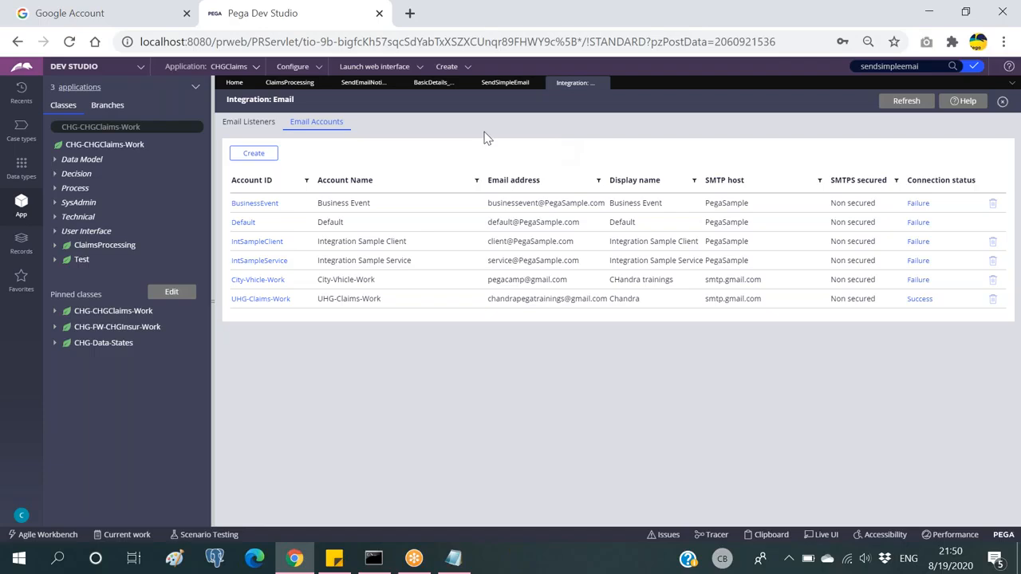
click(95, 12)
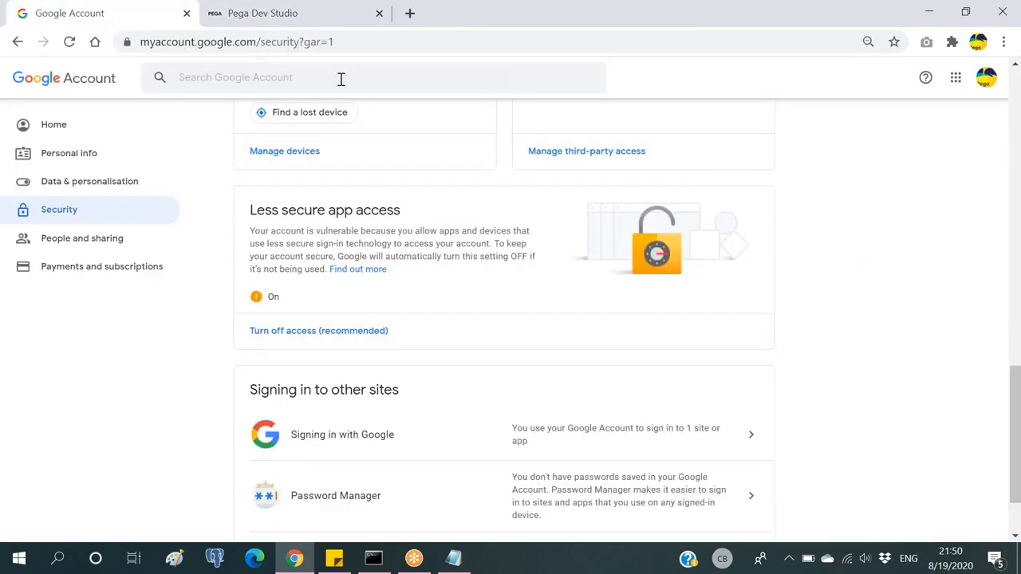
click(295, 15)
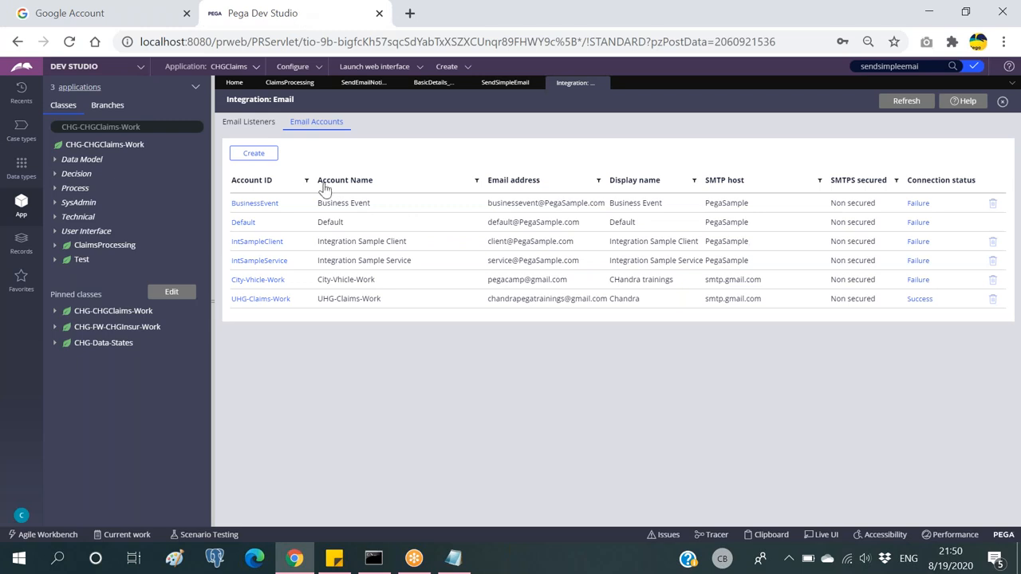
click(261, 160)
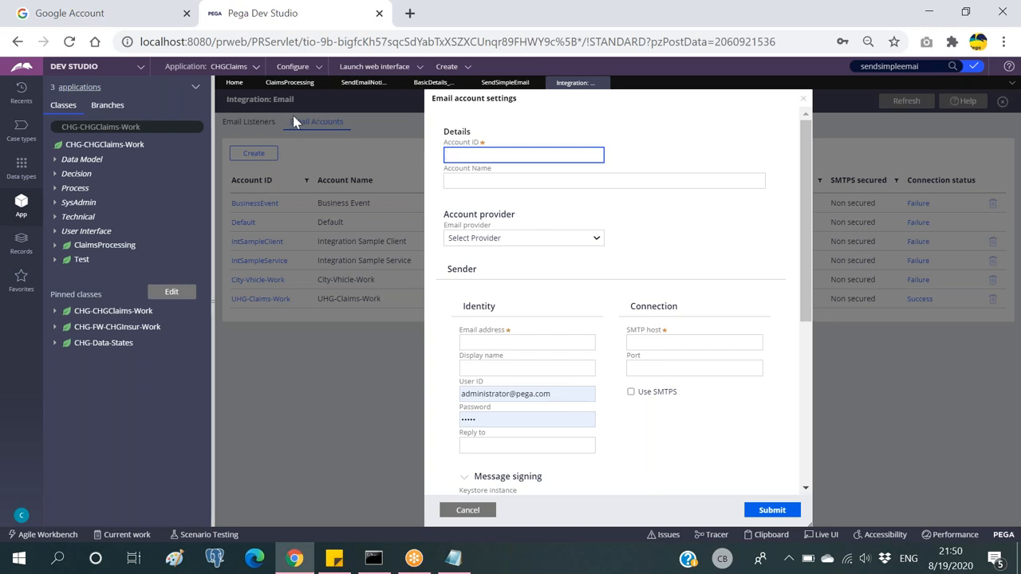
click(155, 128)
key(ctrl+a)
key(ctrl+c)
click(488, 156)
key(ctrl+v)
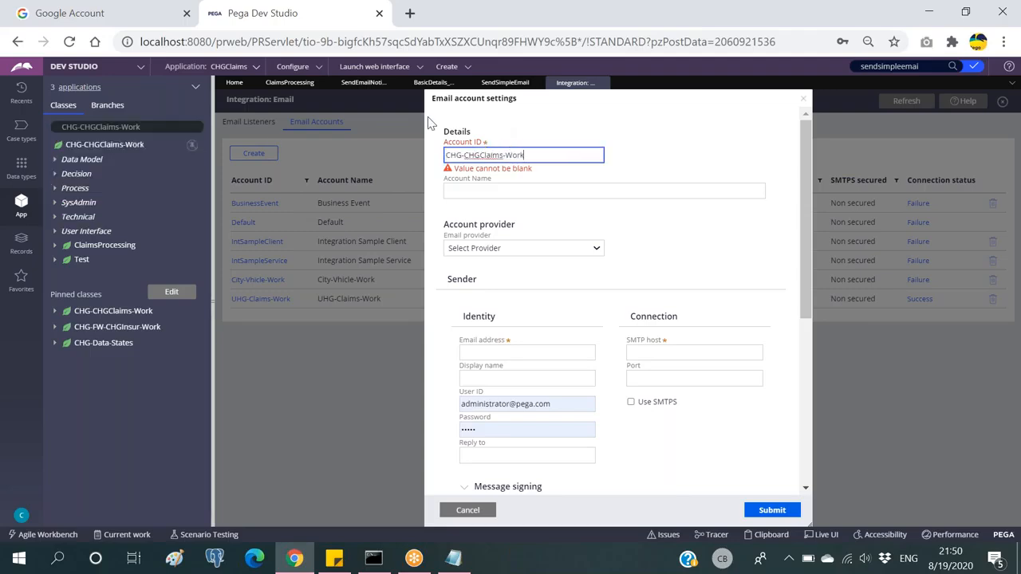
scroll(672, 359, down, 5)
scroll(662, 367, up, 5)
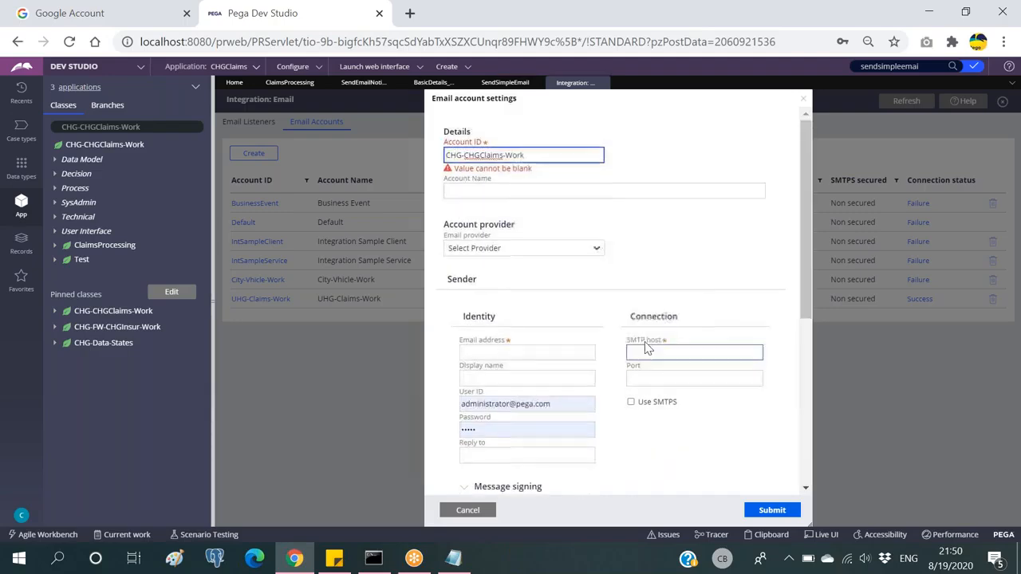
click(468, 510)
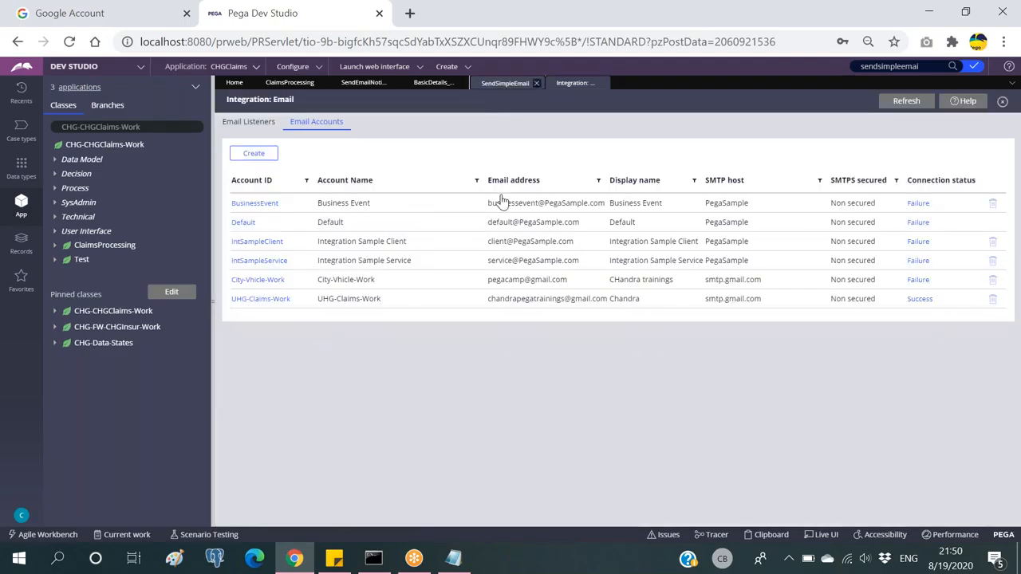
click(504, 83)
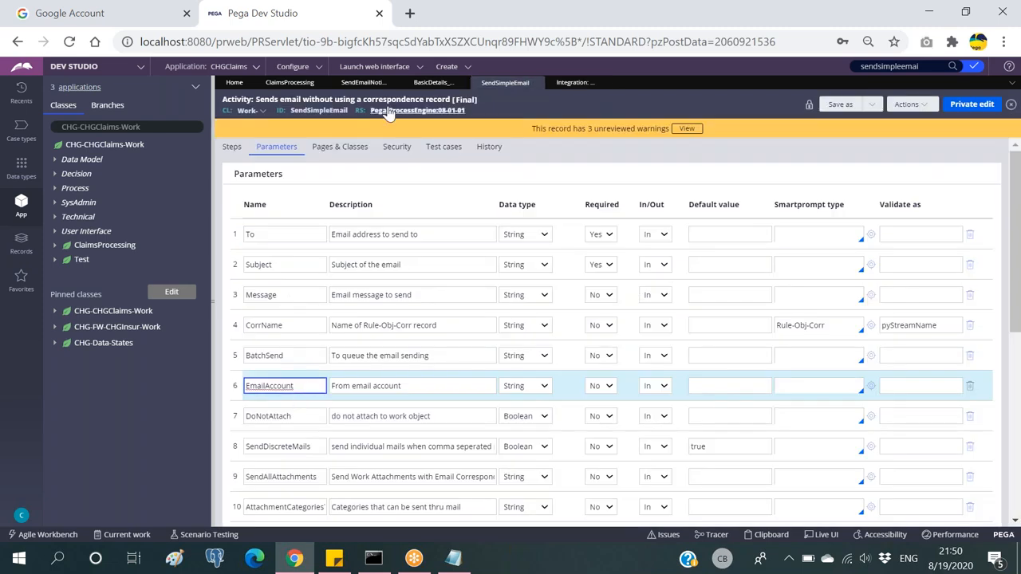
Step: Select the SendSimpleEmail activity name and its EmailAccount parameter name
double_click(318, 110)
click(512, 115)
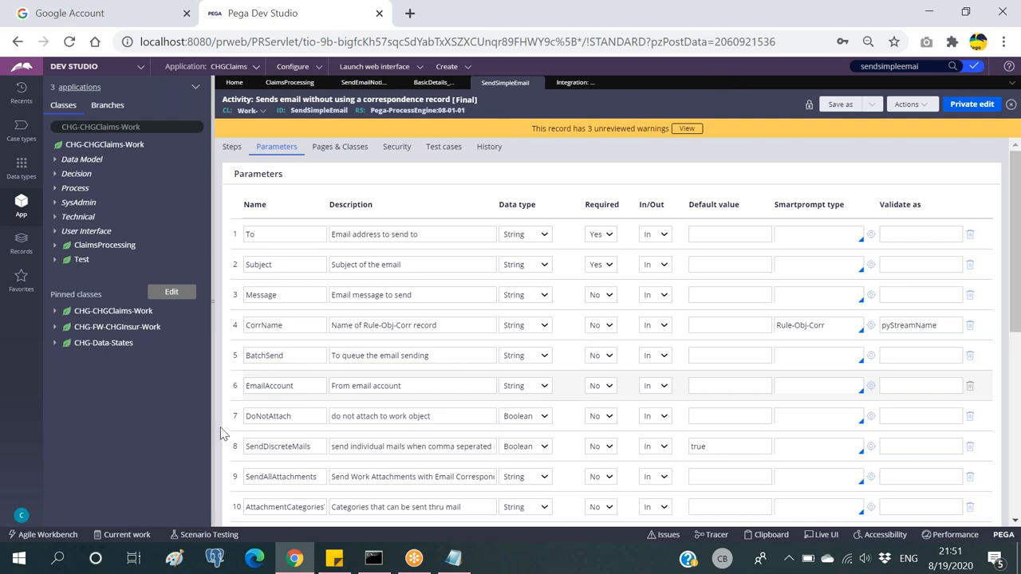
click(318, 386)
scroll(278, 309, down, 1)
double_click(278, 309)
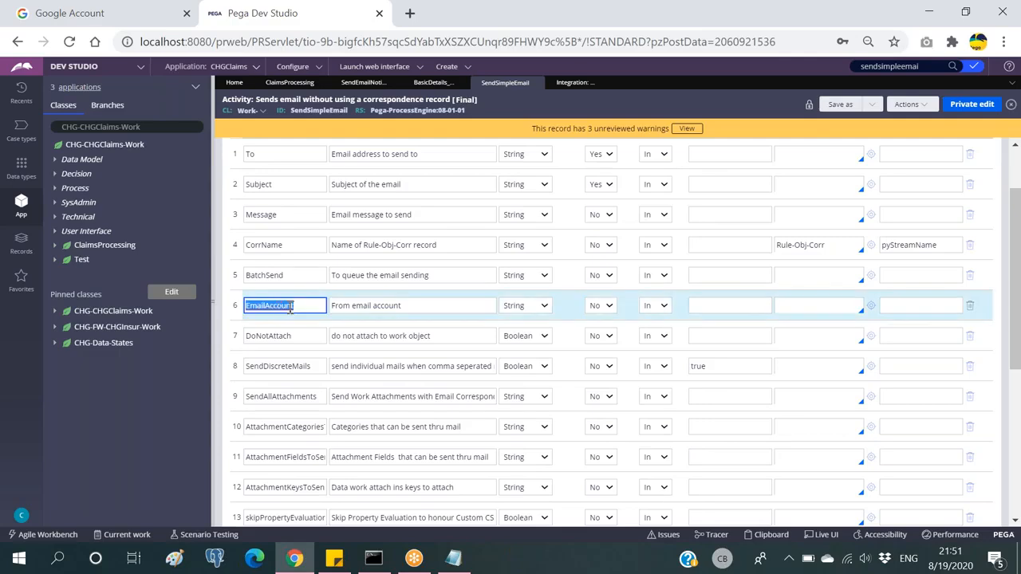
Step: Compare the email accounts list with the SendSimpleEmail activity parameters
click(574, 82)
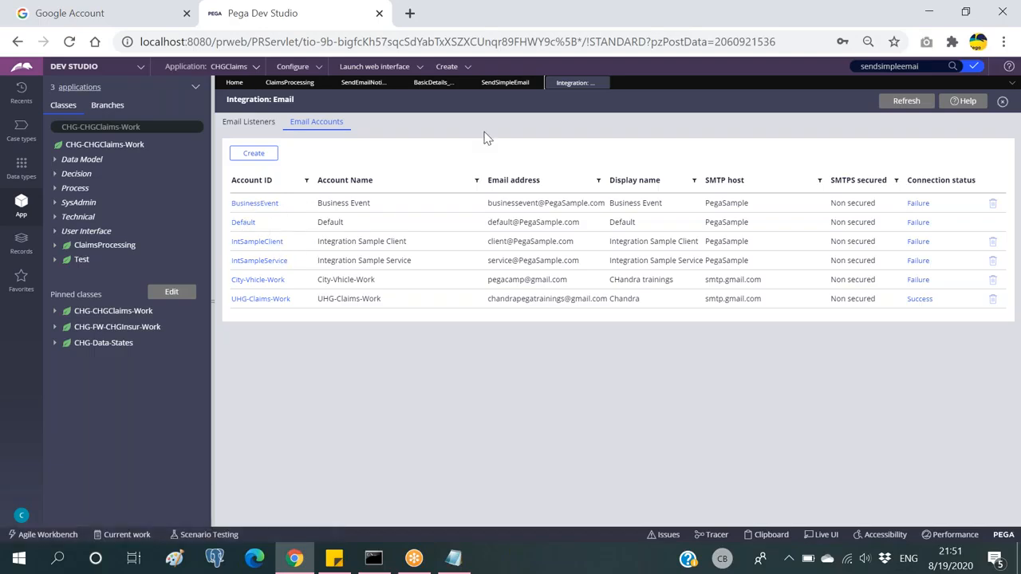
click(502, 84)
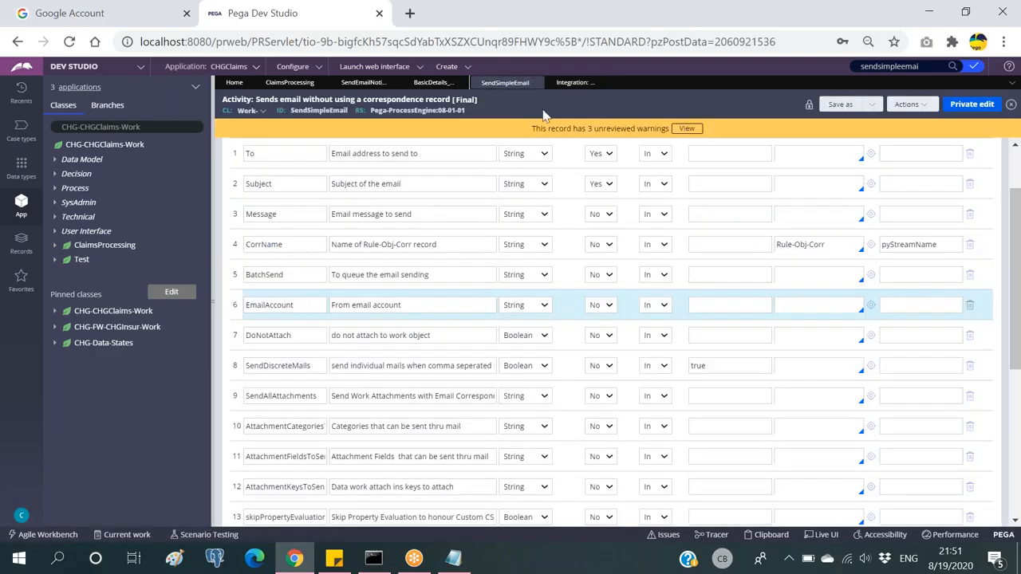
click(575, 85)
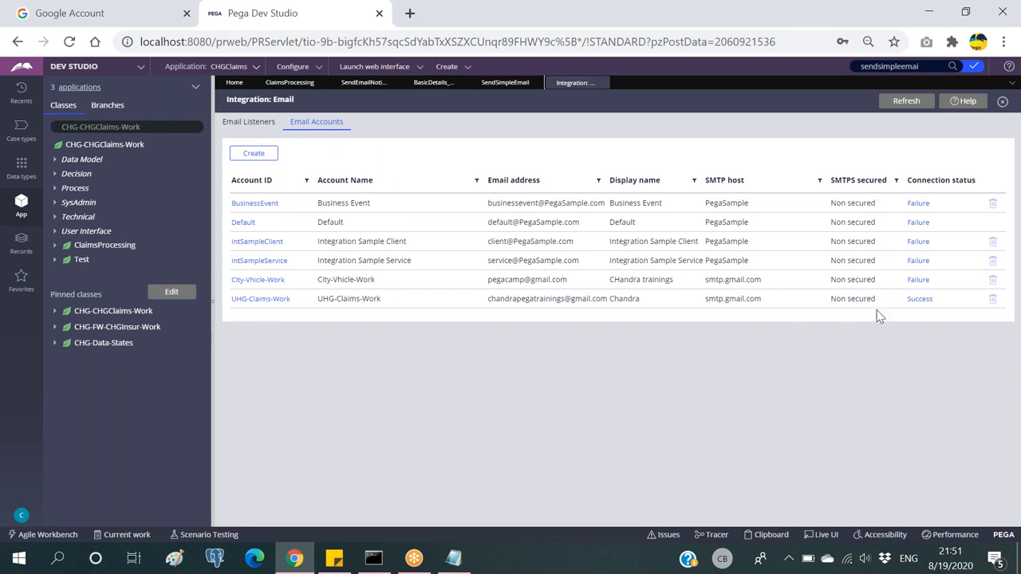
click(510, 84)
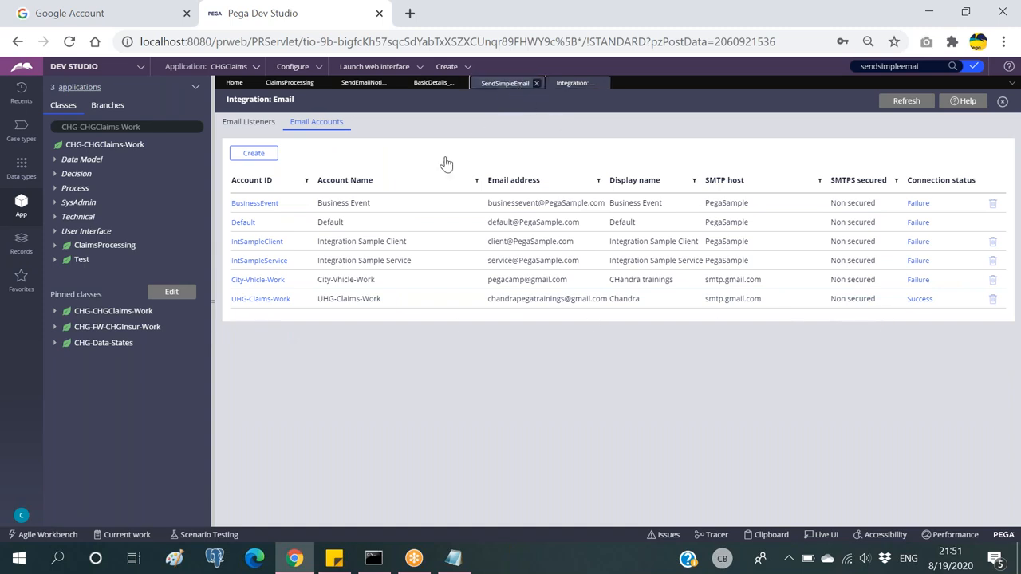
click(571, 84)
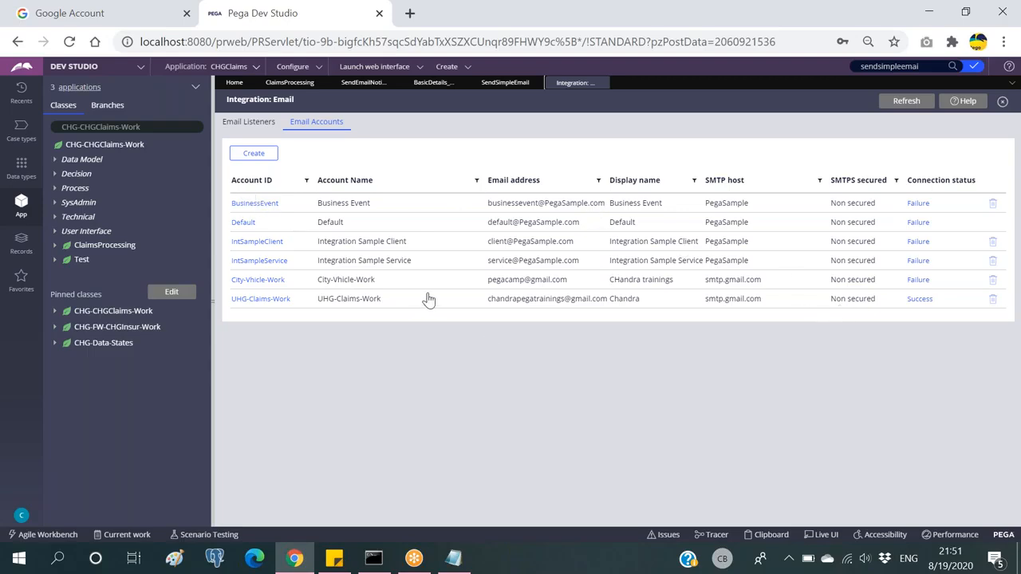
click(502, 87)
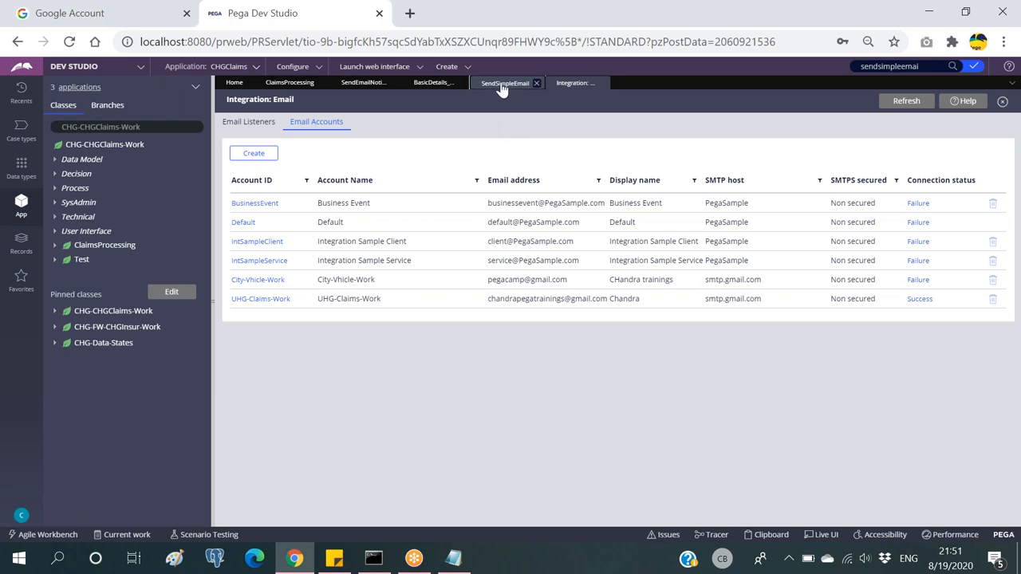
Step: Reselect the EmailAccount parameter name, then start a new email account from the accounts list
click(267, 305)
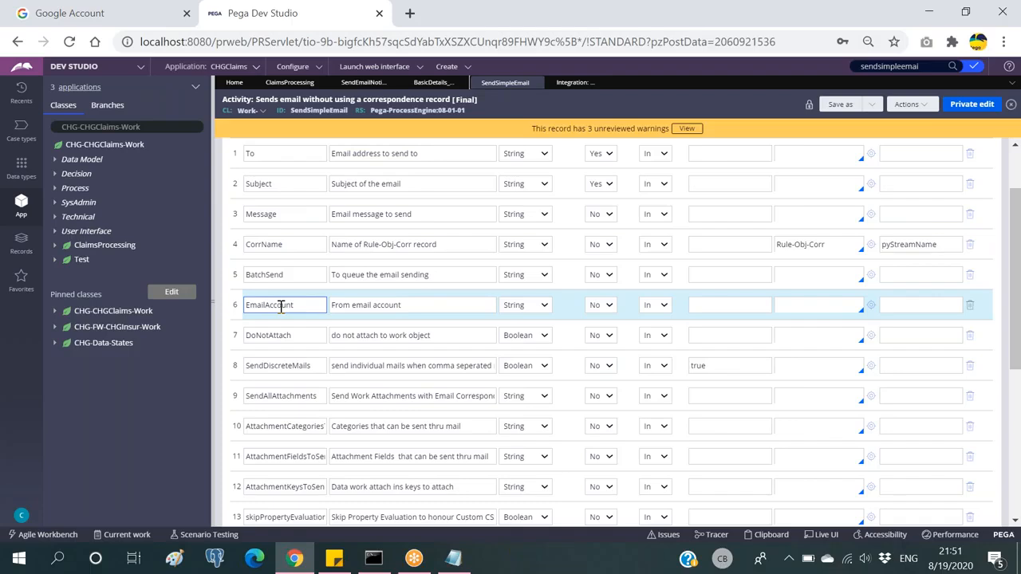
double_click(281, 308)
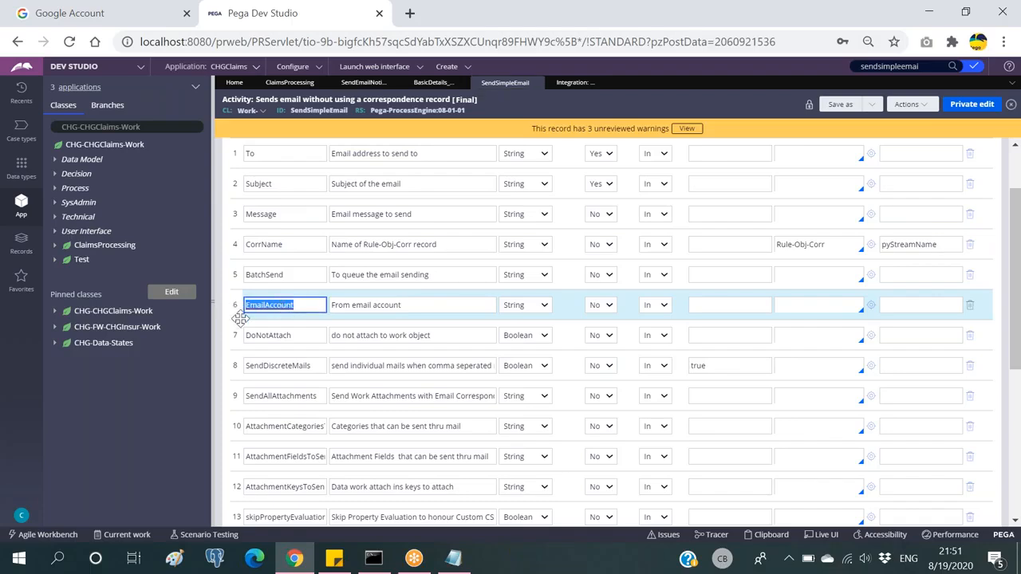
click(573, 83)
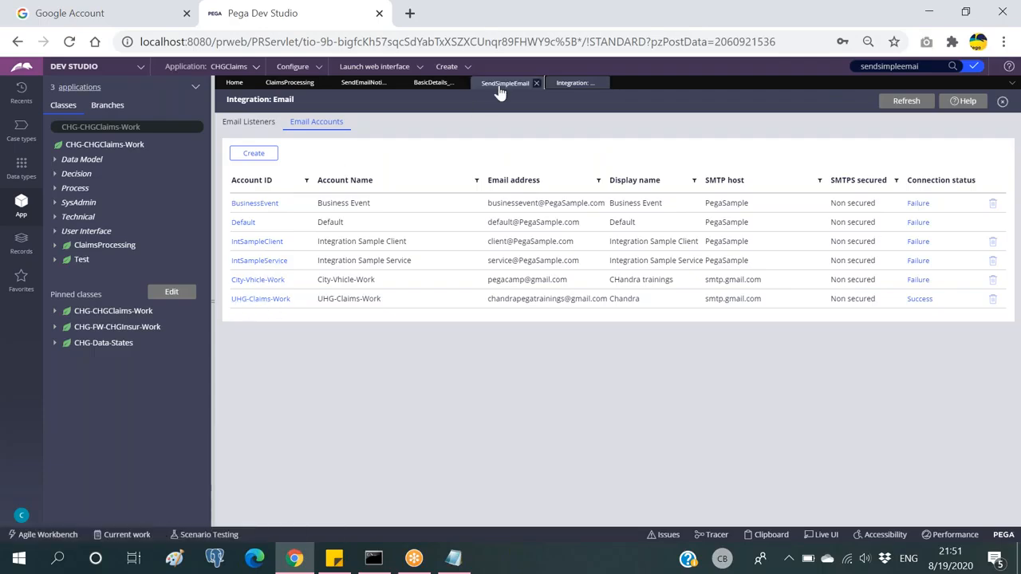
click(498, 88)
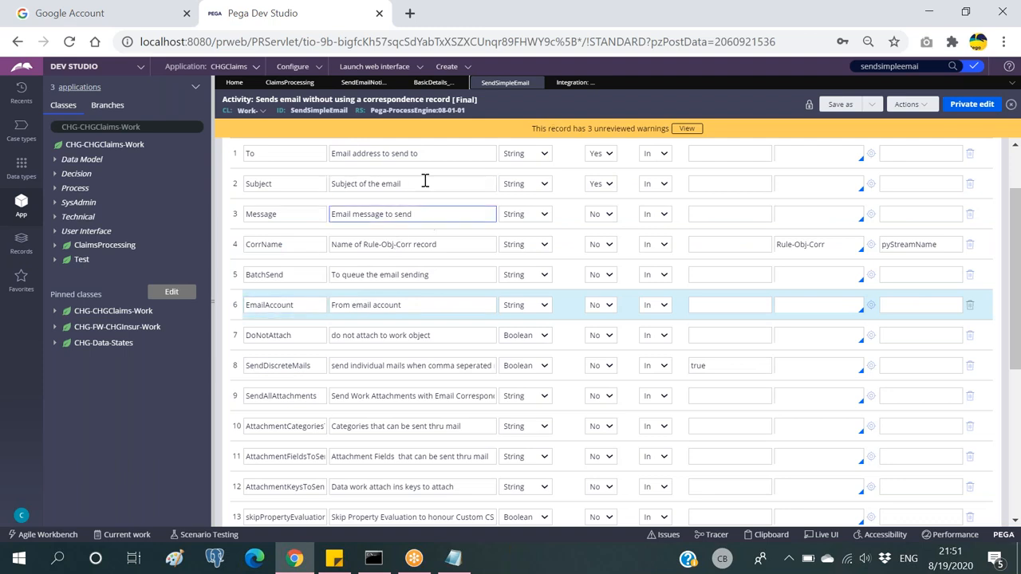
double_click(274, 306)
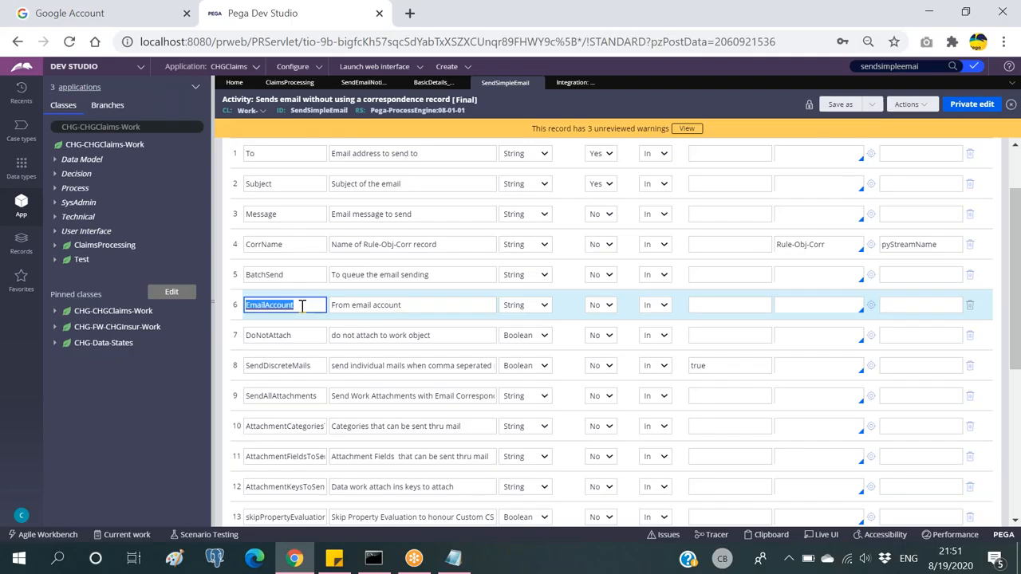
click(329, 112)
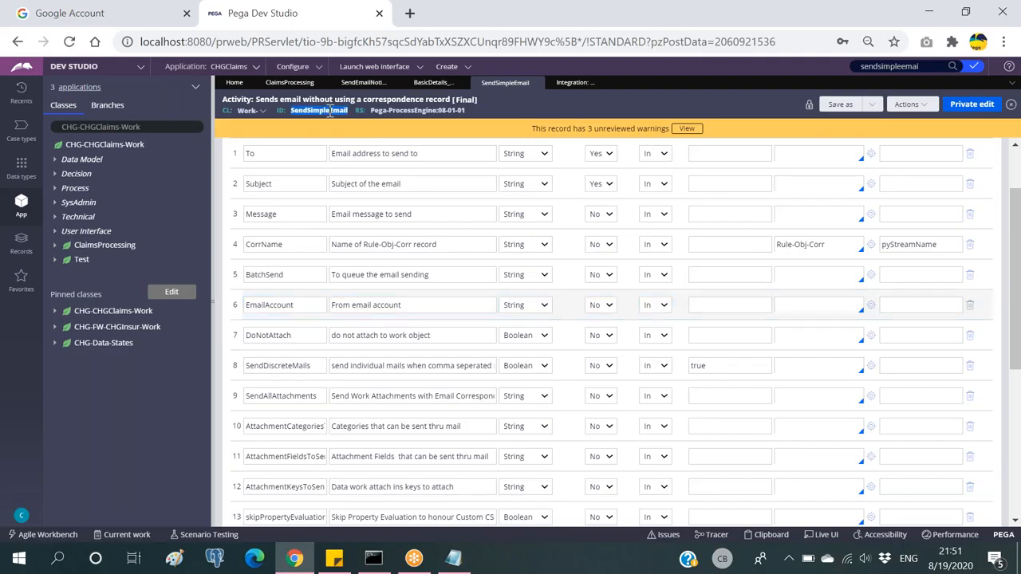
click(568, 83)
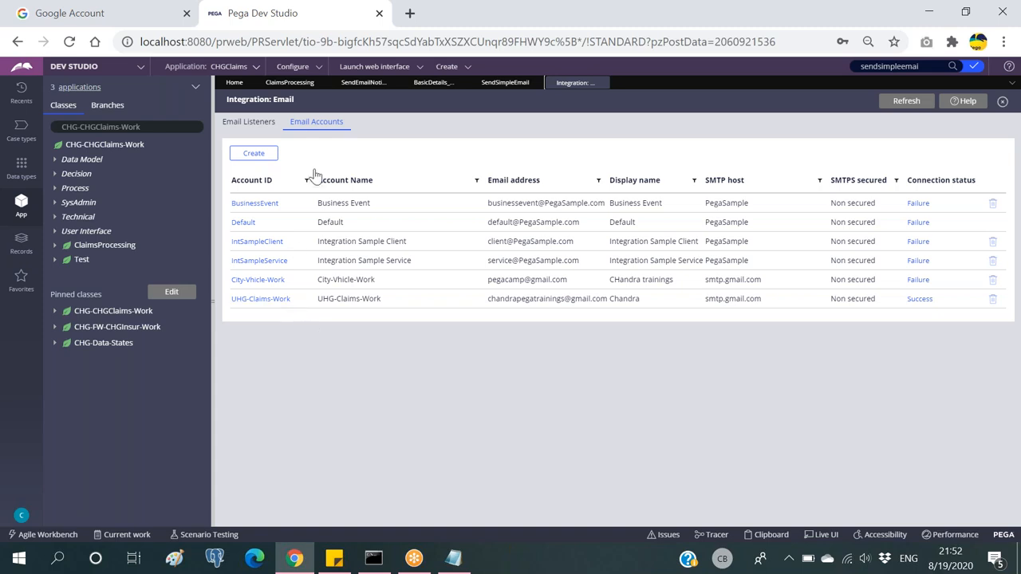
click(252, 153)
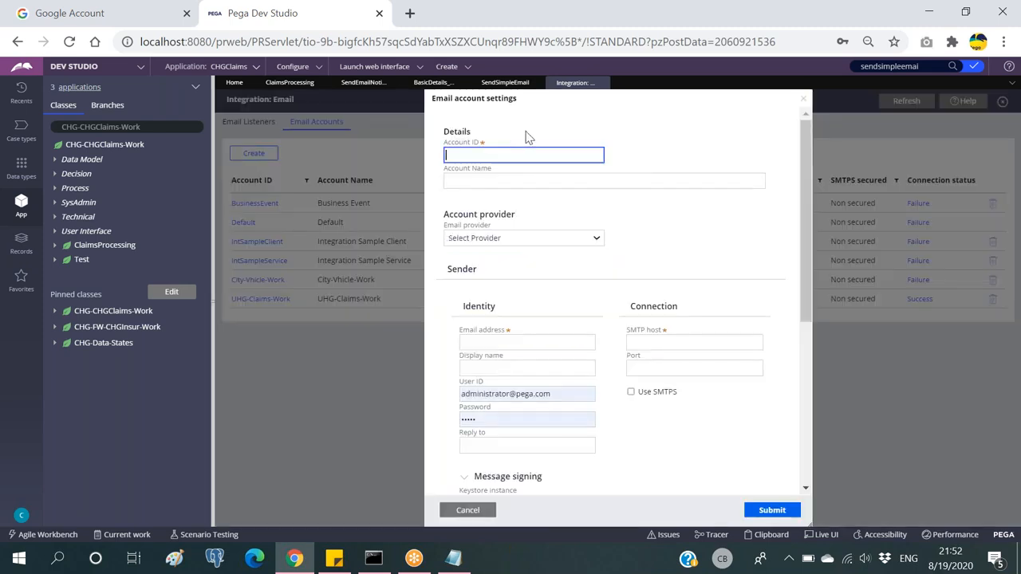
Step: Cancel the new account form, review the SendSimpleEmail parameters and Basic Details flow, then return to the accounts list
click(469, 510)
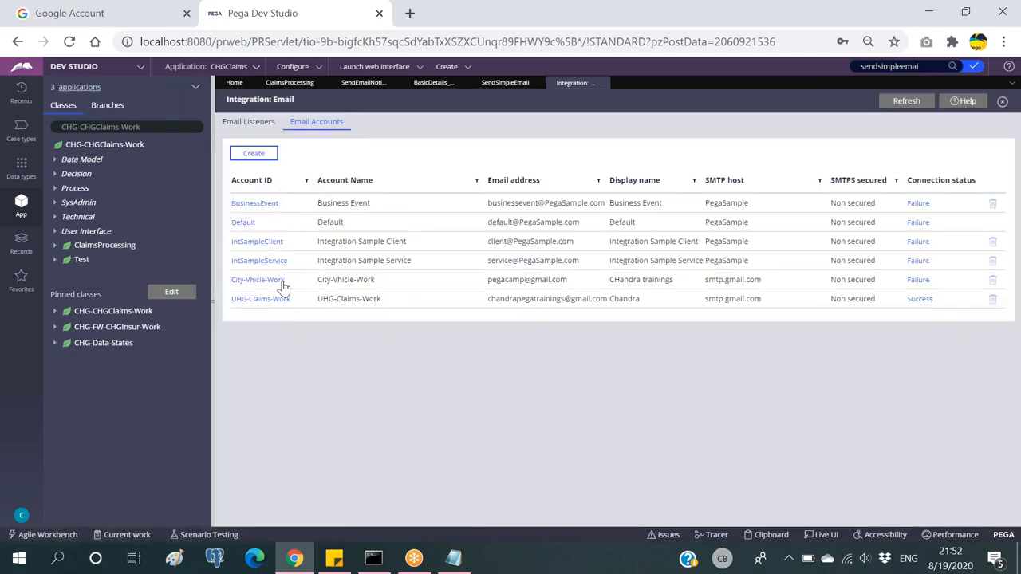
click(496, 83)
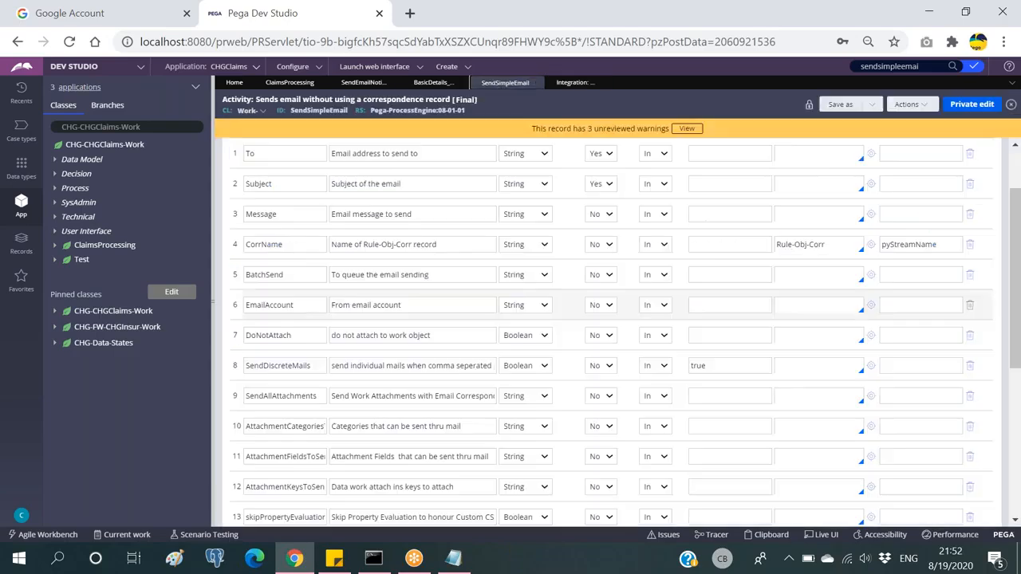
scroll(375, 160, up, 3)
click(431, 83)
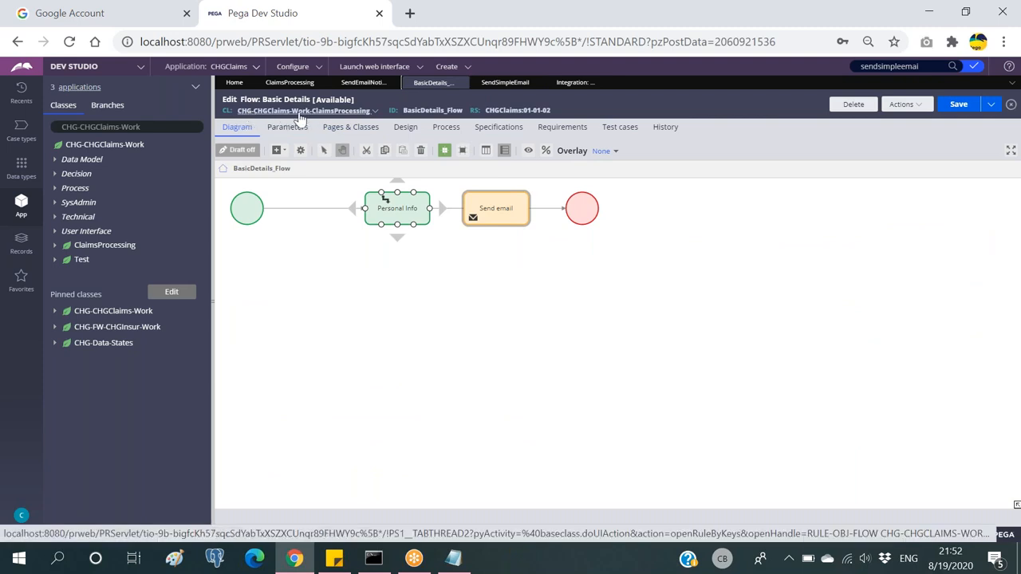
click(574, 82)
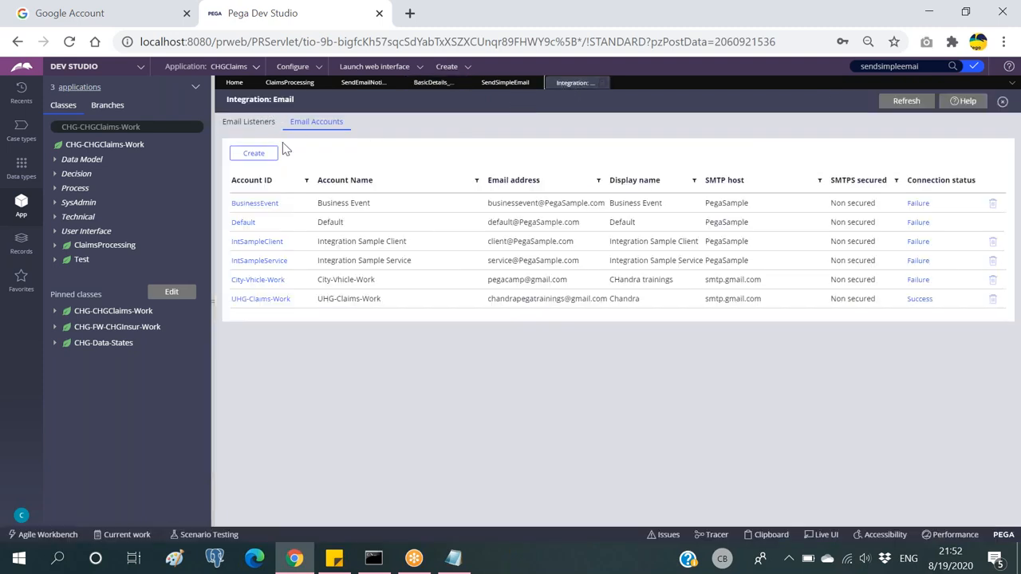
Step: Start a new email account with Account ID and Account Name CHG-CHGClaims-Work
click(252, 156)
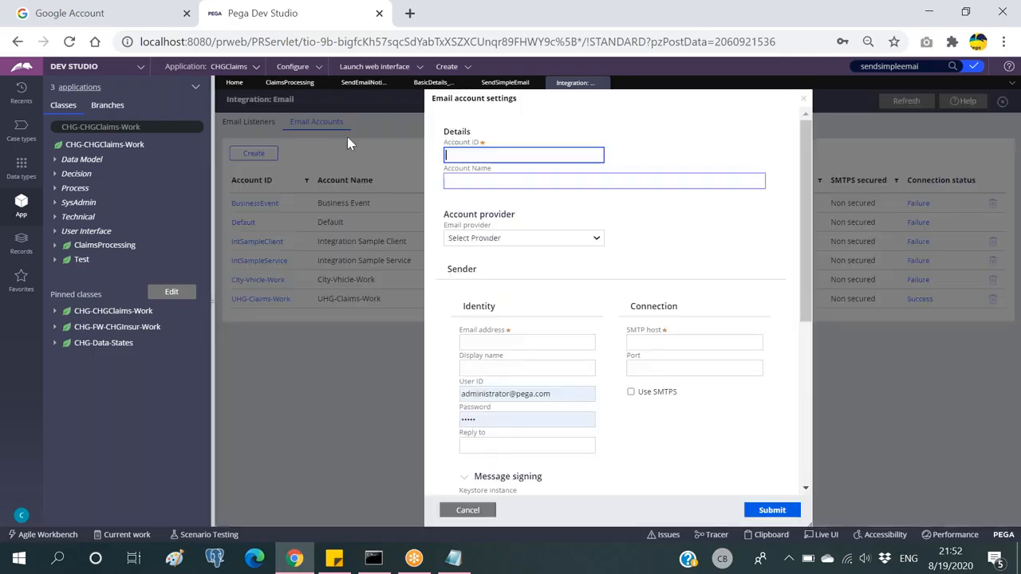
click(157, 126)
key(ctrl+c)
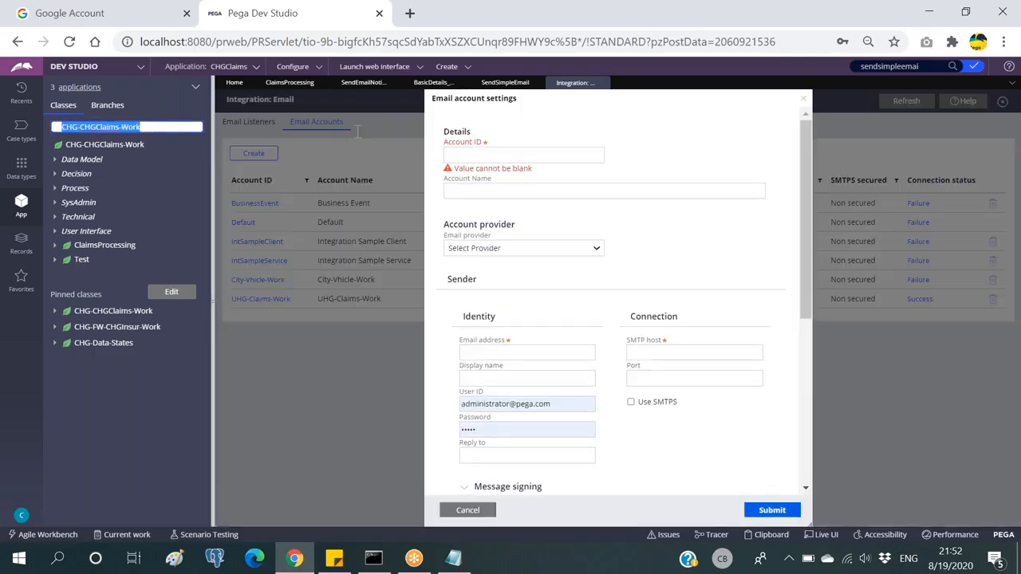
click(471, 152)
key(ctrl+v)
click(500, 191)
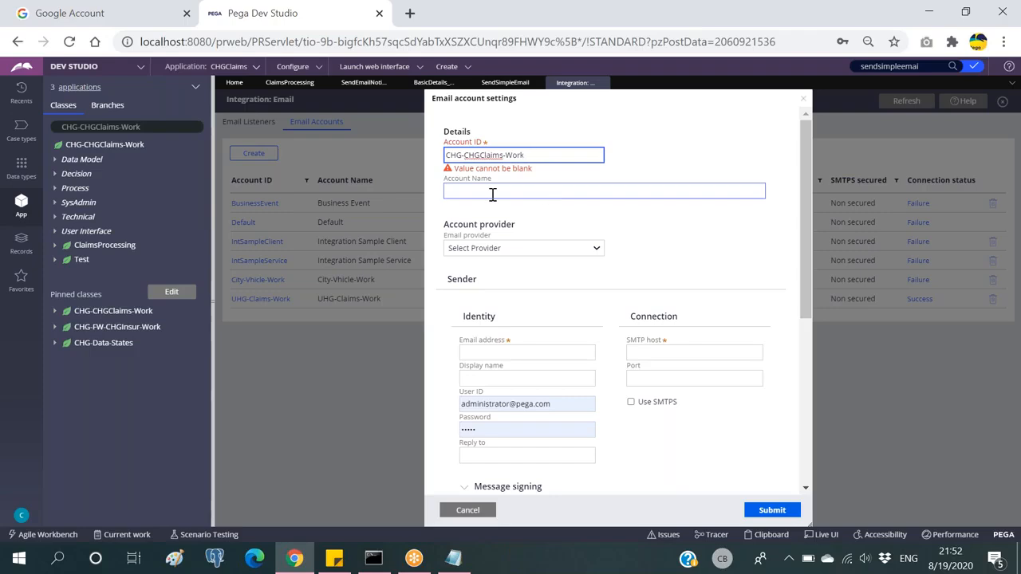
key(ctrl+v)
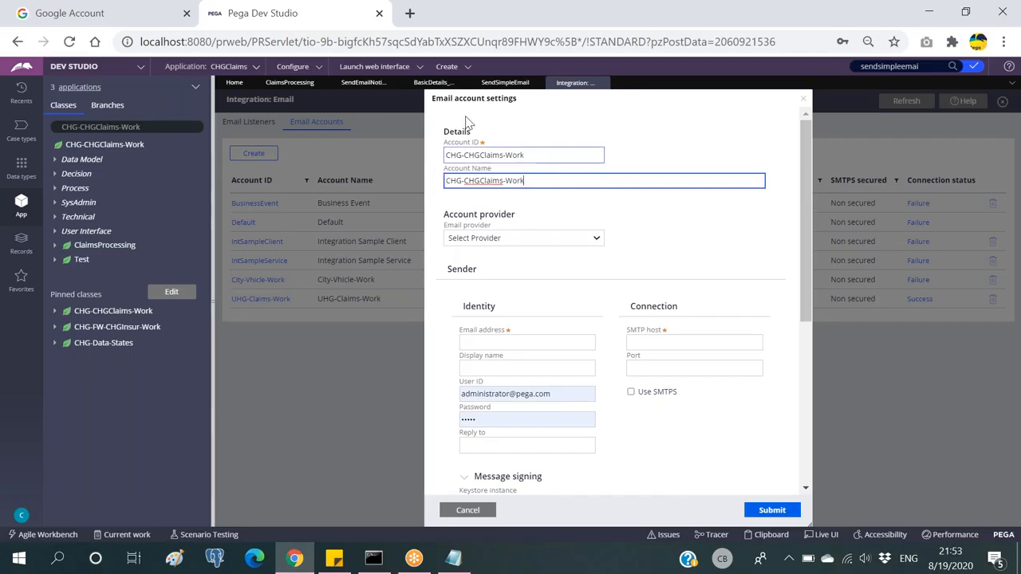
click(507, 84)
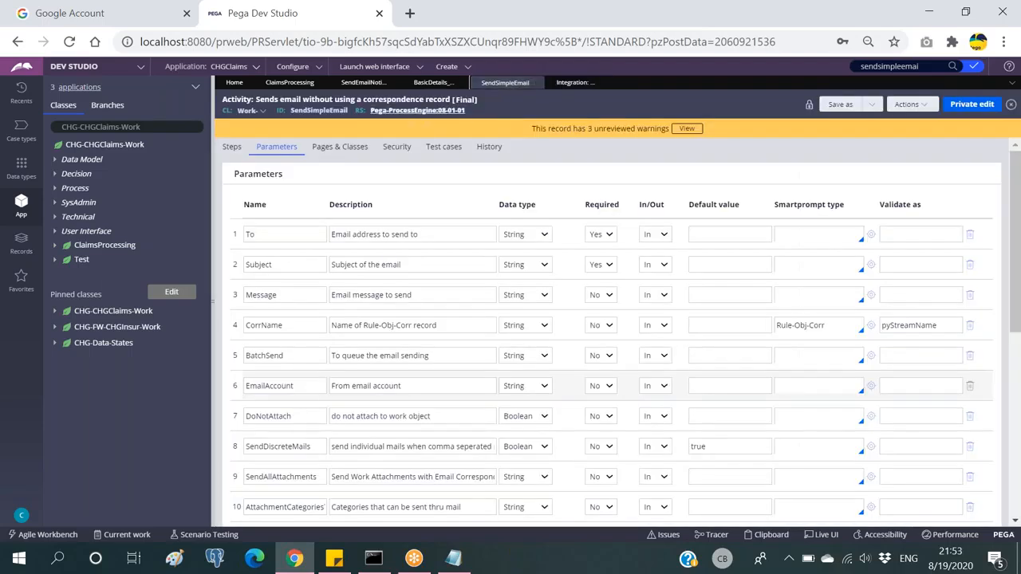
click(430, 83)
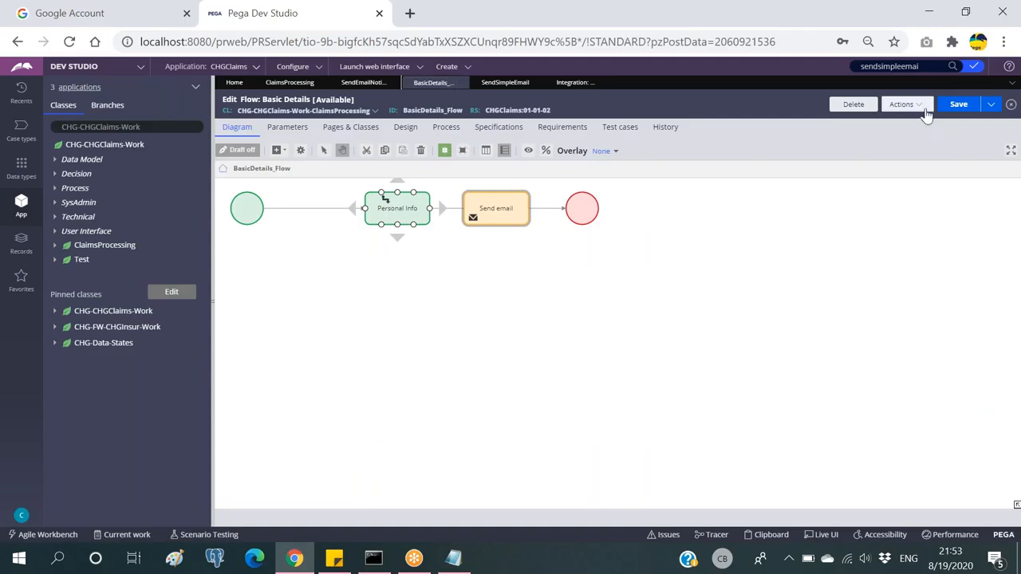
click(604, 237)
drag(512, 239, 360, 180)
click(486, 206)
double_click(509, 212)
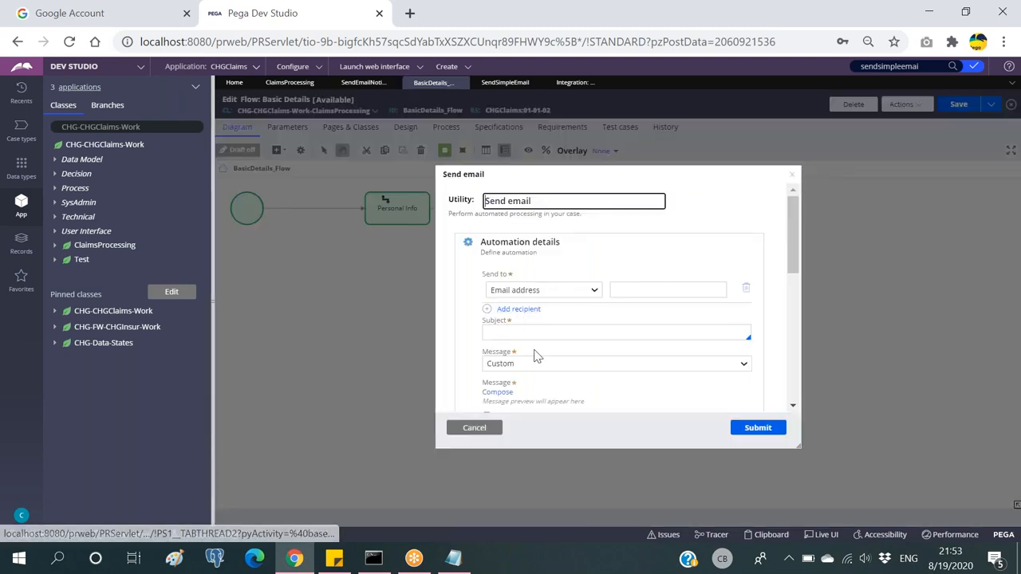
click(498, 83)
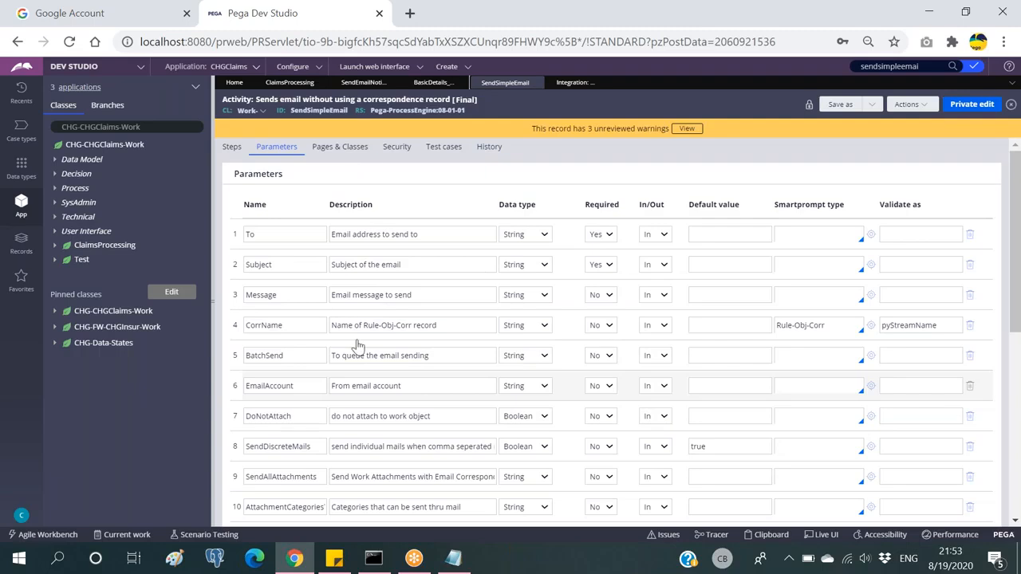
double_click(276, 388)
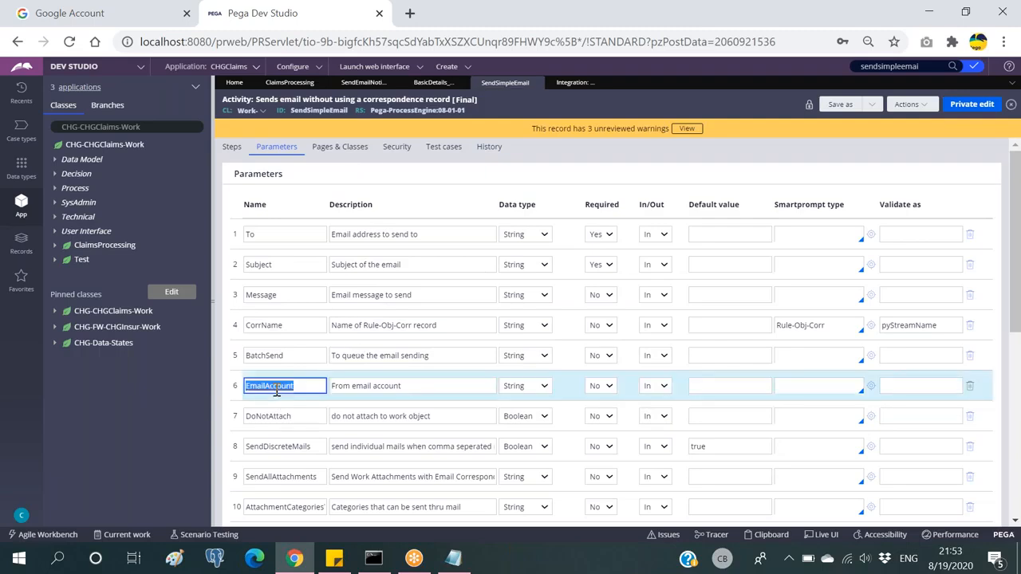
click(279, 388)
click(575, 83)
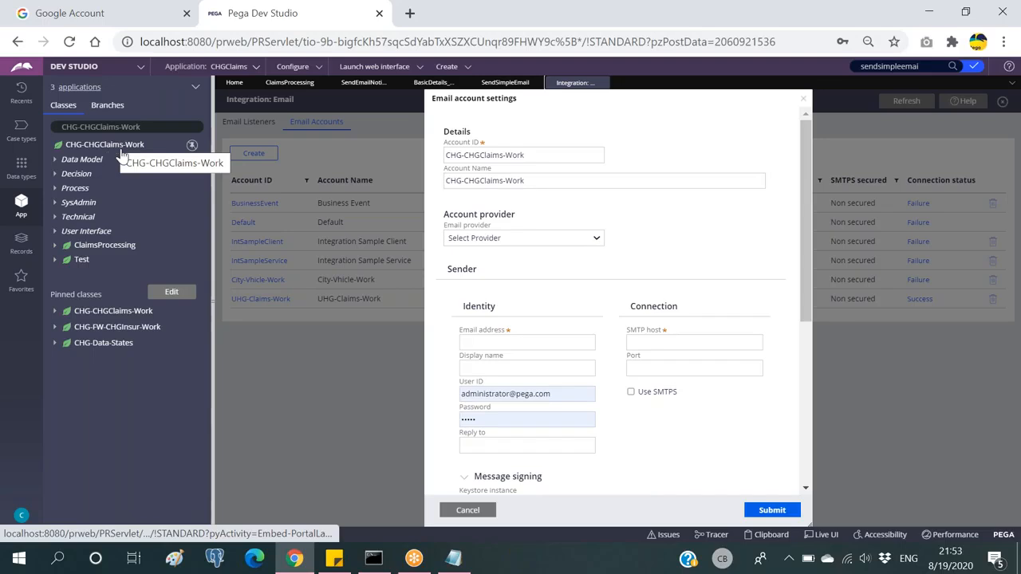
click(488, 419)
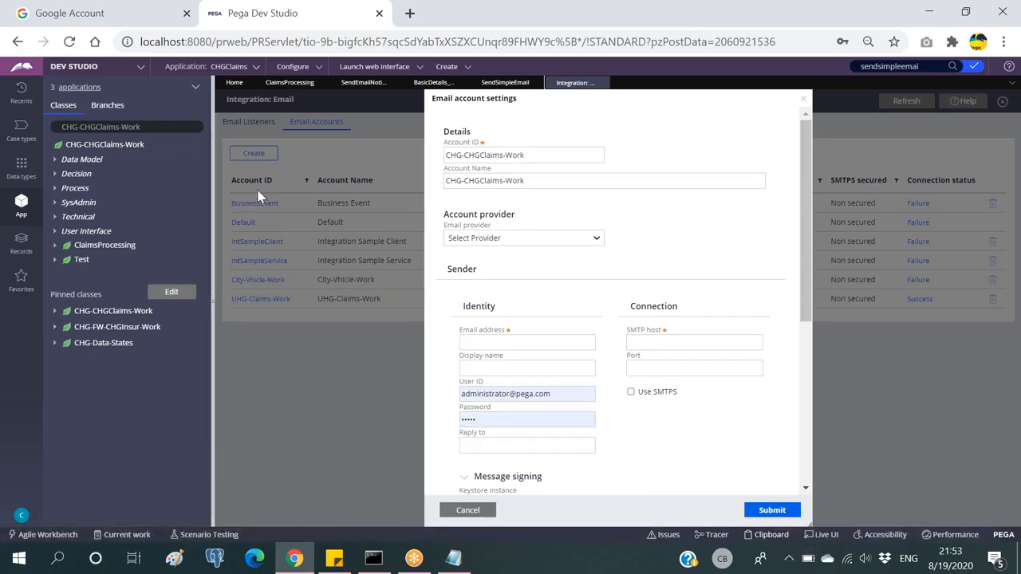
click(152, 130)
click(501, 84)
double_click(290, 385)
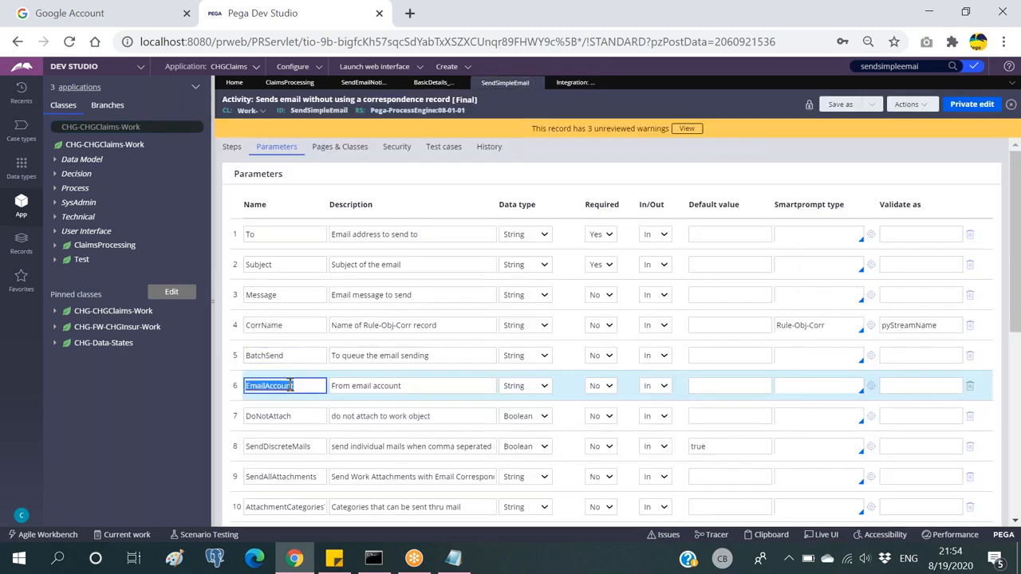
click(302, 385)
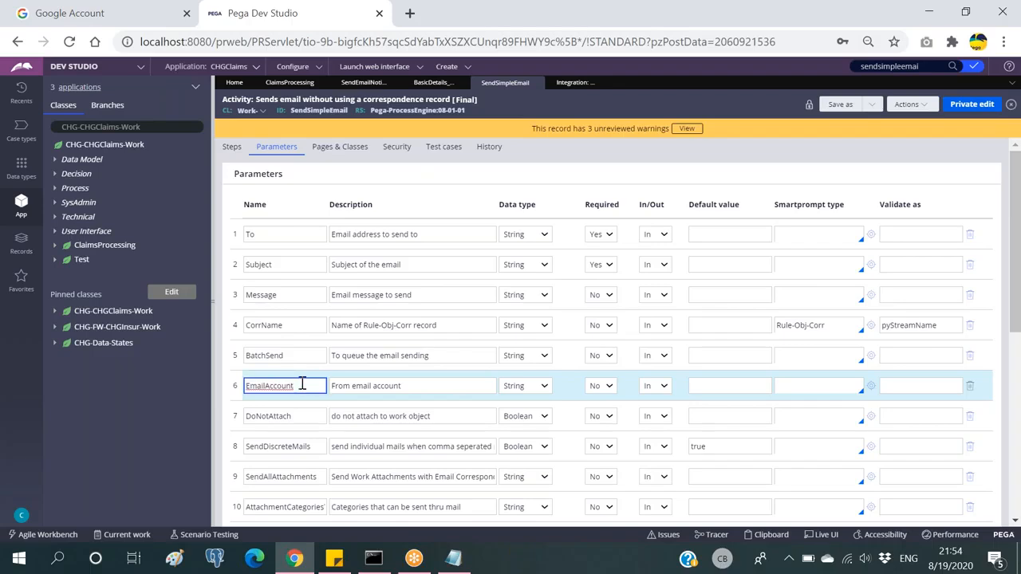
click(574, 83)
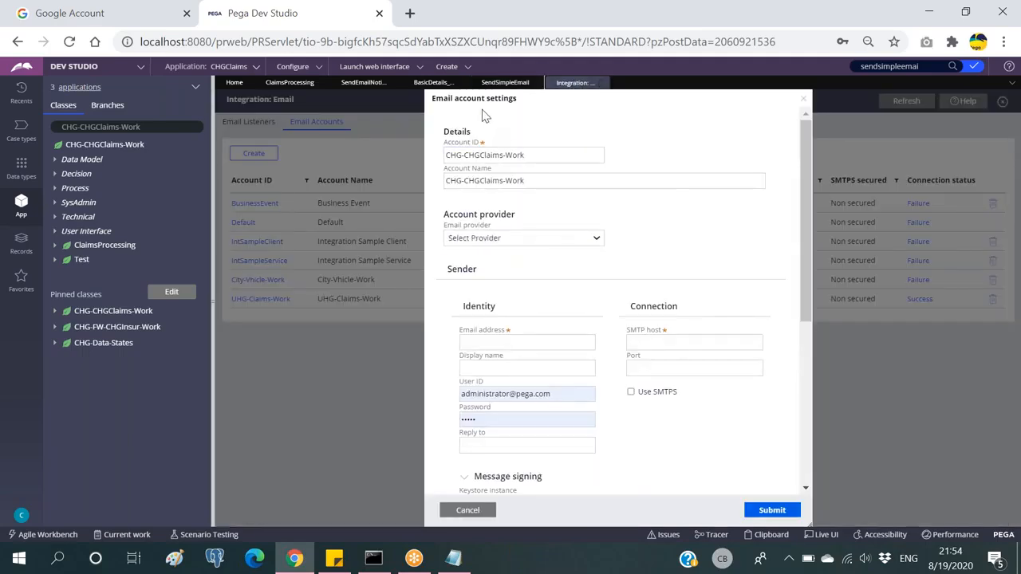
drag(531, 155, 445, 154)
click(547, 181)
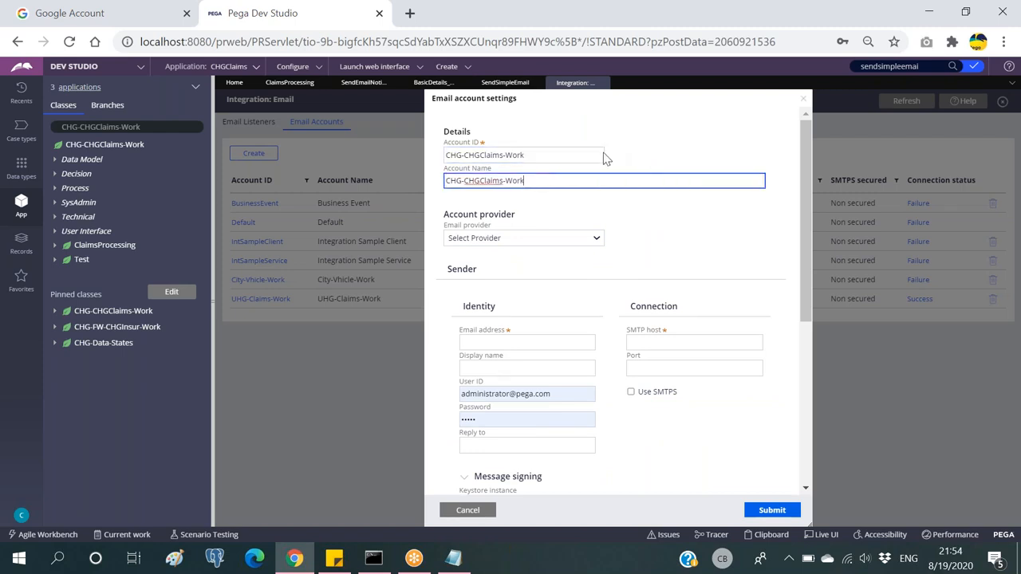
Step: Choose Google Gmail as the email provider
click(557, 239)
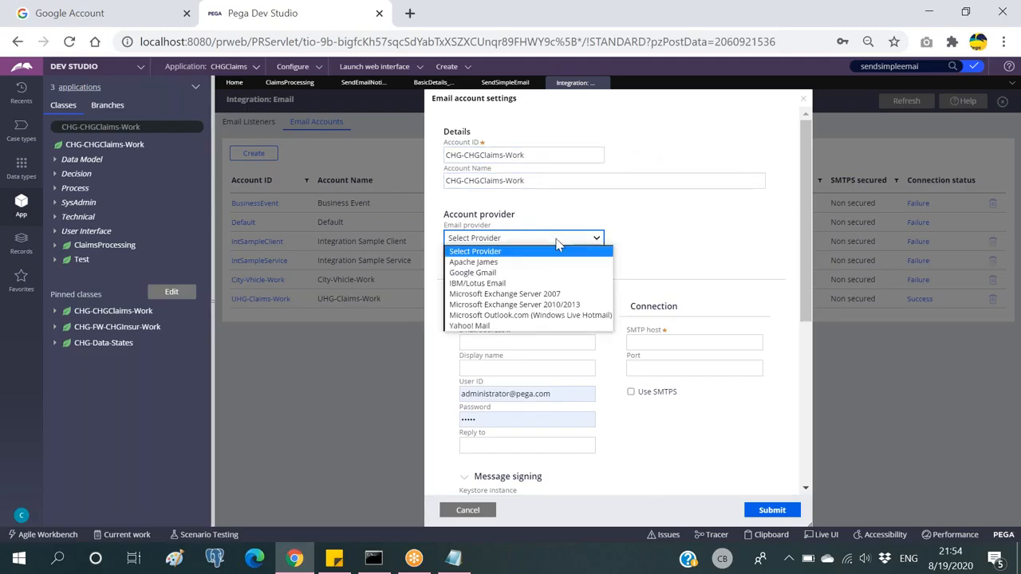
click(489, 273)
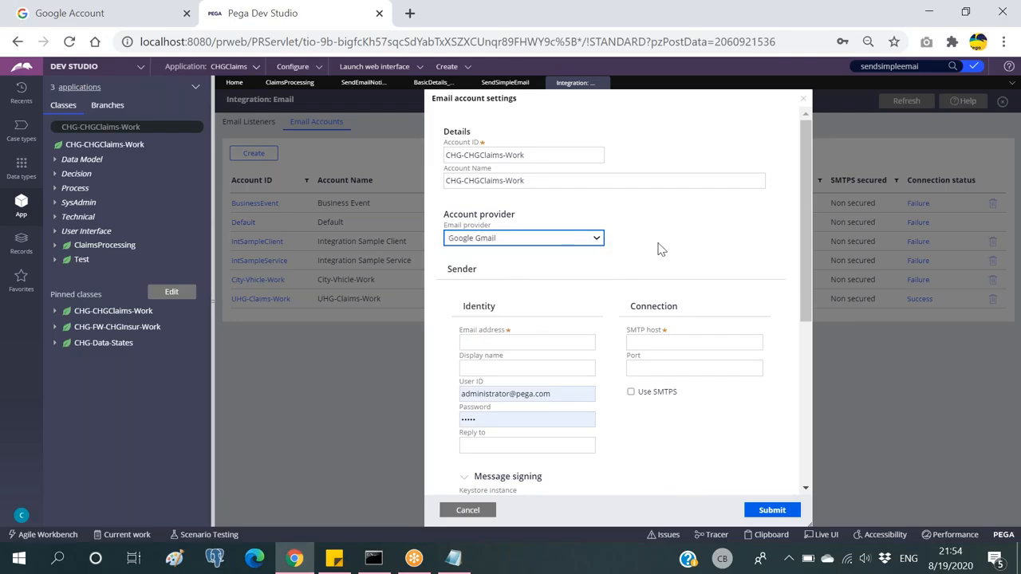
scroll(659, 250, down, 1)
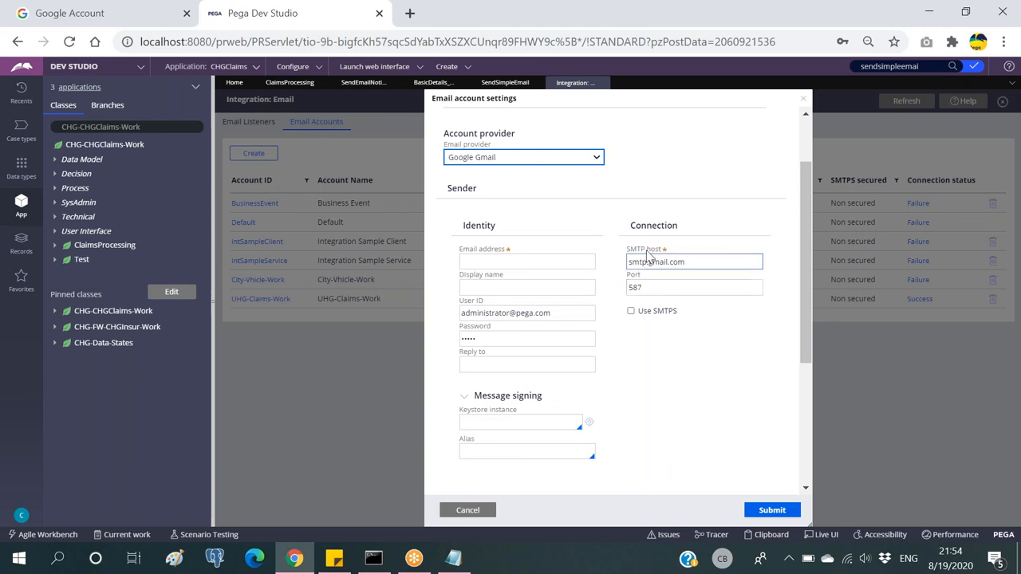
click(524, 260)
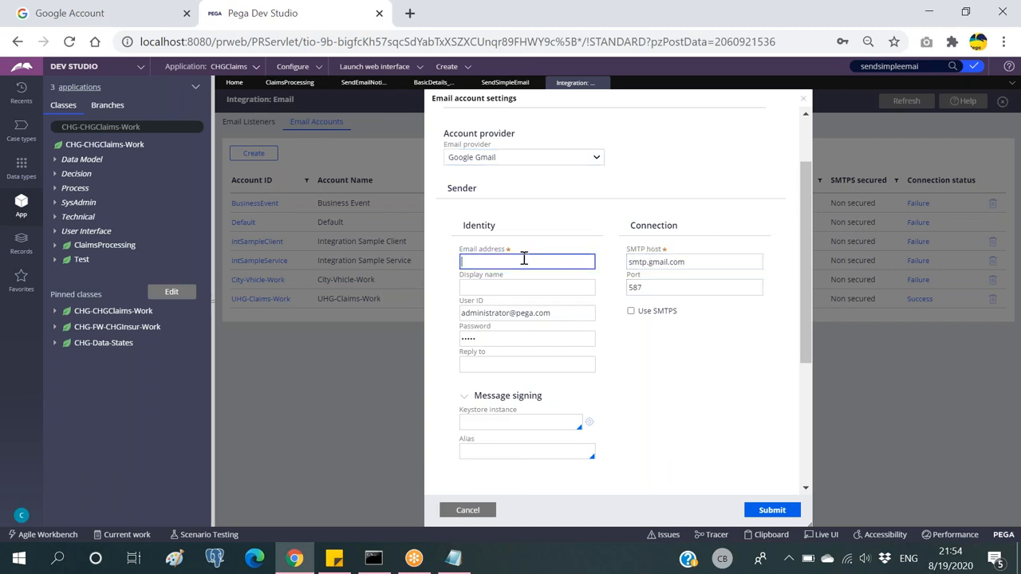
click(450, 190)
double_click(474, 189)
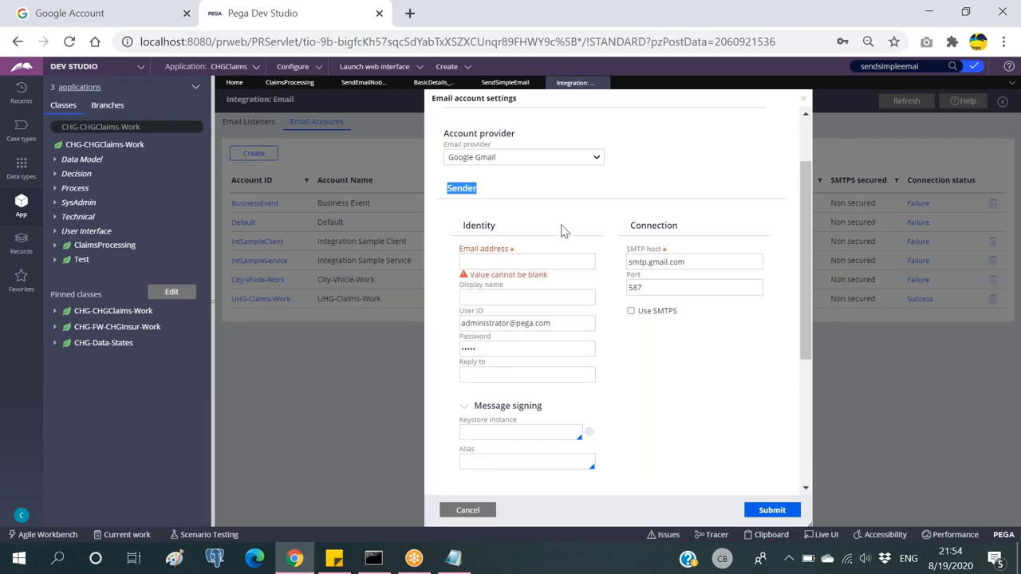
click(536, 262)
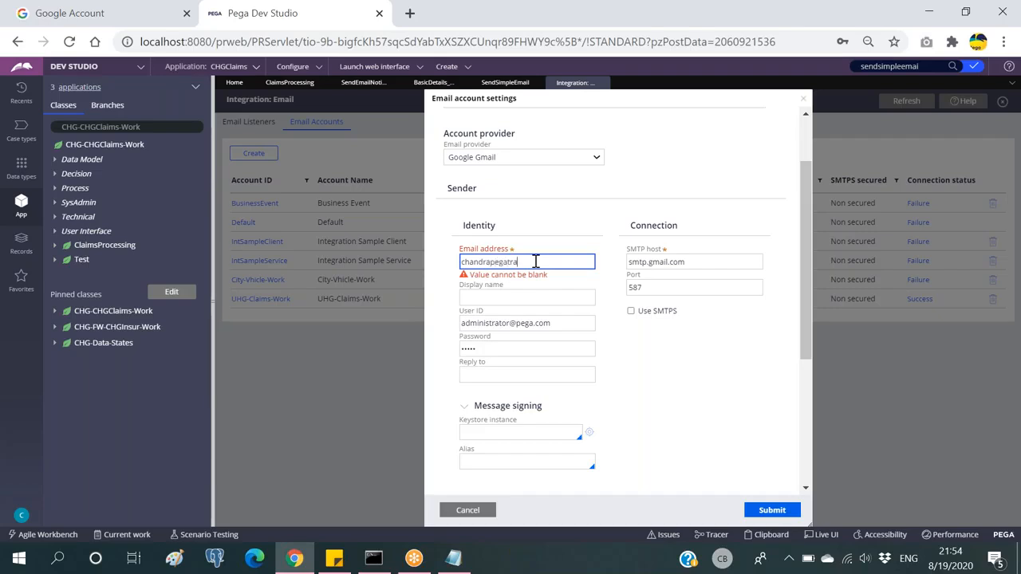
Step: Enter the sender's Gmail address and the display name
key(Tab)
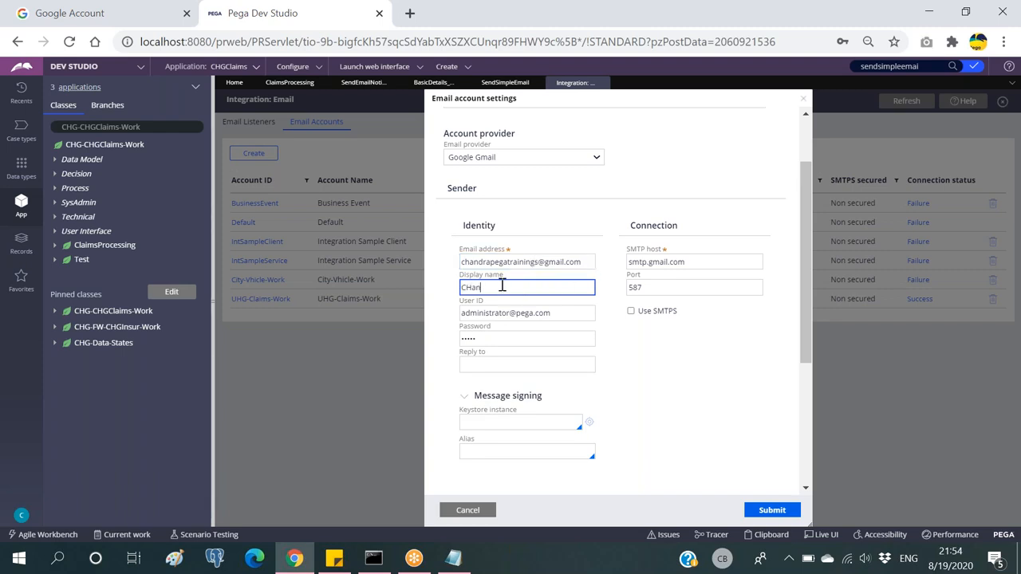
text(CHandra)
key(BackSpace)
key(BackSpace)
key(BackSpace)
key(BackSpace)
text(handra)
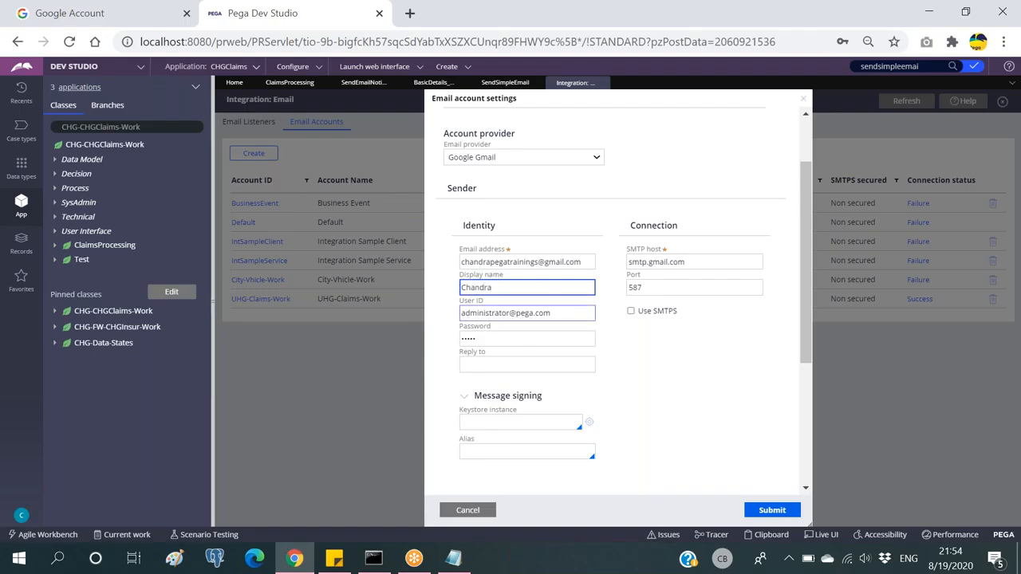
Step: Replace the autofilled User ID with the sender email address and enter the account password
click(569, 315)
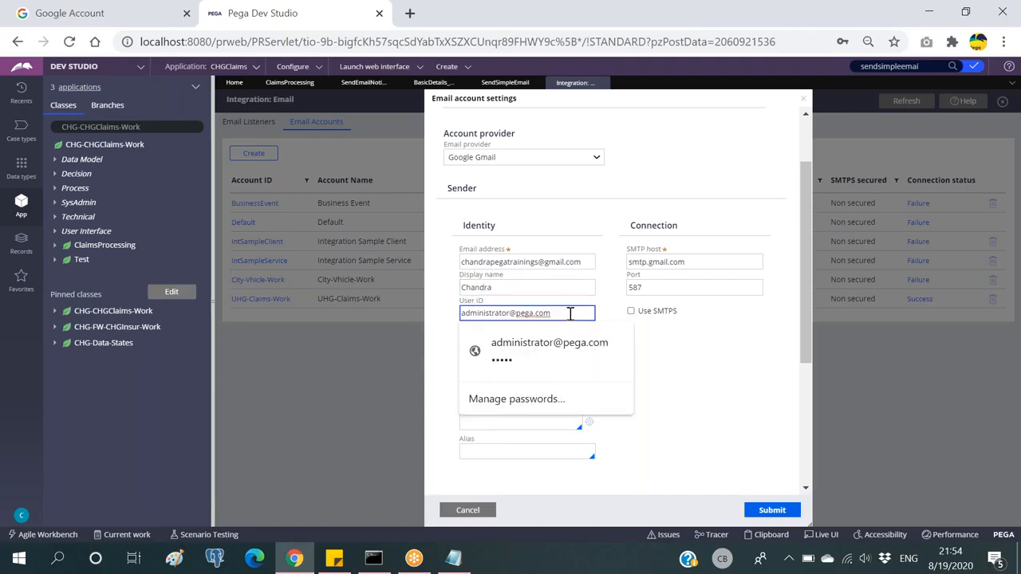
key(ctrl+a)
key(BackSpace)
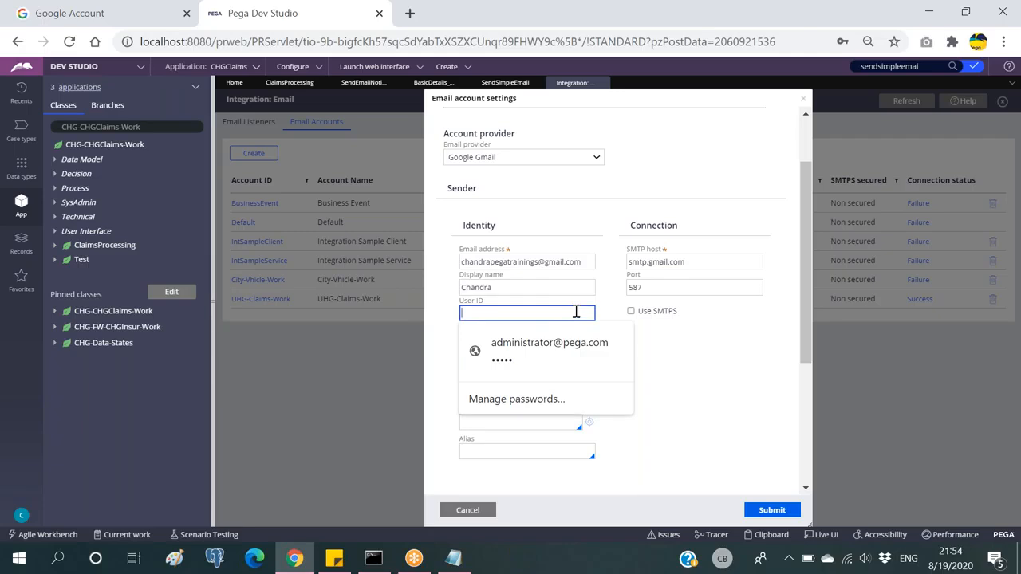
click(702, 365)
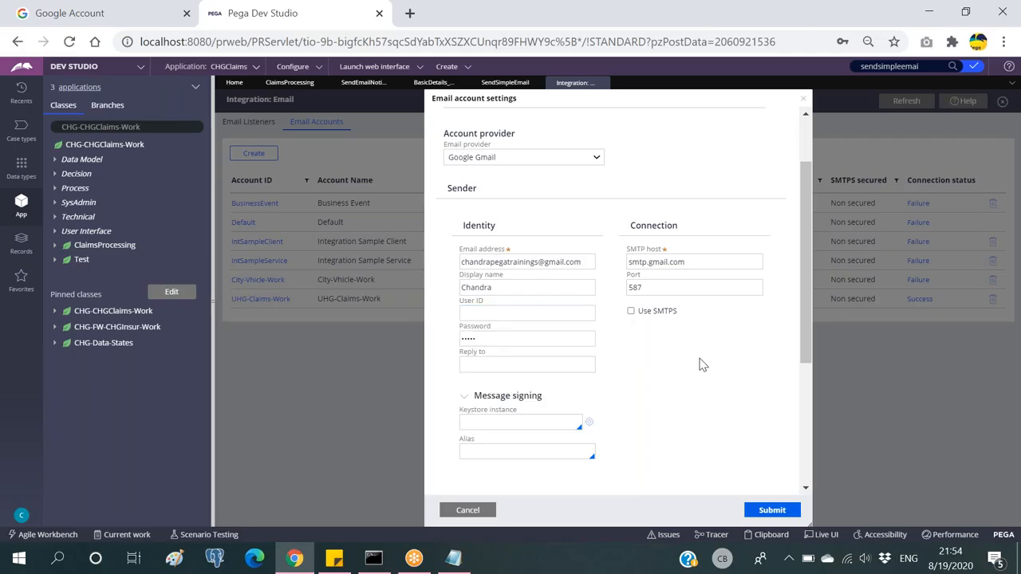
triple_click(514, 266)
key(ctrl+c)
click(503, 316)
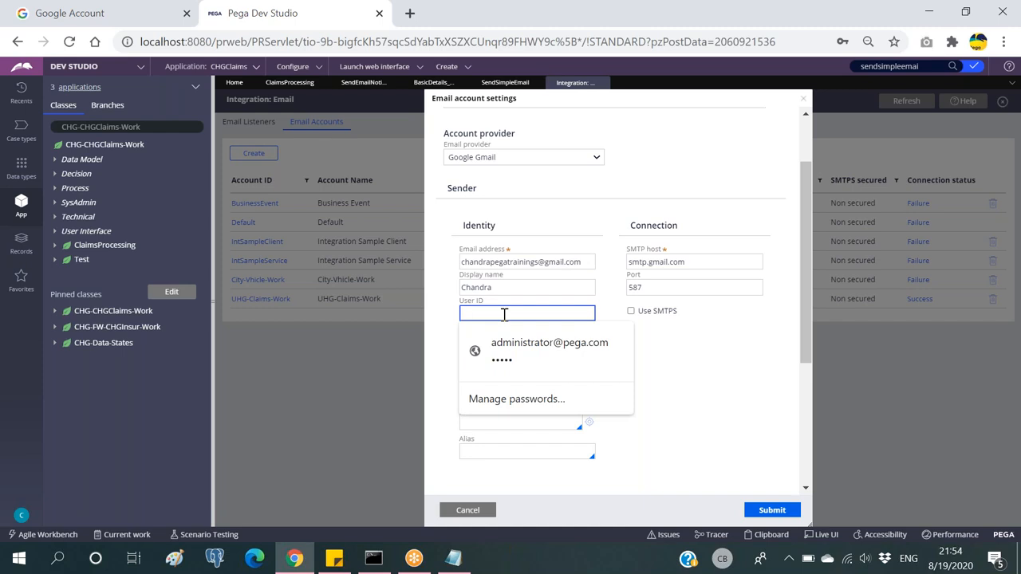
key(ctrl+v)
key(Tab)
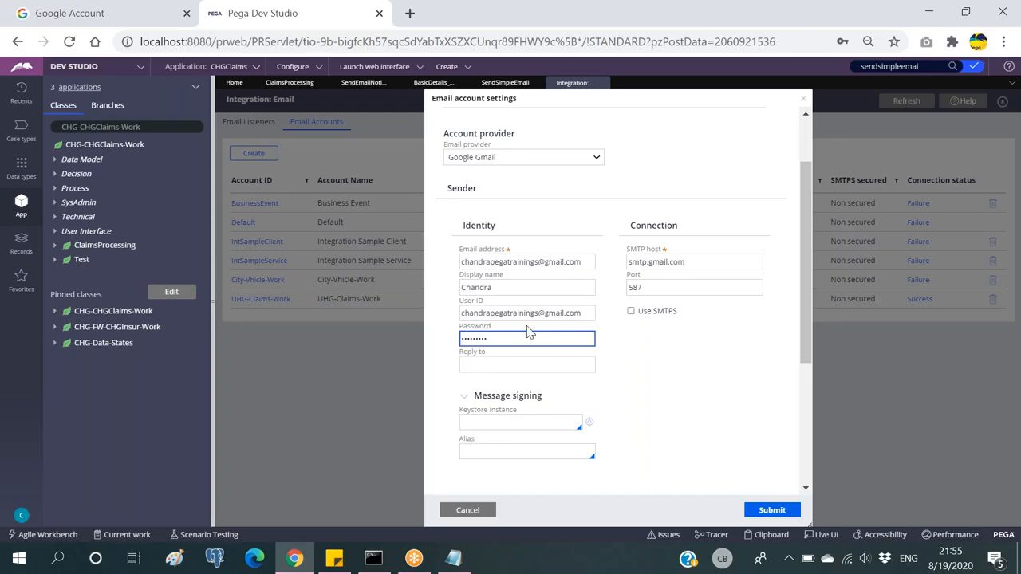
click(655, 344)
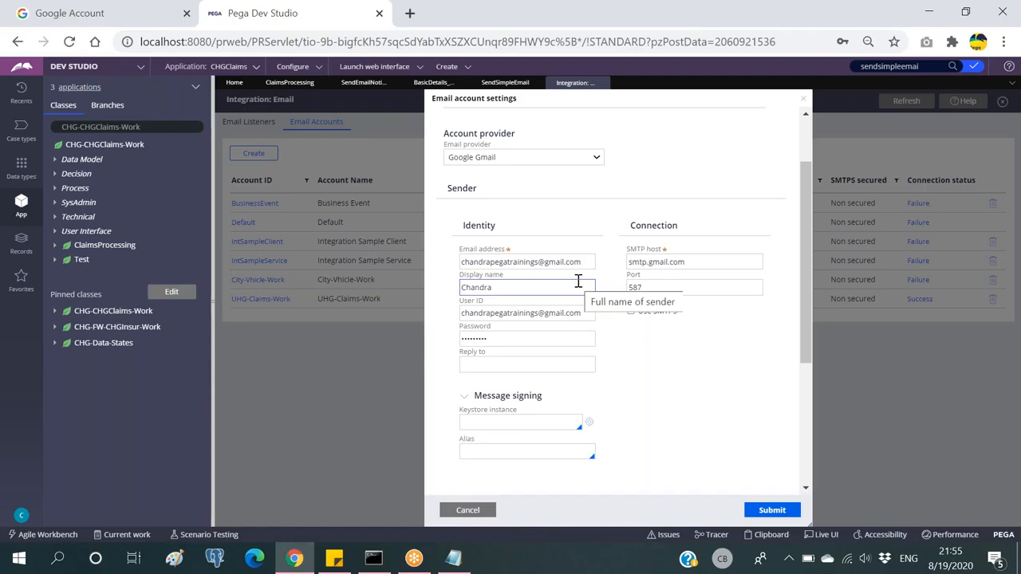
Step: Confirm SMTP port 587 and let the receiver use the sender's ID and password
click(630, 288)
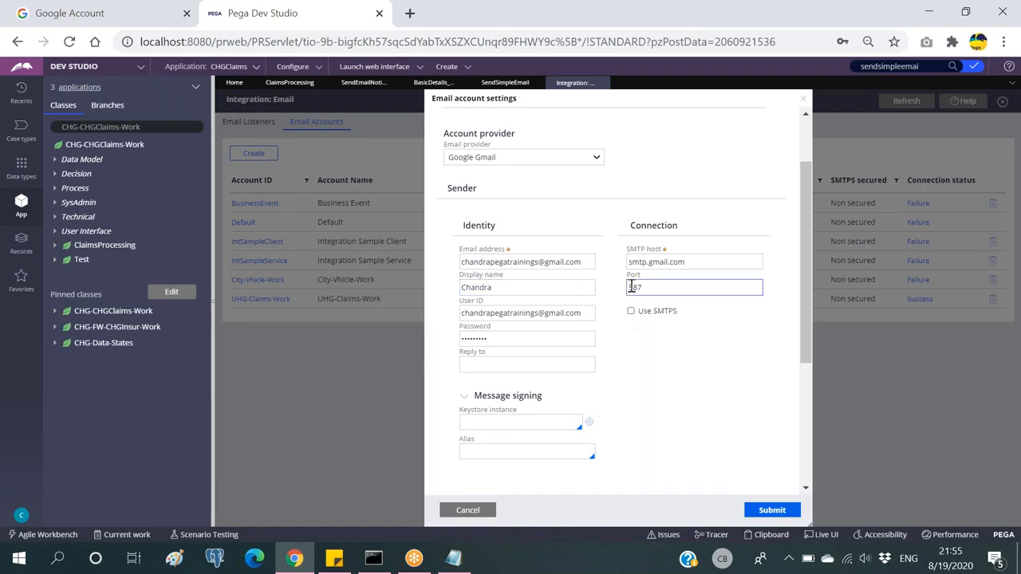
scroll(632, 289, down, 5)
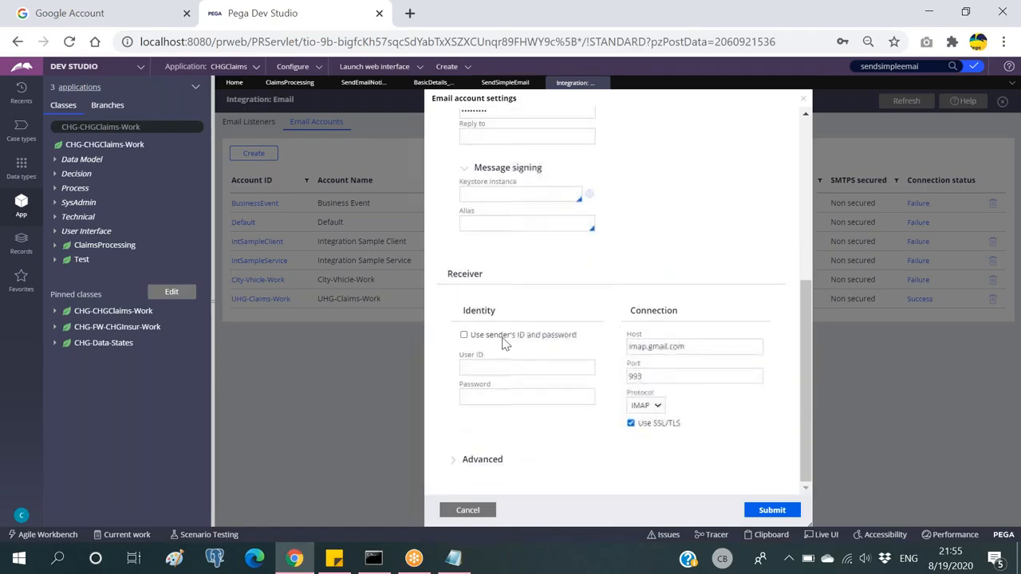
click(464, 336)
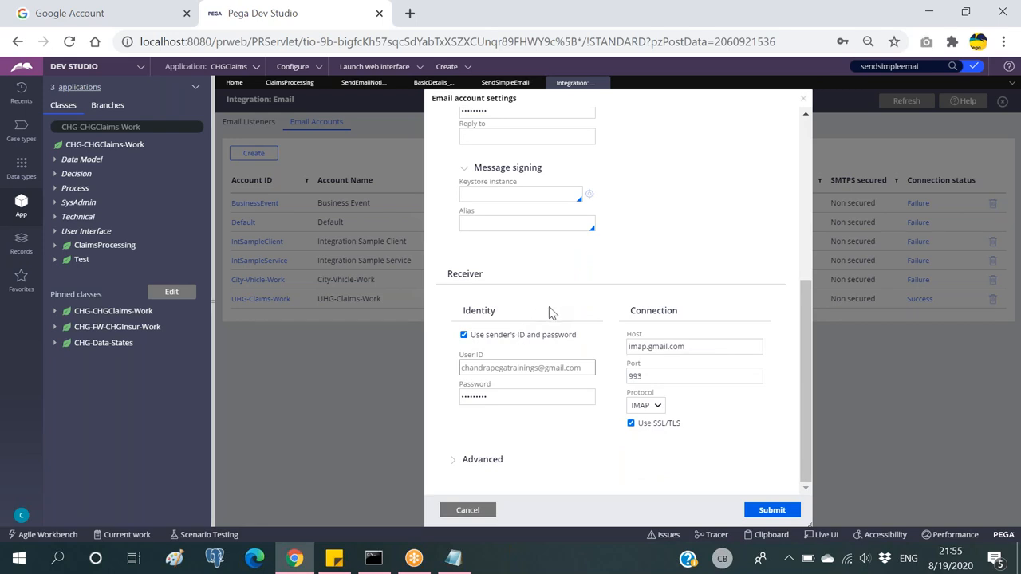
scroll(554, 308, up, 2)
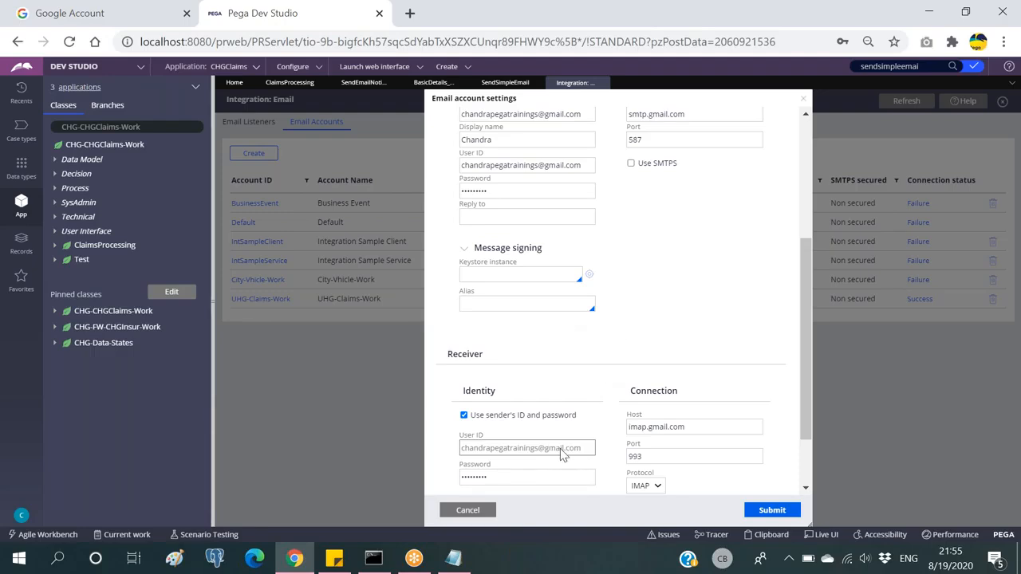
scroll(527, 390, up, 3)
scroll(527, 388, up, 1)
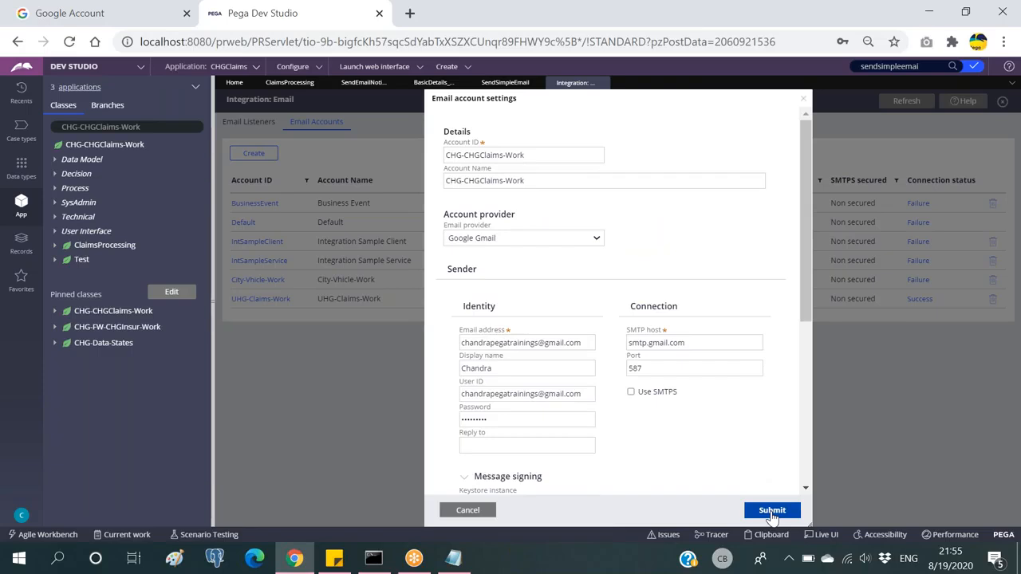
Step: Review the CHG-CHGClaims-Work account ID at the top of the form
key(Tab)
click(441, 93)
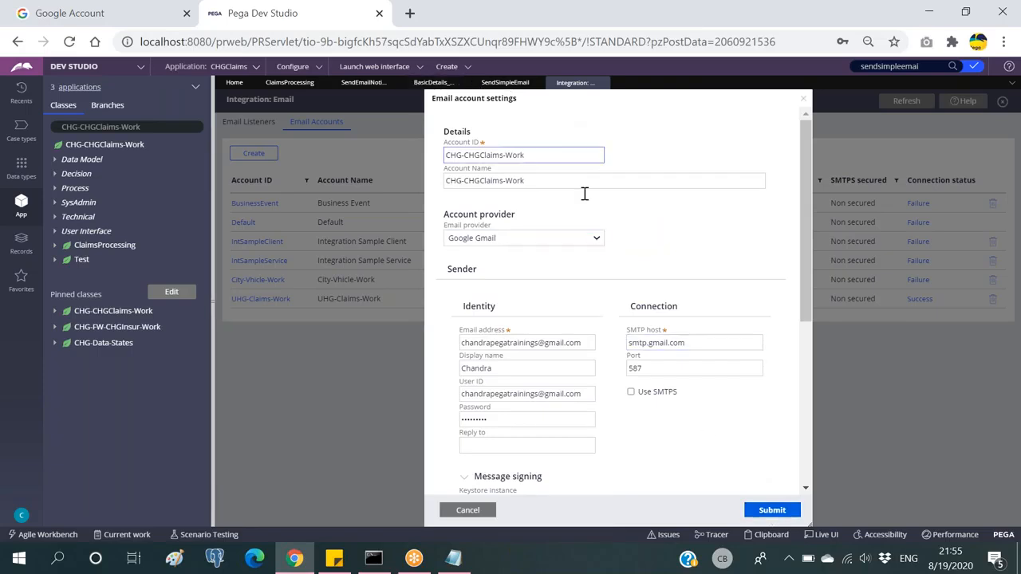
scroll(583, 193, down, 2)
scroll(559, 319, up, 2)
click(515, 156)
double_click(499, 156)
click(616, 142)
Step: Check SMTP host, port 587 and sender user ID, then submit the account
scroll(646, 207, down, 2)
click(659, 263)
click(651, 287)
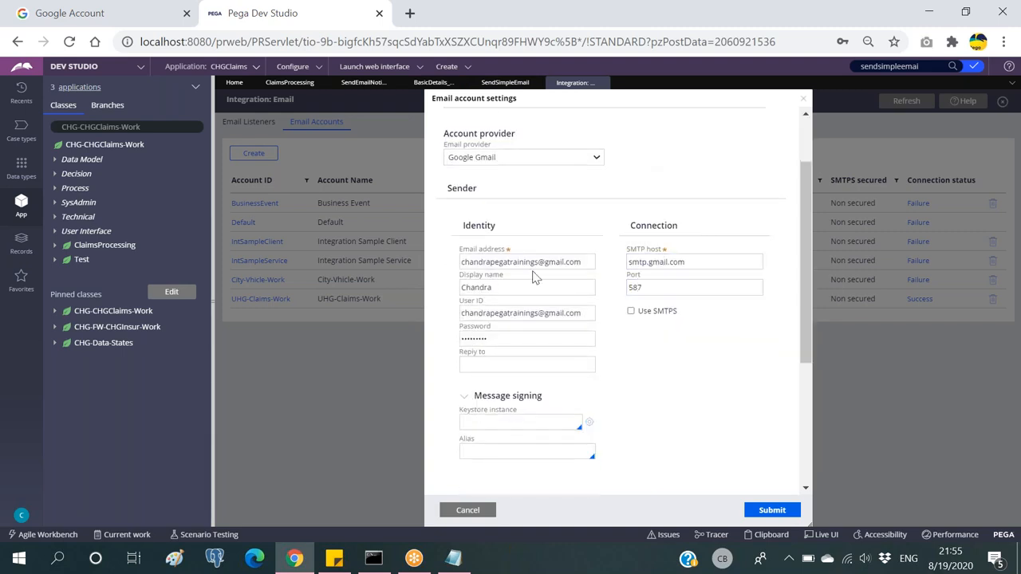
click(513, 313)
scroll(677, 376, down, 1)
click(768, 513)
Step: Highlight the from email, port and SMTP lines in the Notepad notes, then minimize Notepad
click(453, 558)
click(298, 199)
drag(347, 199, 245, 111)
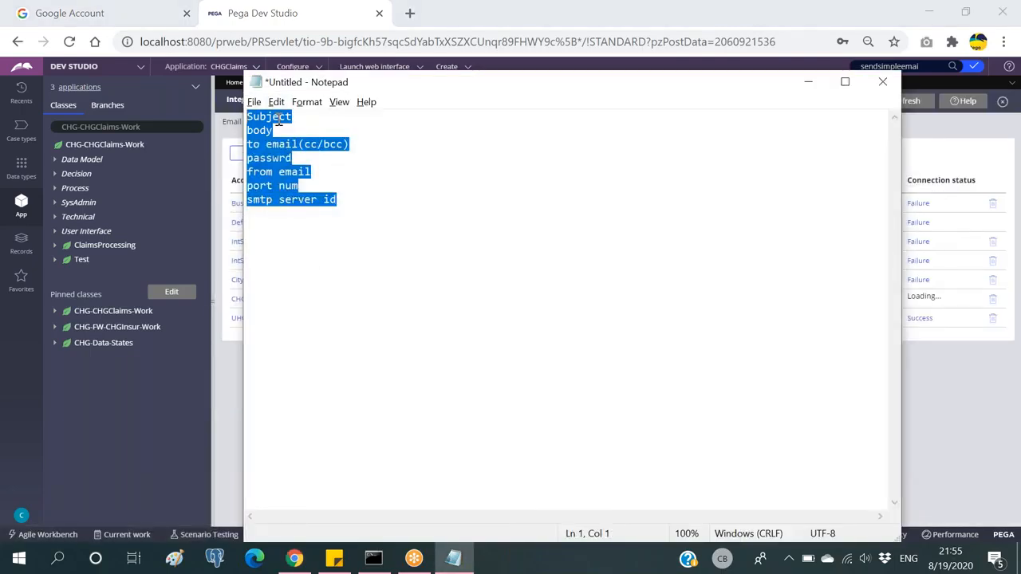
click(305, 151)
drag(292, 158, 236, 120)
click(315, 172)
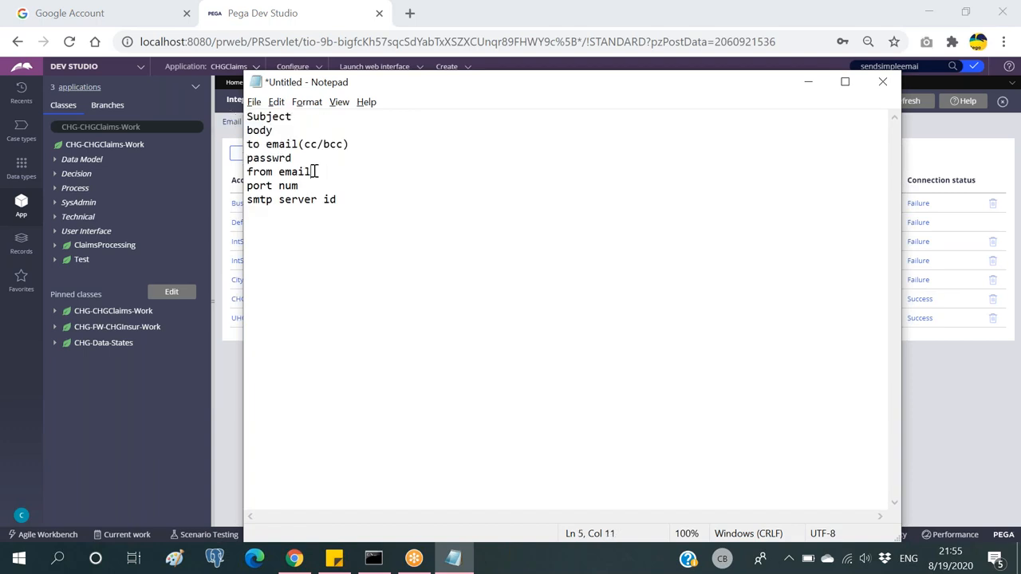
drag(315, 172, 232, 166)
click(329, 168)
drag(293, 158, 245, 116)
click(358, 146)
drag(352, 199, 244, 169)
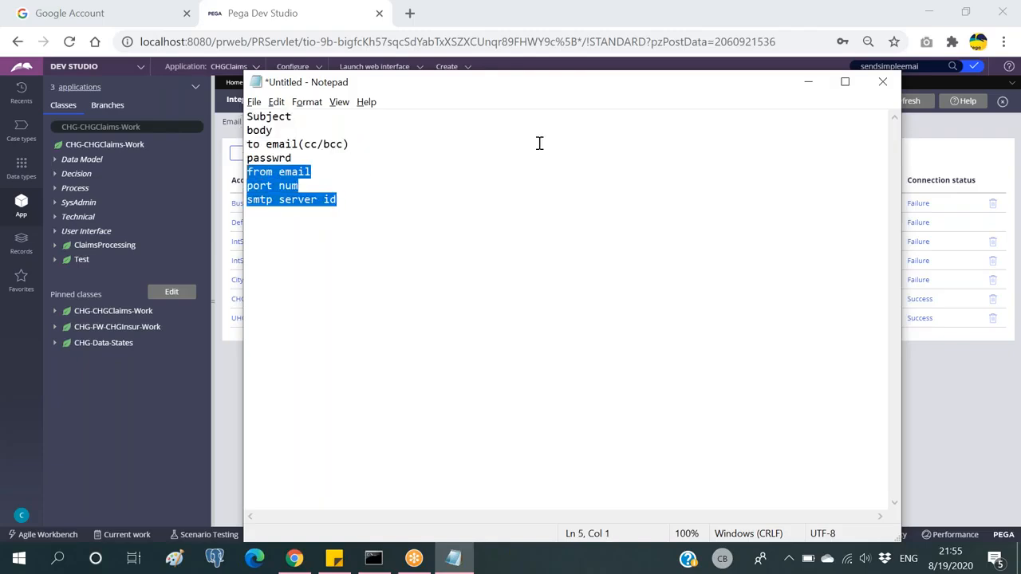
click(809, 83)
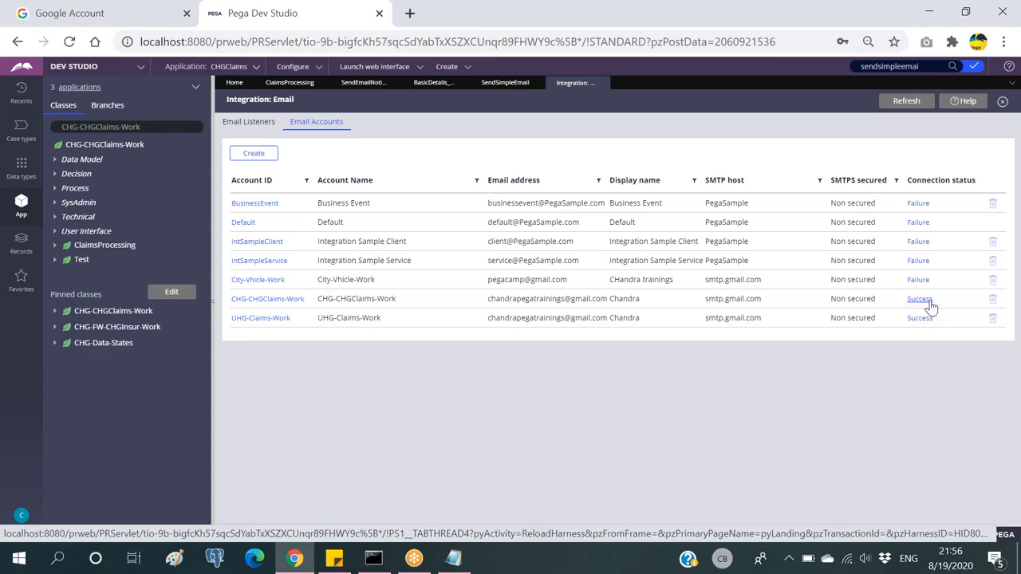
Step: After glancing at the Google Account page, refresh Email Accounts and open CHG-CHGClaims-Work
click(112, 15)
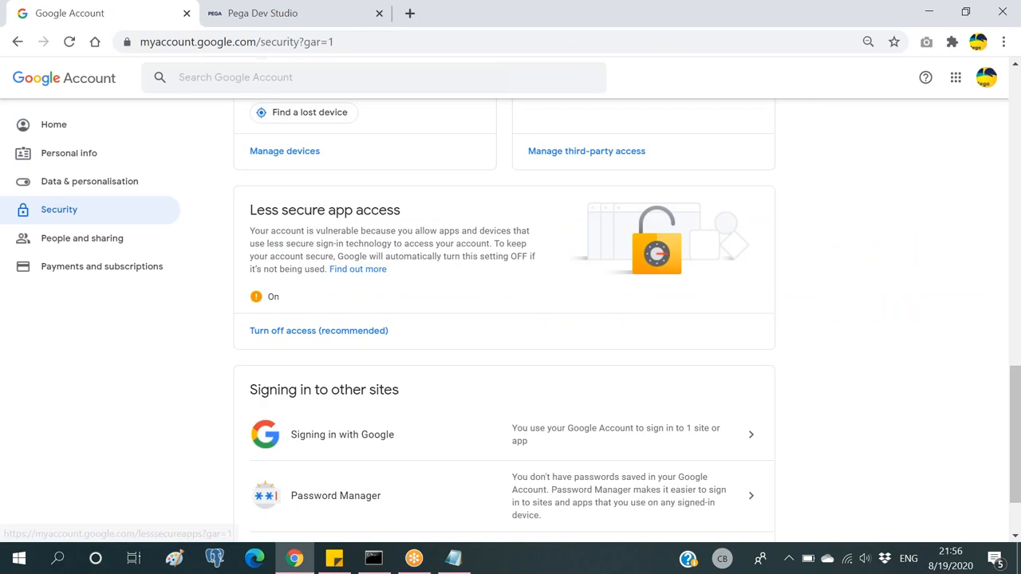
click(308, 16)
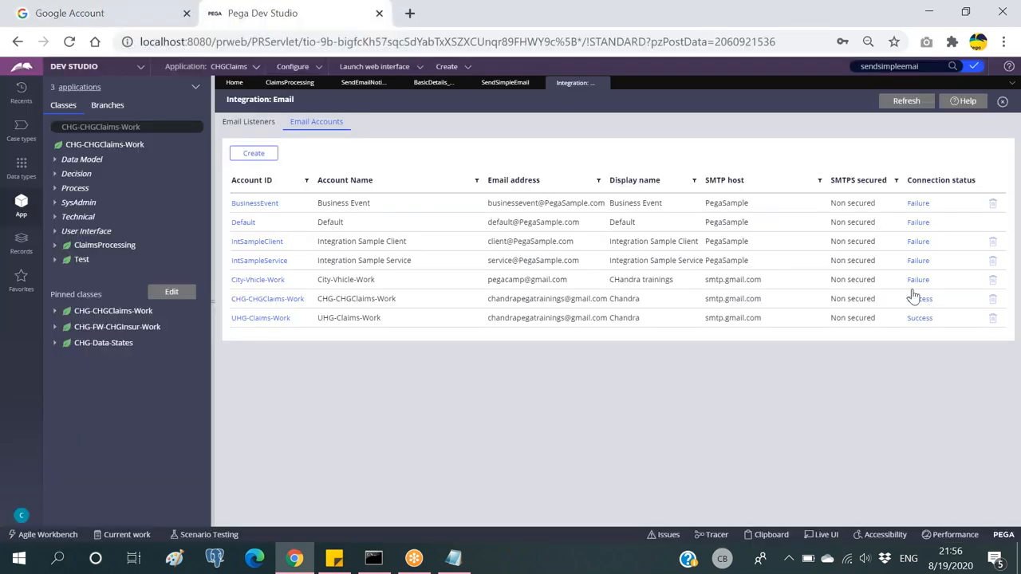
click(904, 102)
click(281, 307)
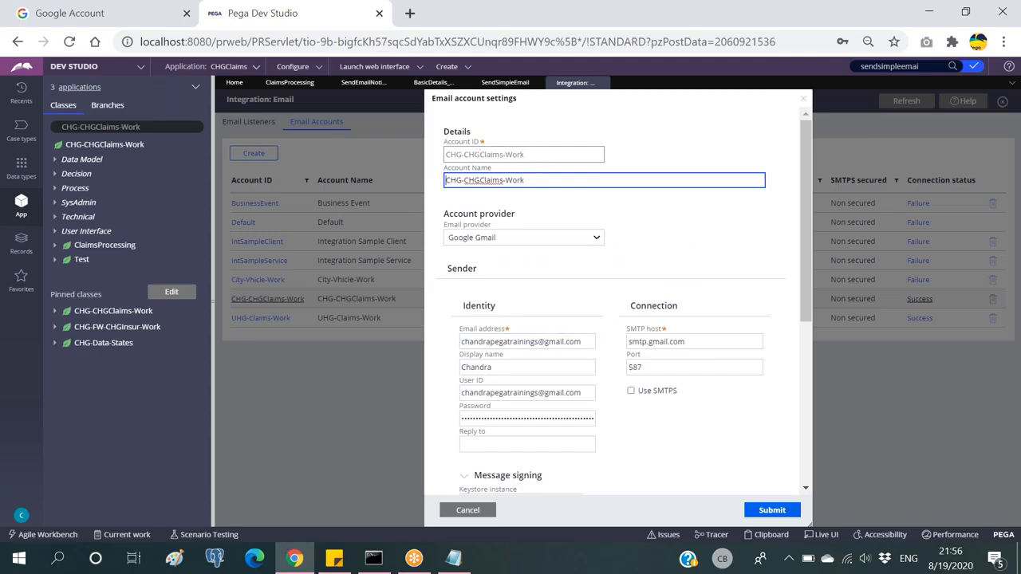
Step: Inspect the saved user ID and password, then close the account settings
double_click(503, 393)
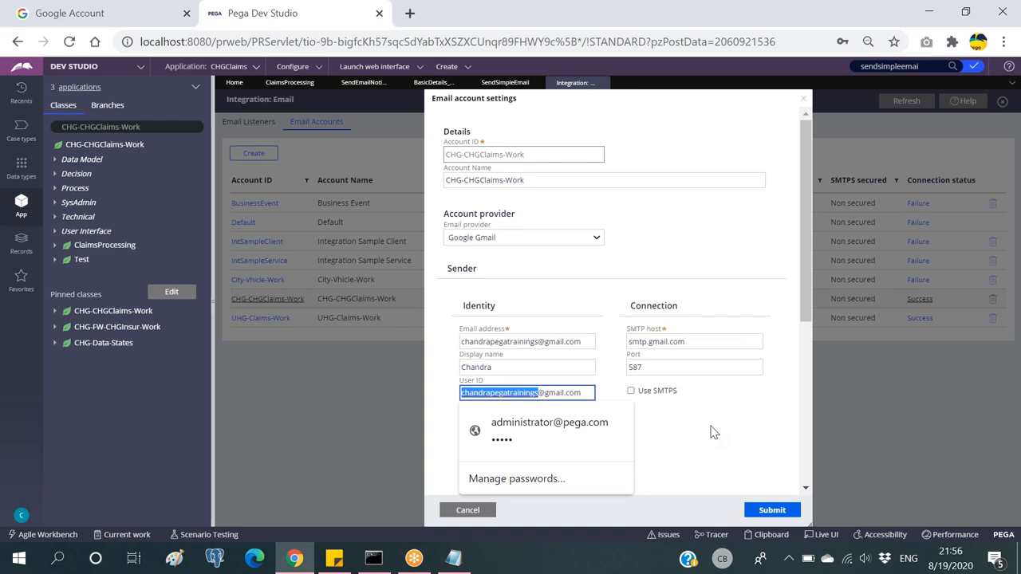
key(Tab)
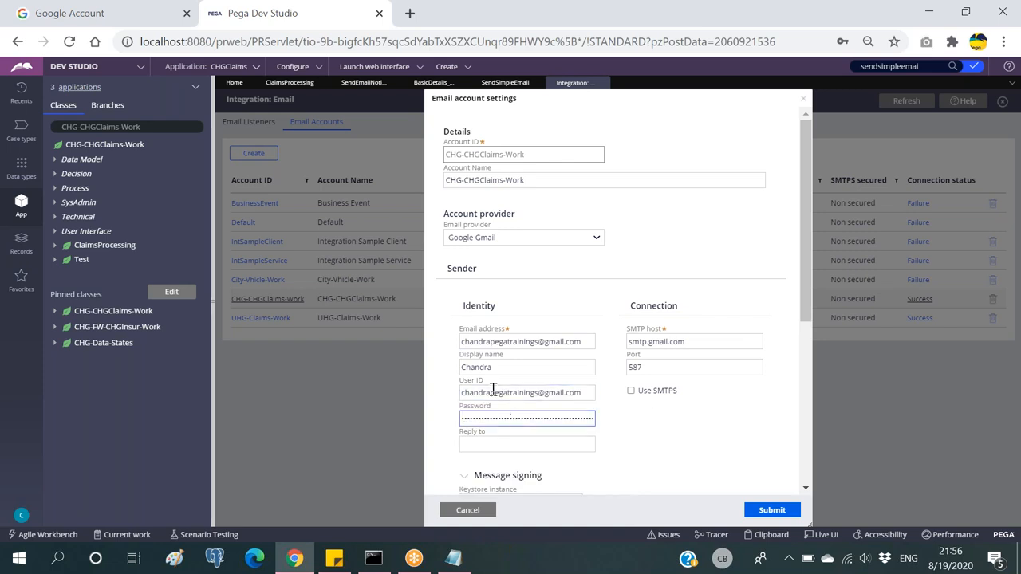
click(468, 510)
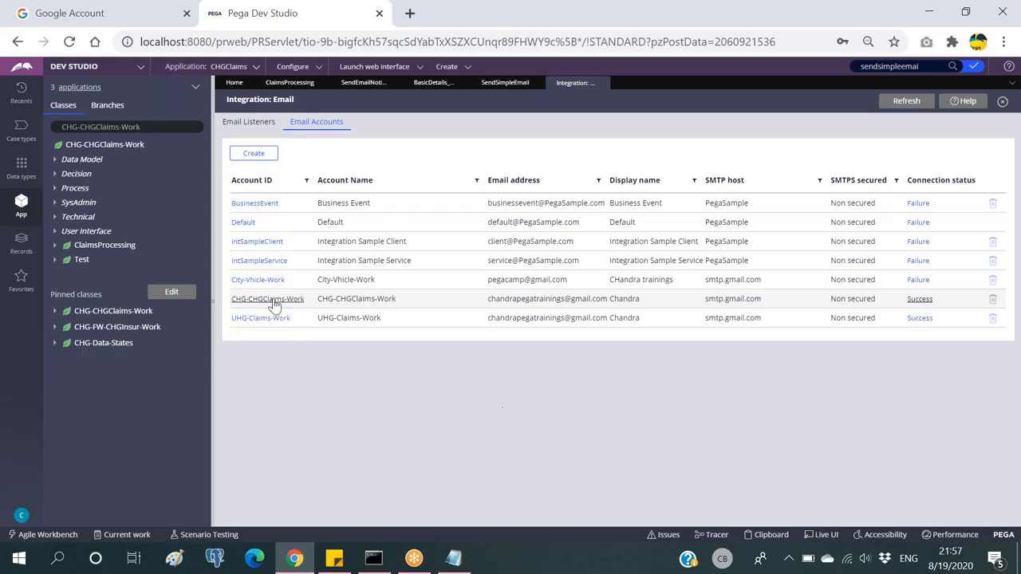
Step: Reopen CHG-CHGClaims-Work, recheck its user ID, cancel, and return to SendSimpleEmail
click(274, 300)
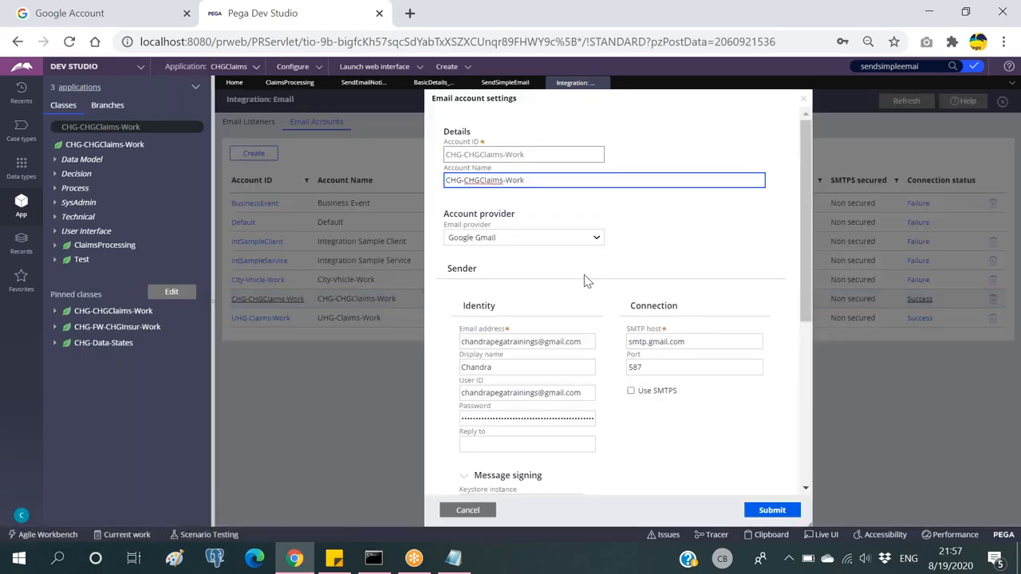
drag(463, 392, 582, 392)
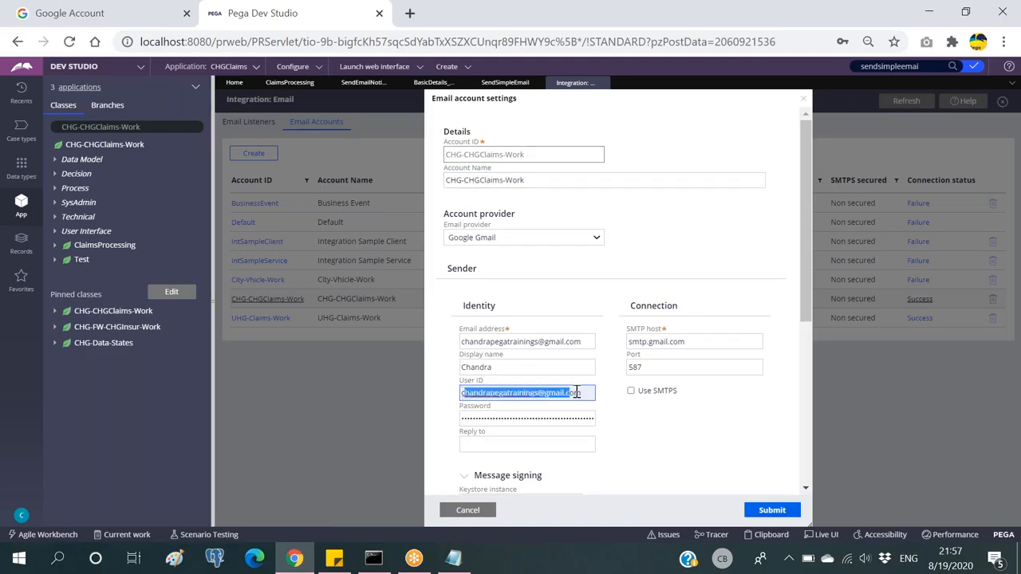
click(582, 395)
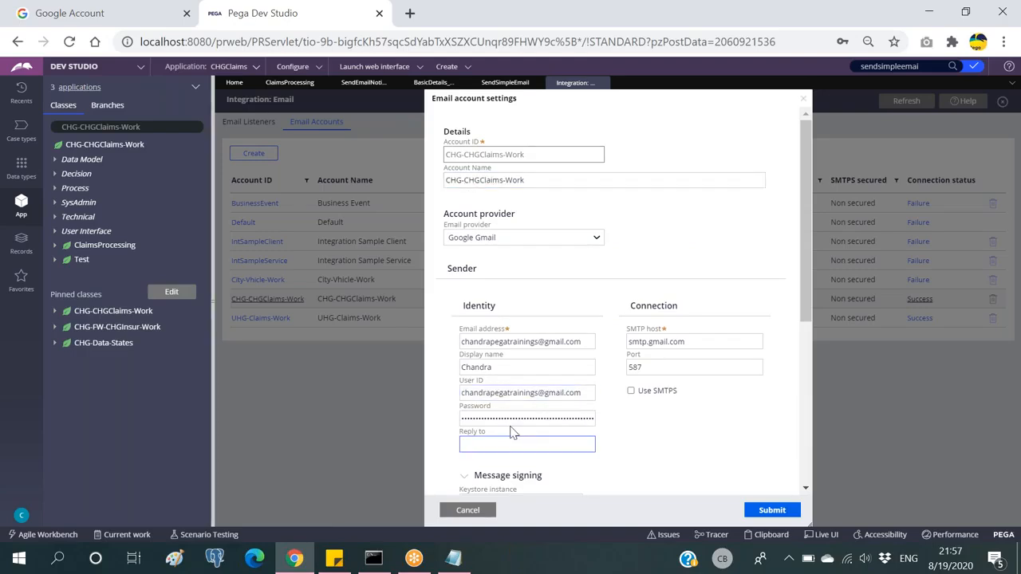
click(468, 510)
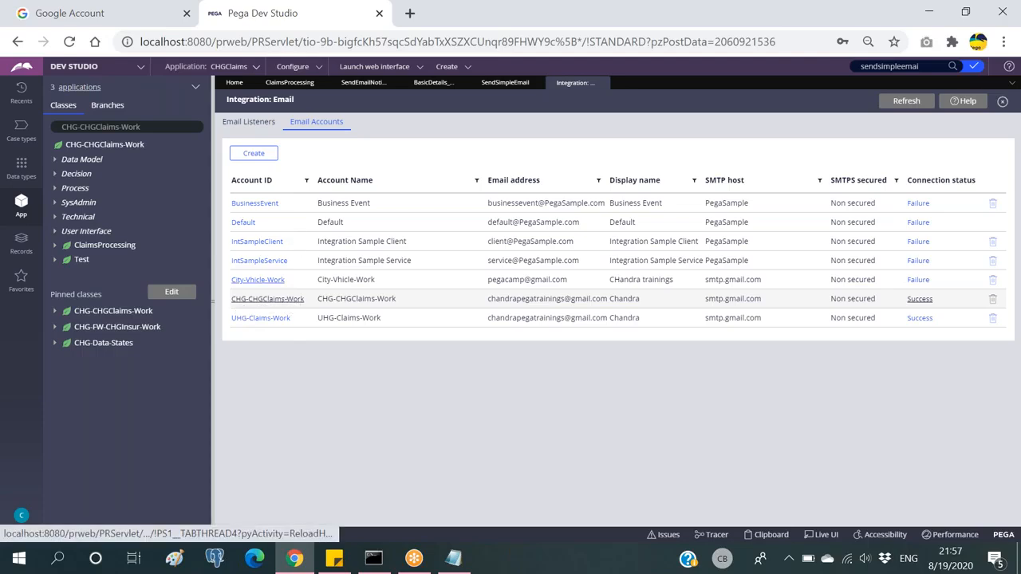
click(505, 83)
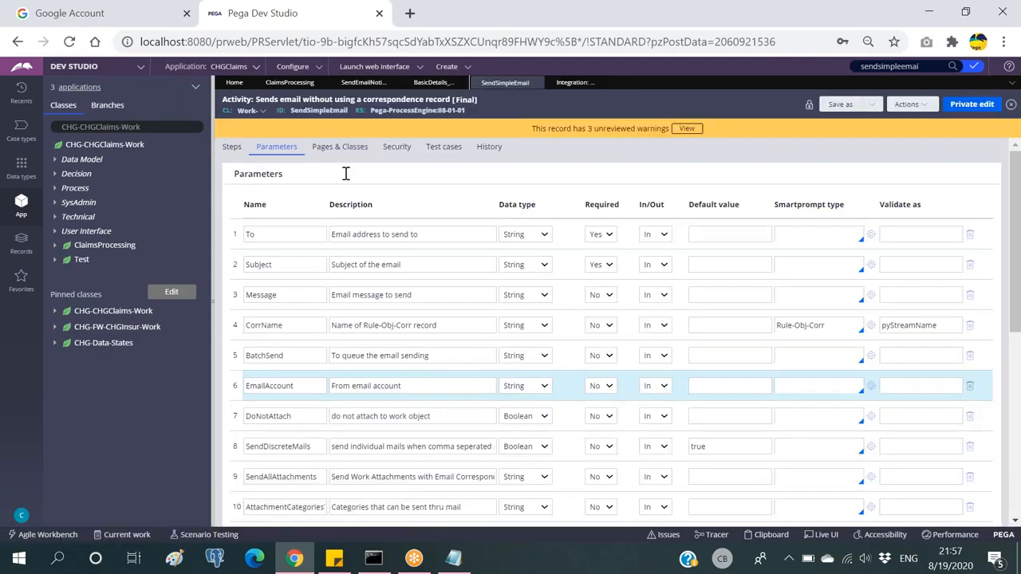
click(275, 387)
double_click(277, 387)
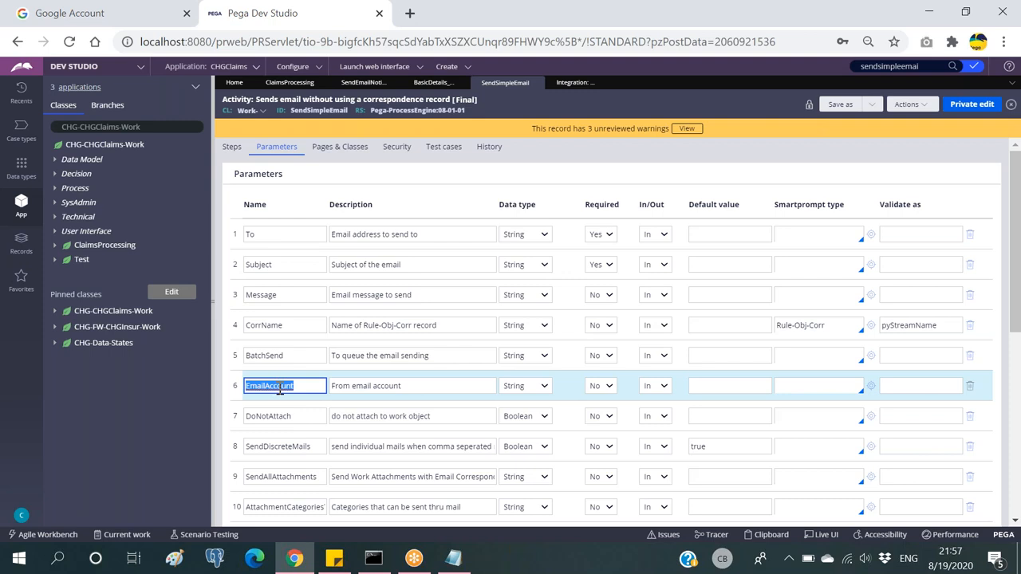
click(295, 385)
double_click(273, 387)
click(572, 84)
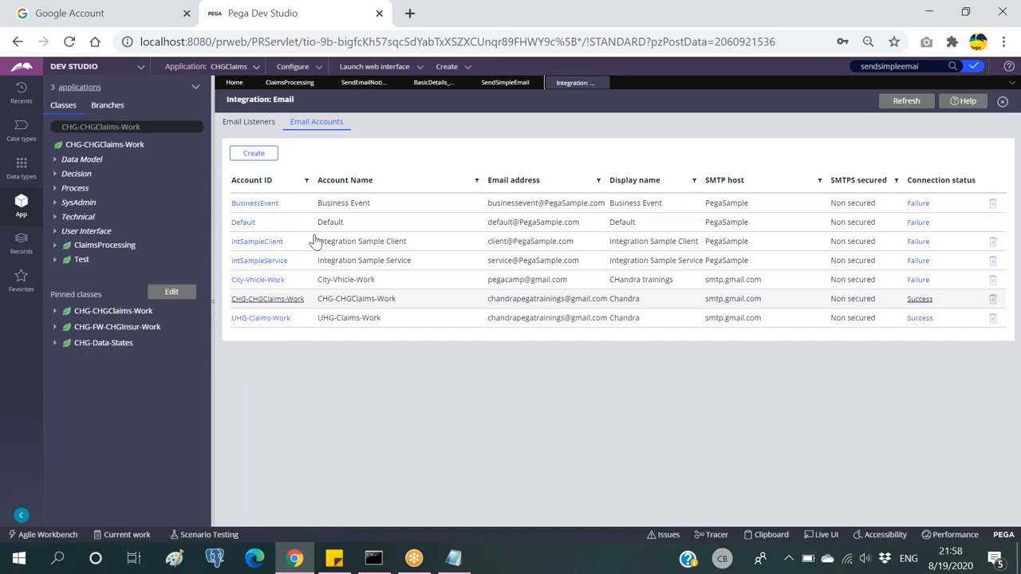
Step: Cancel the Send email settings and return to the BasicDetails flow
click(503, 80)
click(434, 83)
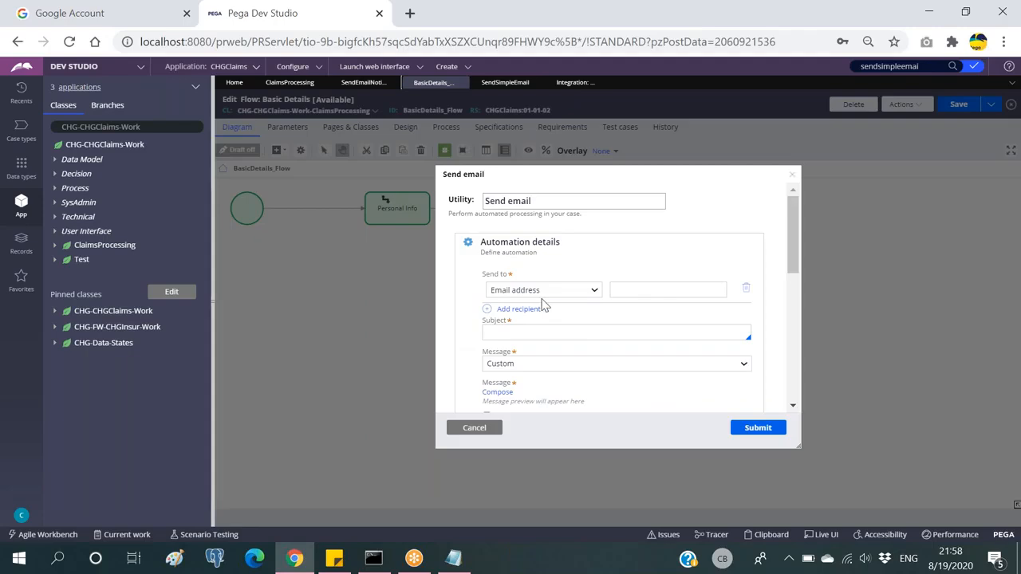
click(474, 427)
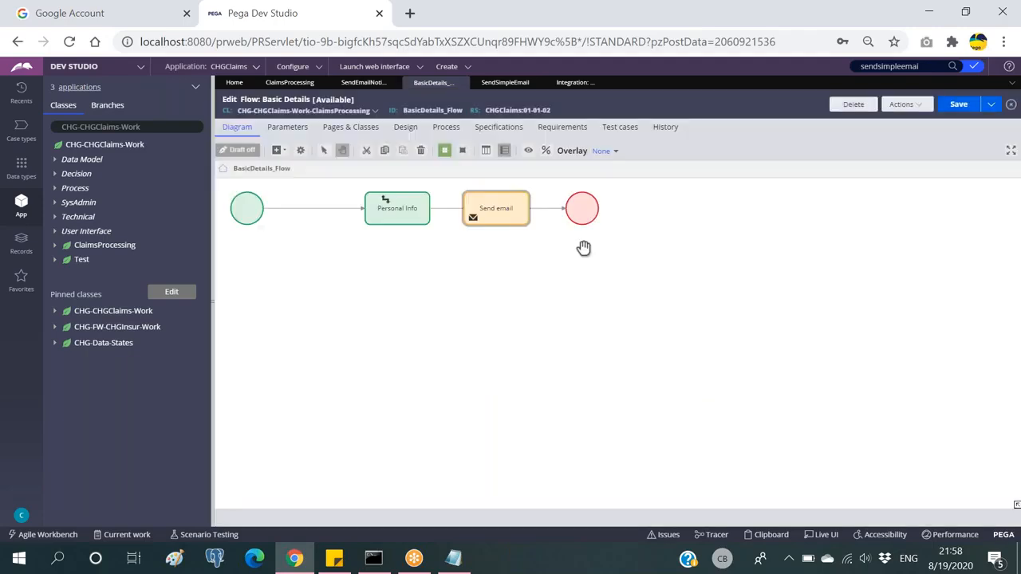
Step: Drag the Send email shape off the connector and refresh the flow to discard unsaved changes
click(399, 216)
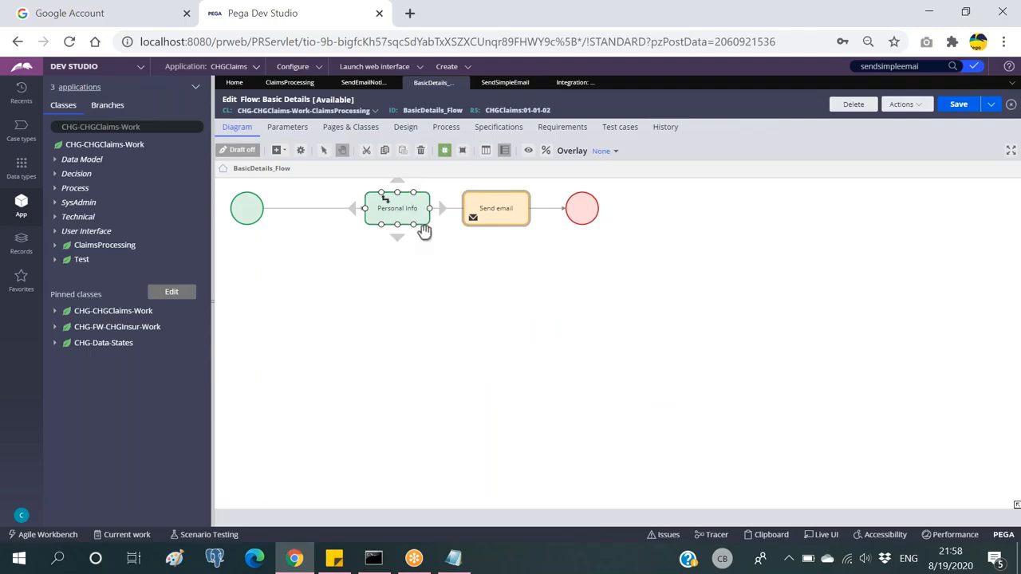
click(496, 208)
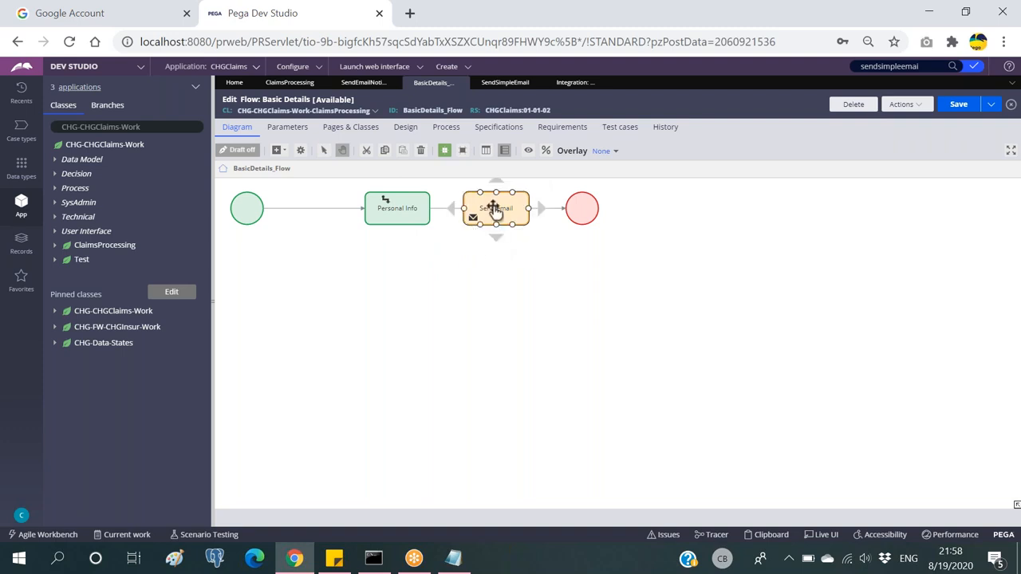
drag(495, 207, 499, 257)
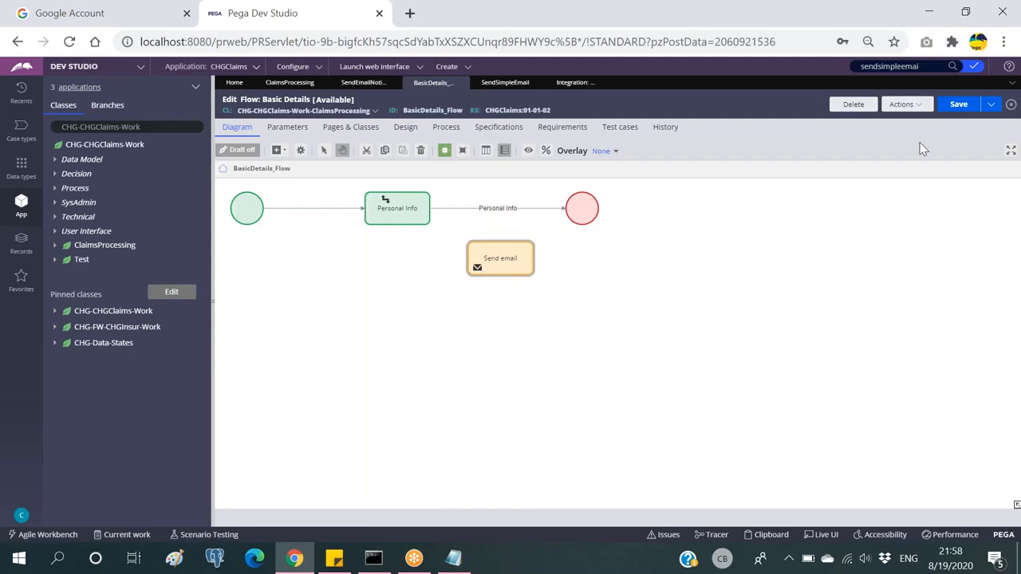
click(904, 104)
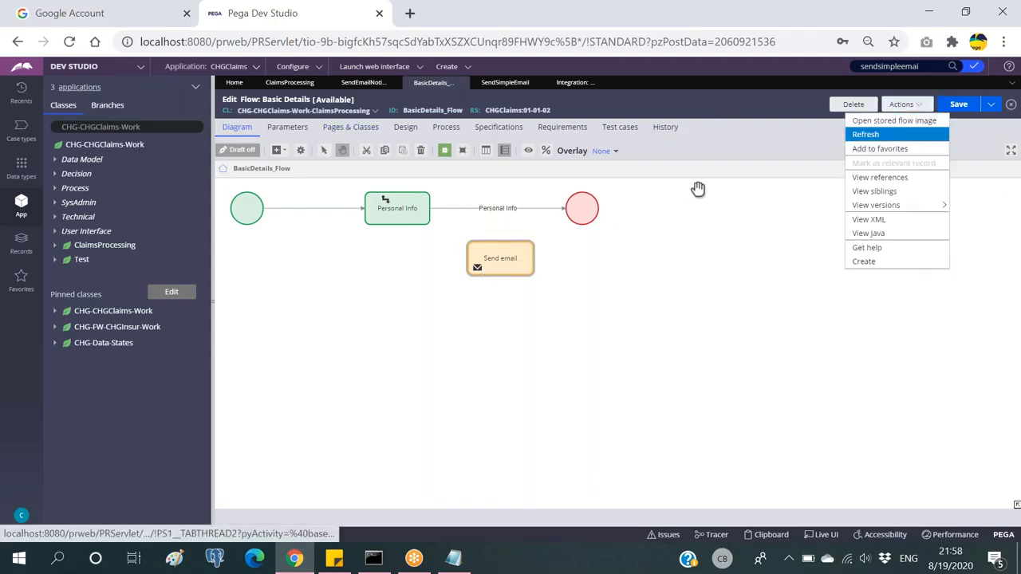
click(865, 134)
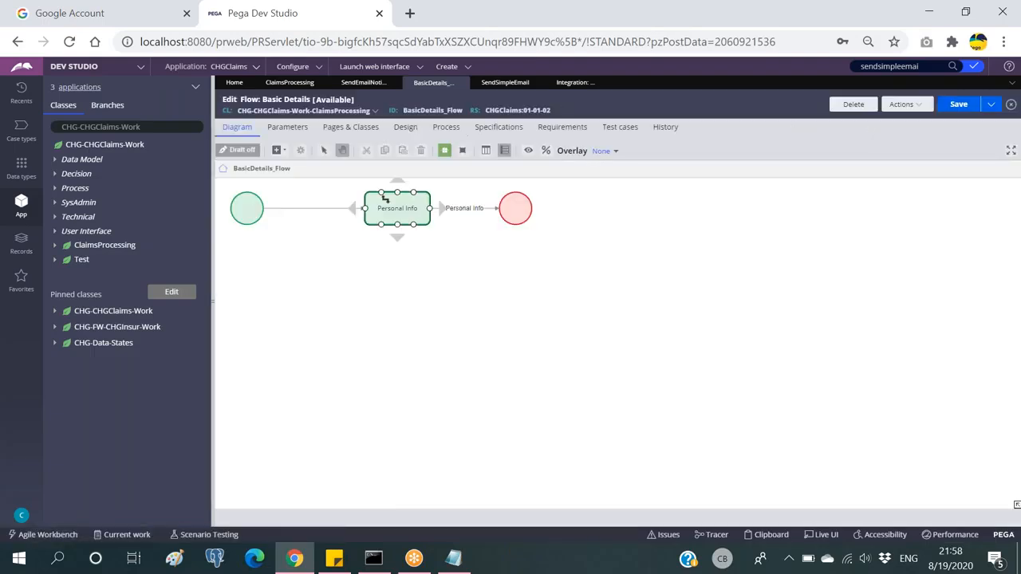
Step: Check the email accounts list, then return to the BasicDetails flow's shape menu
click(571, 85)
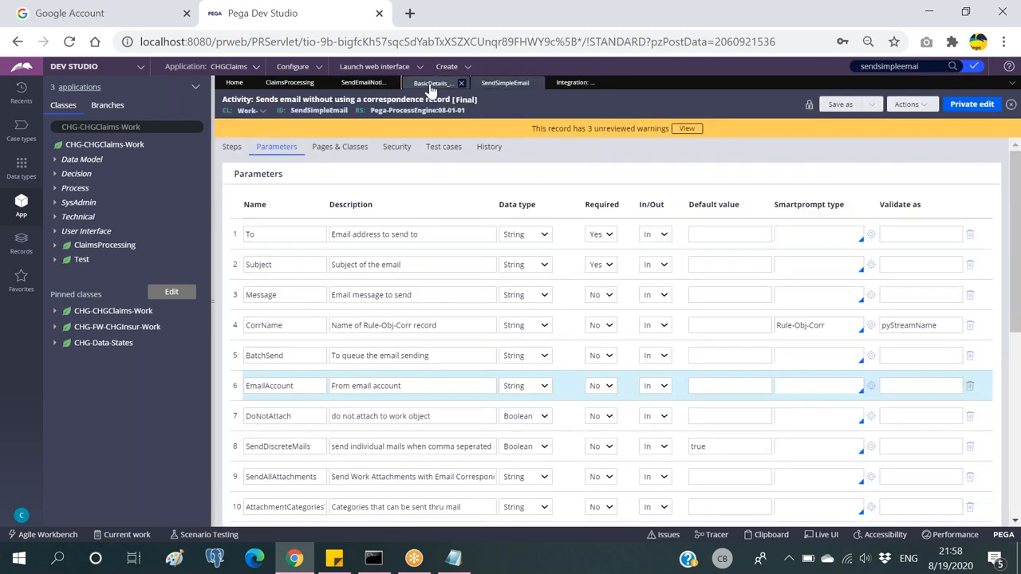
click(429, 84)
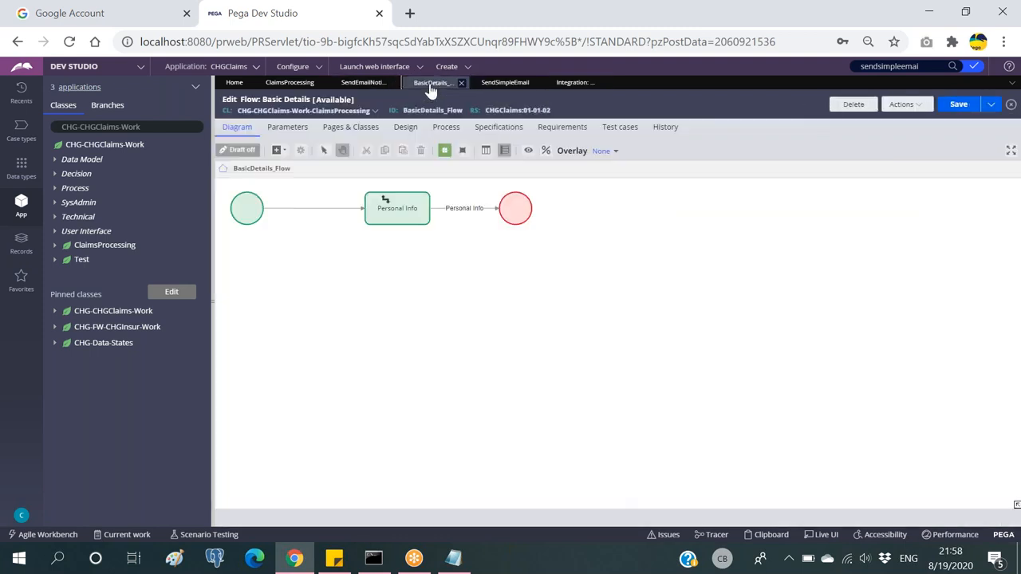
click(276, 150)
mouse_move(311, 297)
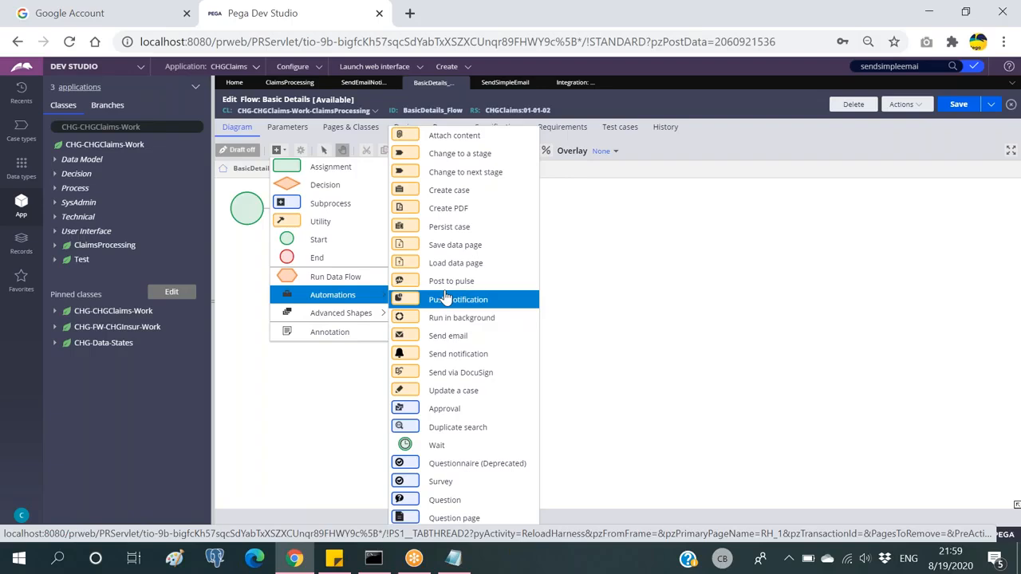
Step: Place a Send email automation and wire Personal Info → Send email → End
click(437, 336)
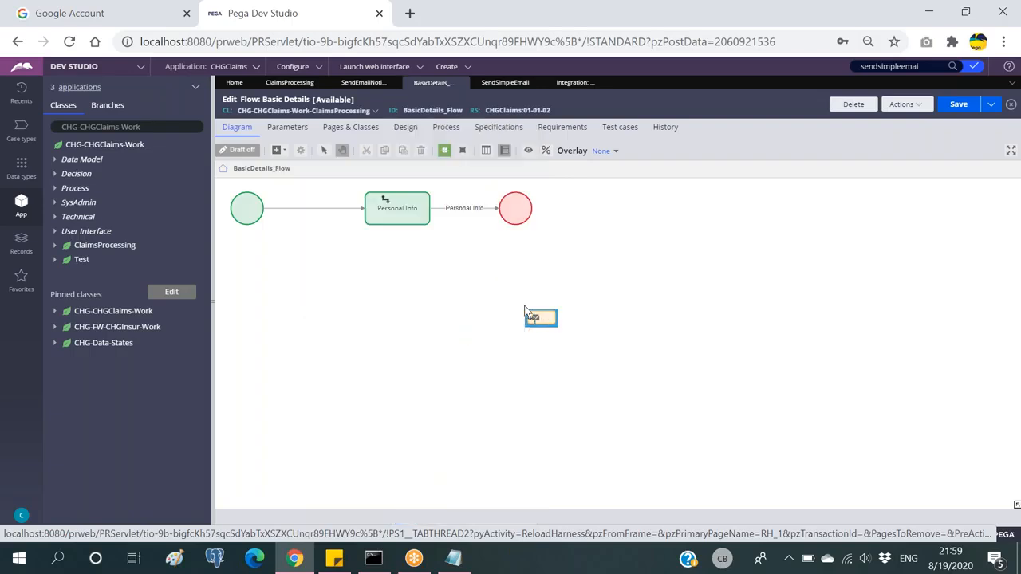
click(456, 239)
drag(520, 206, 603, 209)
click(556, 210)
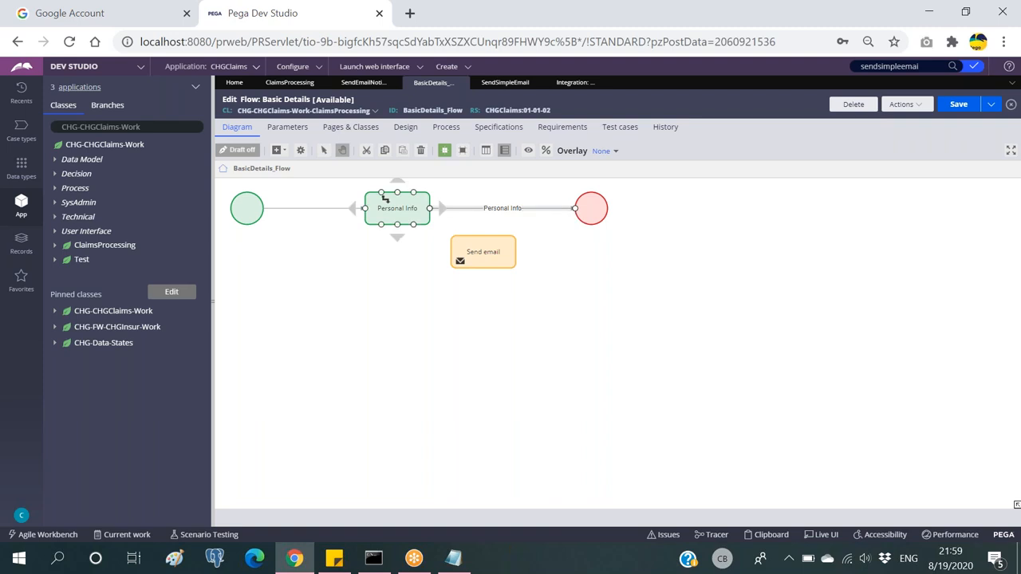
click(400, 206)
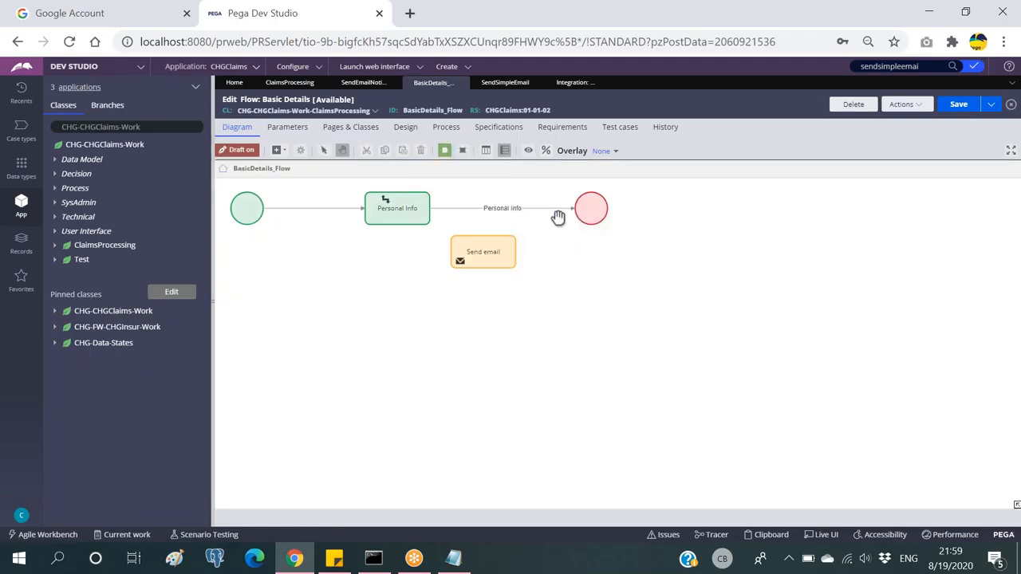
click(568, 210)
drag(568, 210, 597, 230)
drag(485, 251, 514, 224)
Step: Line up Send email between Personal Info and End, then open its settings
drag(597, 211, 643, 212)
drag(524, 221, 524, 224)
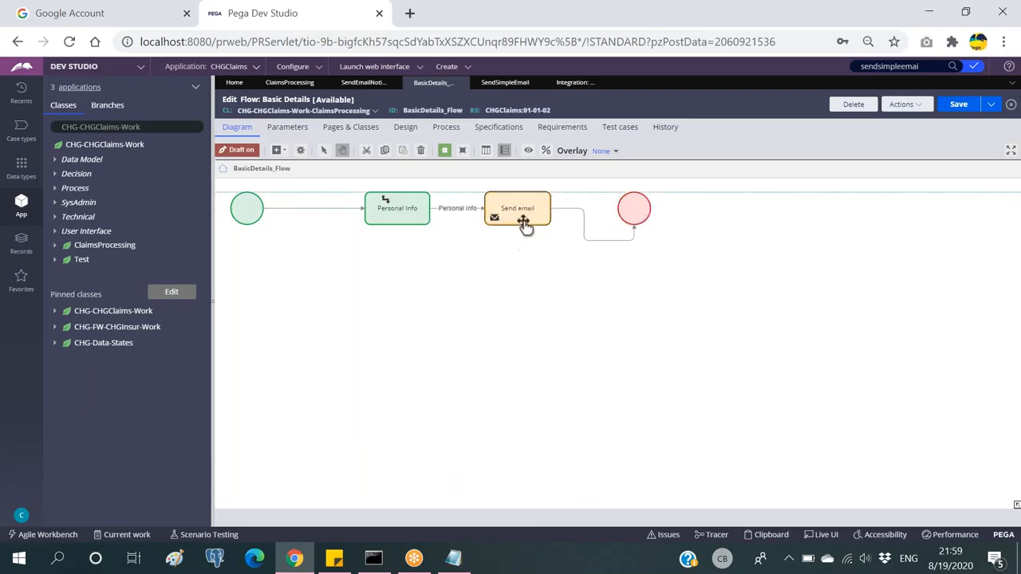
click(605, 239)
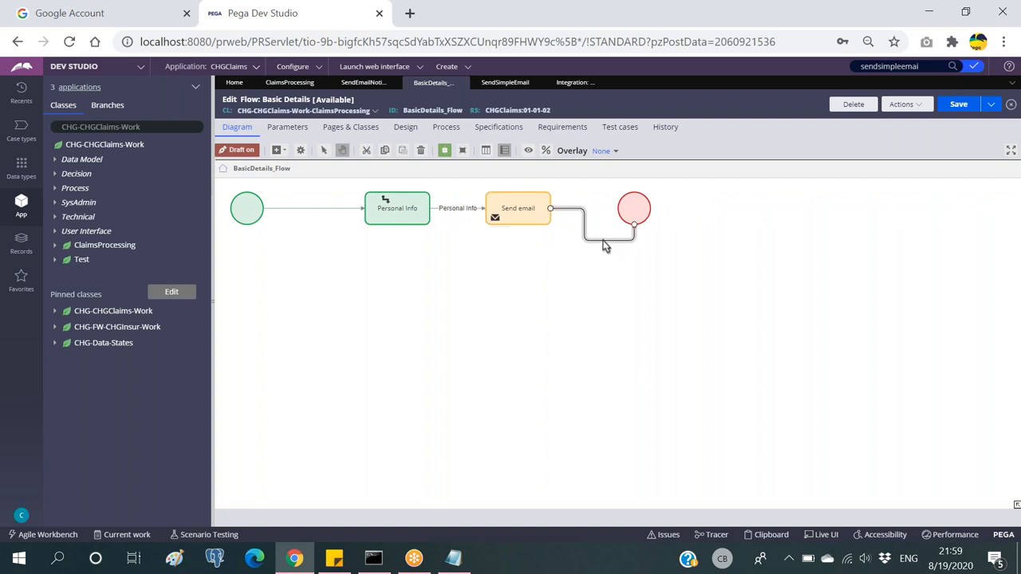
drag(642, 213, 651, 212)
click(530, 216)
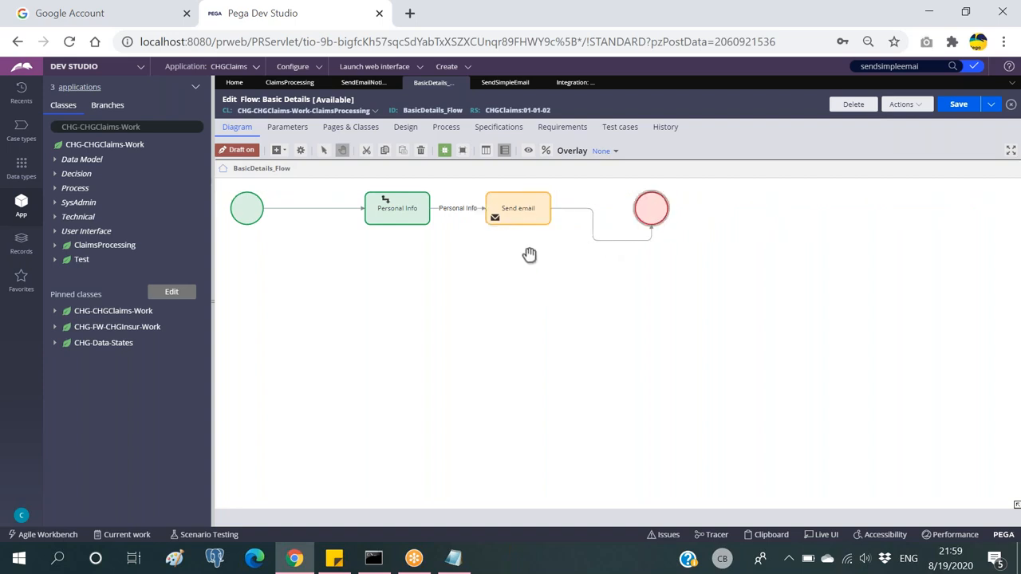
mouse_move(515, 212)
mouse_down()
mouse_move(525, 209)
mouse_move(516, 220)
mouse_up()
click(515, 217)
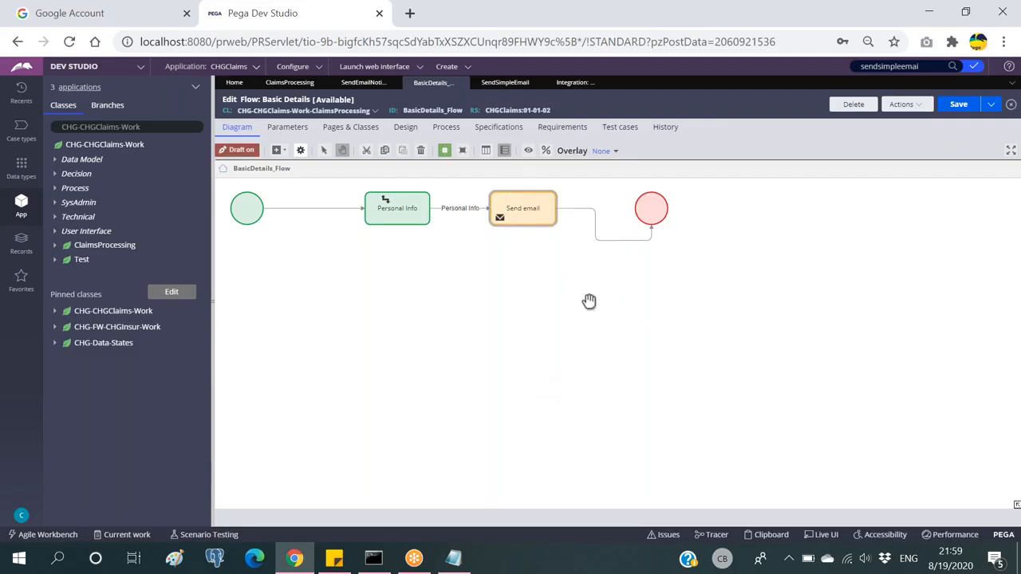
click(524, 209)
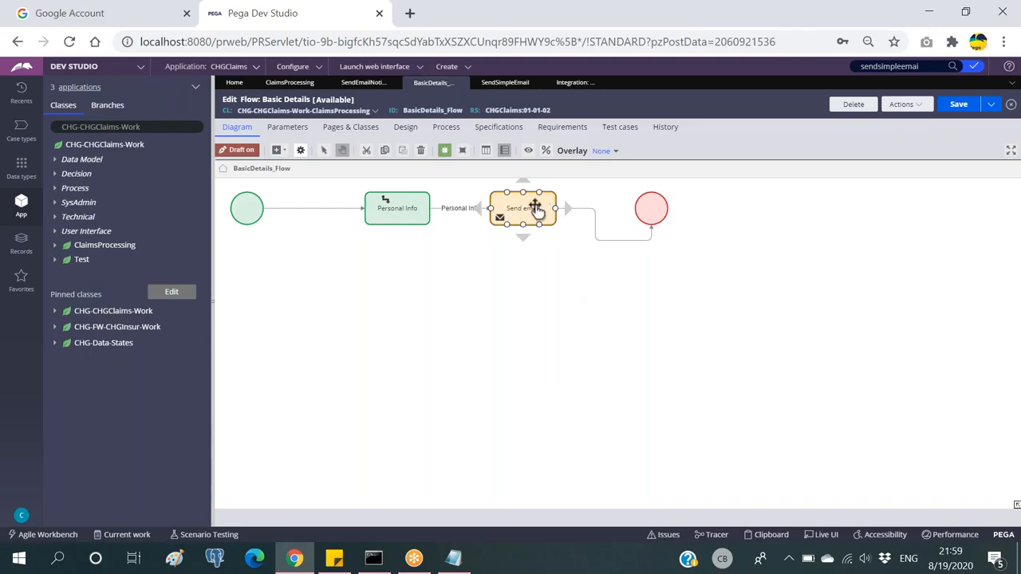
double_click(536, 209)
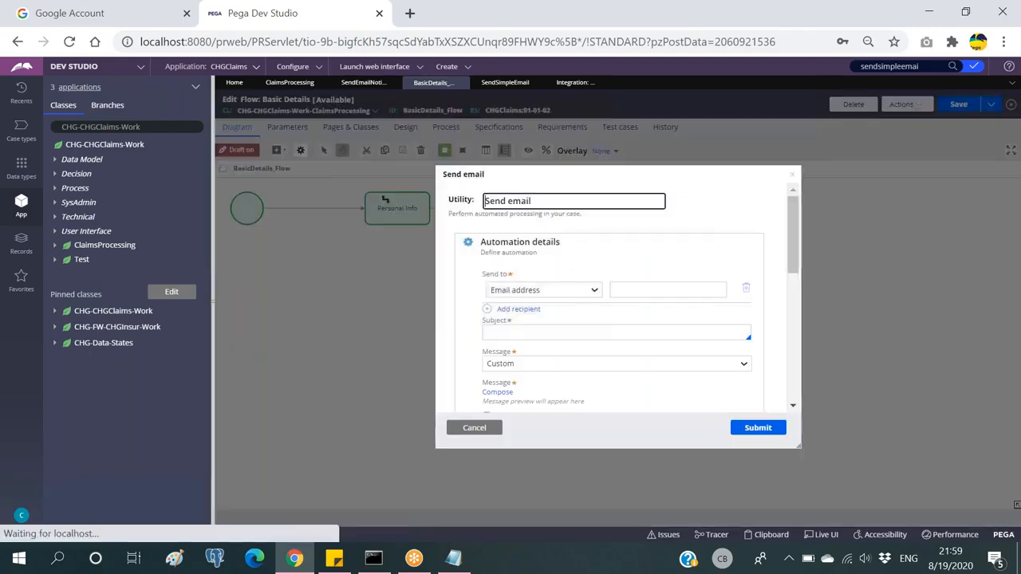
Step: Send the email to the data field .CustDetails.Mail
click(646, 290)
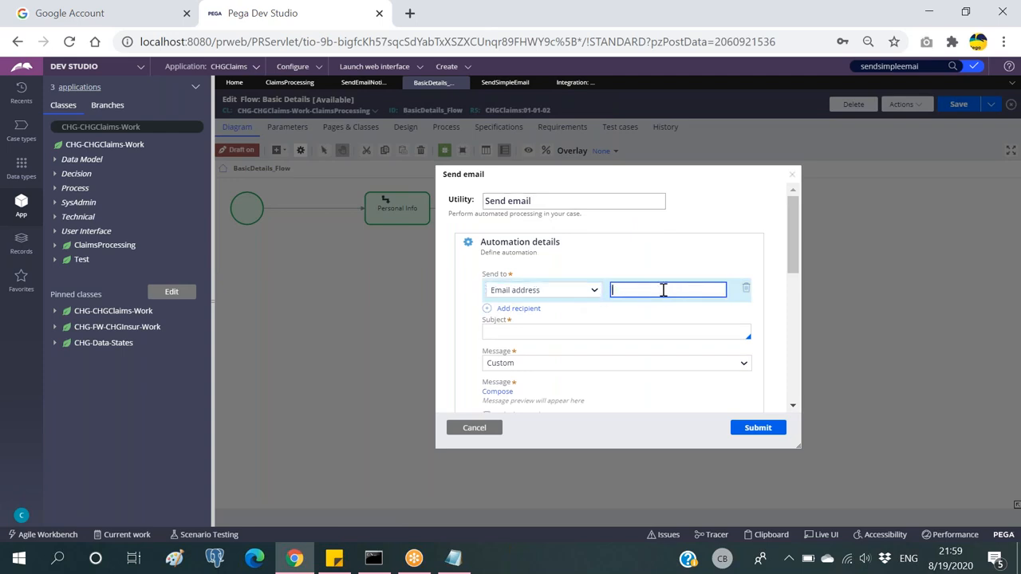
click(564, 289)
click(521, 313)
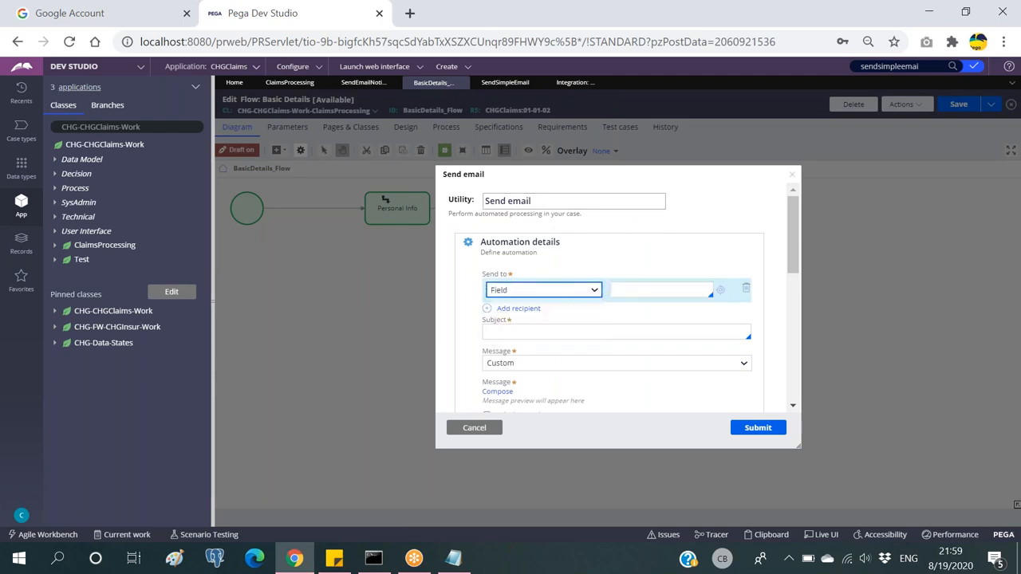
click(708, 291)
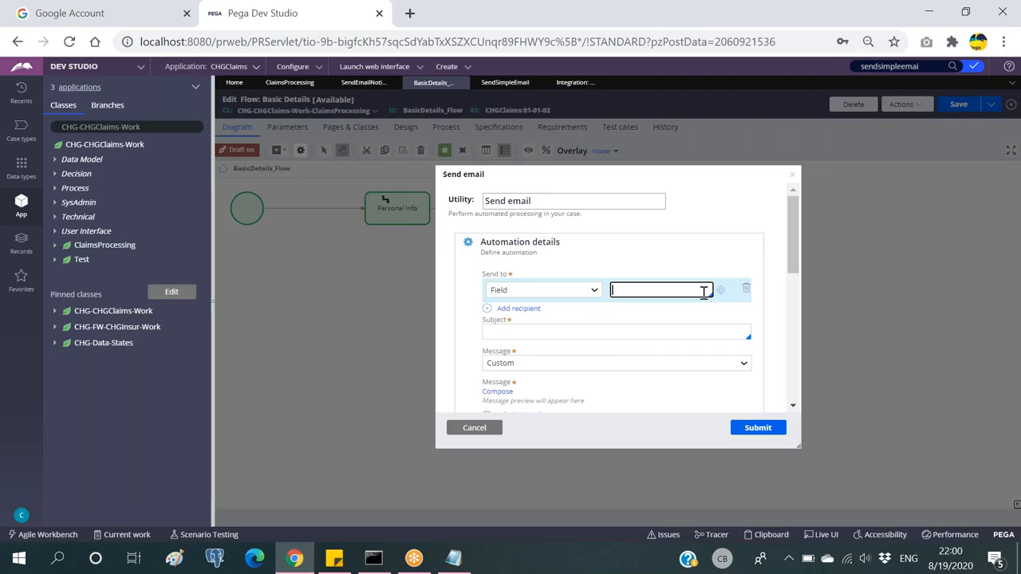
key(Down)
key(Down)
key(Down)
key(Down)
key(Down)
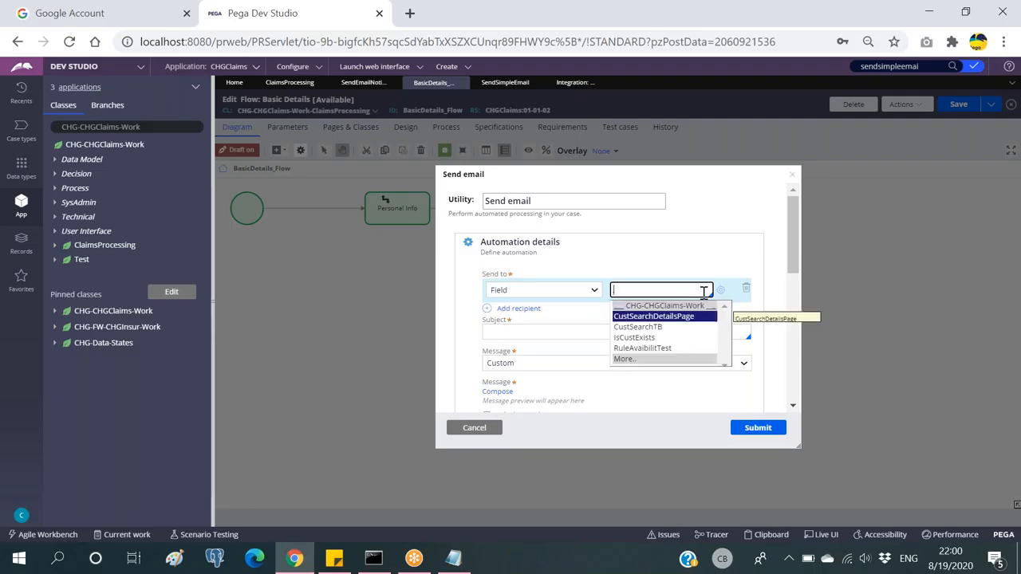
key(Return)
key(Down)
key(Down)
key(Down)
key(Down)
key(Down)
key(Down)
key(Down)
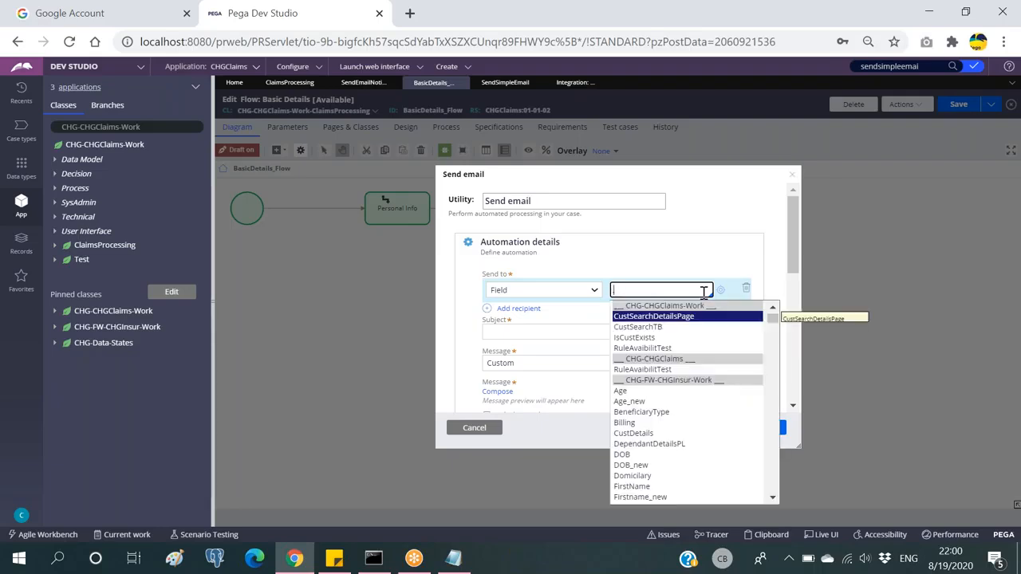
key(Down)
key(Down)
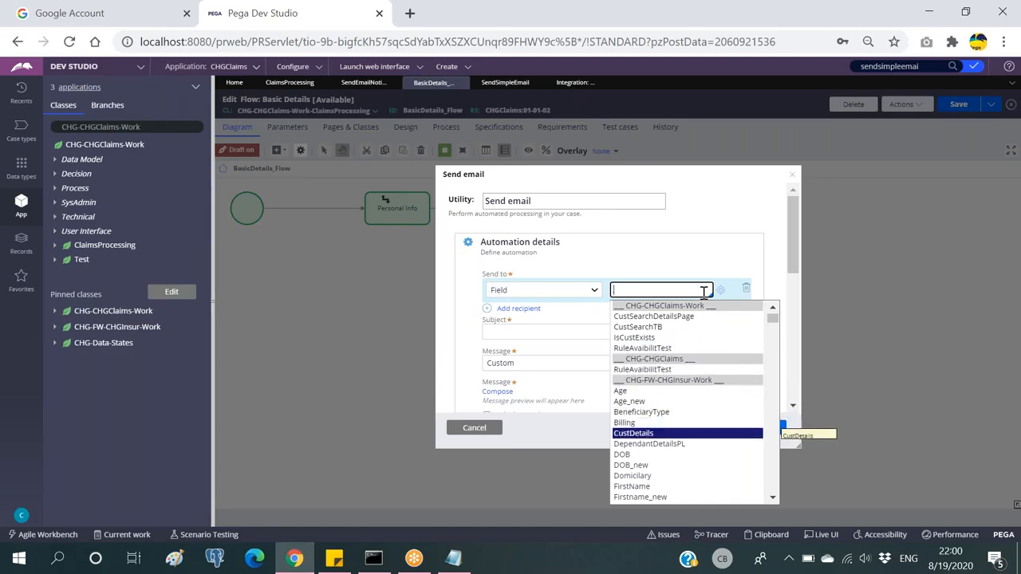
key(Return)
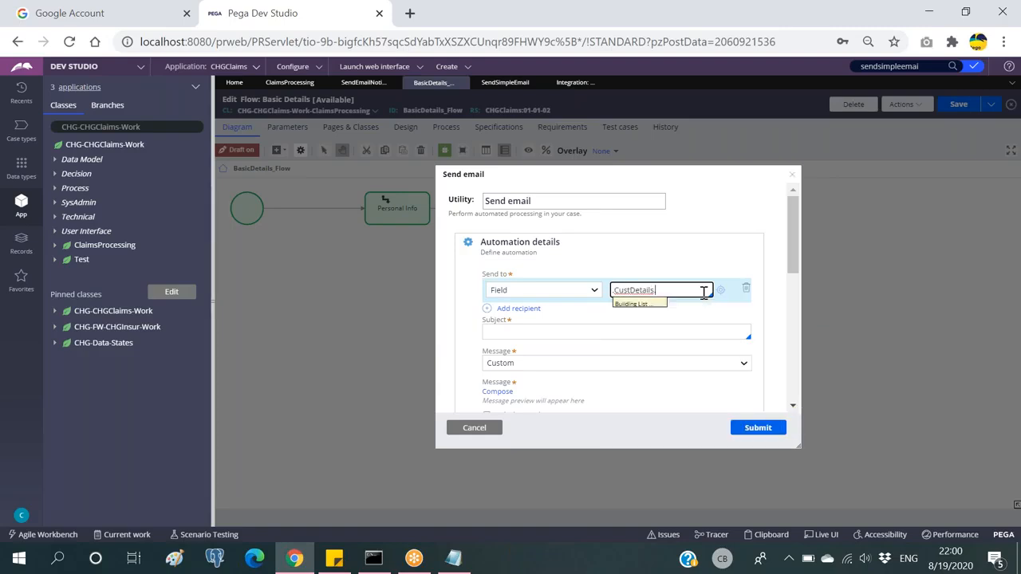
text(.)
key(Down)
key(Down)
key(Down)
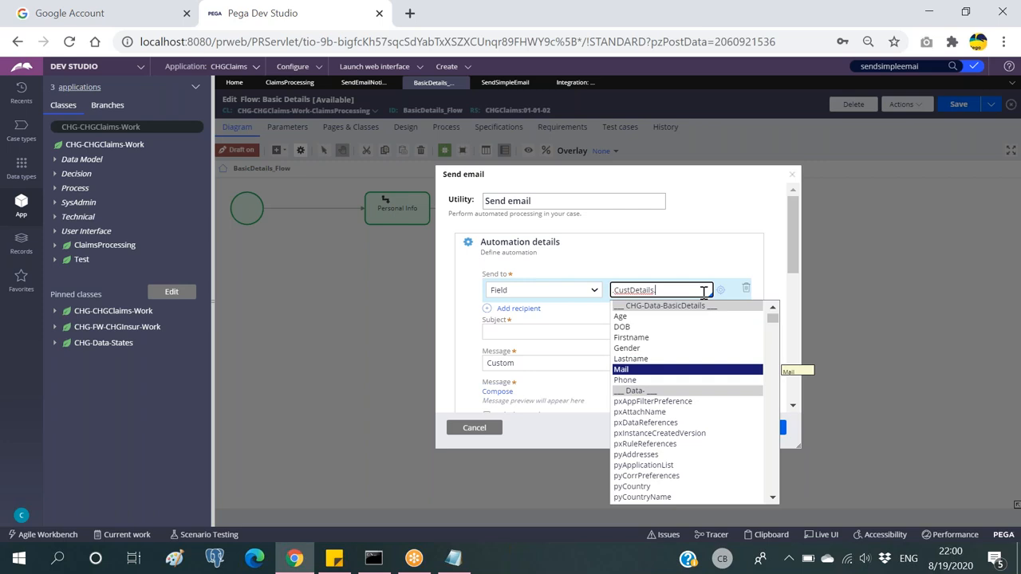
key(Return)
Step: Set subject 'Thanks for Registering' and a Custom message, then start composing it
click(659, 332)
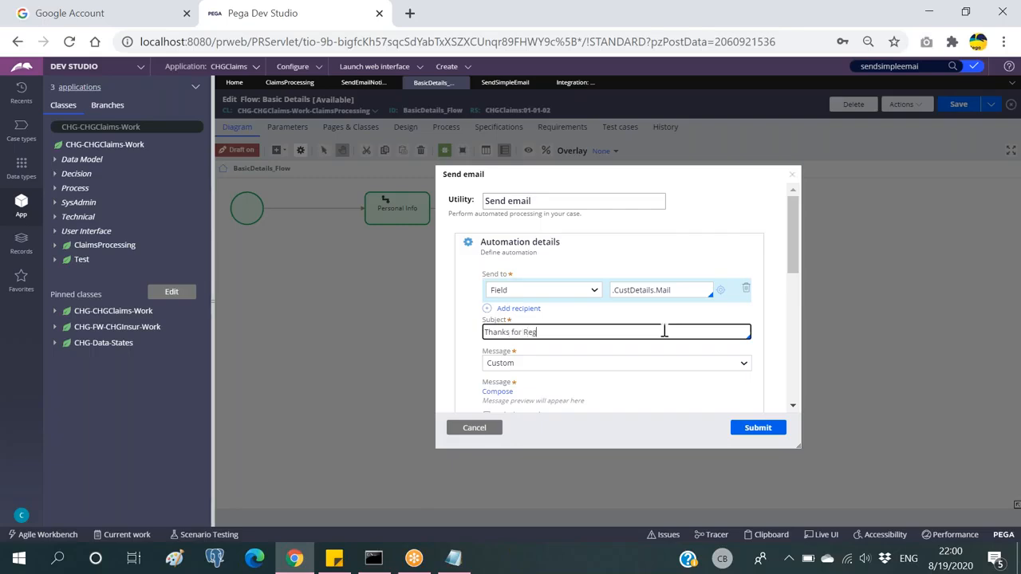
text(Thanks for Registering)
scroll(659, 272, down, 1)
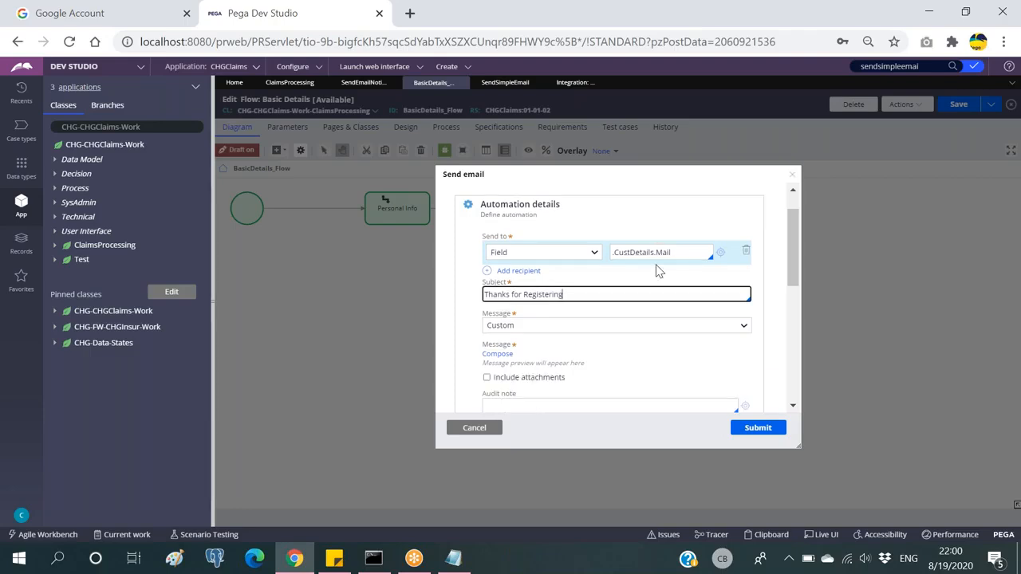
click(561, 288)
click(536, 294)
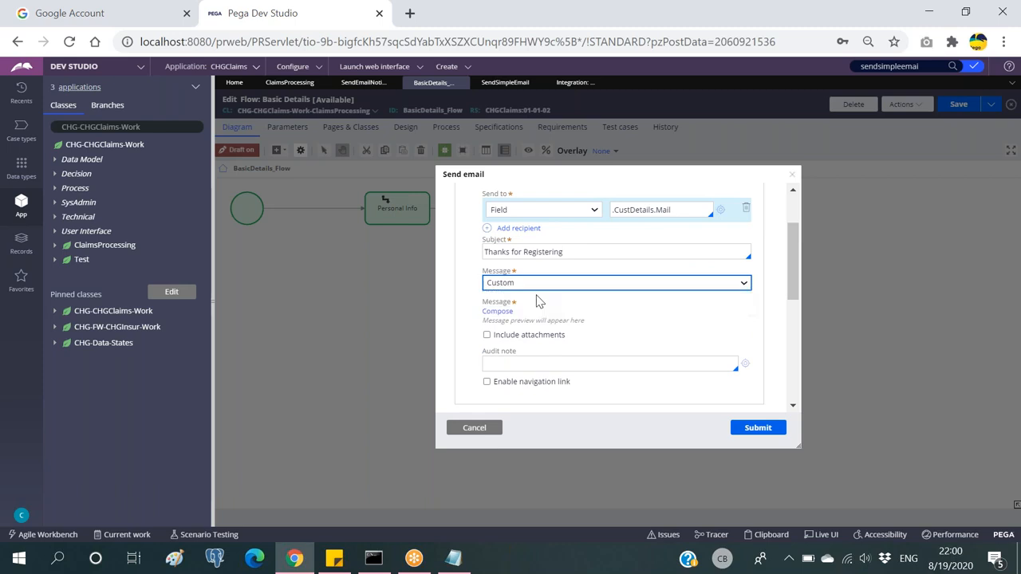
click(502, 312)
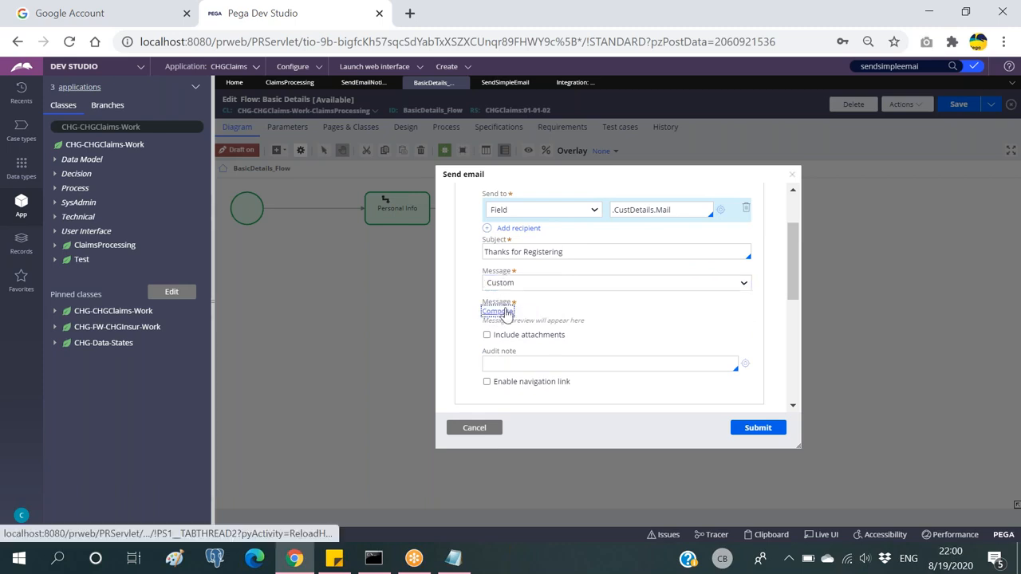
Step: Write the body 'Thanks for Registering. Thanks, Amazon.' and submit the Send email settings
text(Thanks for Re)
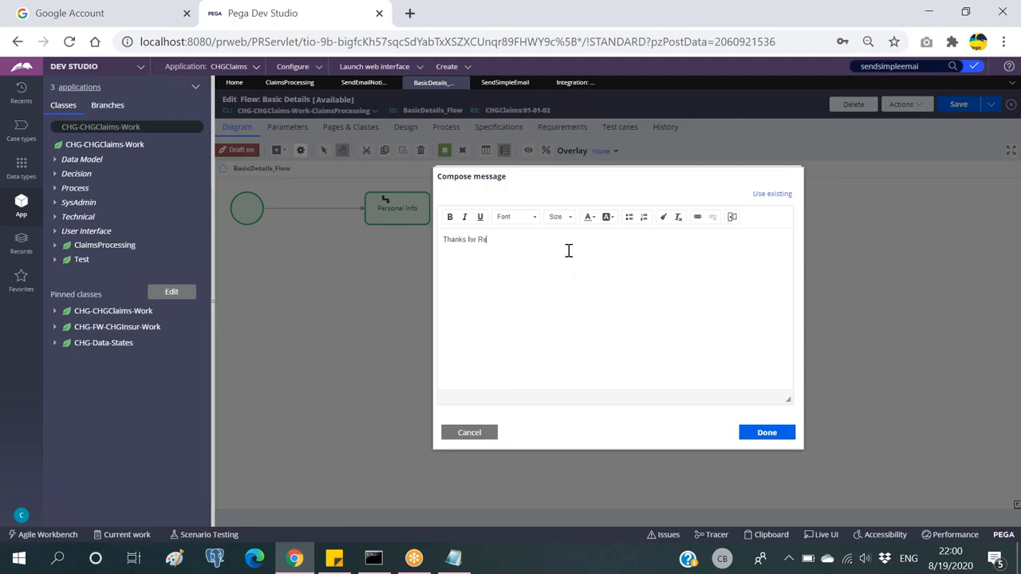
text(gistering.)
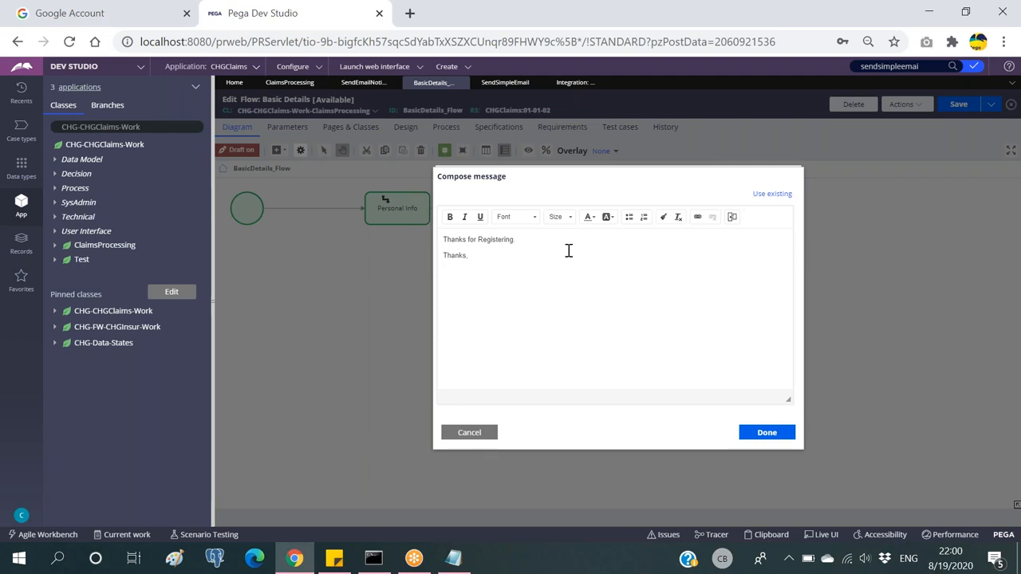
text(Amarna)
click(769, 435)
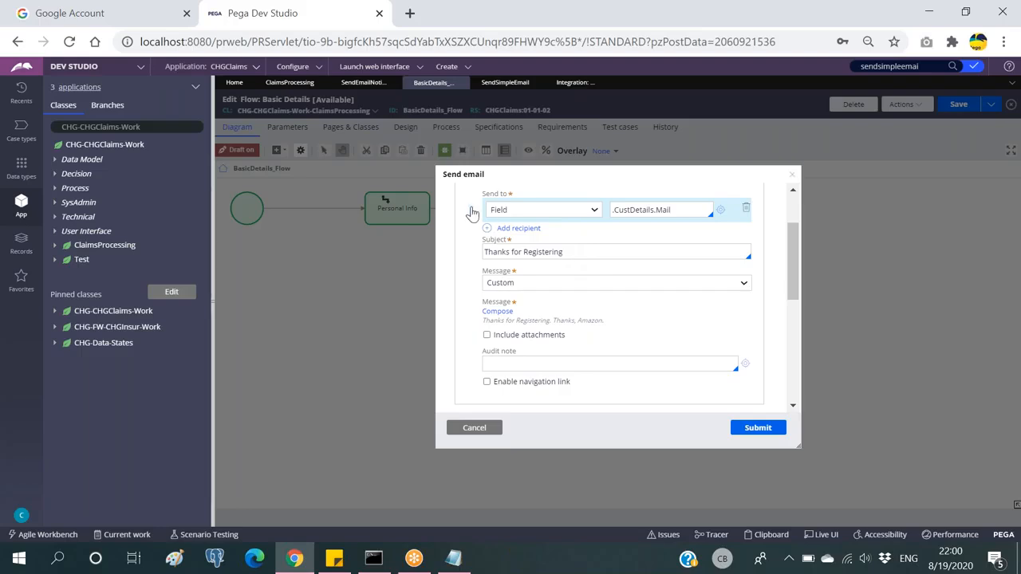
scroll(673, 357, down, 3)
scroll(620, 342, up, 2)
click(757, 428)
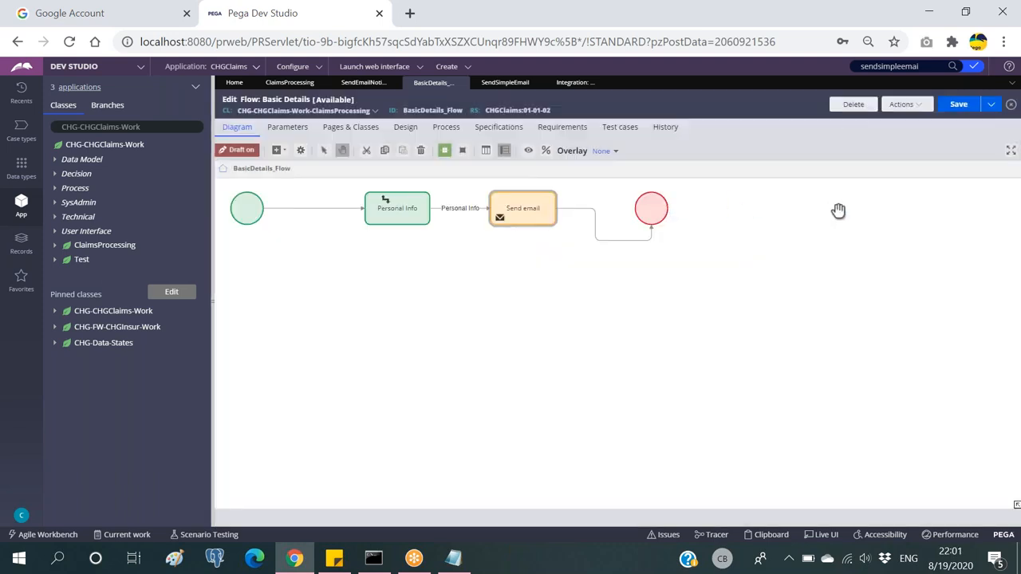
click(522, 209)
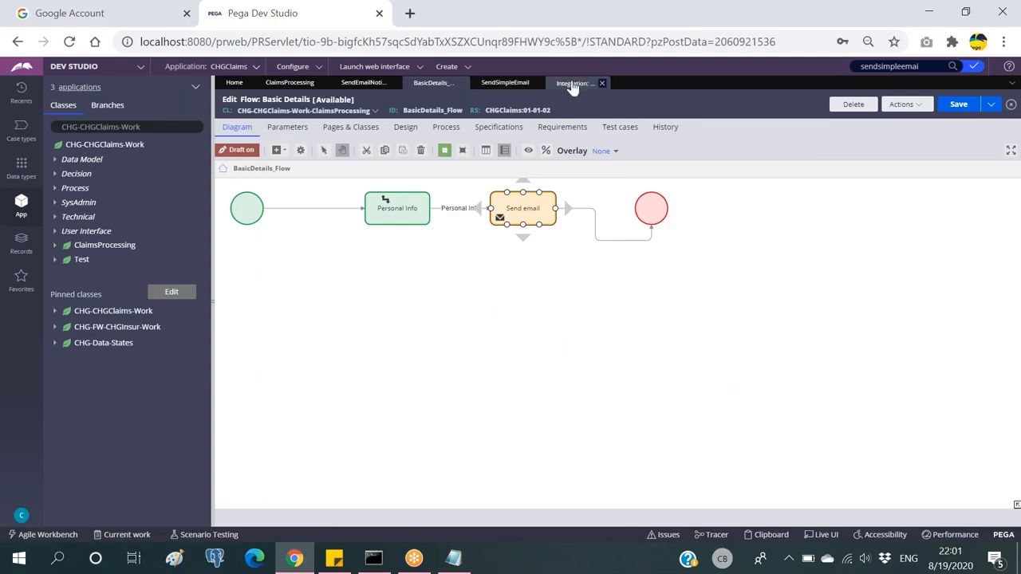
Step: Save the Personal Info → Send email → End flow, close its tab, and go to ClaimsProcessing
click(611, 216)
click(524, 205)
click(421, 200)
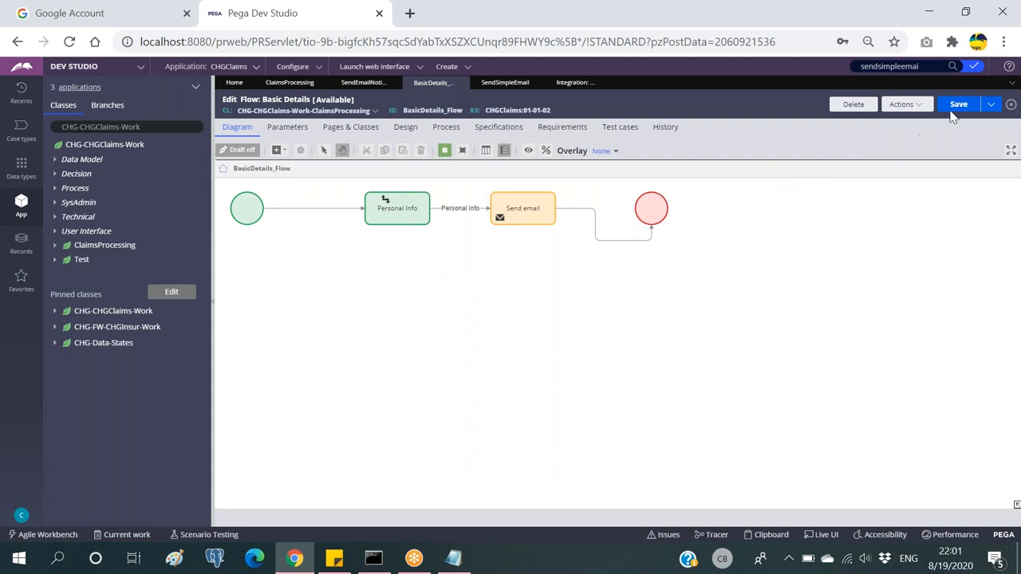
click(958, 107)
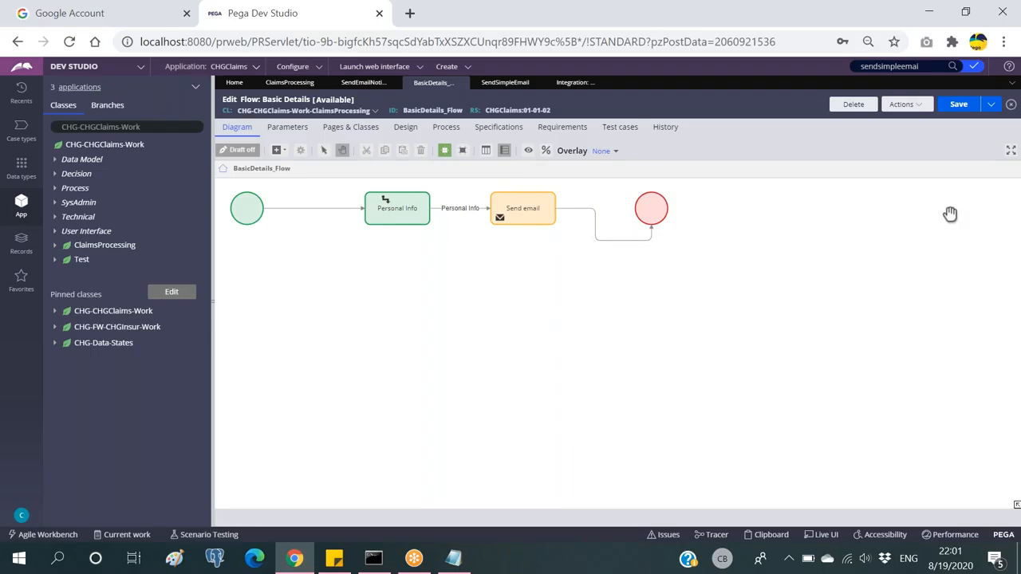
click(960, 104)
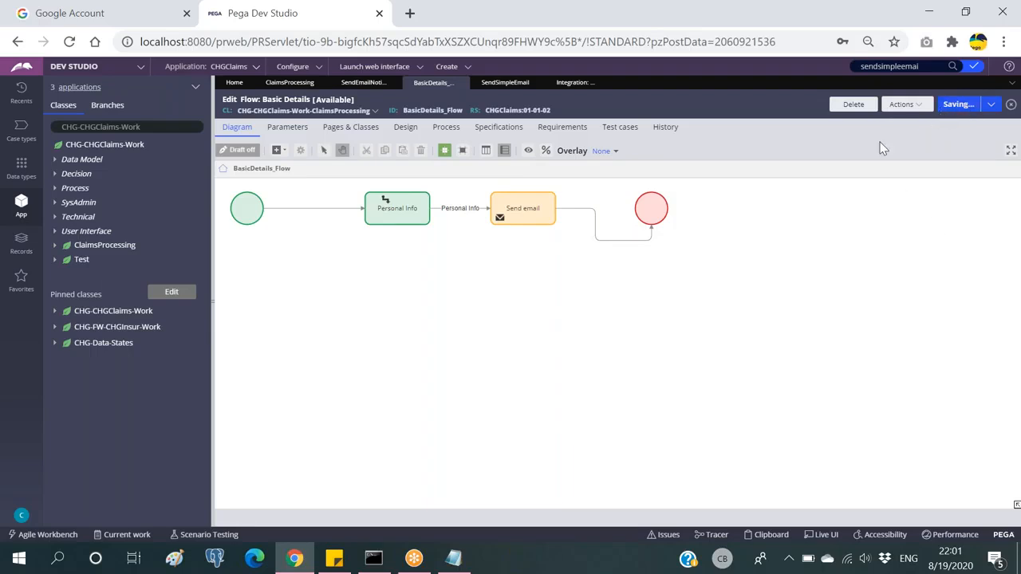
click(461, 83)
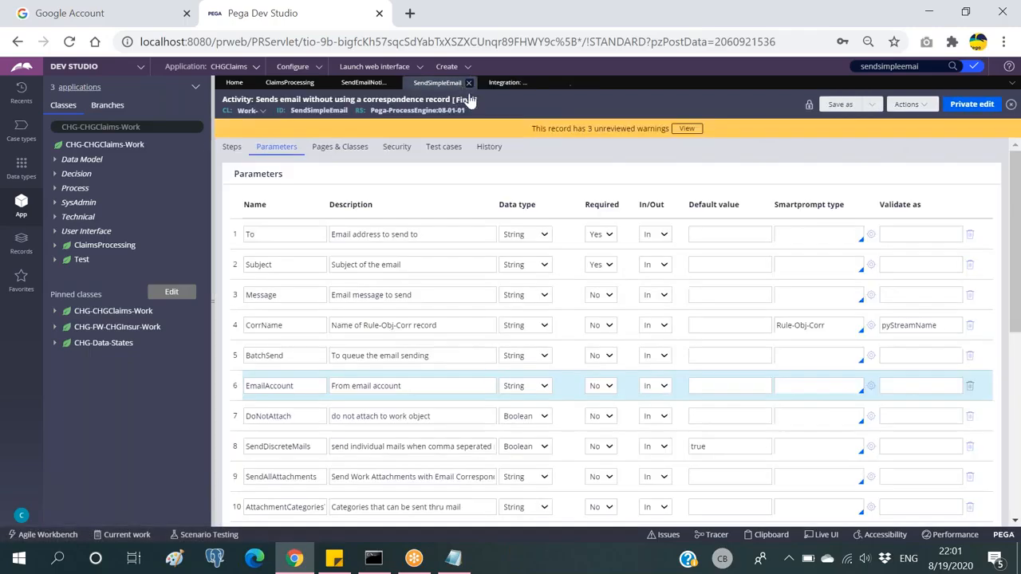
click(294, 84)
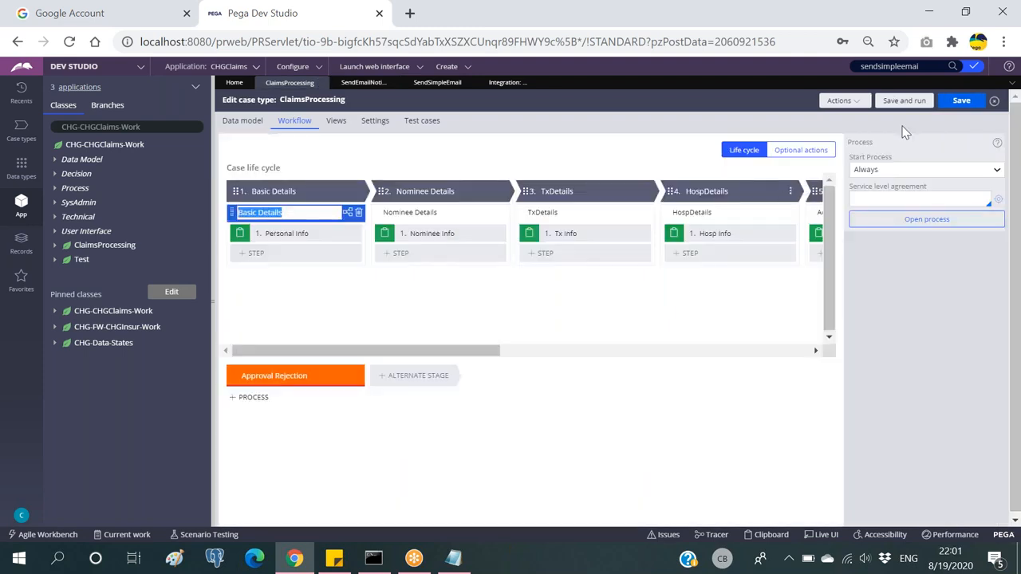
Step: Refresh ClaimsProcessing via Actions, review the Send email step's message setting, and save
click(841, 101)
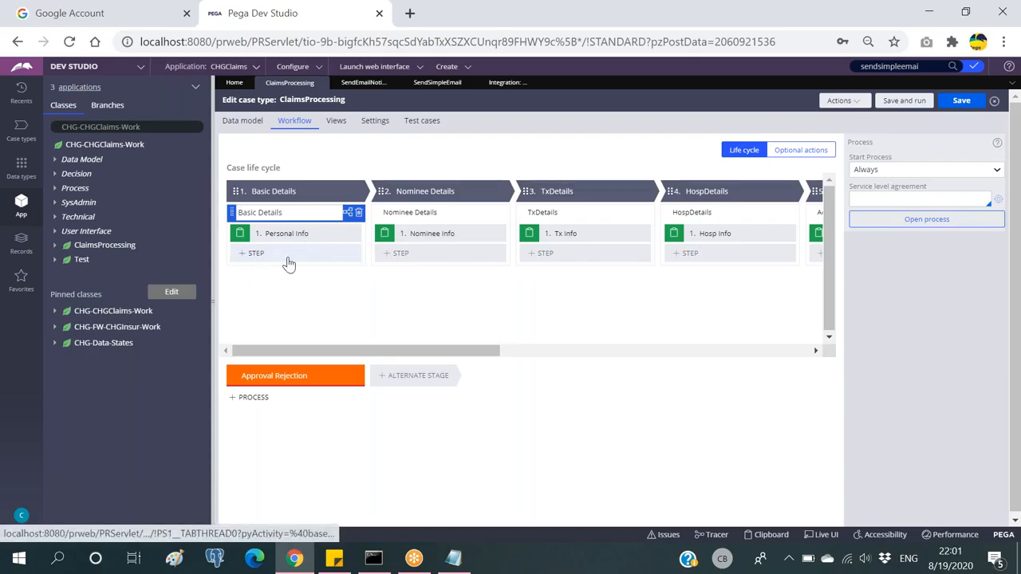
click(840, 100)
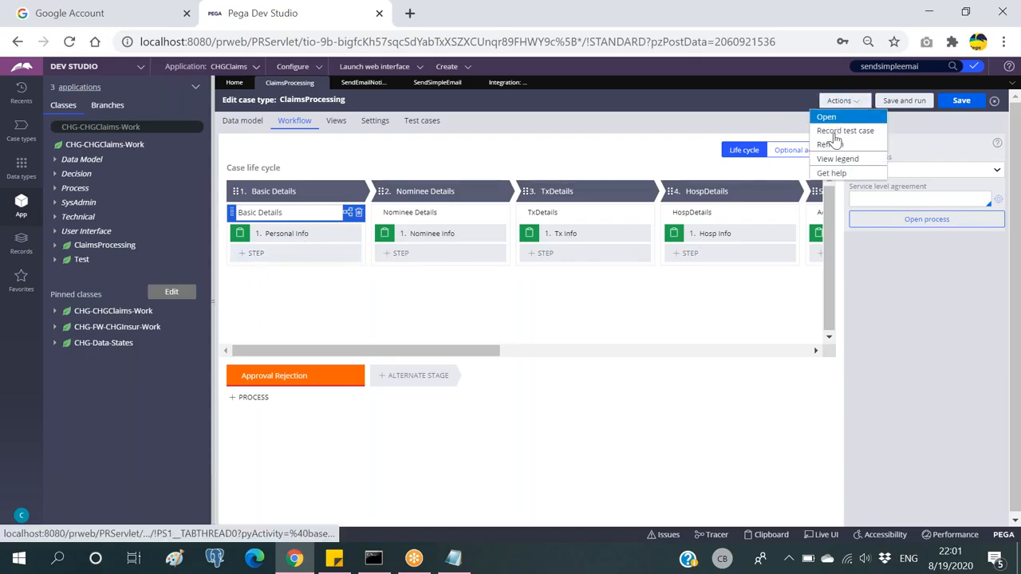
click(831, 145)
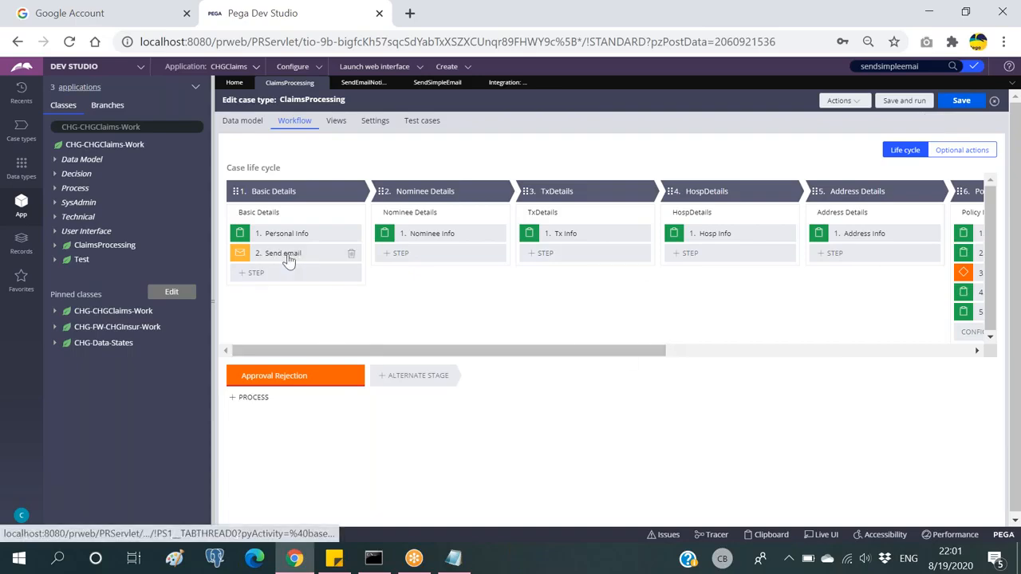
click(326, 257)
drag(495, 354, 921, 256)
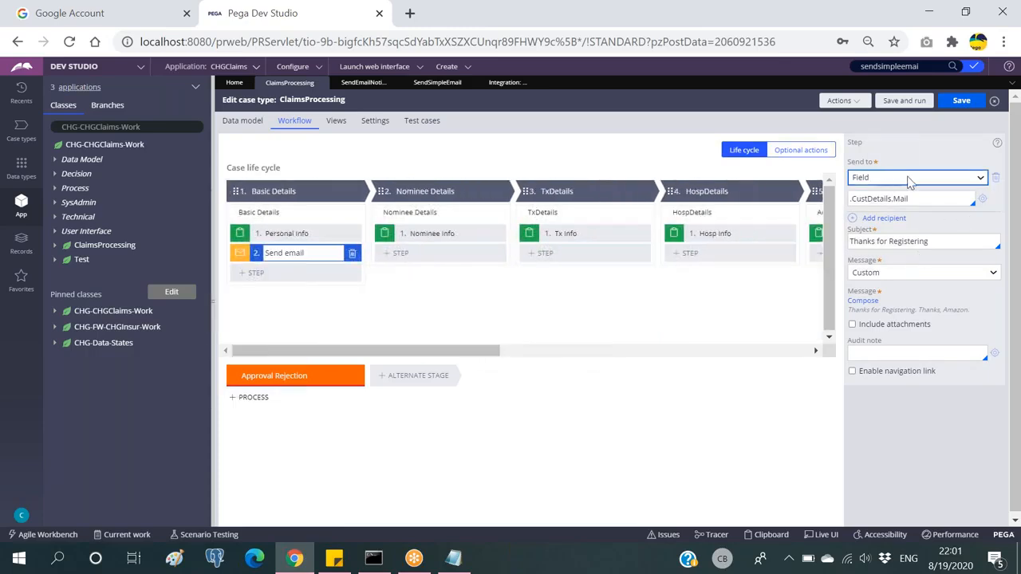
click(901, 275)
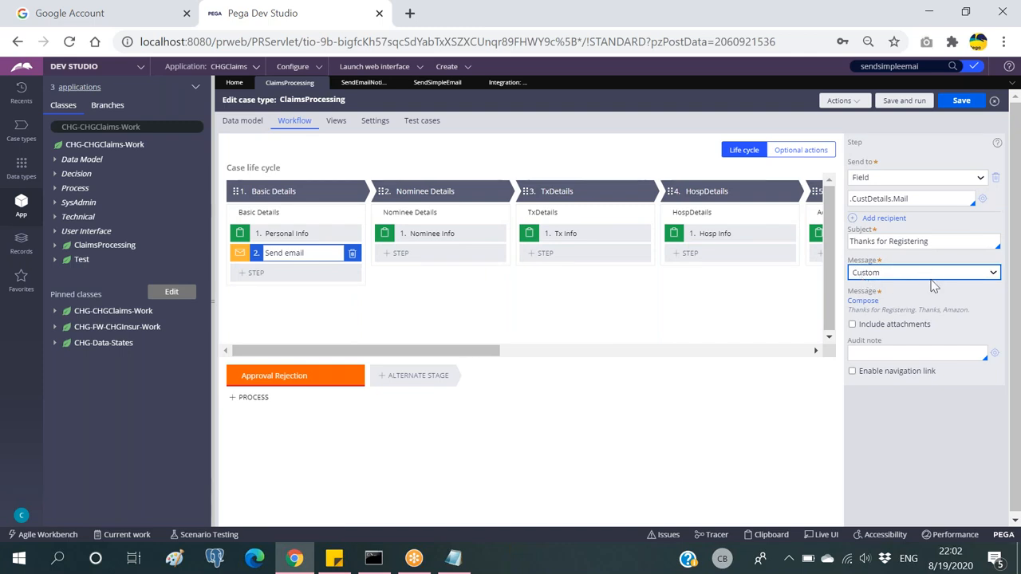
click(961, 101)
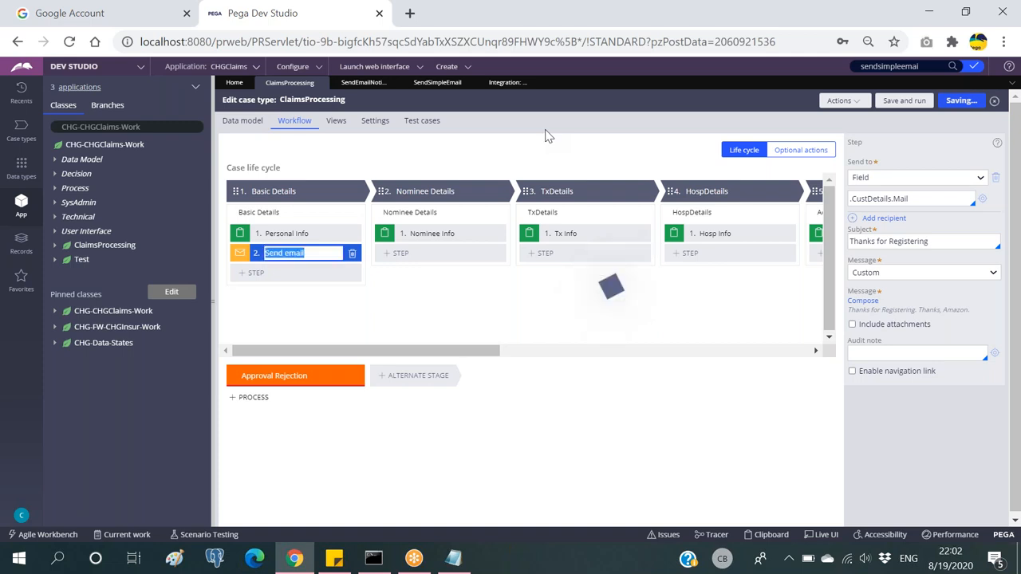
Step: Create a new ClaimsProcessing case
click(450, 69)
mouse_move(455, 80)
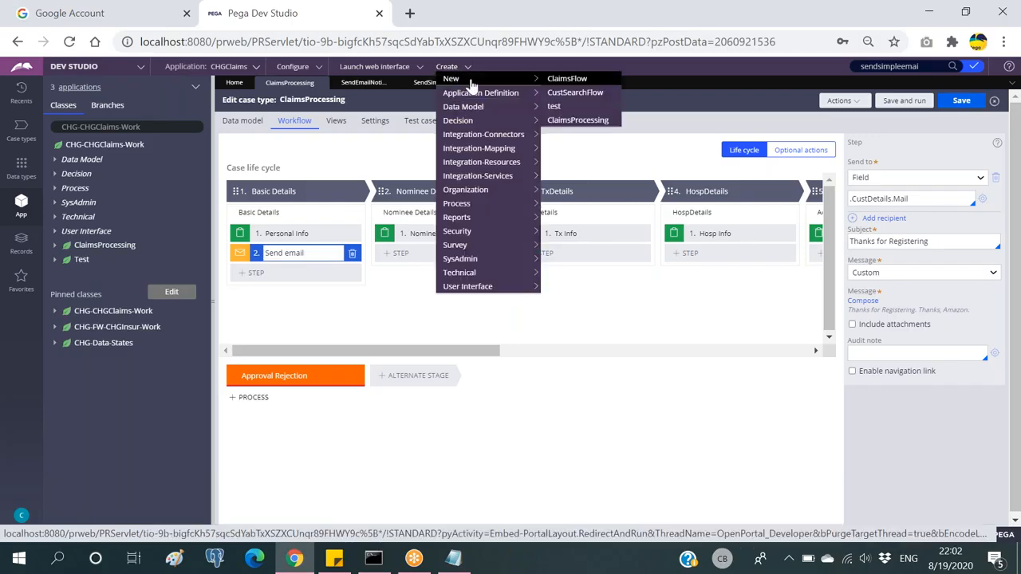
click(578, 122)
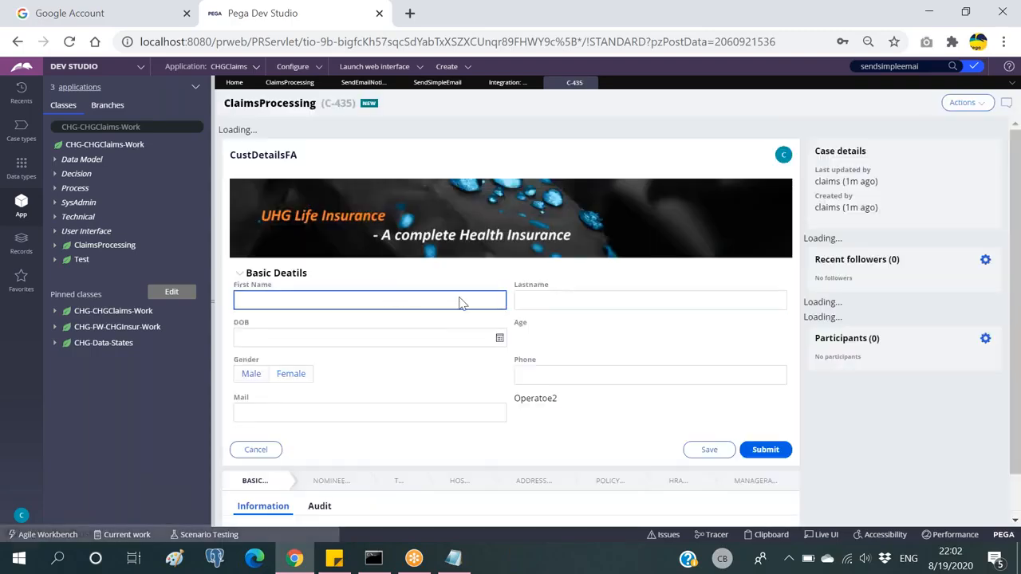
Step: Fill in first name, last name and the mail address, then submit Basic Details
text(aghsdfhg)
key(Tab)
text(fhgfaghf)
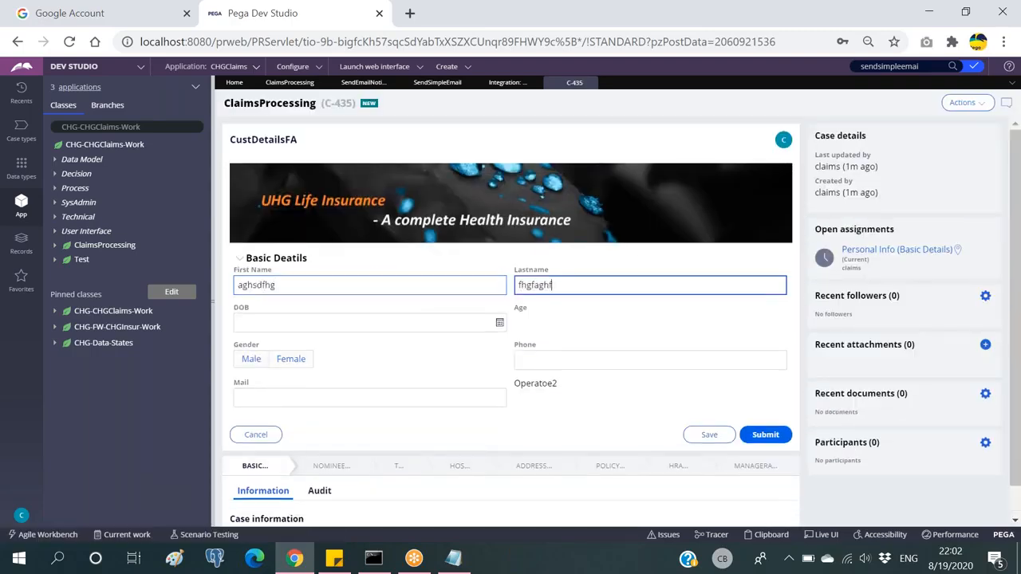
click(358, 392)
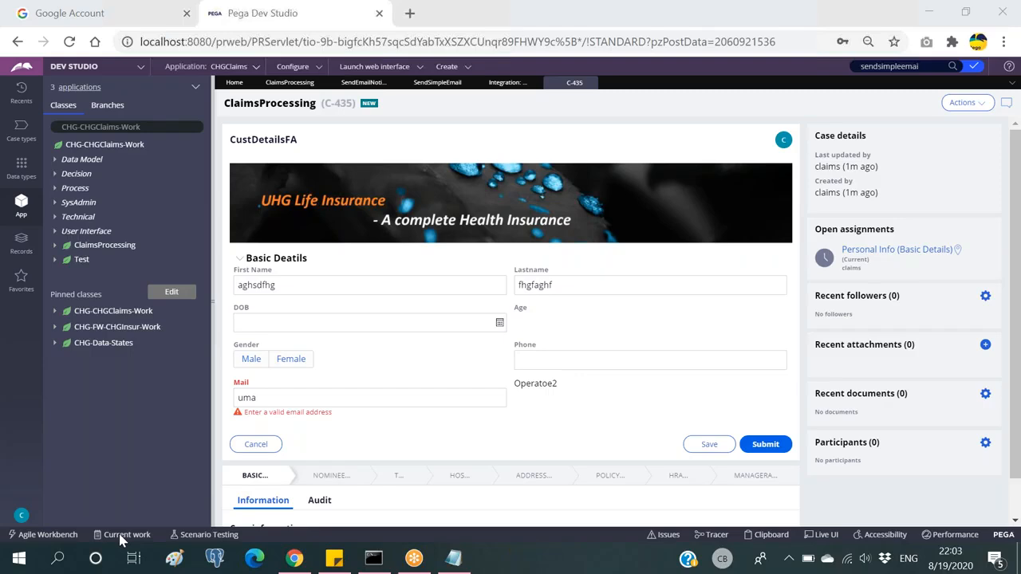
click(282, 402)
double_click(282, 401)
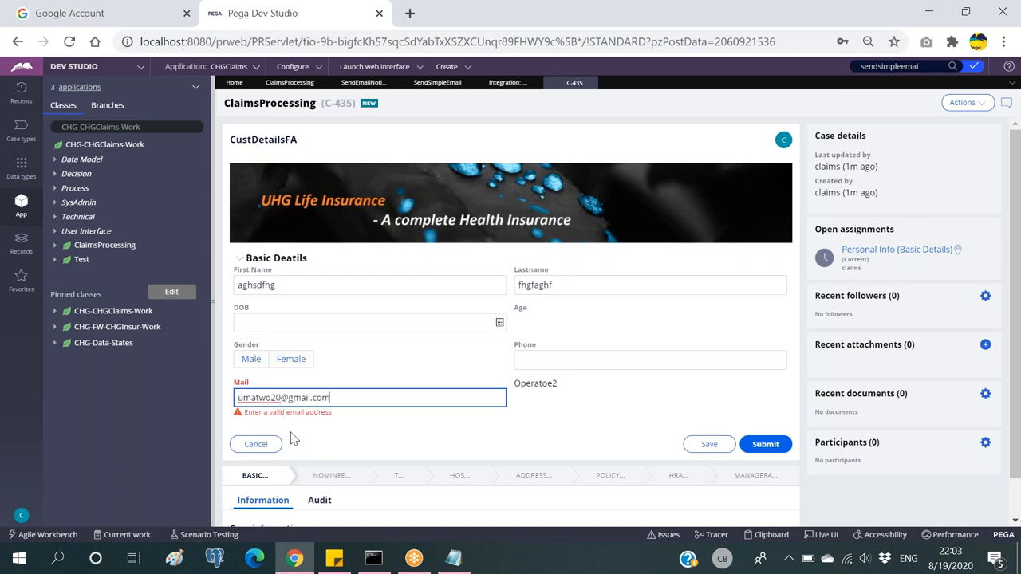
click(432, 419)
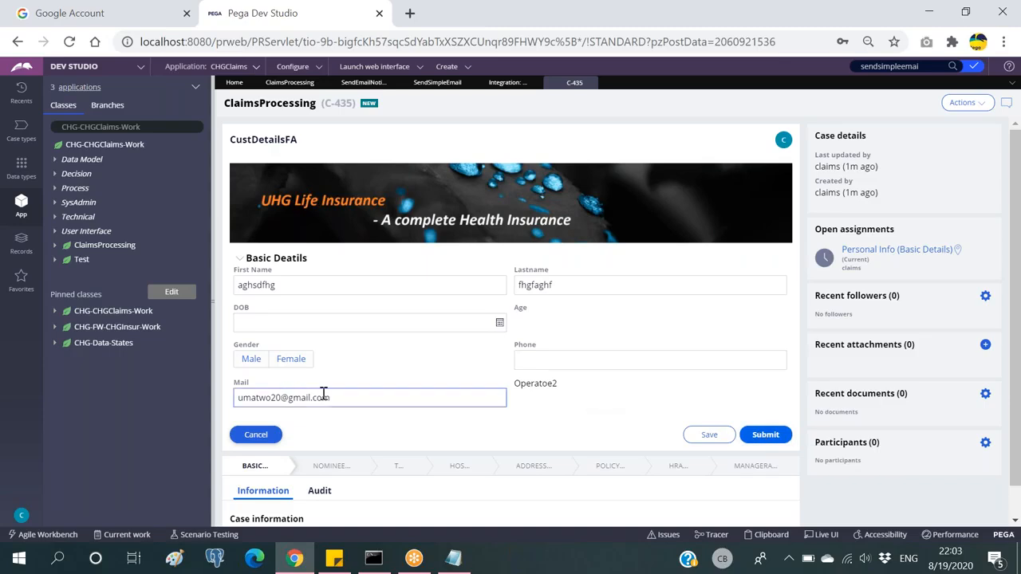
click(766, 436)
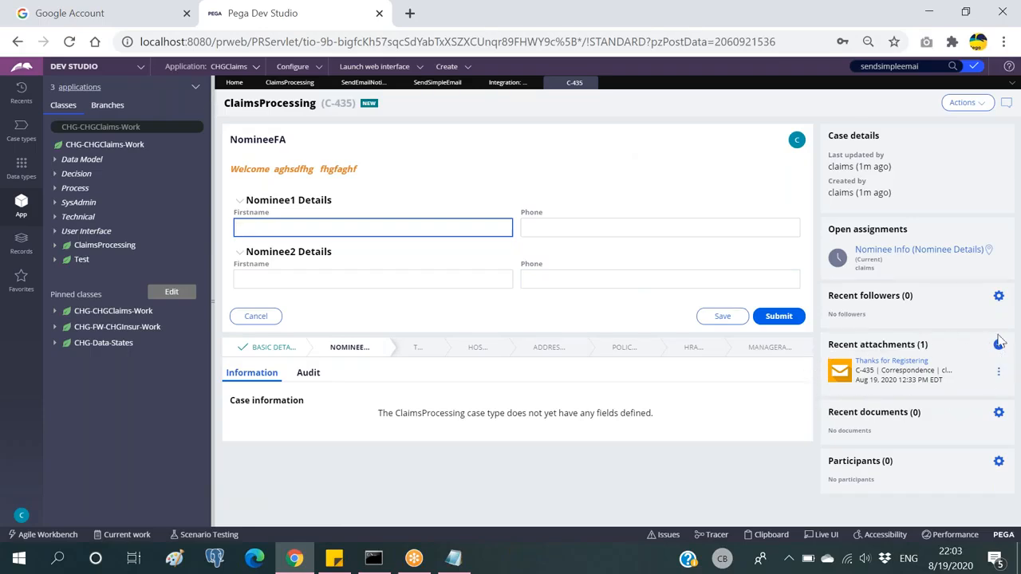
click(891, 361)
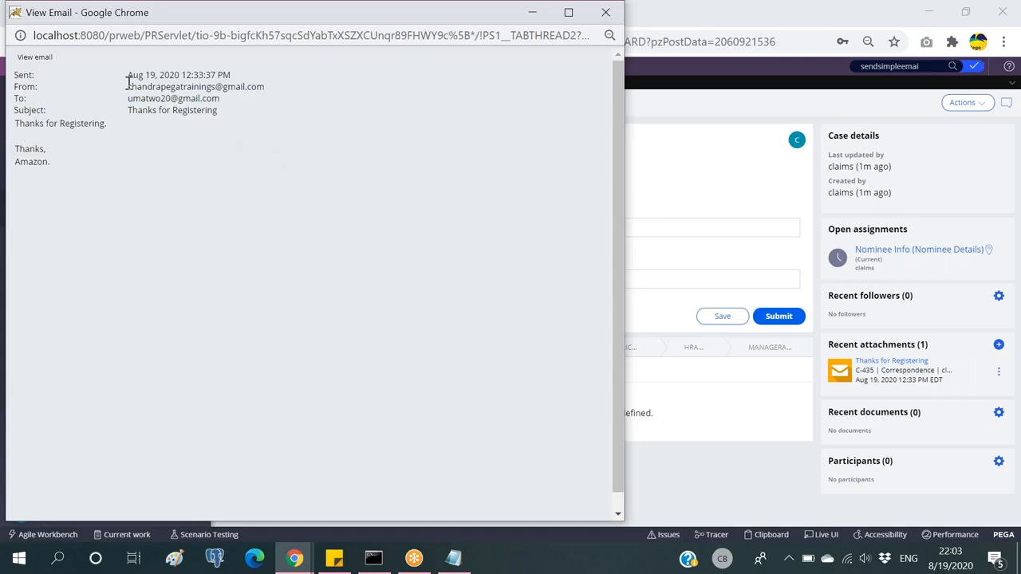
drag(126, 75, 249, 78)
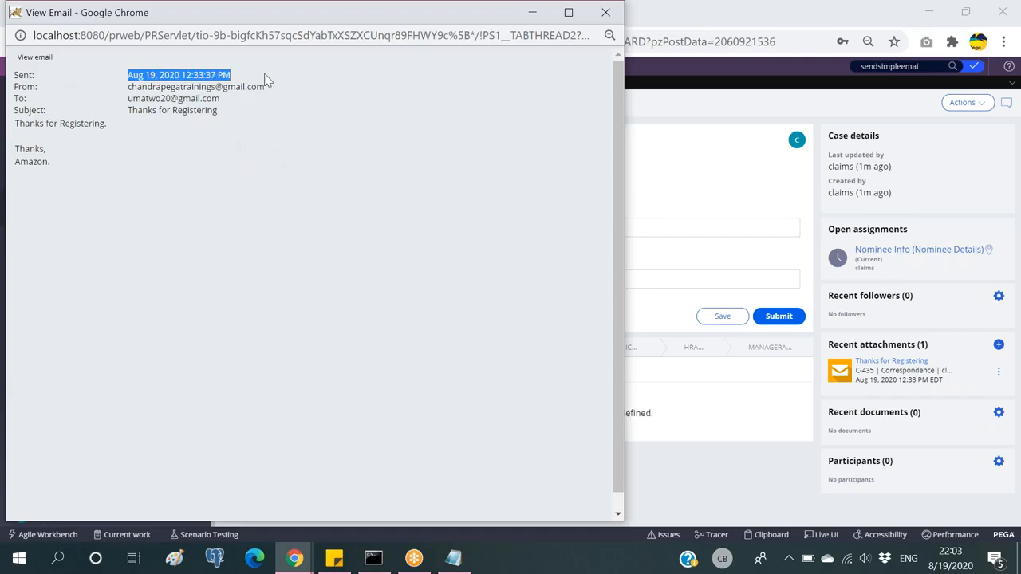
drag(130, 86, 287, 92)
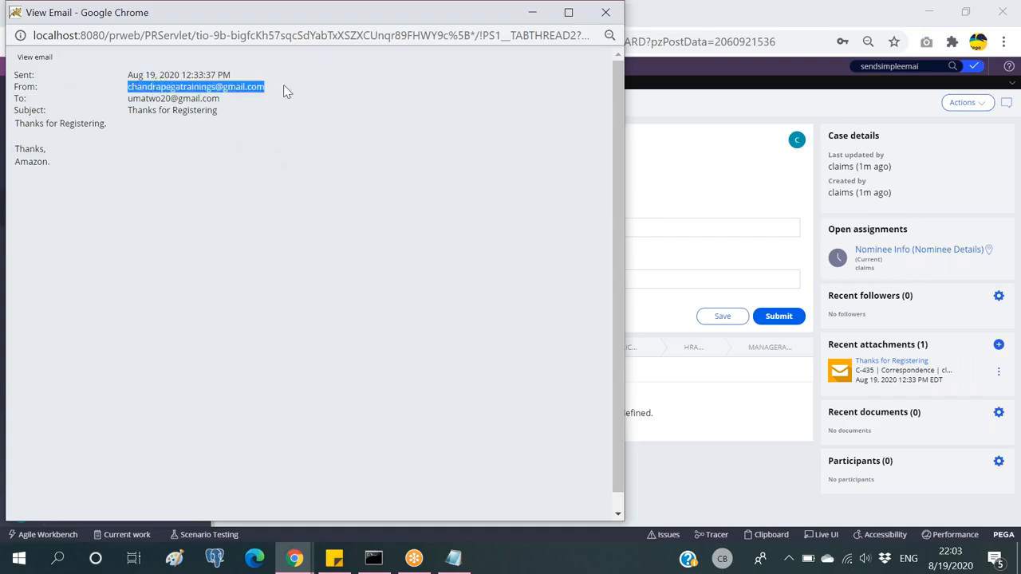
mouse_move(128, 99)
mouse_down()
mouse_move(258, 112)
mouse_move(118, 114)
mouse_up()
drag(53, 166, 14, 130)
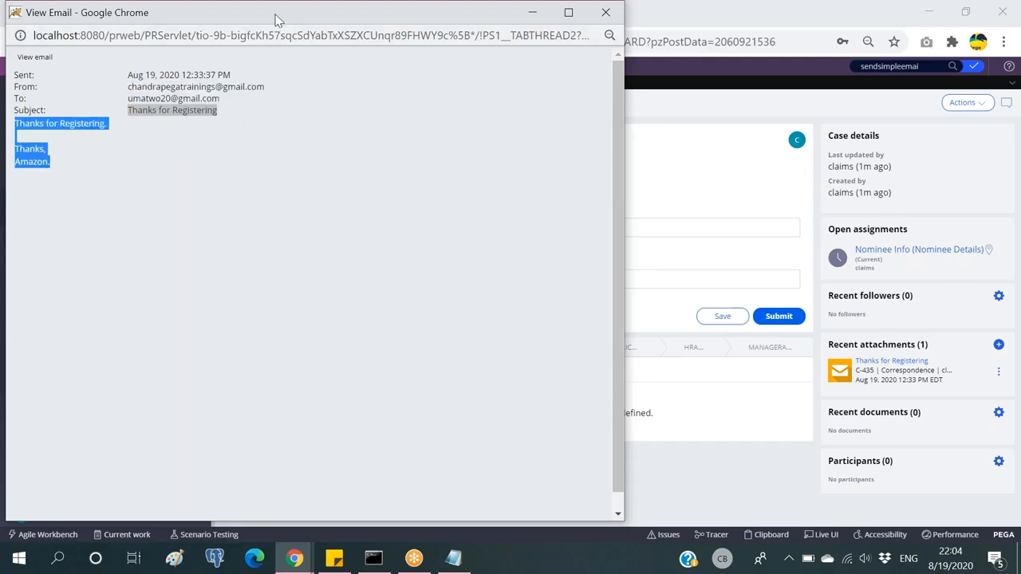
click(212, 149)
drag(257, 17, 269, 107)
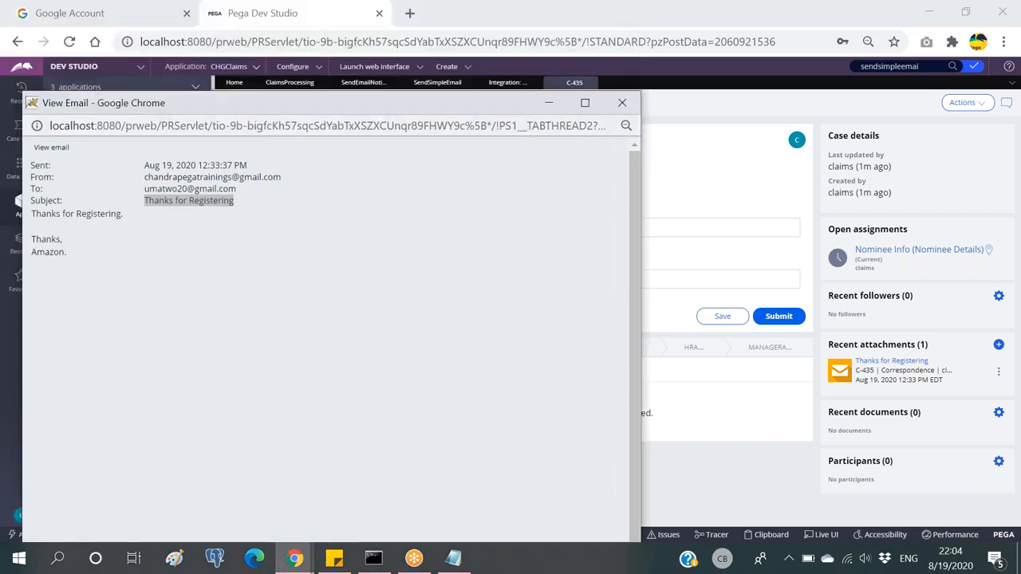
click(620, 100)
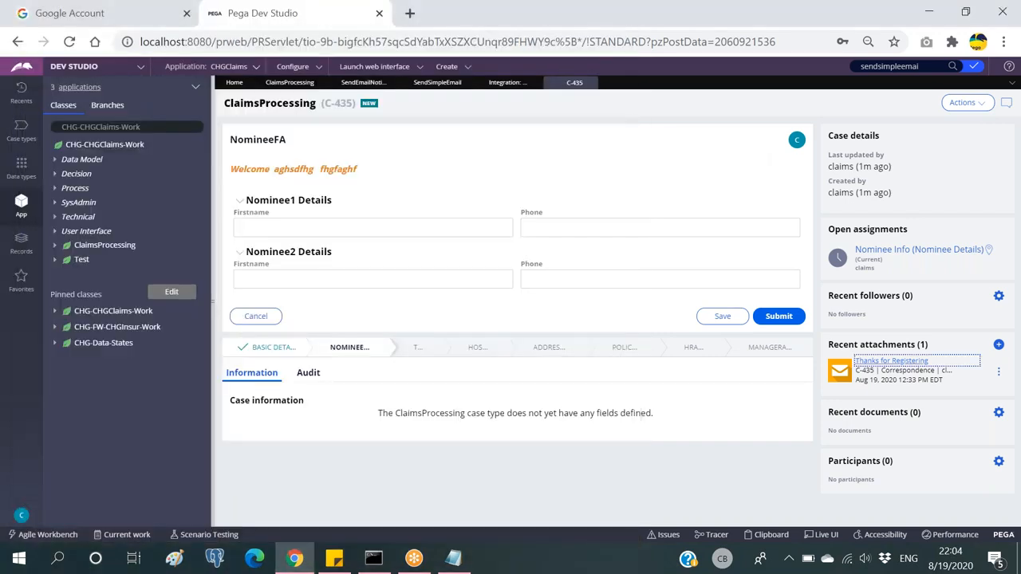
Step: Submit Nominee Details, close case C-435, and open the Send email step's message type choices
click(780, 319)
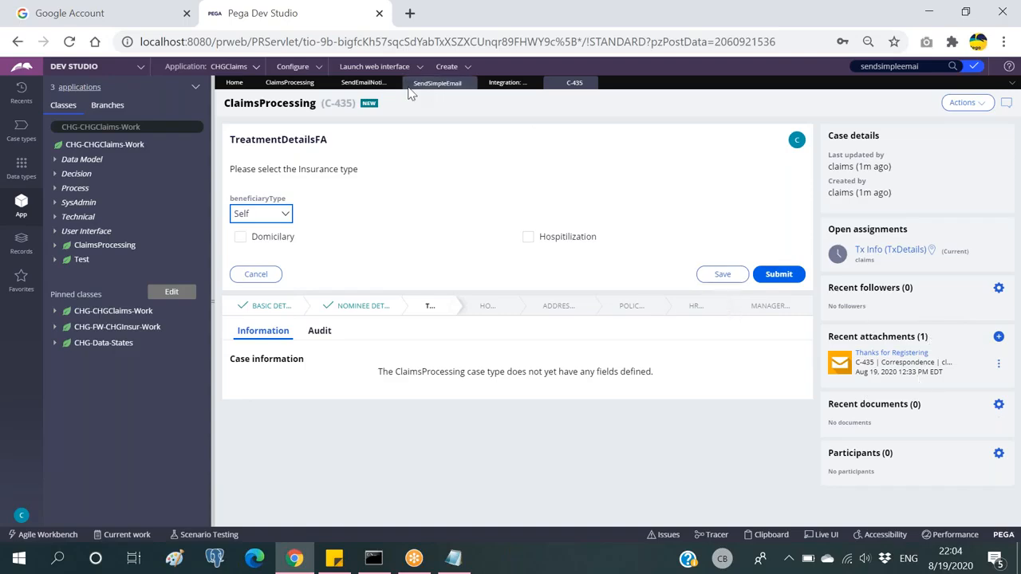
click(576, 83)
click(589, 83)
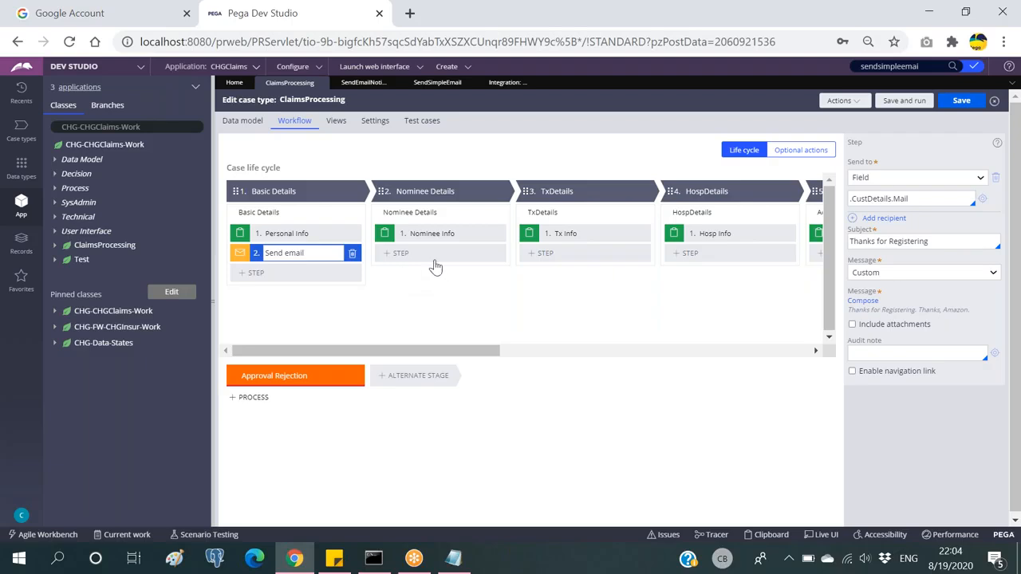
click(949, 273)
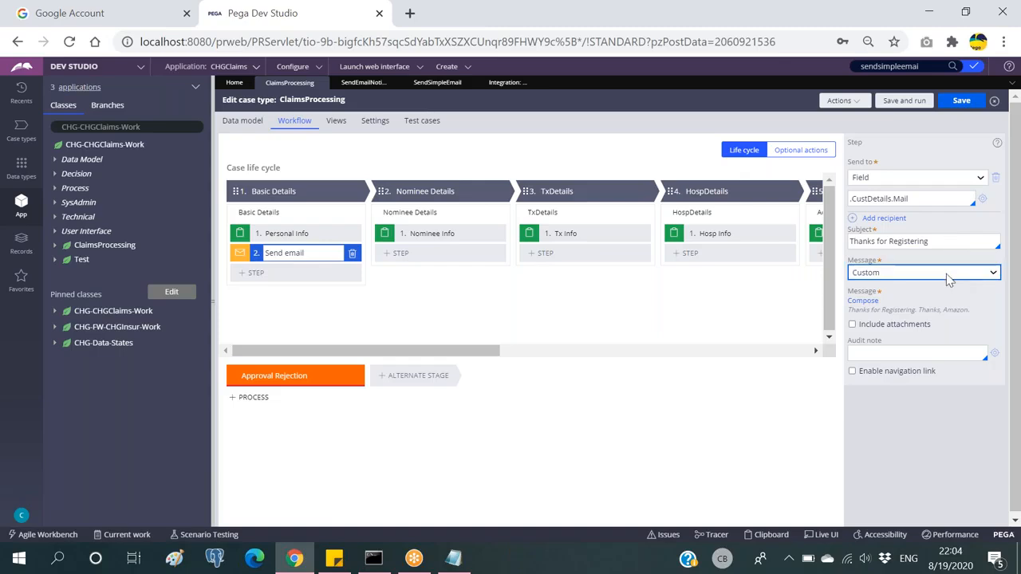
Step: Review the custom message, then switch the message type to Correspondence and open the template field
click(877, 285)
click(861, 301)
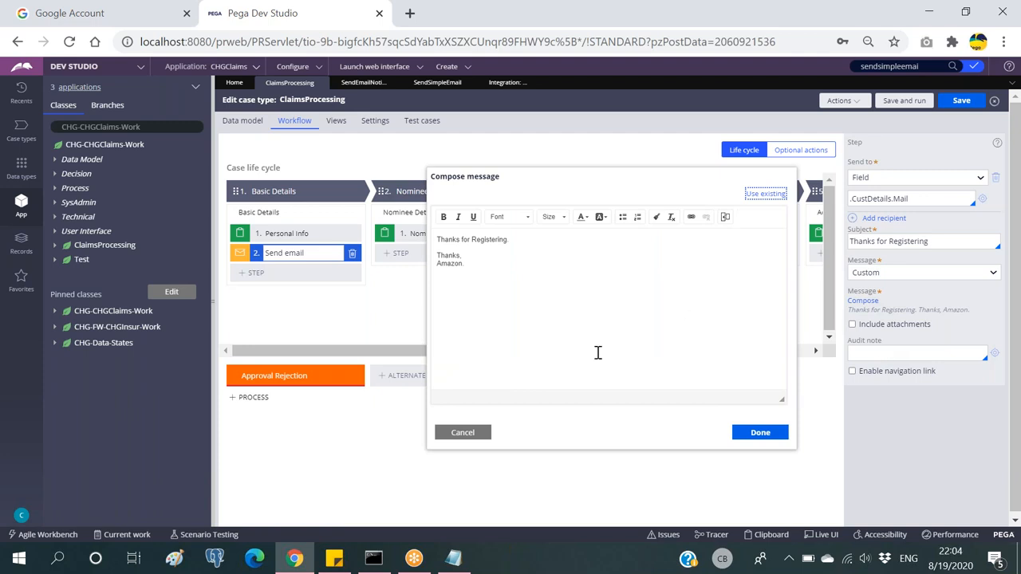
click(472, 431)
click(928, 273)
click(900, 297)
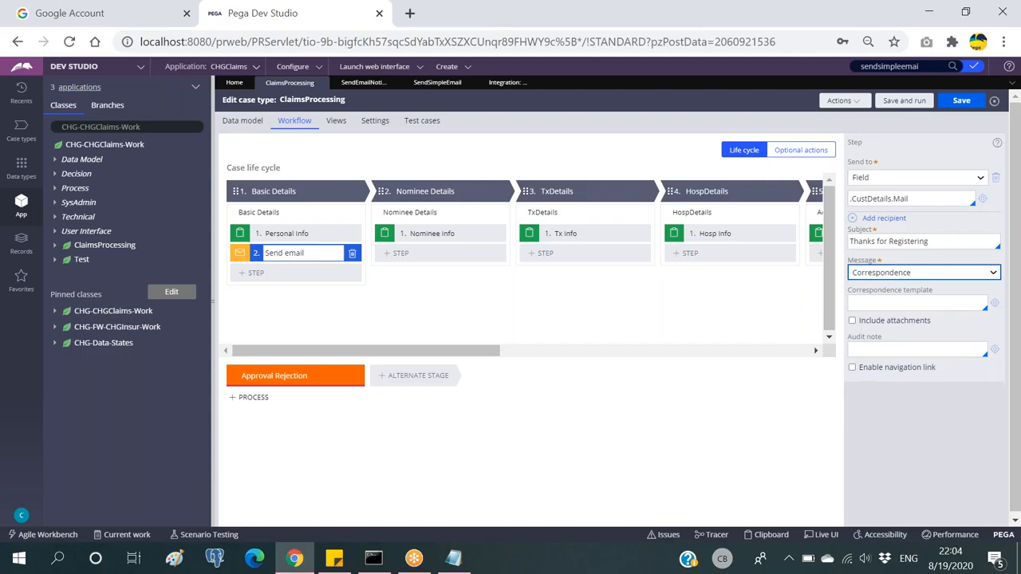
click(932, 395)
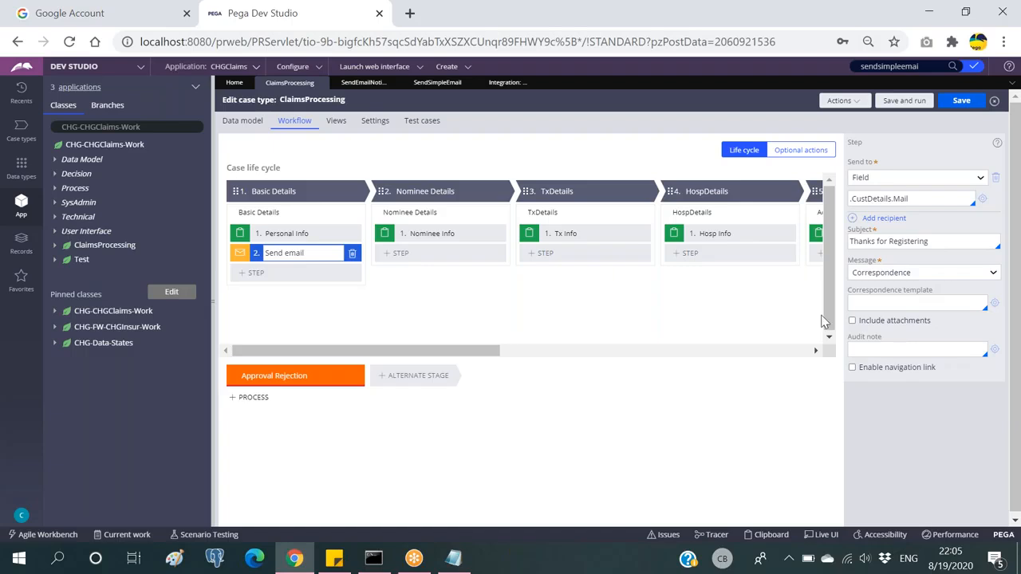
click(895, 303)
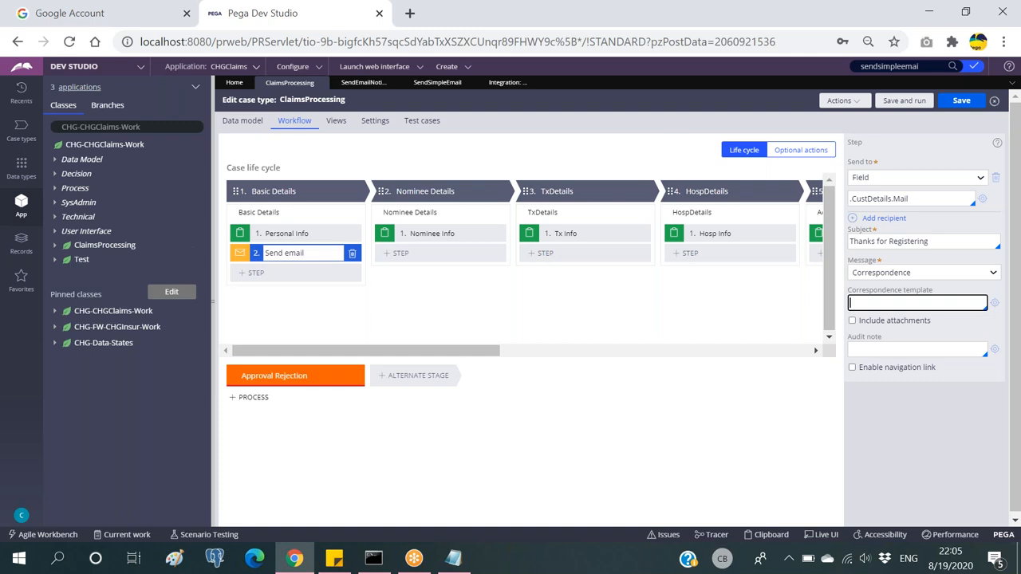
Step: Start a new Correspondence record labelled RegisterMemeber with type Email
click(447, 67)
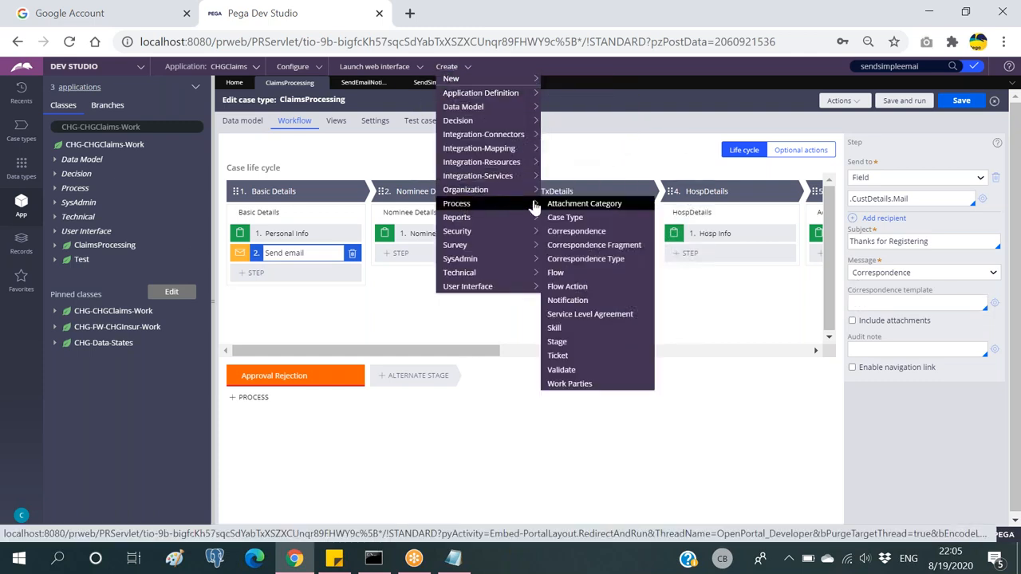
mouse_move(497, 209)
click(576, 233)
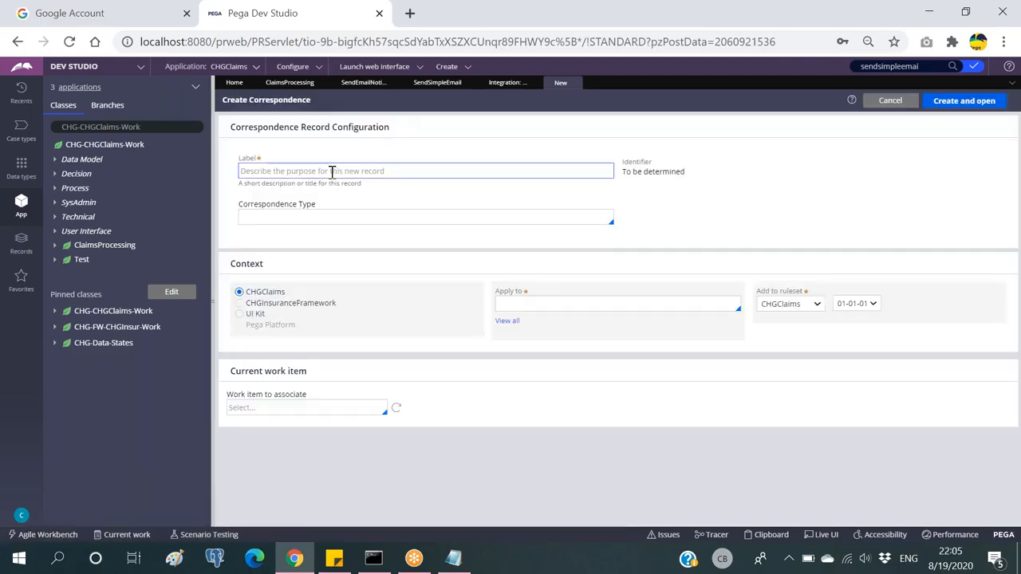
click(332, 173)
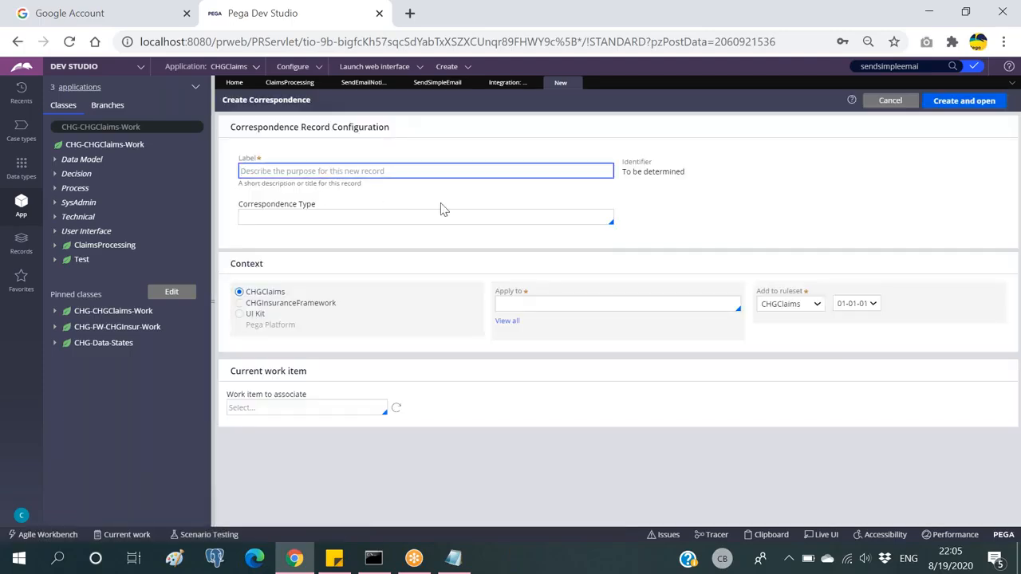
text(RegisterMemeber)
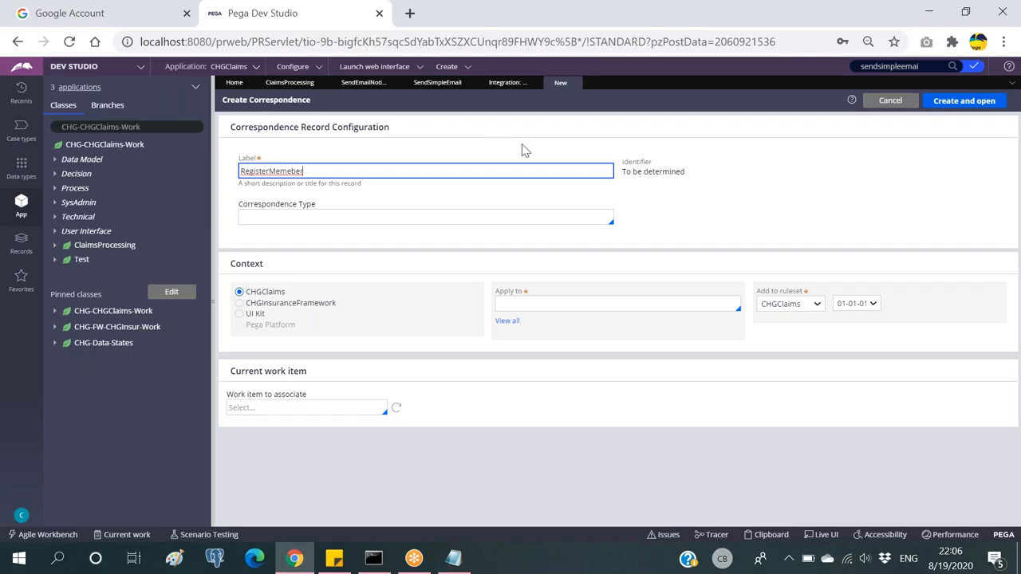
click(449, 218)
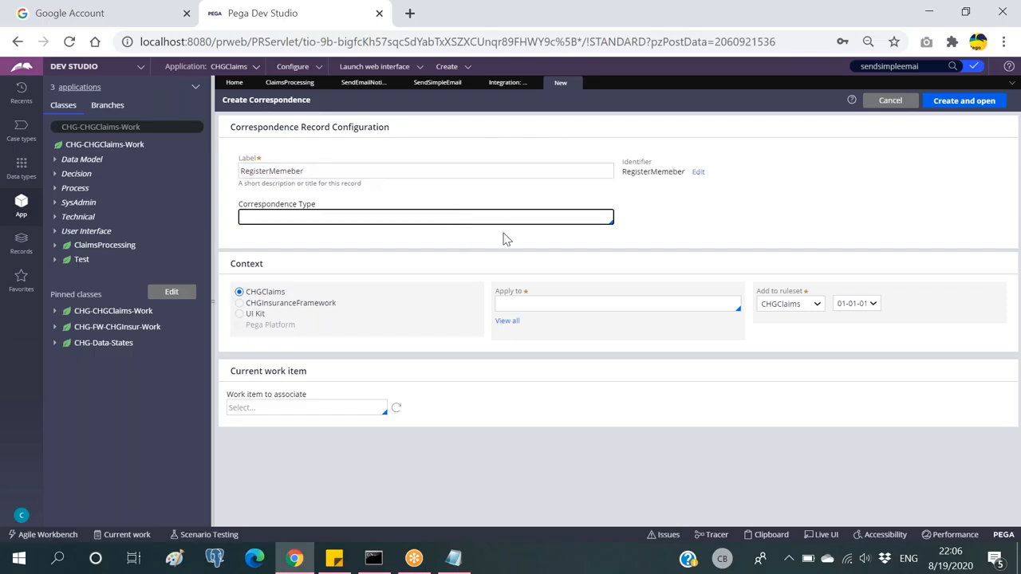
key(Down)
key(Down)
key(Down)
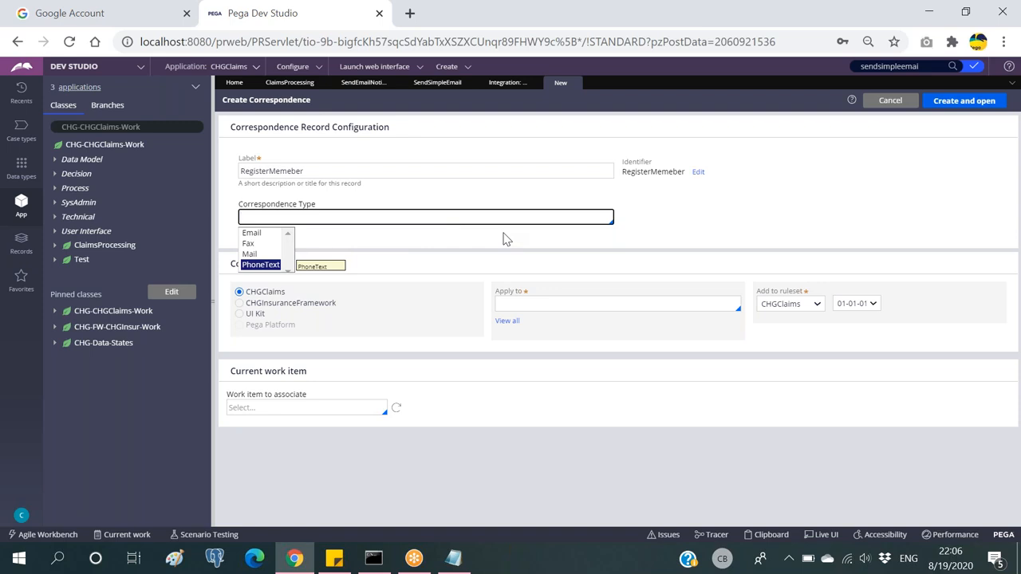
key(Up)
key(Up)
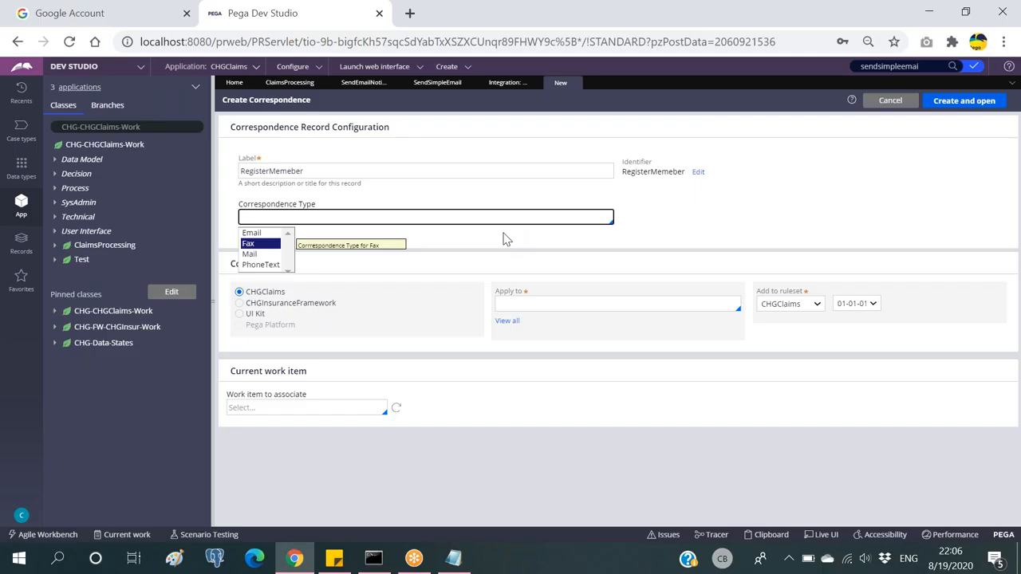
key(Up)
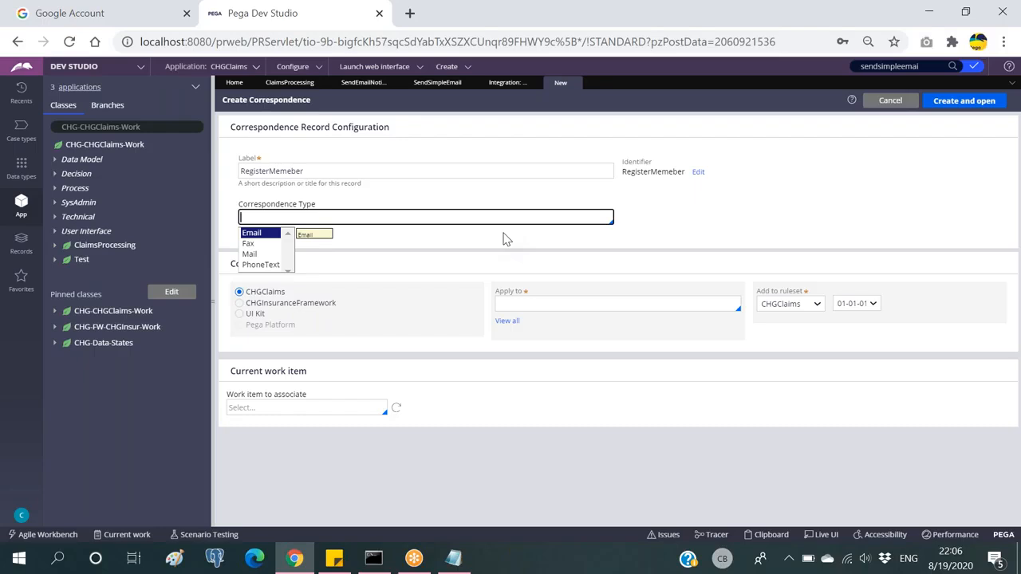
key(Down)
key(Down)
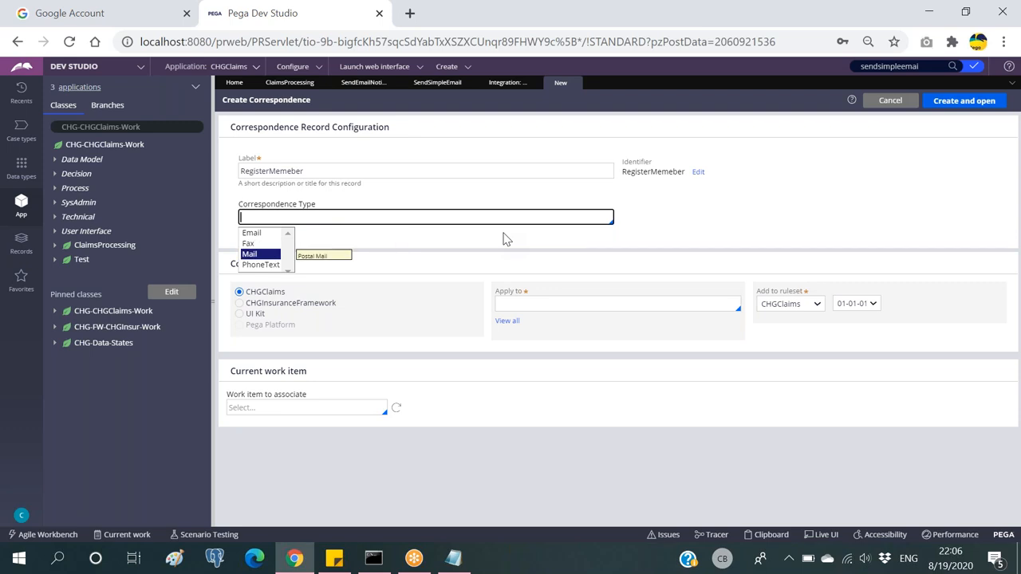
key(Up)
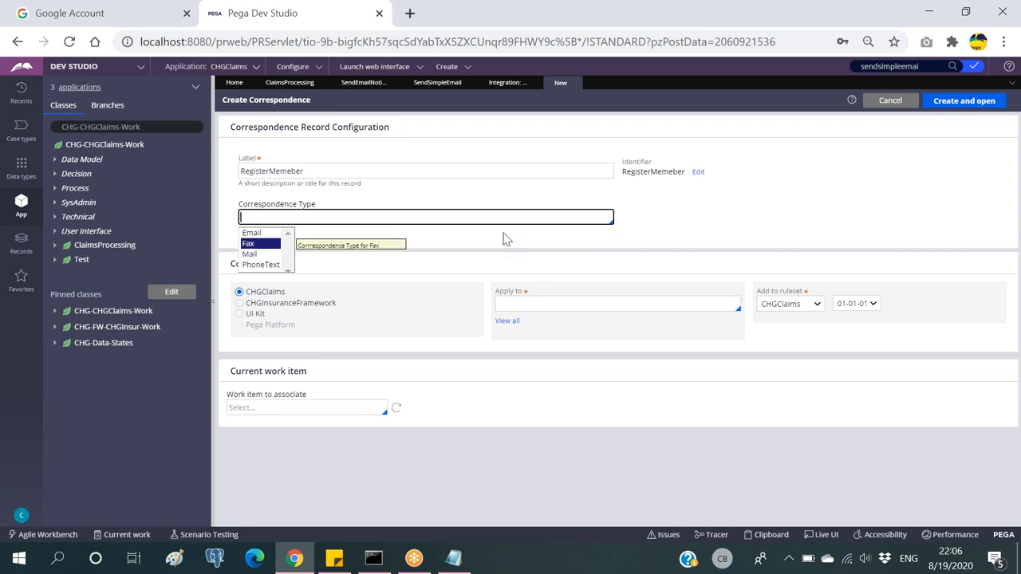
key(Down)
key(Down)
key(Up)
key(Up)
key(Up)
key(Return)
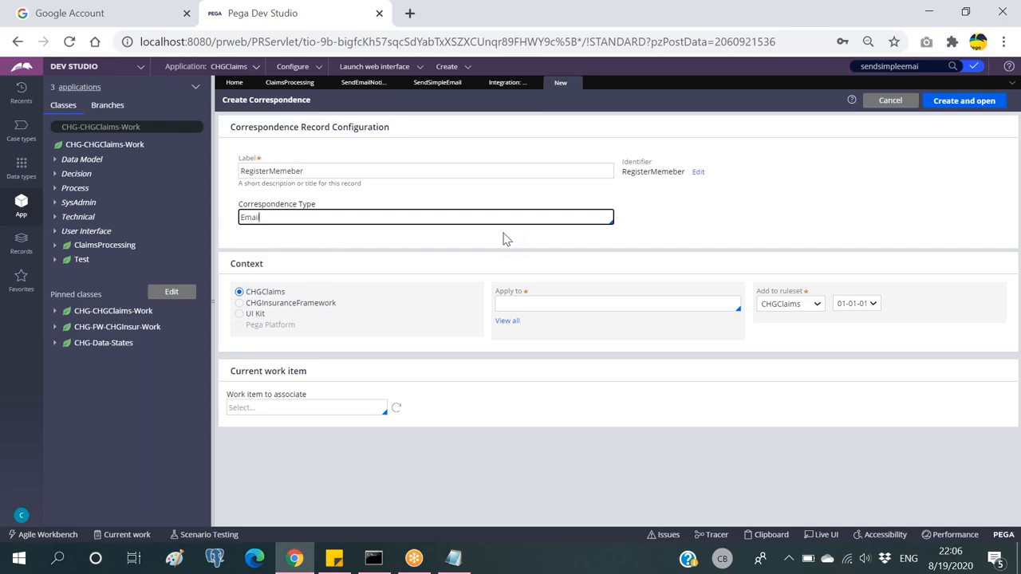
Step: Put it in CHGInsuranceFramework, apply it to CHG-FW-CHGInsur-Work, then create and open it
click(241, 304)
click(507, 320)
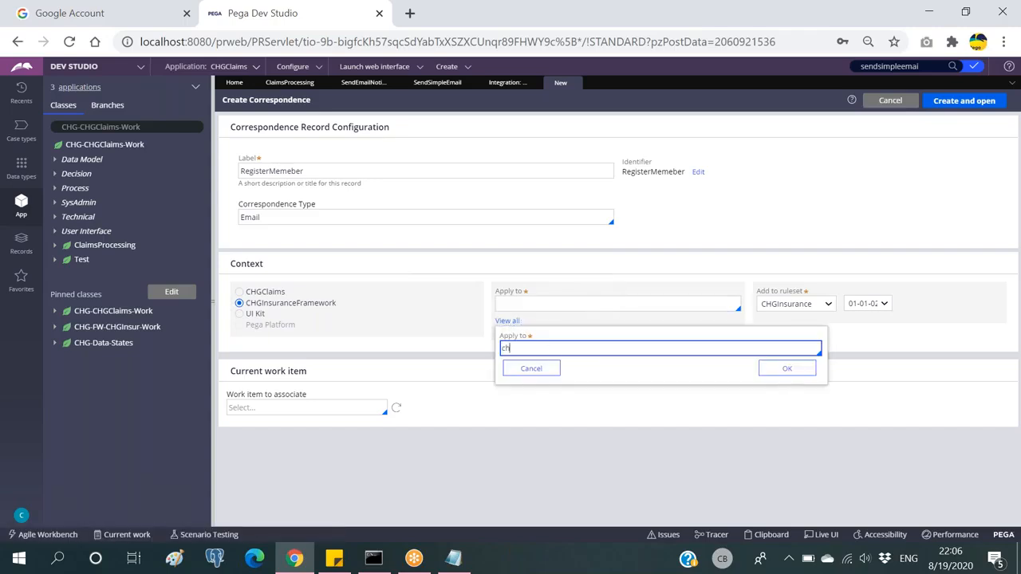
text(chg-)
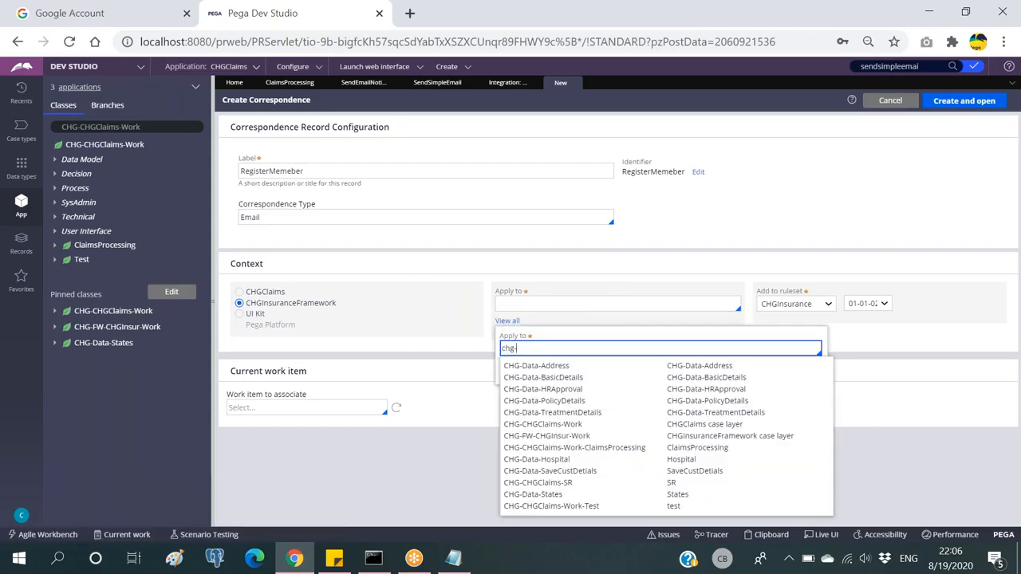
text(fw)
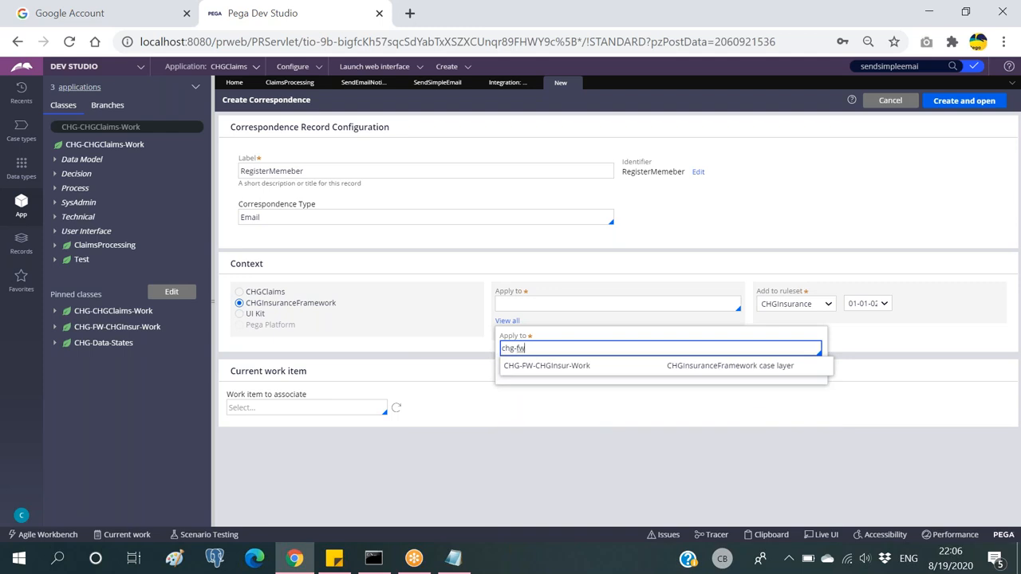
click(548, 366)
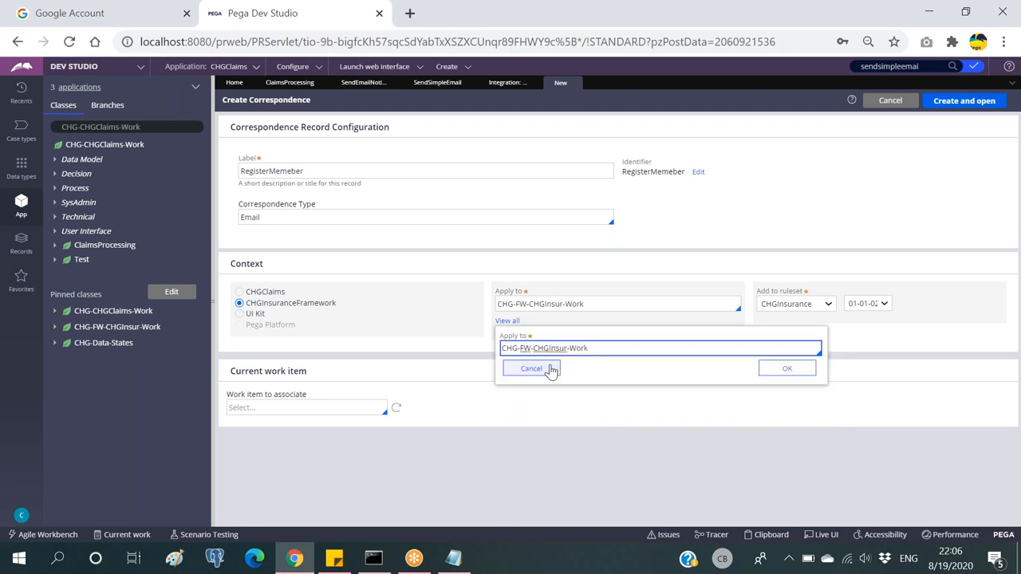
click(787, 369)
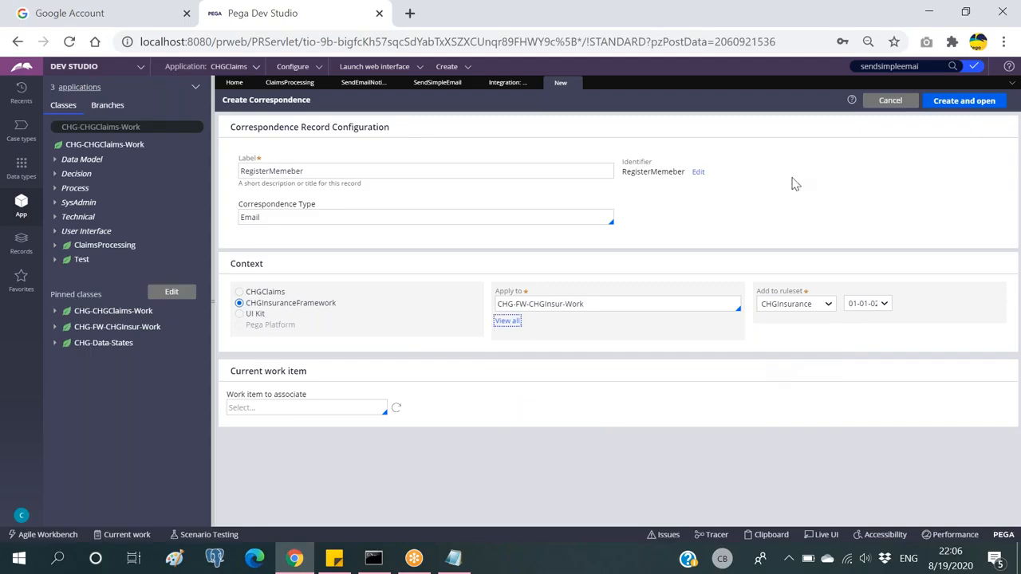
click(957, 102)
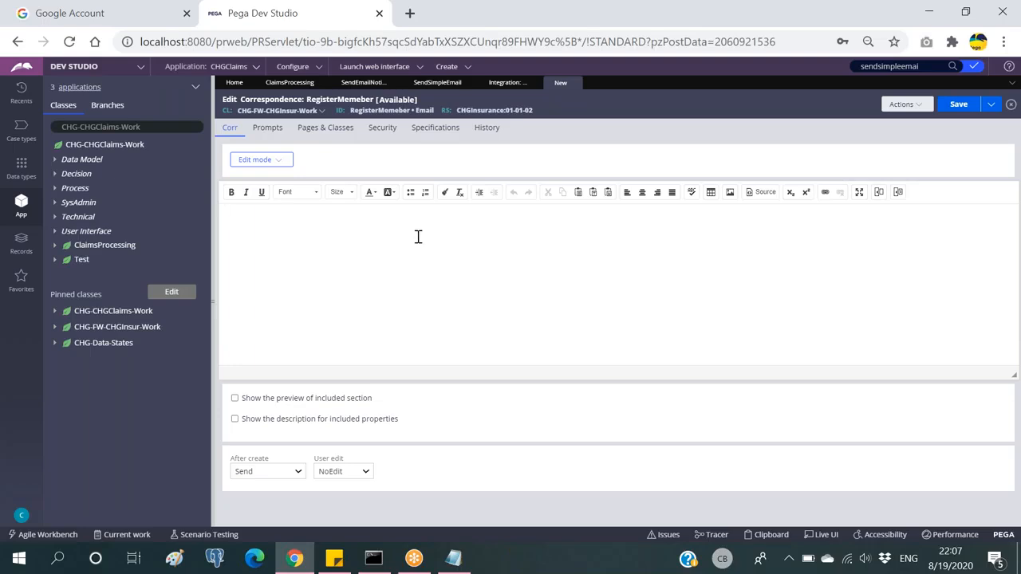
Step: Write 'Hi' followed by the .CustDetails.Firstname property, formatted as Text
text(i)
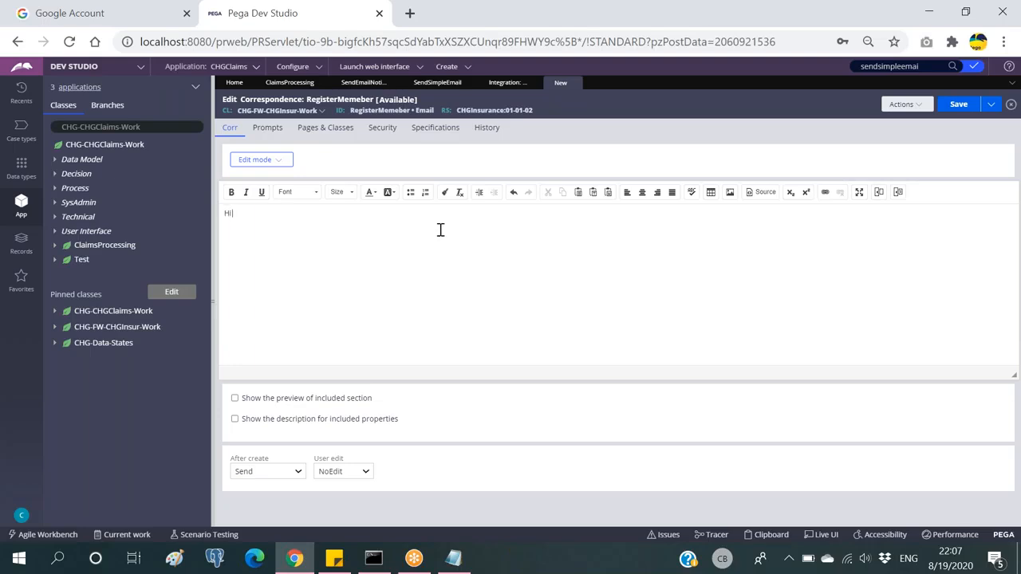
click(877, 194)
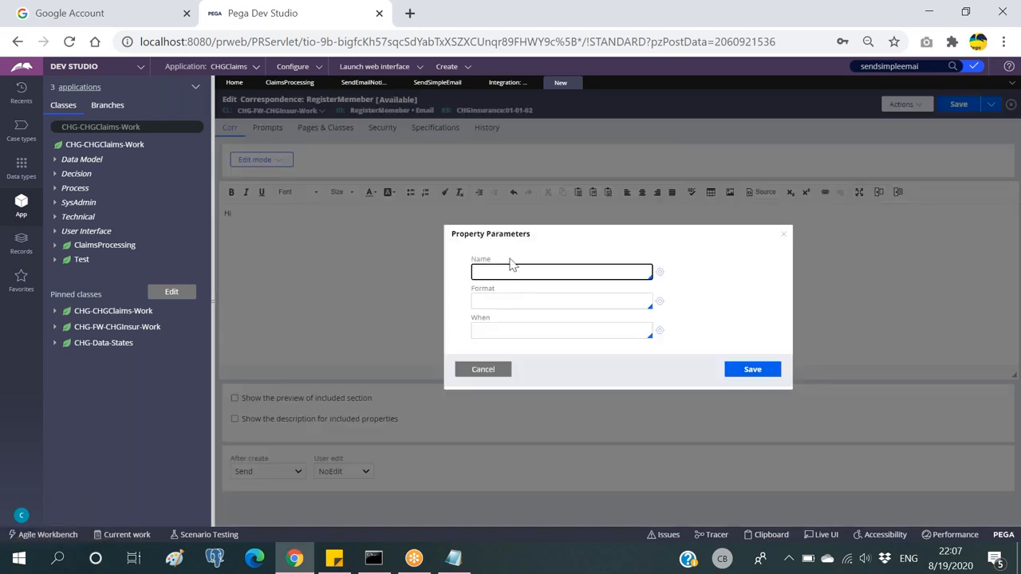
text(.)
key(Down)
key(Down)
key(Down)
key(Down)
key(Down)
key(Return)
text(.)
key(Down)
key(Down)
key(Return)
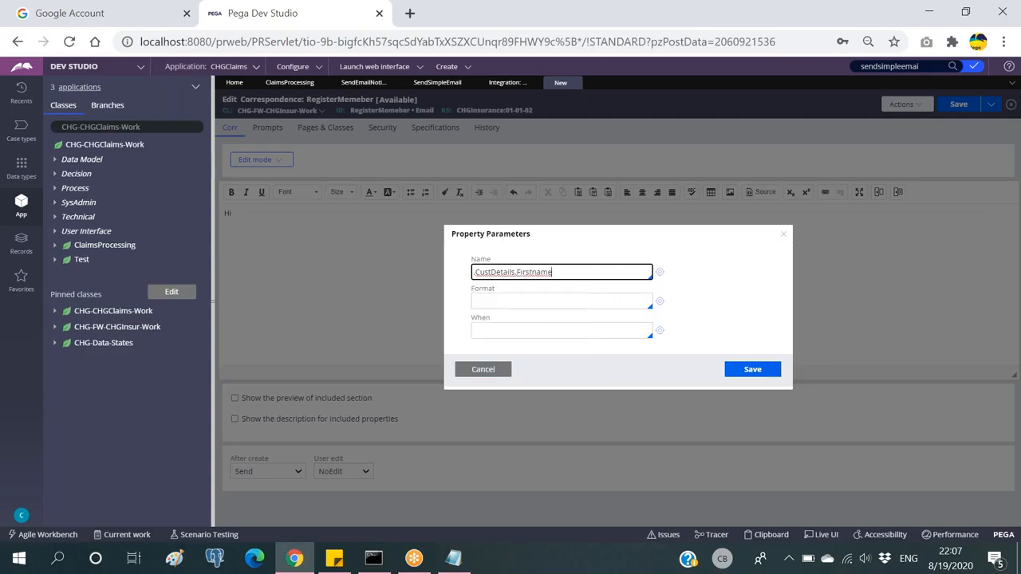
click(540, 300)
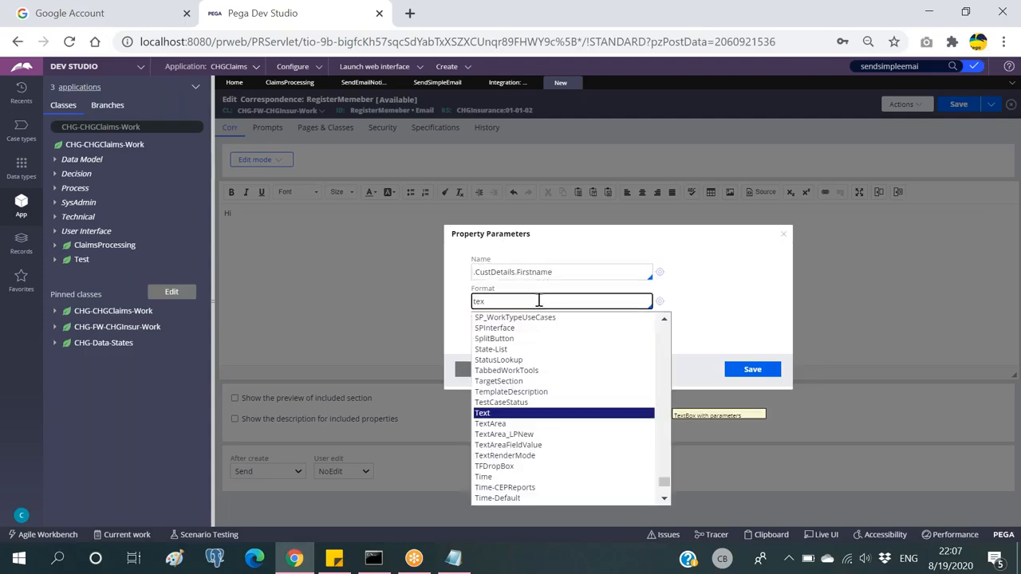
text(tex)
key(Return)
click(754, 371)
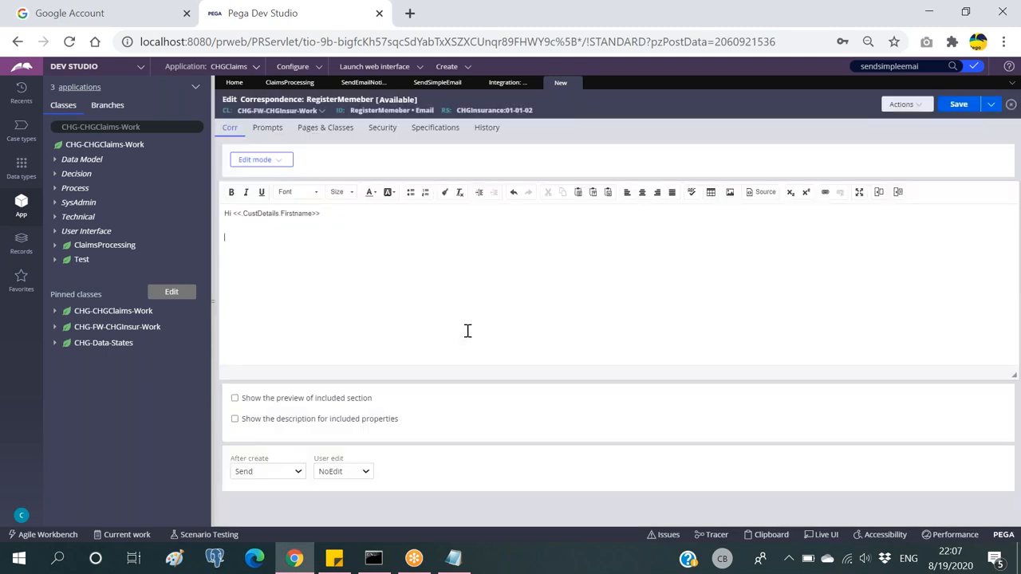
click(246, 214)
click(505, 85)
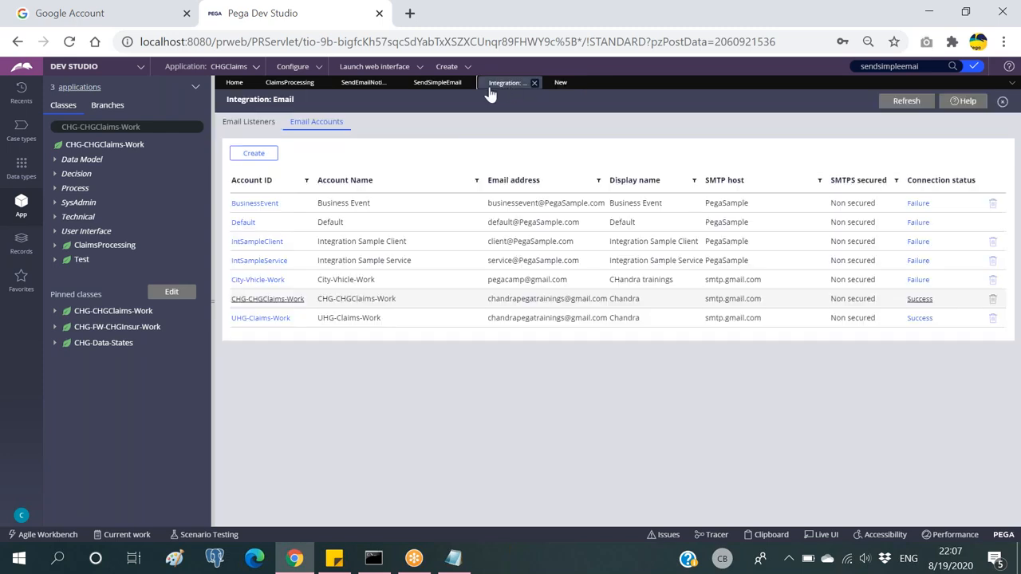
click(446, 84)
click(355, 85)
click(289, 83)
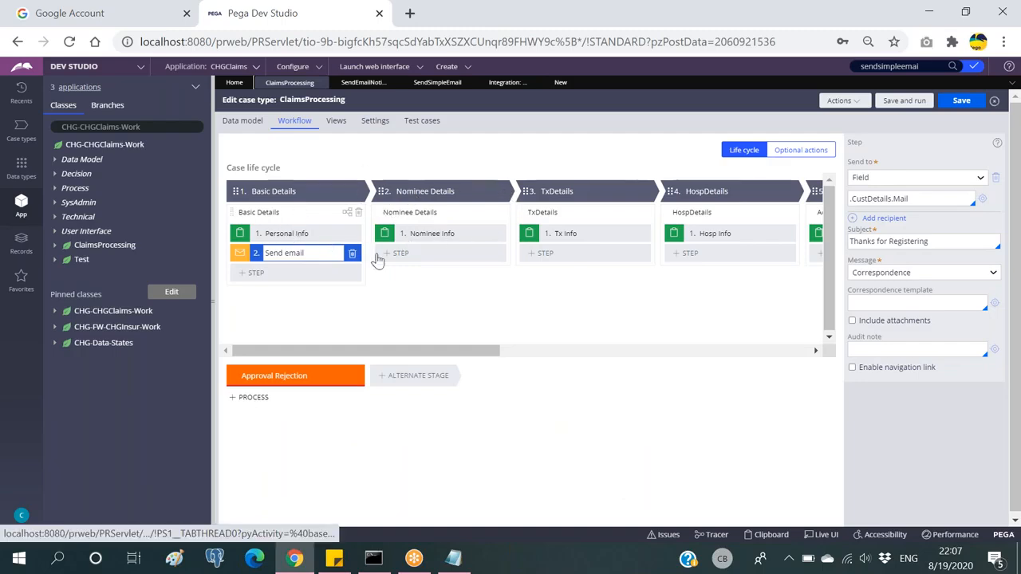
click(563, 83)
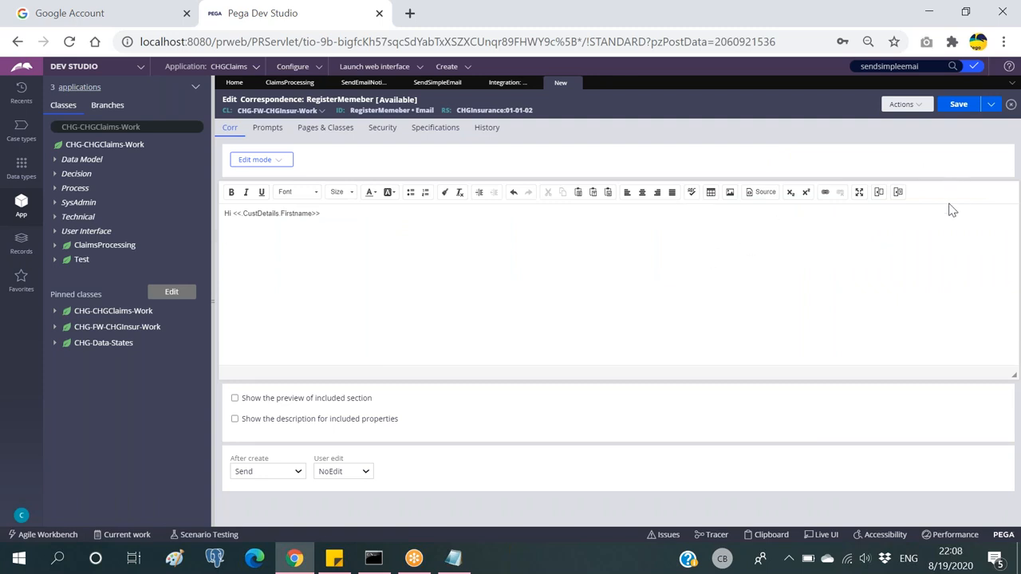
Step: Insert a Rule-HTML-Section include of CustDetailsSec, using page pyWorkPage, into the email body
click(898, 193)
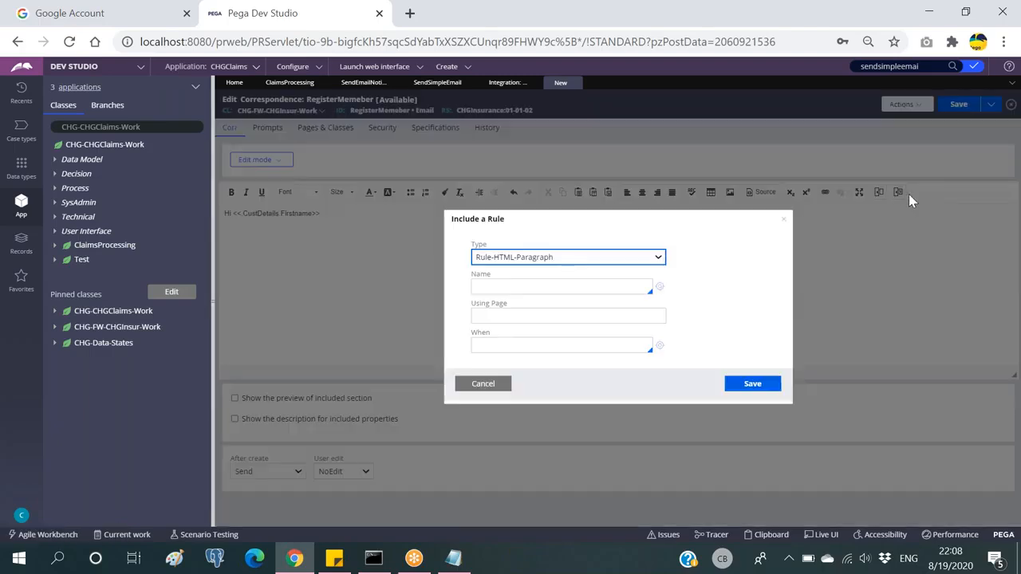
click(605, 259)
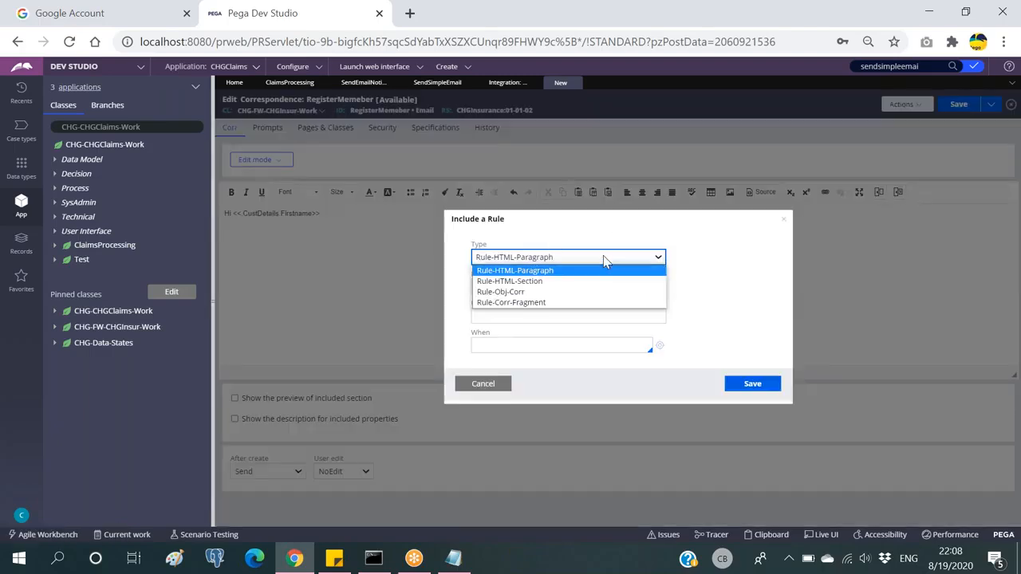
click(527, 287)
click(542, 288)
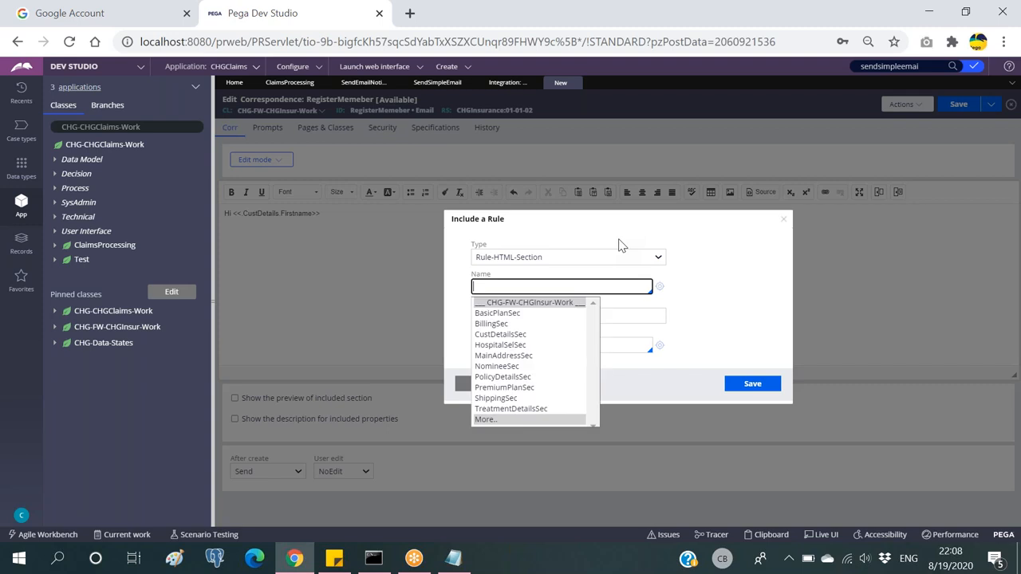
key(Down)
key(Down)
key(Down)
key(Down)
key(Down)
key(Down)
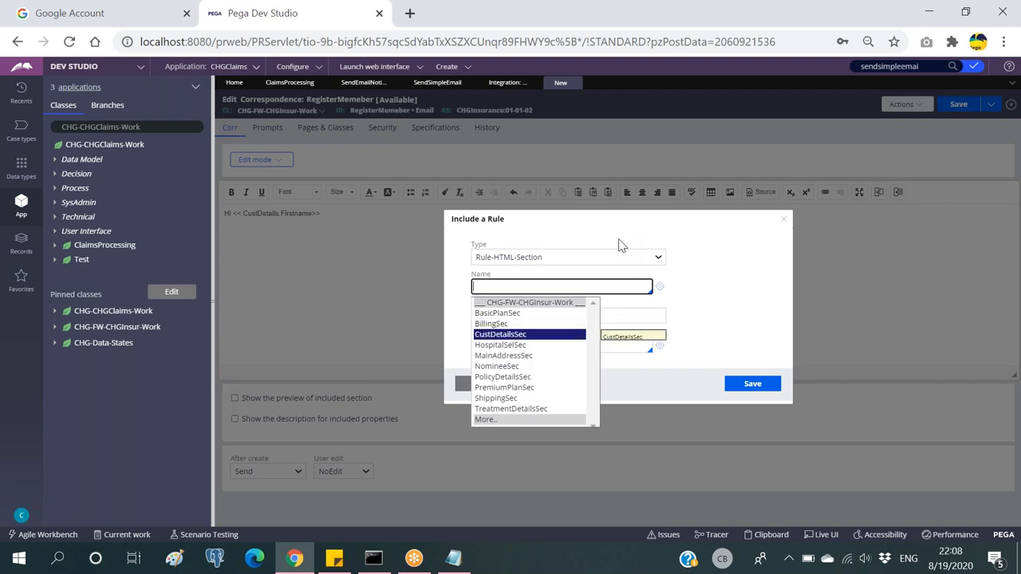
key(Up)
key(Up)
key(Up)
key(Return)
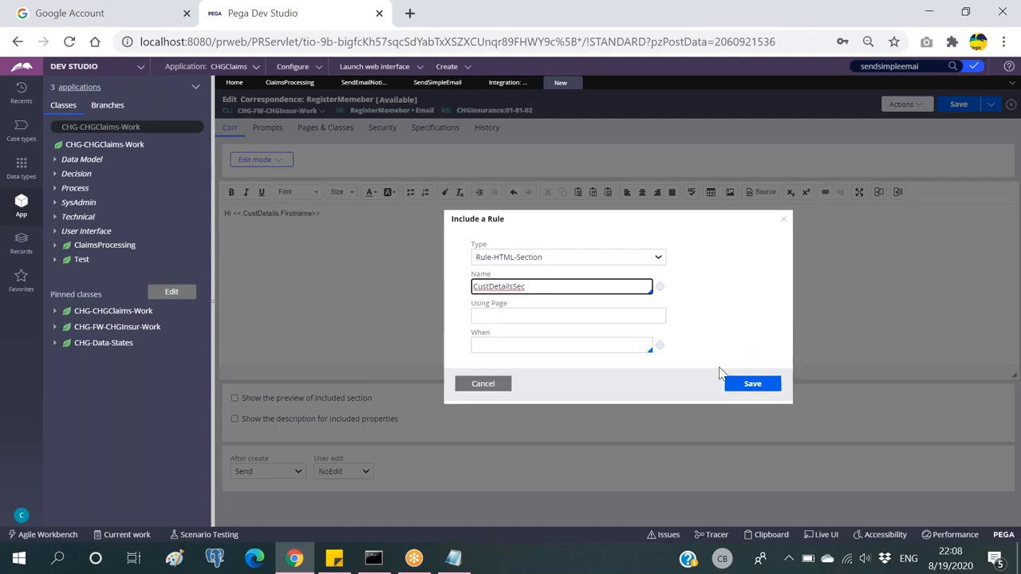
click(544, 315)
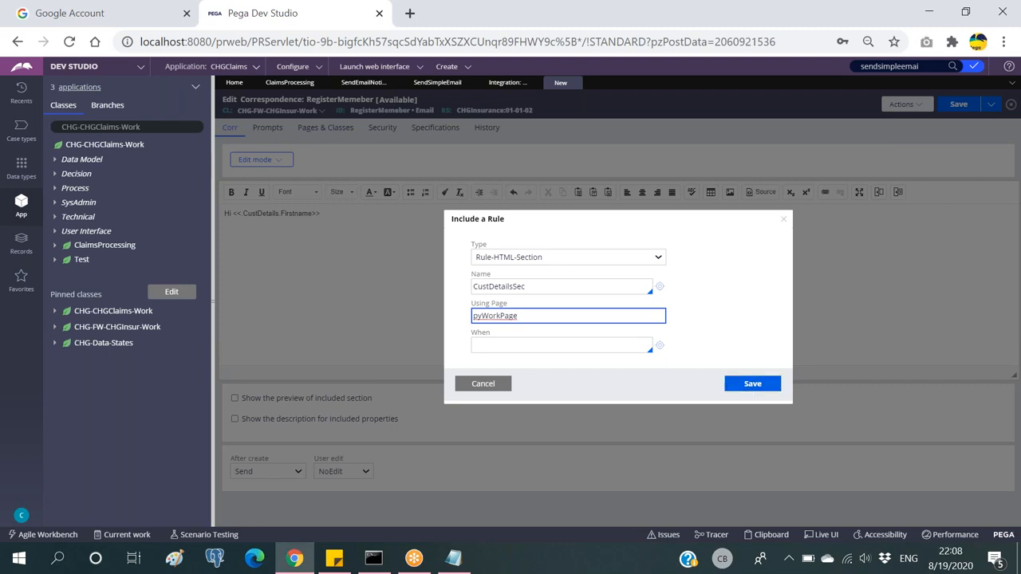
click(749, 384)
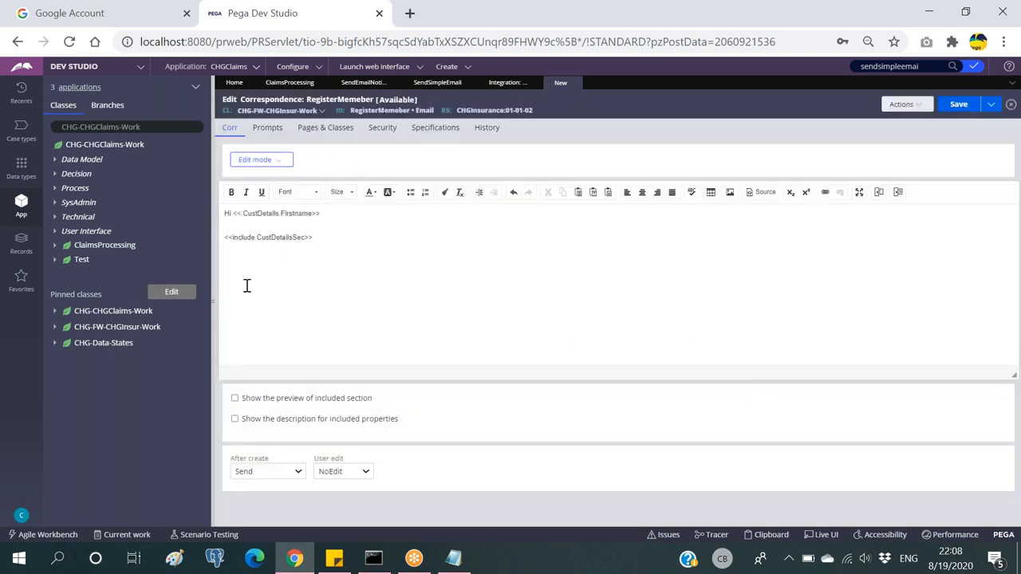
click(326, 128)
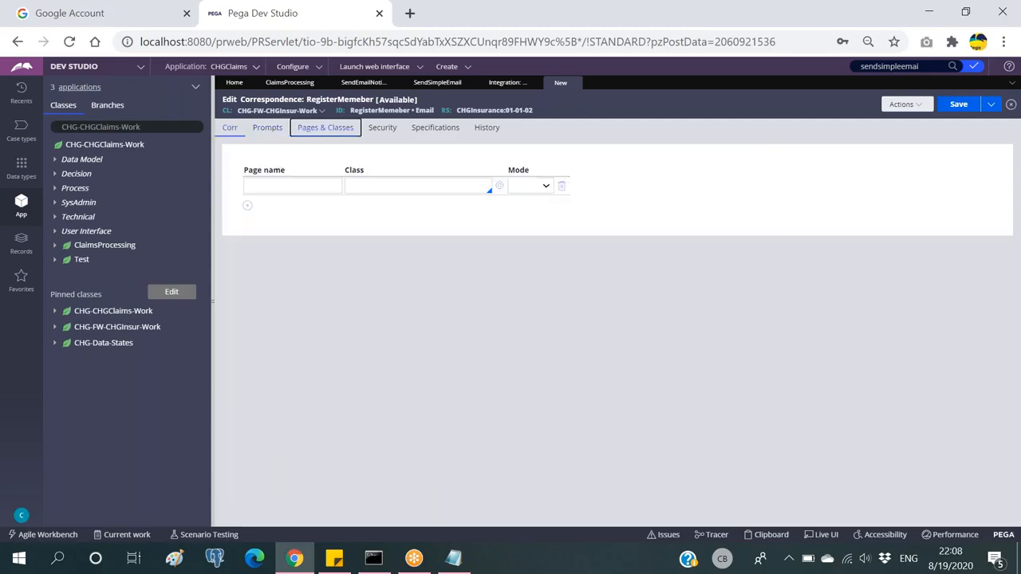
Step: Add a pyWorkPage row under Pages & Classes, then view the Email Accounts list
click(230, 128)
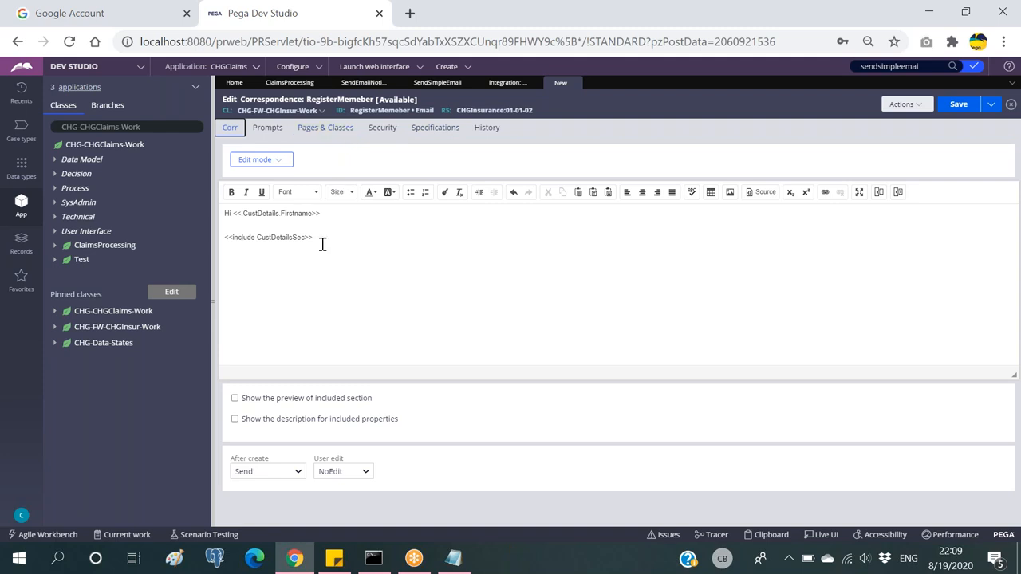
click(335, 131)
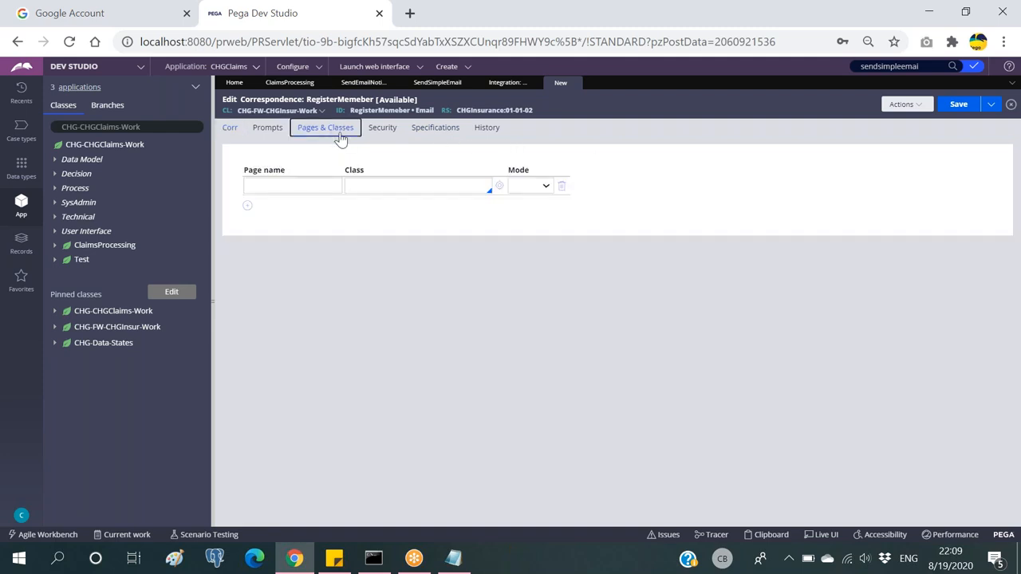
click(305, 185)
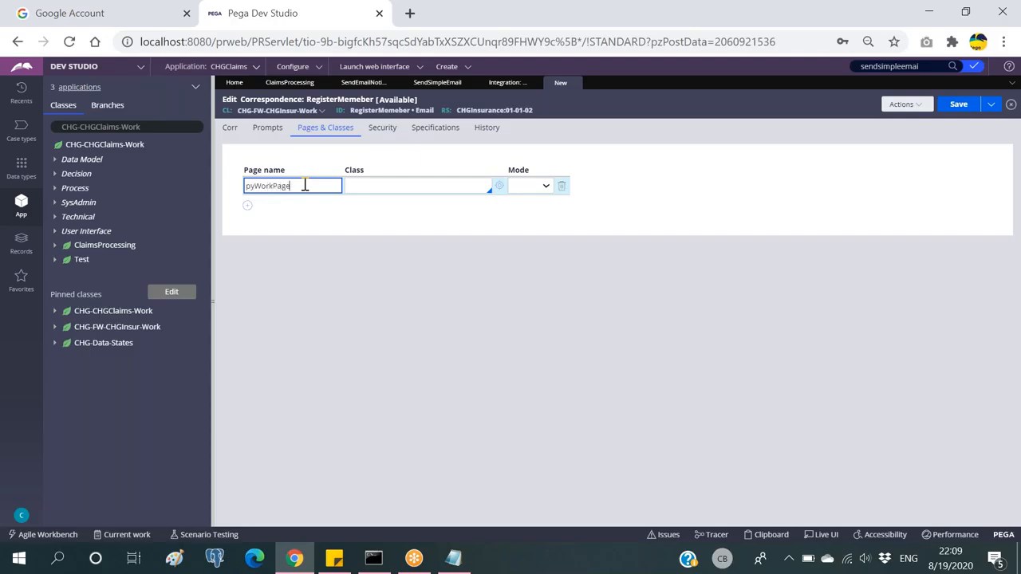
click(395, 188)
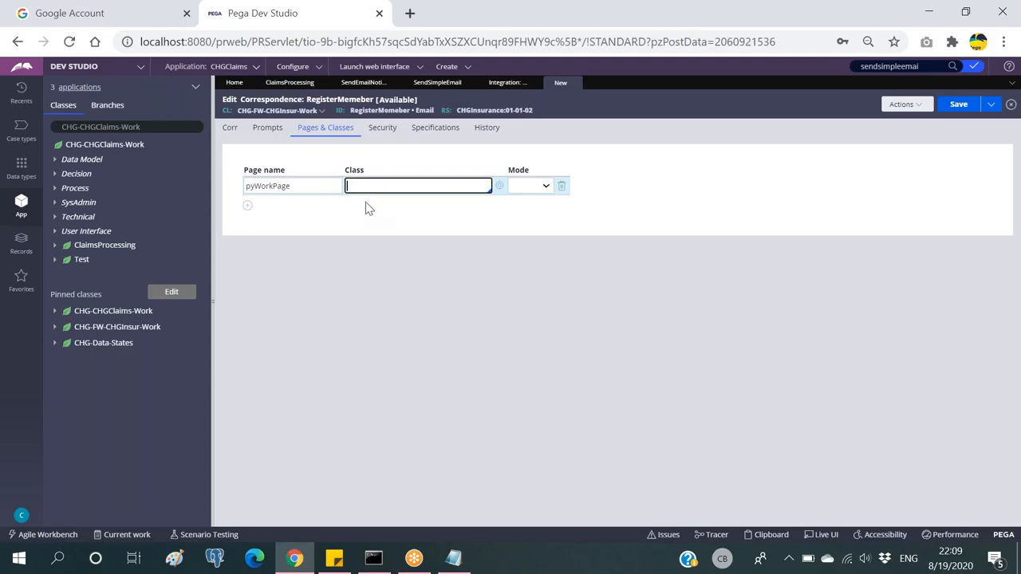
click(504, 83)
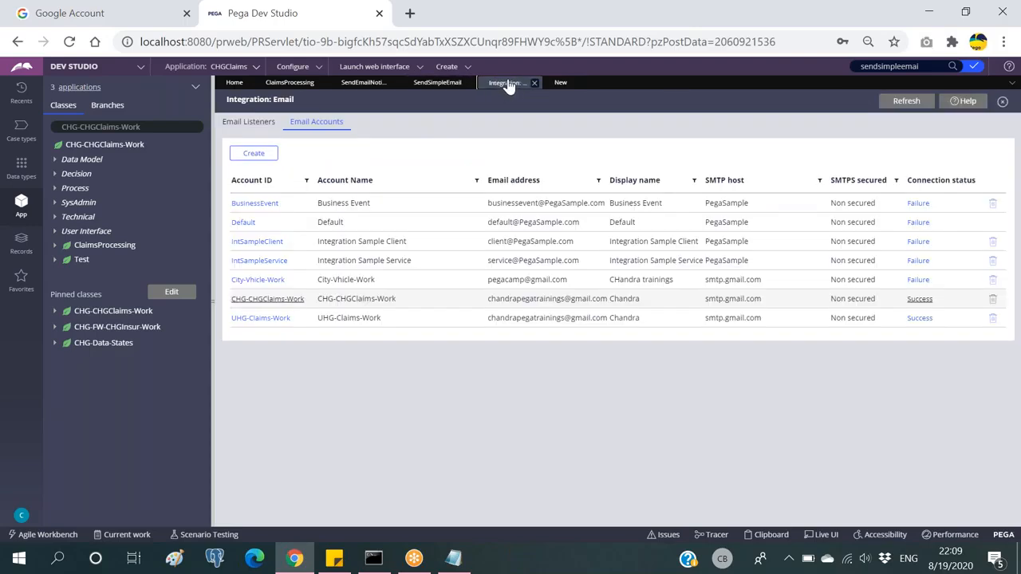
Step: Start a new ClaimsProcessing case
click(451, 70)
mouse_move(527, 79)
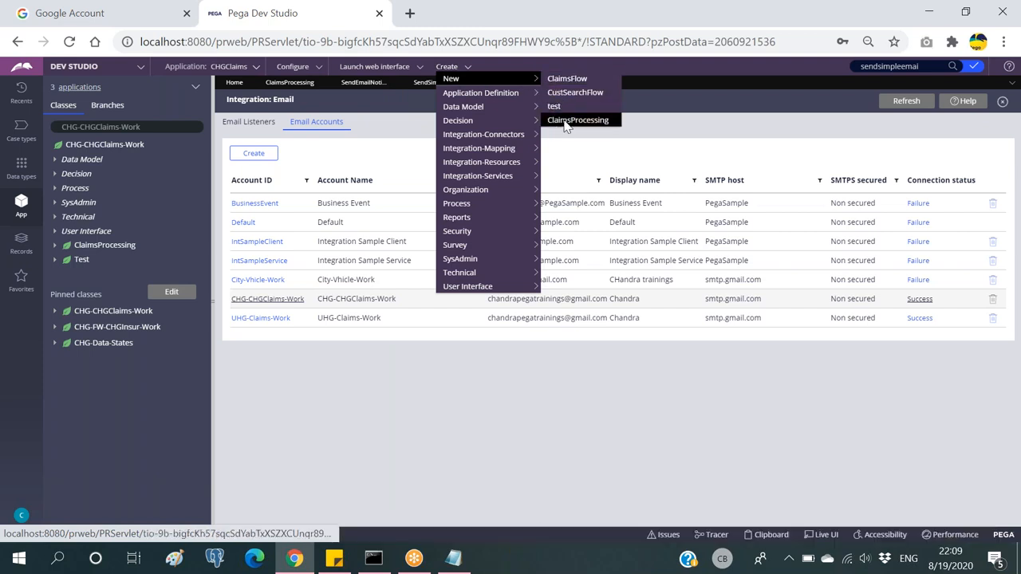
click(566, 120)
click(979, 104)
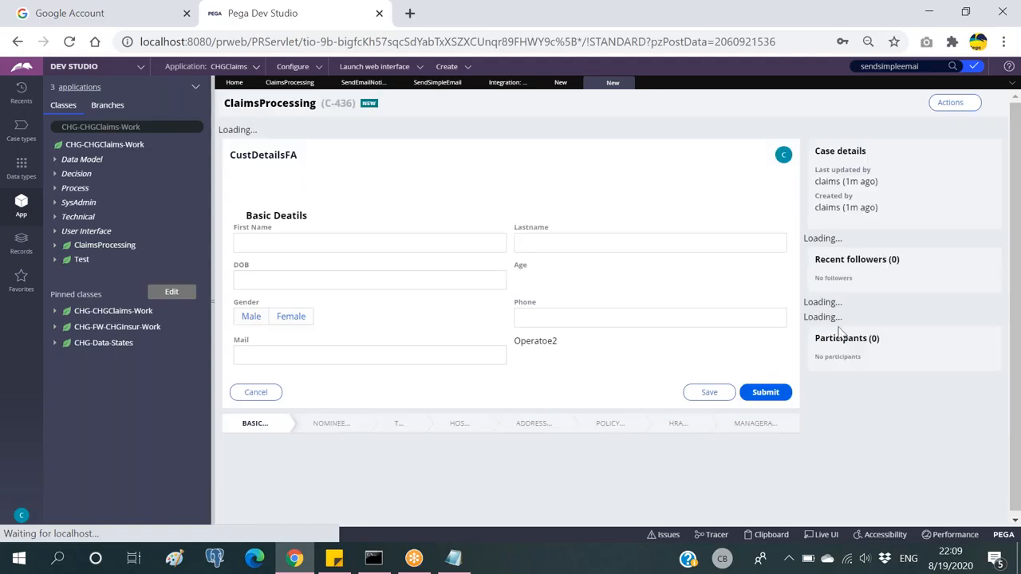
Step: Copy pyWorkPage's pxObjClass value CHG-CHGClaims-Work from the clipboard into the correspondence's class field
click(770, 536)
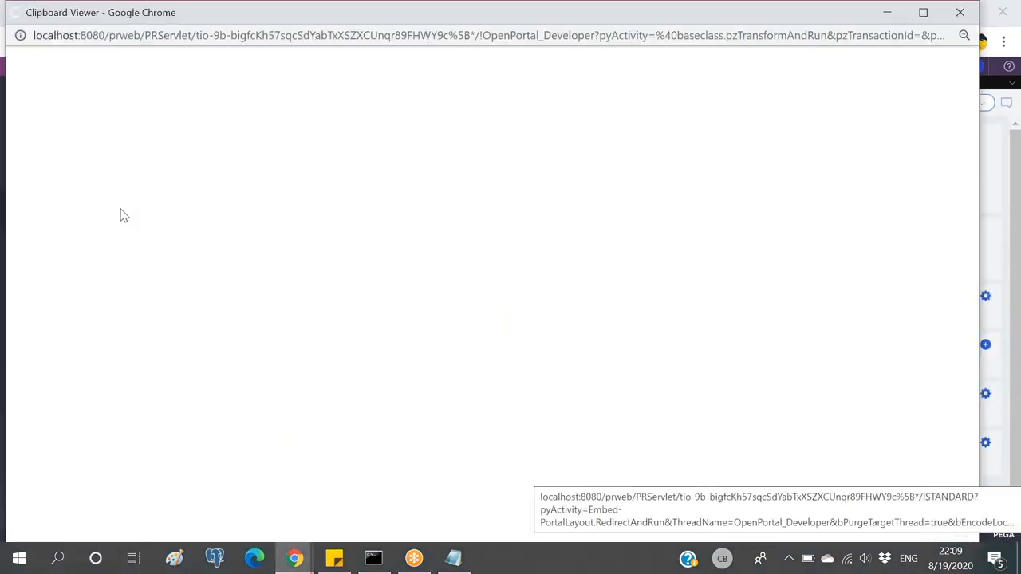
scroll(112, 207, down, 10)
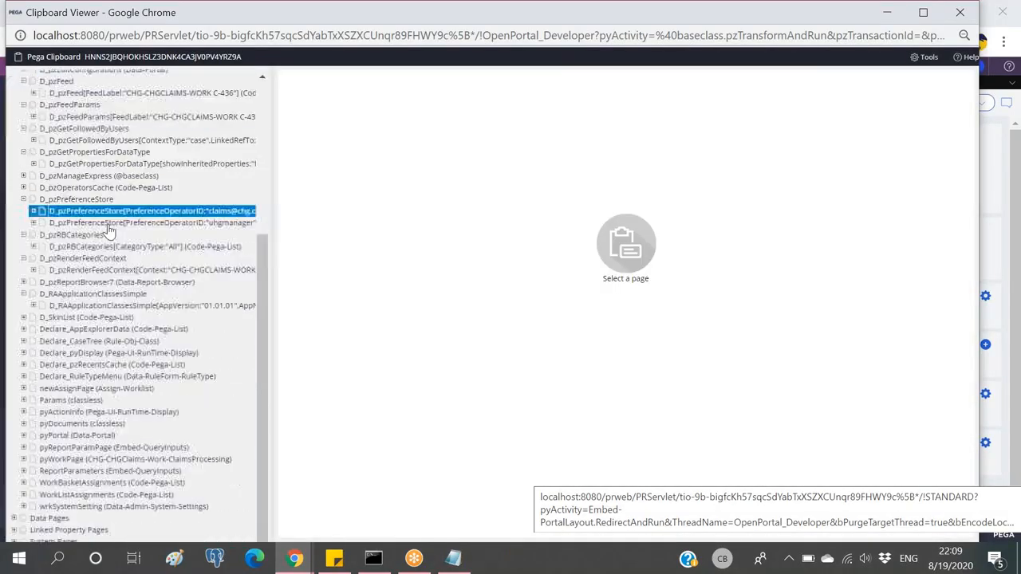
click(90, 464)
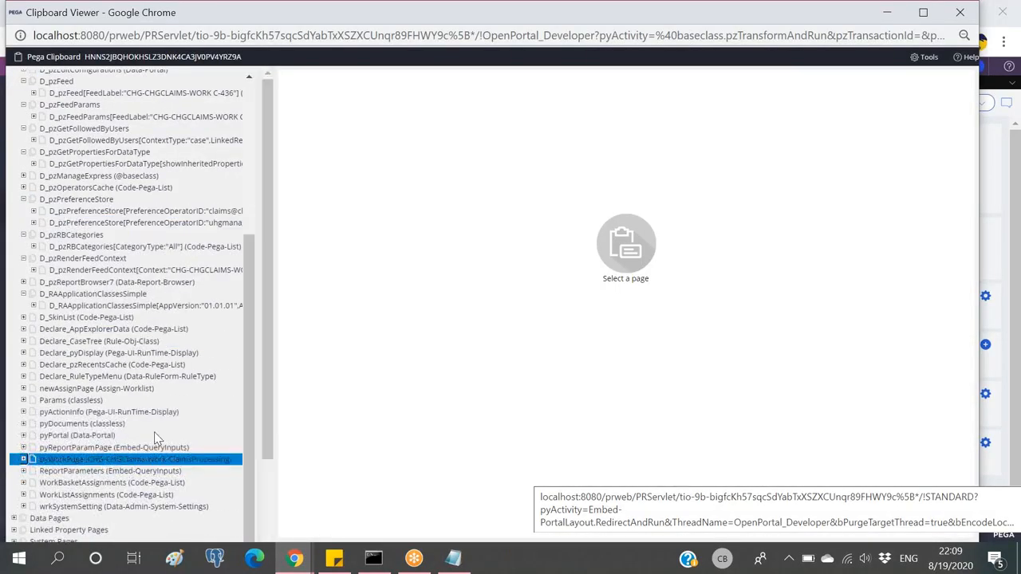
scroll(504, 303, down, 5)
scroll(504, 303, down, 10)
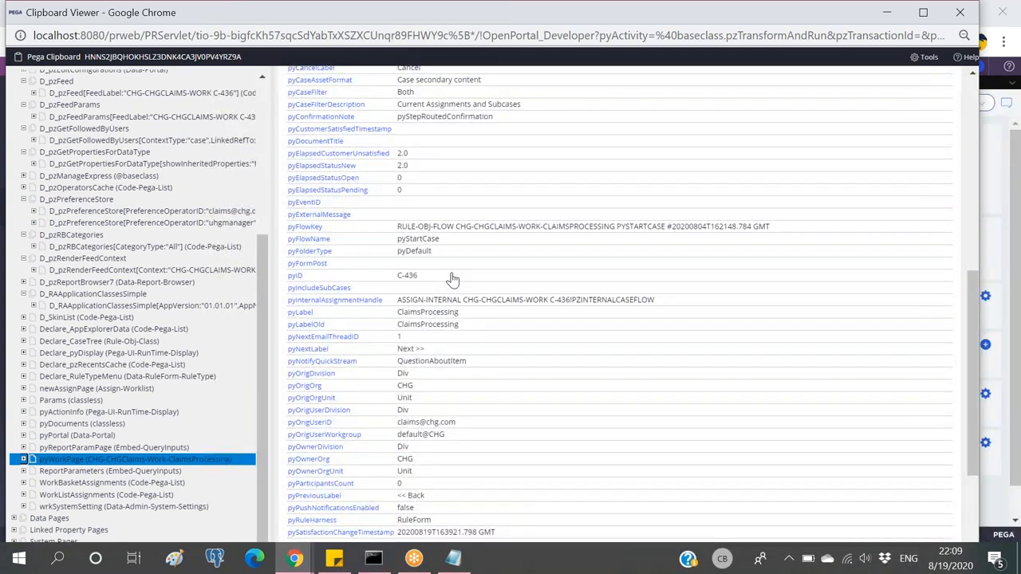
scroll(452, 279, down, 1)
key(ctrl+f)
text(pxobj)
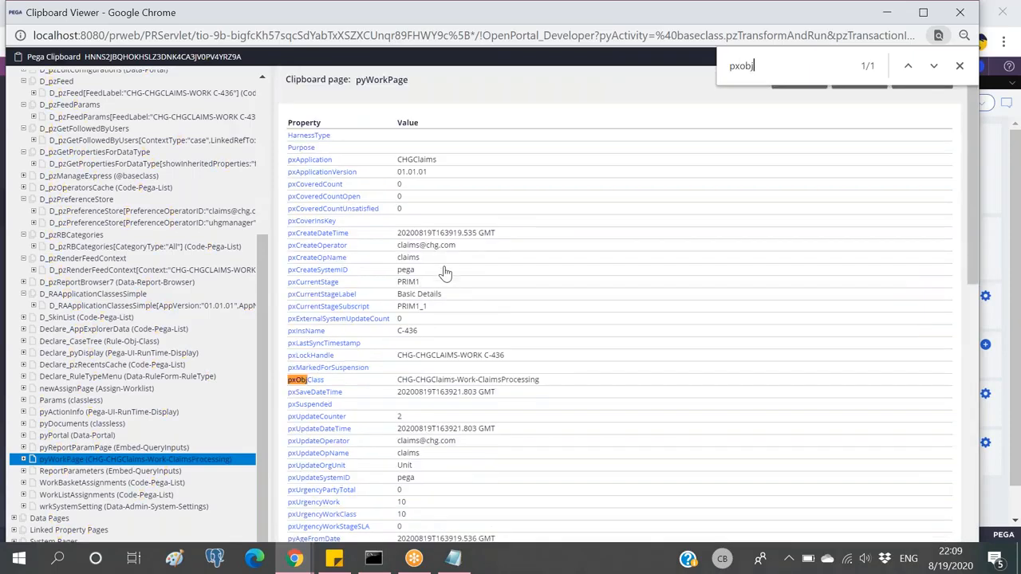
drag(398, 382, 478, 386)
key(ctrl+c)
key(alt+Tab)
click(561, 83)
click(410, 188)
Step: Paste CHG-CHGClaims-Work as pyWorkPage's class and trim the leading space
key(ctrl+v)
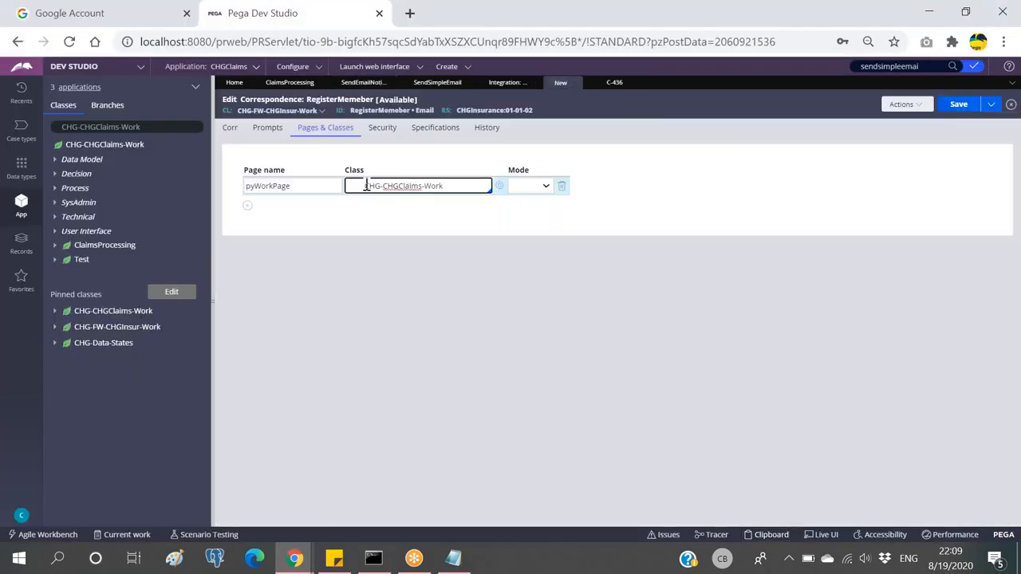
key(Home)
key(Delete)
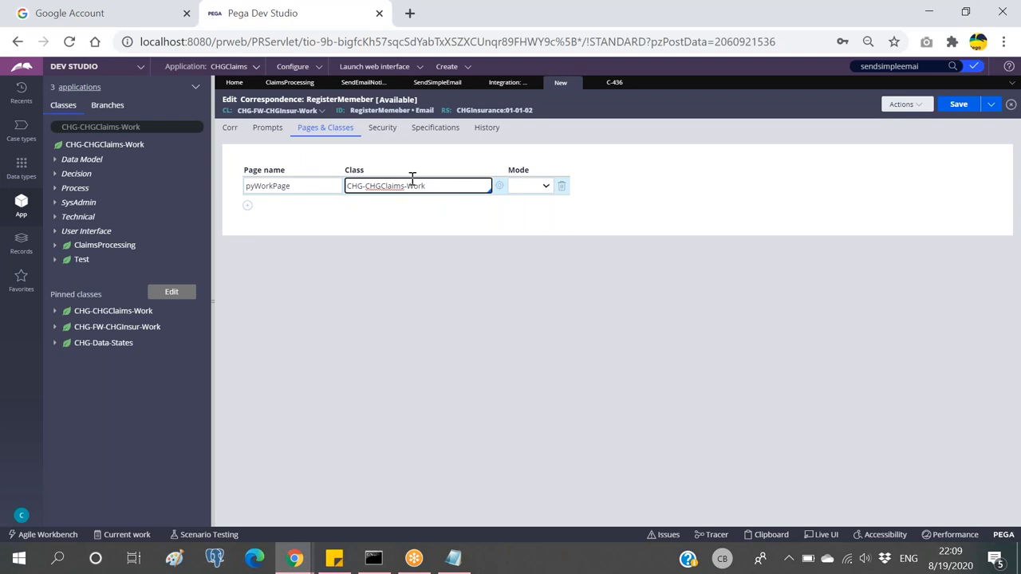
Step: Delete the closing Thanks sign-off lines from the email body
click(230, 130)
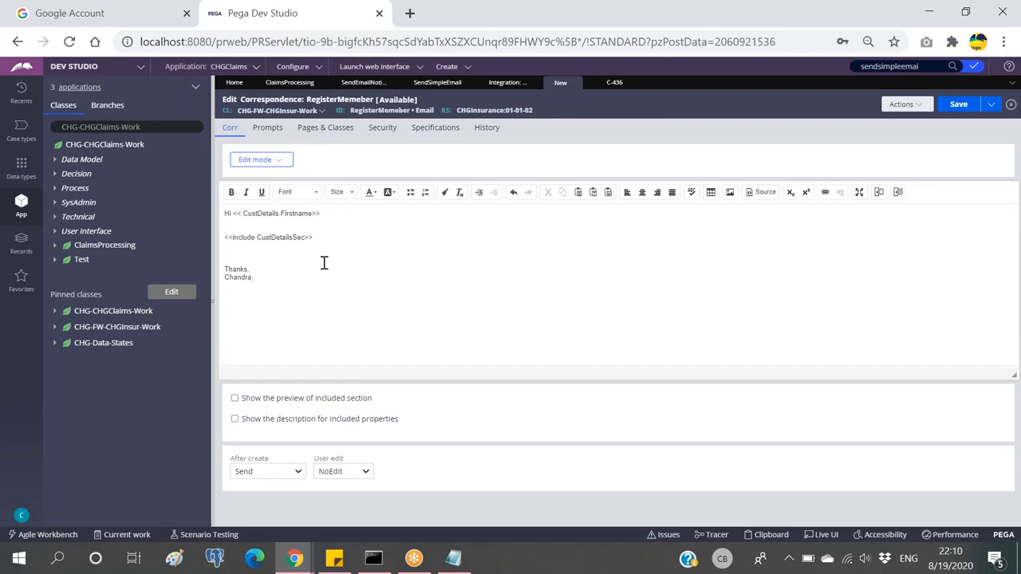
drag(262, 278, 224, 268)
click(279, 267)
click(269, 272)
drag(258, 280, 212, 266)
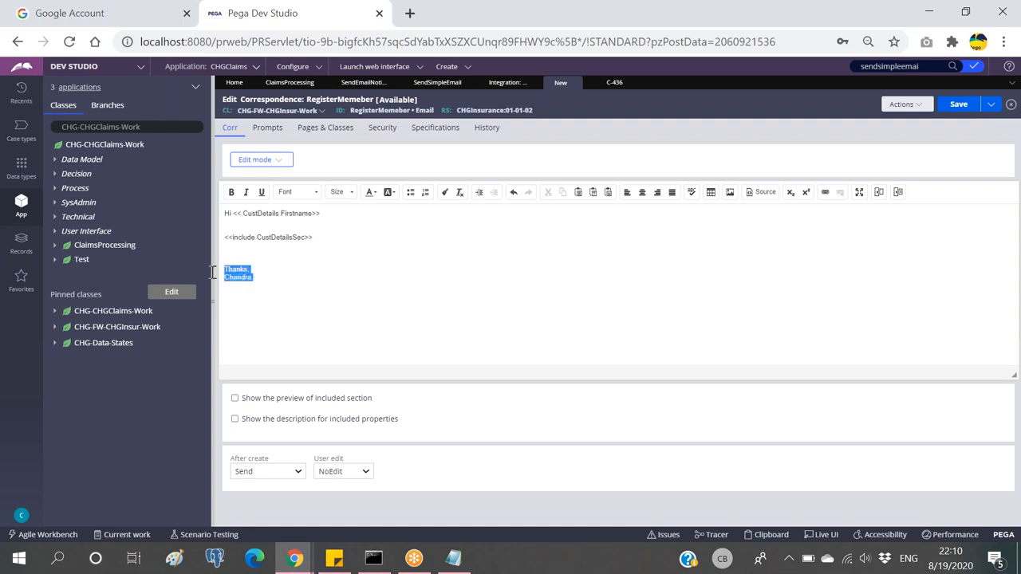
key(Delete)
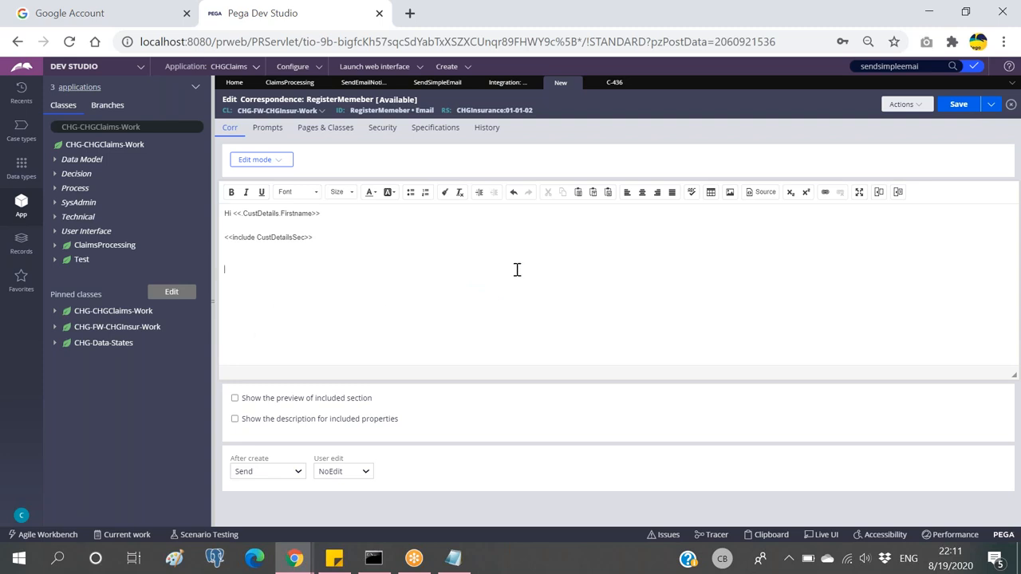
click(448, 67)
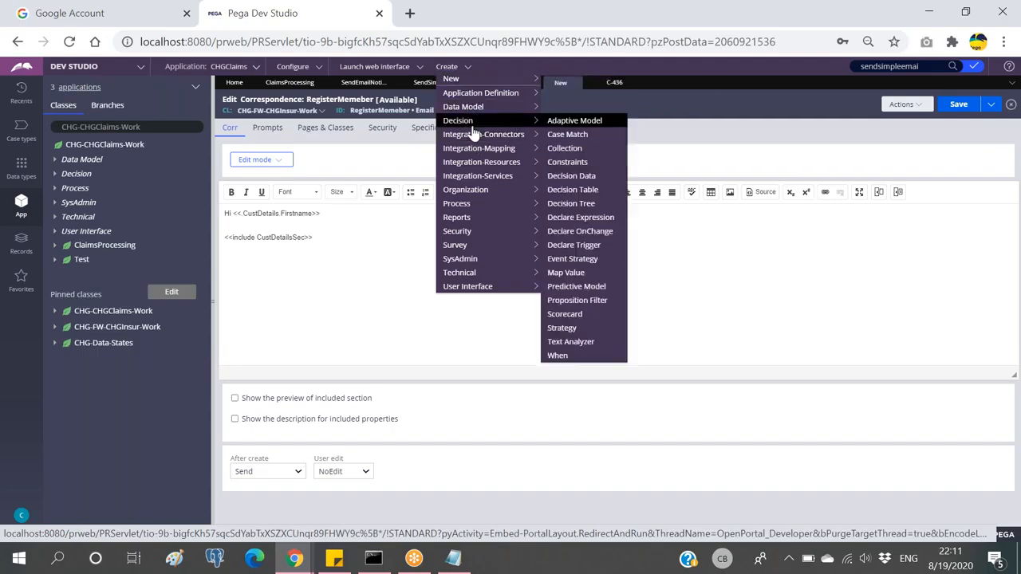
Step: Create and save an Email correspondence fragment named Signature, then close it
mouse_move(458, 203)
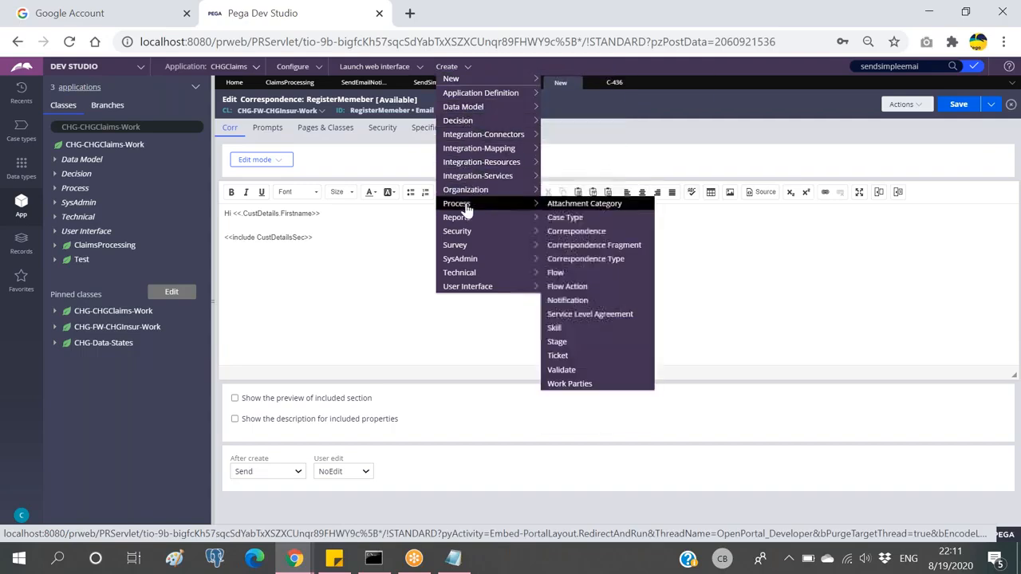
click(591, 248)
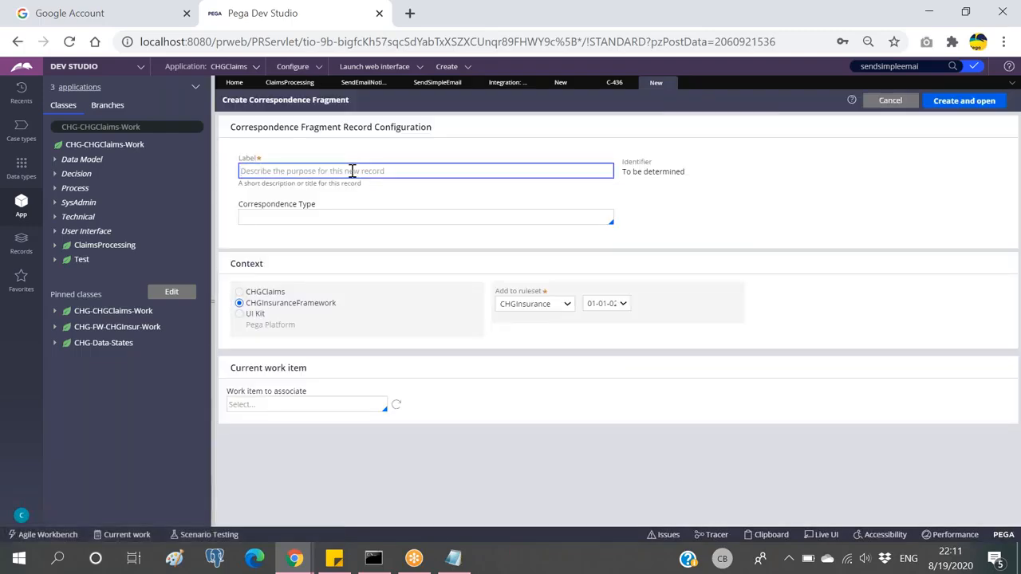
text(Signature)
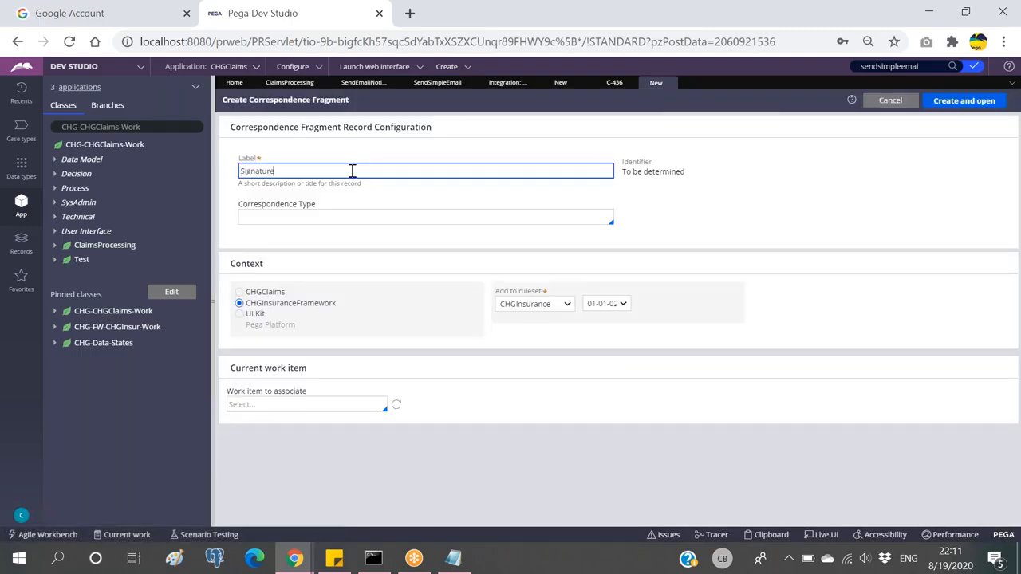
click(396, 217)
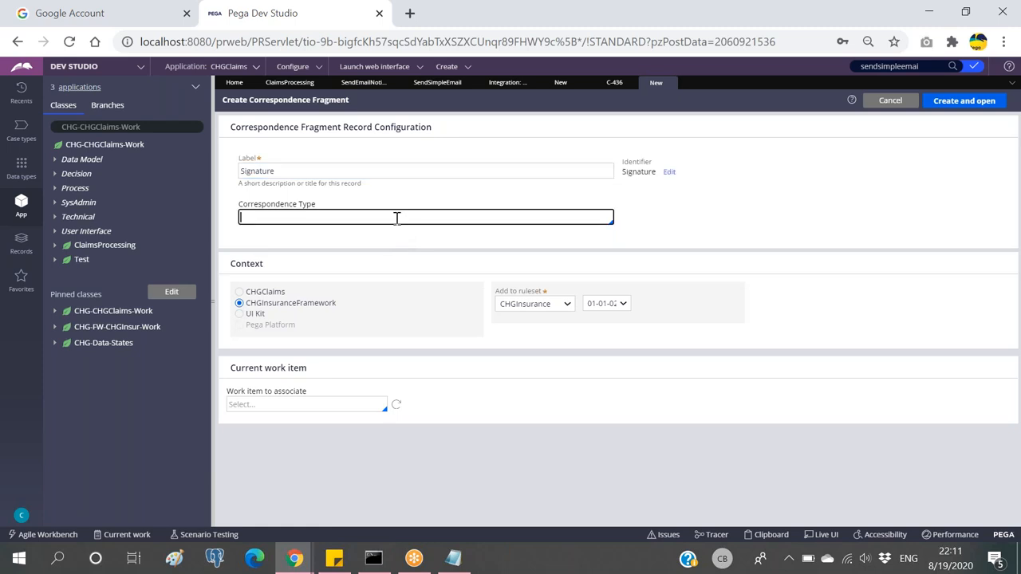
key(Return)
click(973, 101)
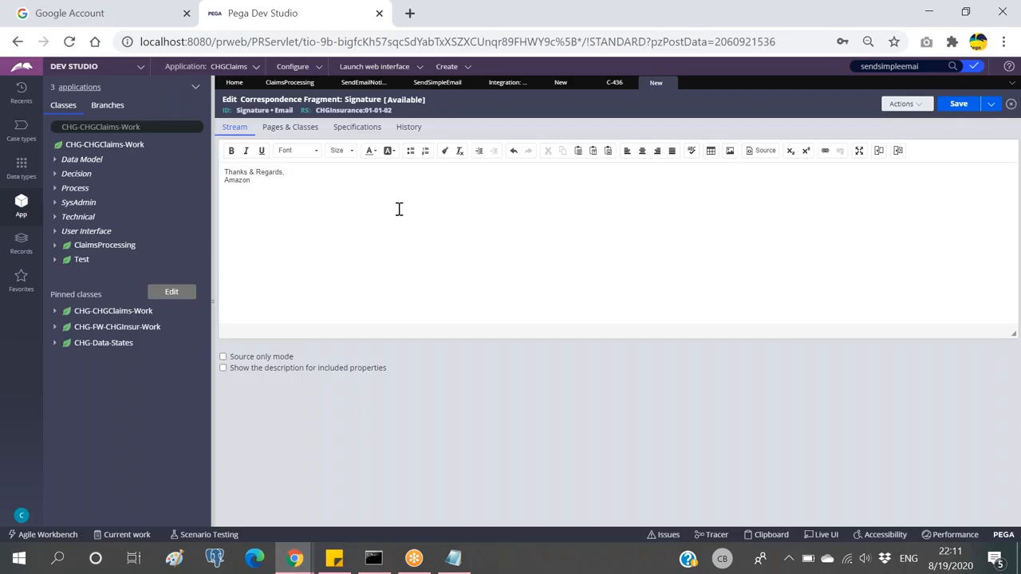
click(959, 104)
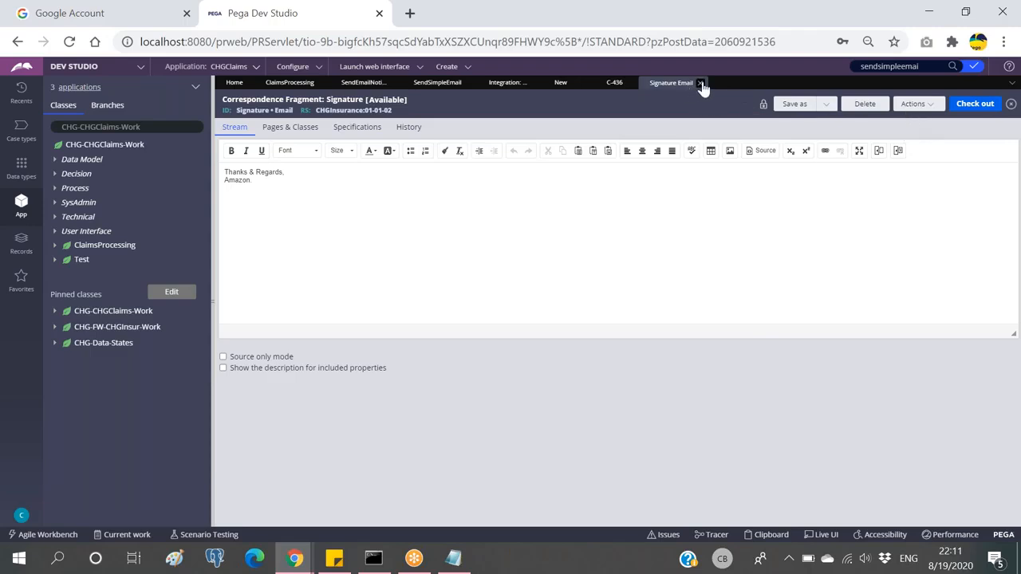
click(701, 83)
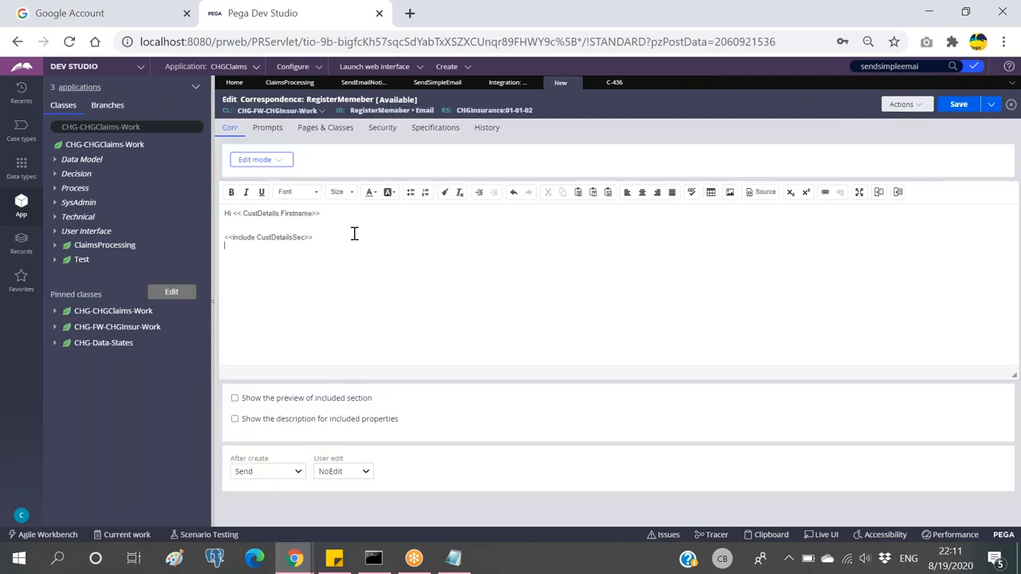
Step: Begin a rule include in the email body with type Rule-Corr-Fragment
click(899, 193)
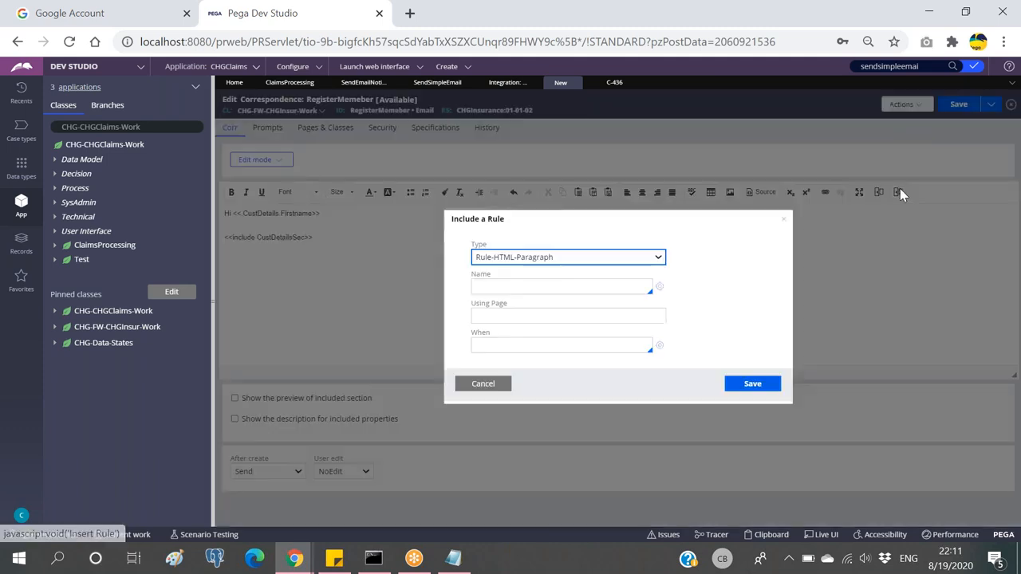
click(614, 257)
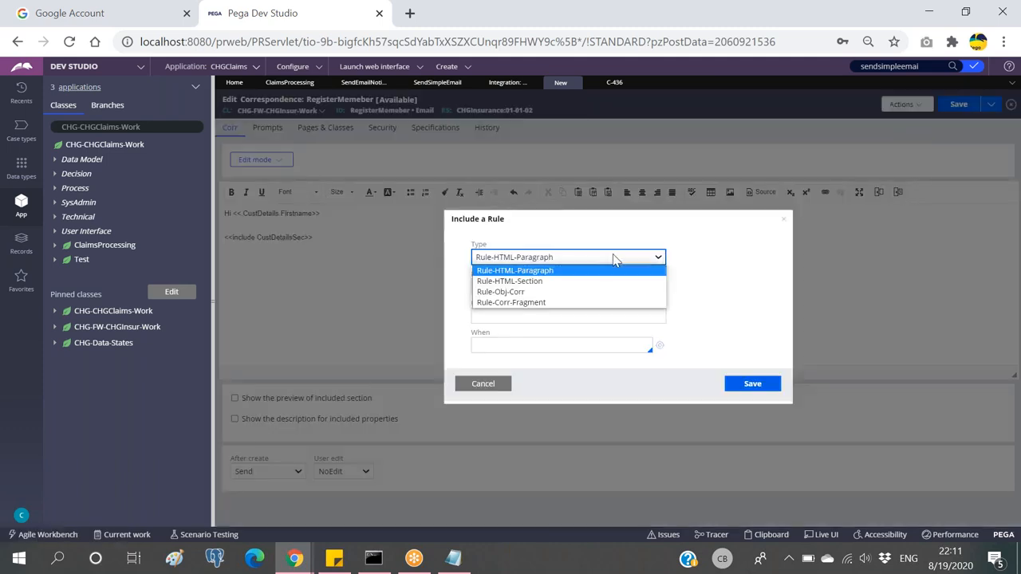
click(511, 303)
click(516, 285)
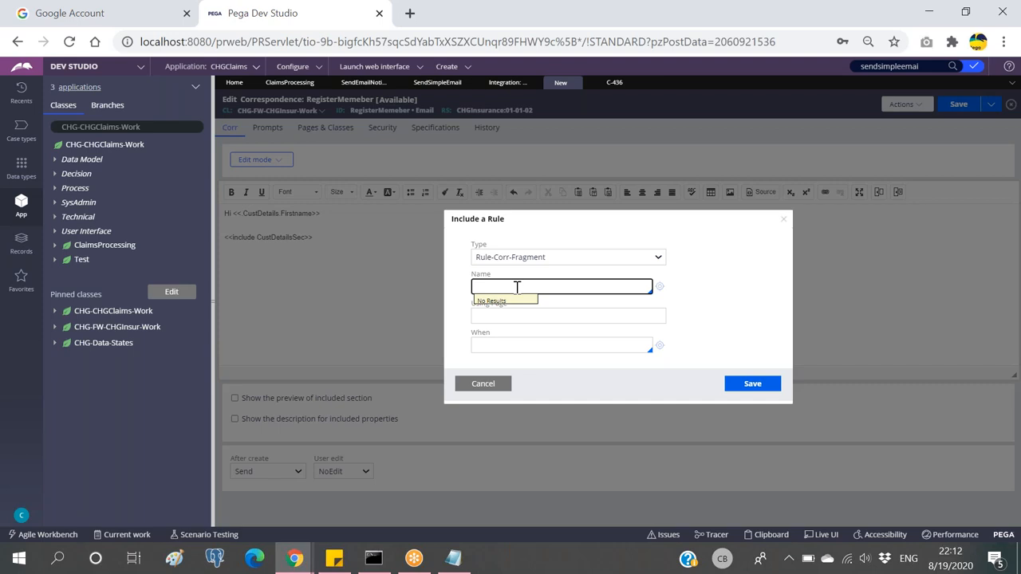
click(507, 86)
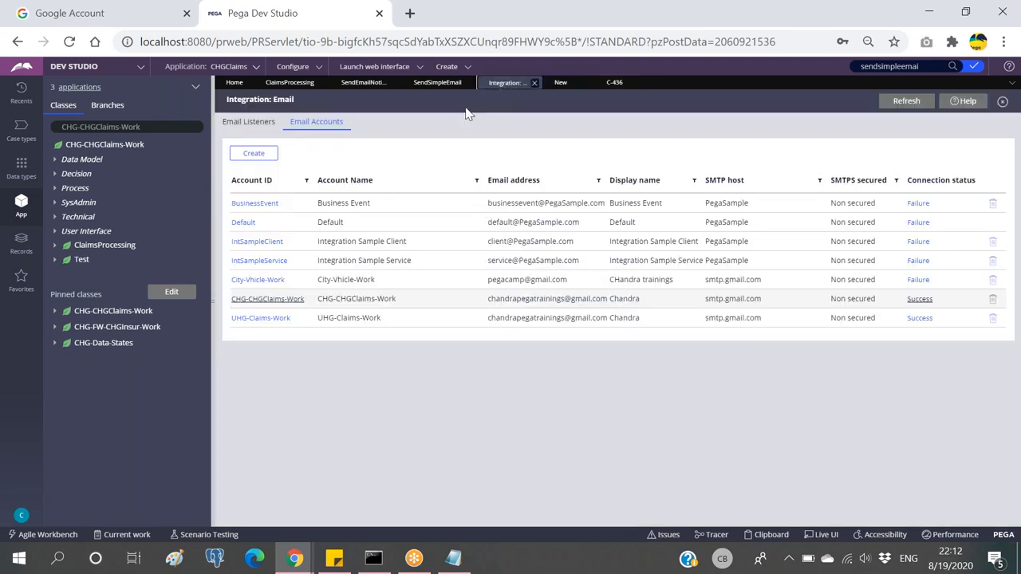
Step: Browse the open record tabs, recent records and explorers looking for the fragment
click(436, 84)
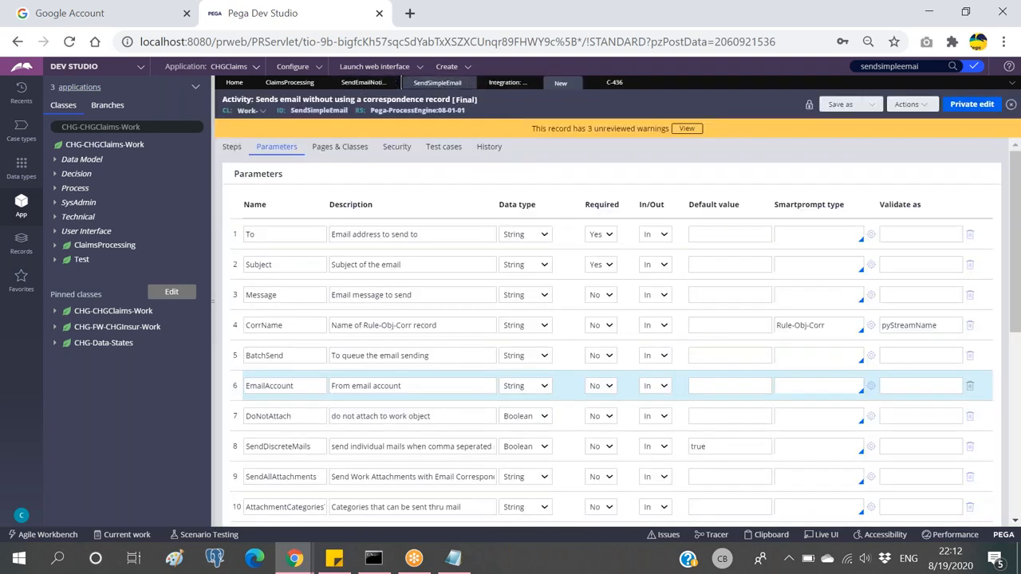
click(362, 84)
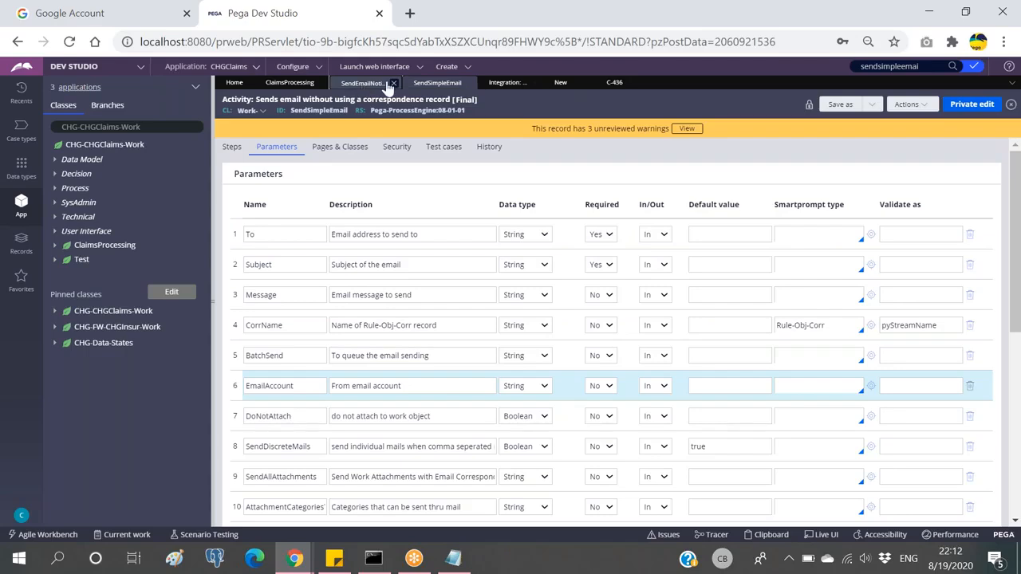
click(1011, 85)
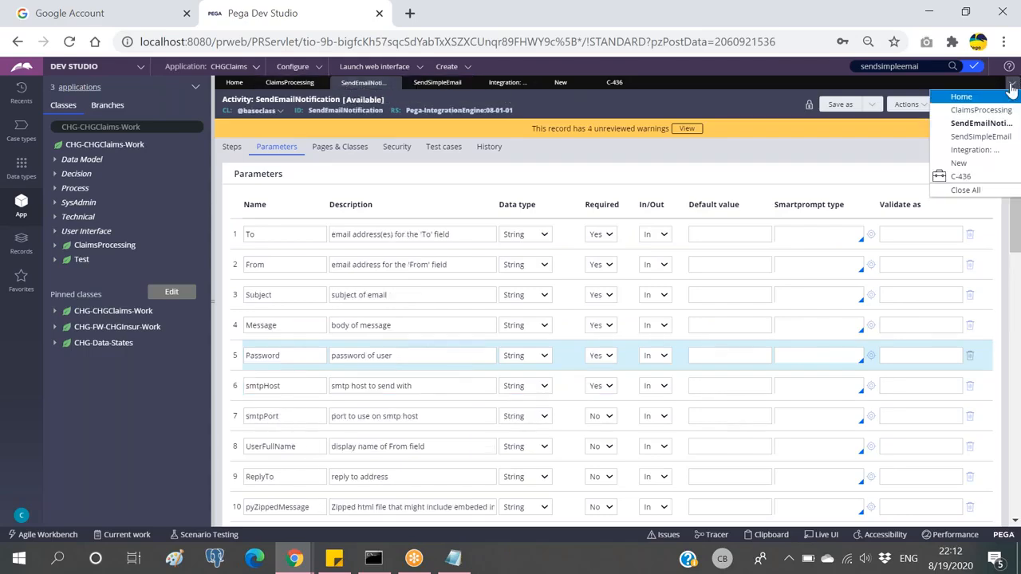
click(695, 94)
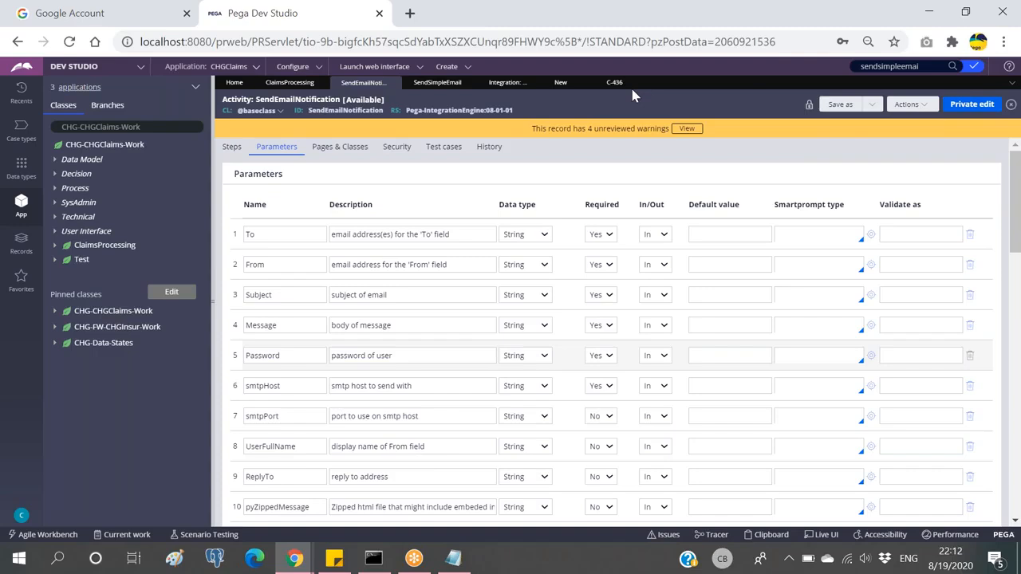
click(290, 83)
click(21, 92)
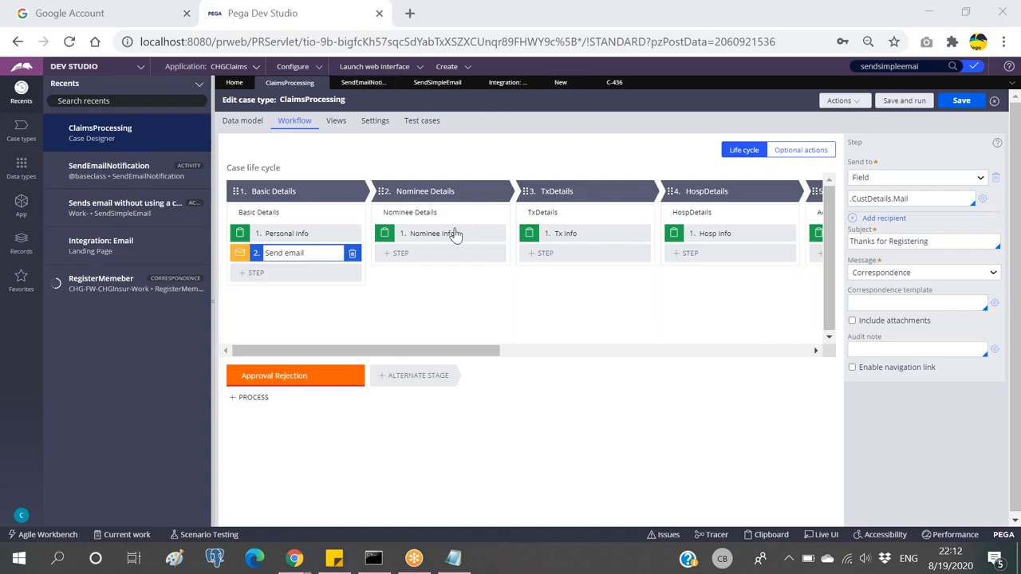
click(954, 68)
click(23, 204)
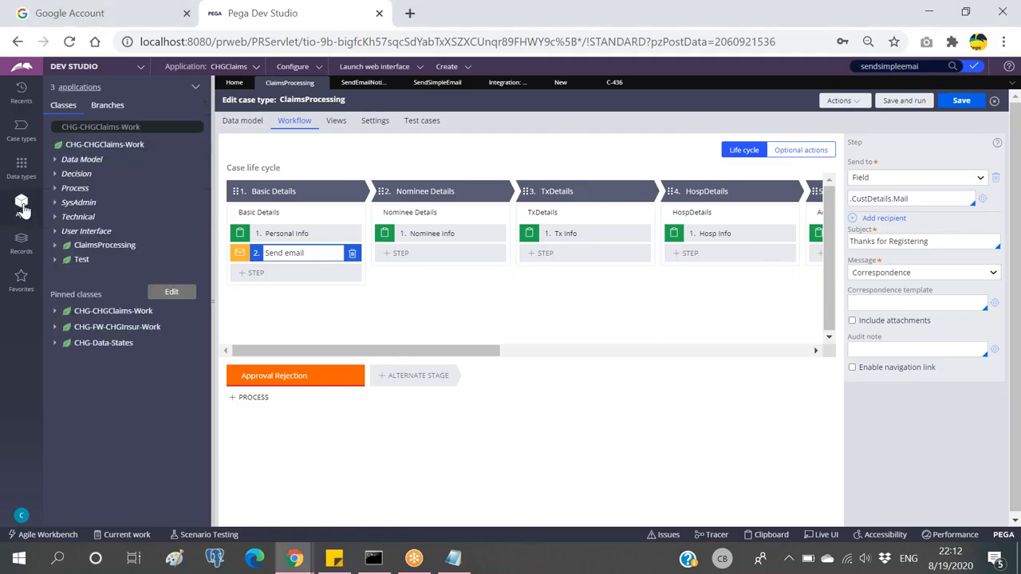
click(21, 241)
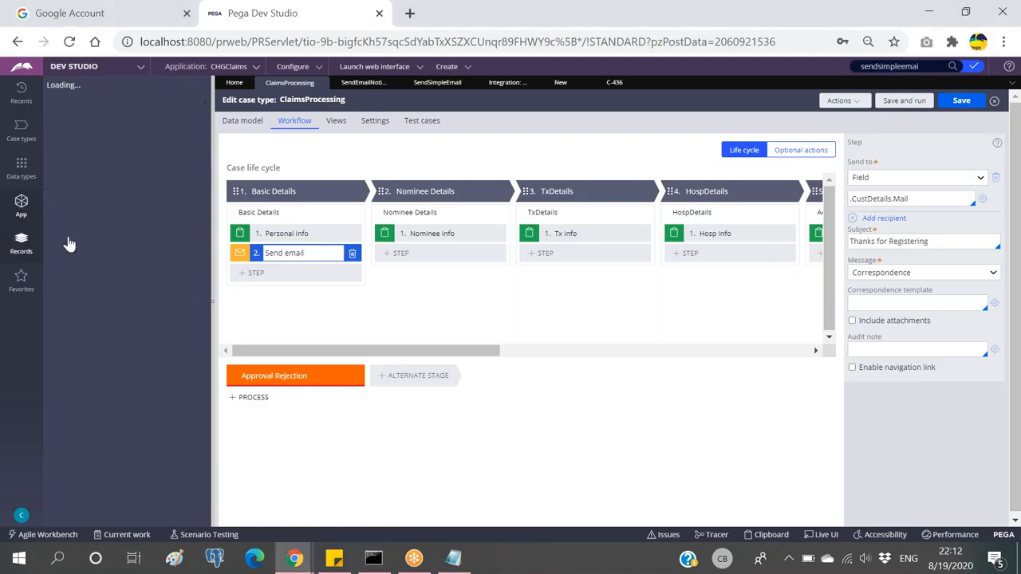
click(21, 204)
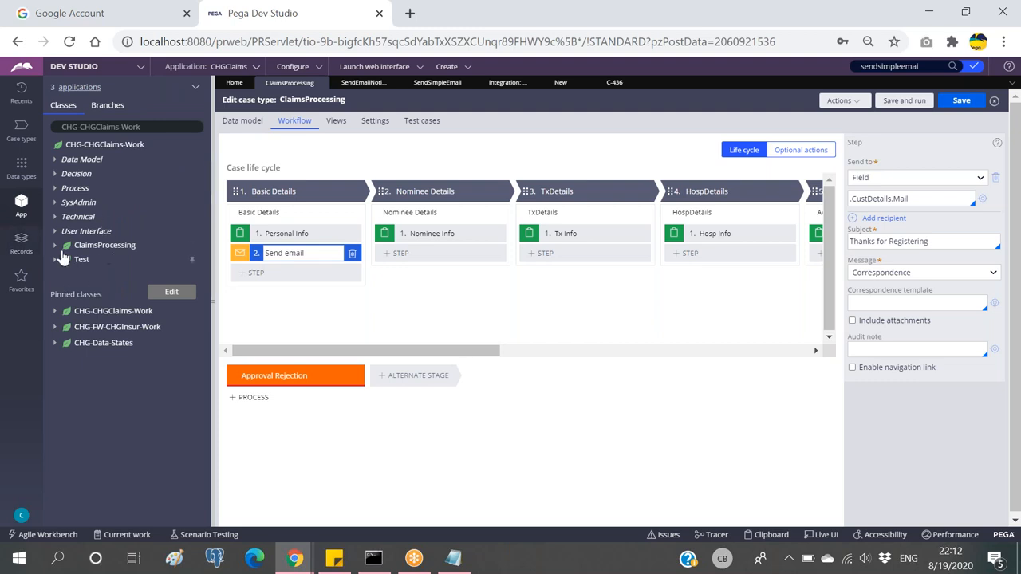
Step: Open the Signature fragment from the Process > Correspondence Fragment list, then close the list
click(56, 327)
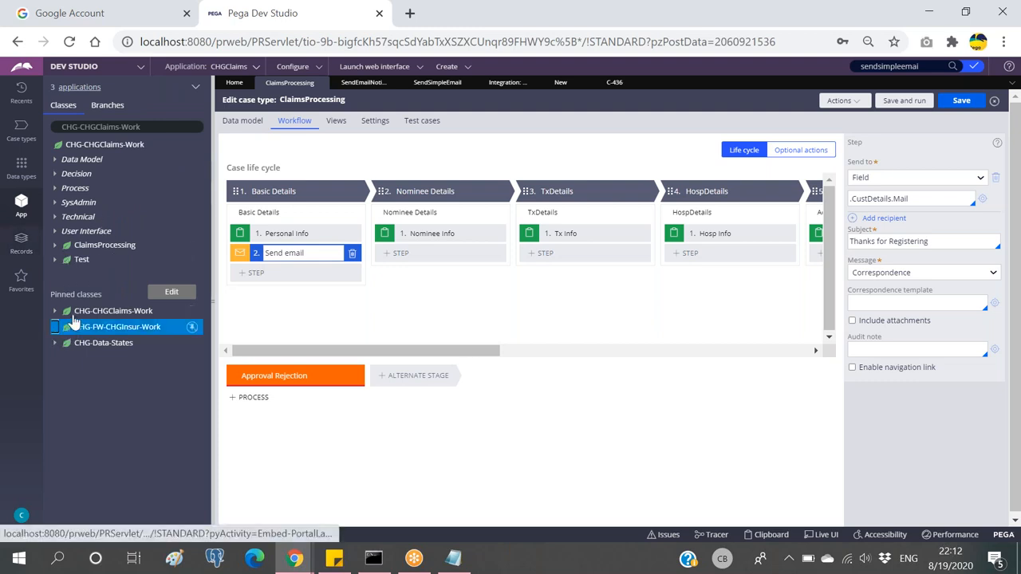
click(65, 374)
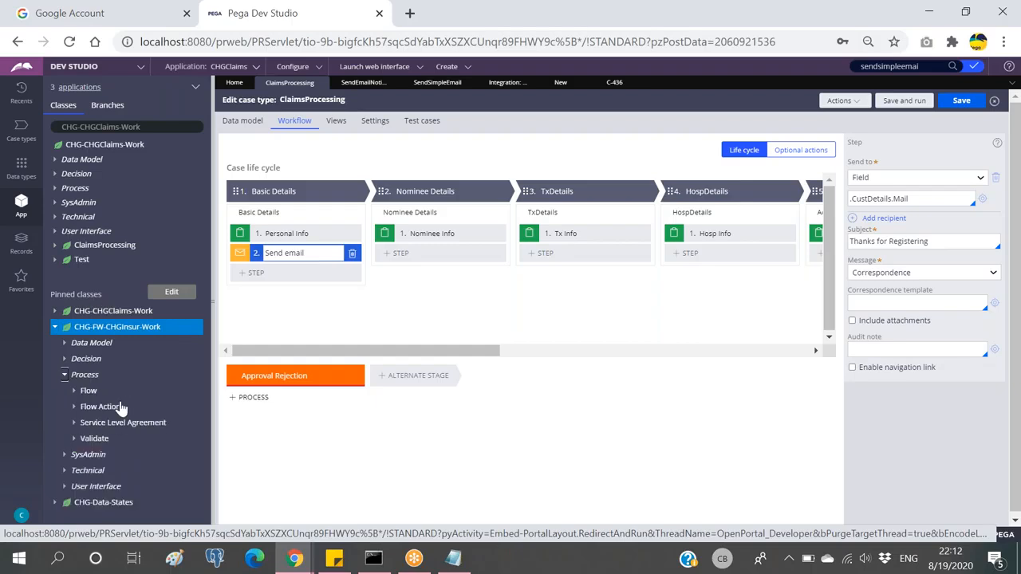
click(21, 239)
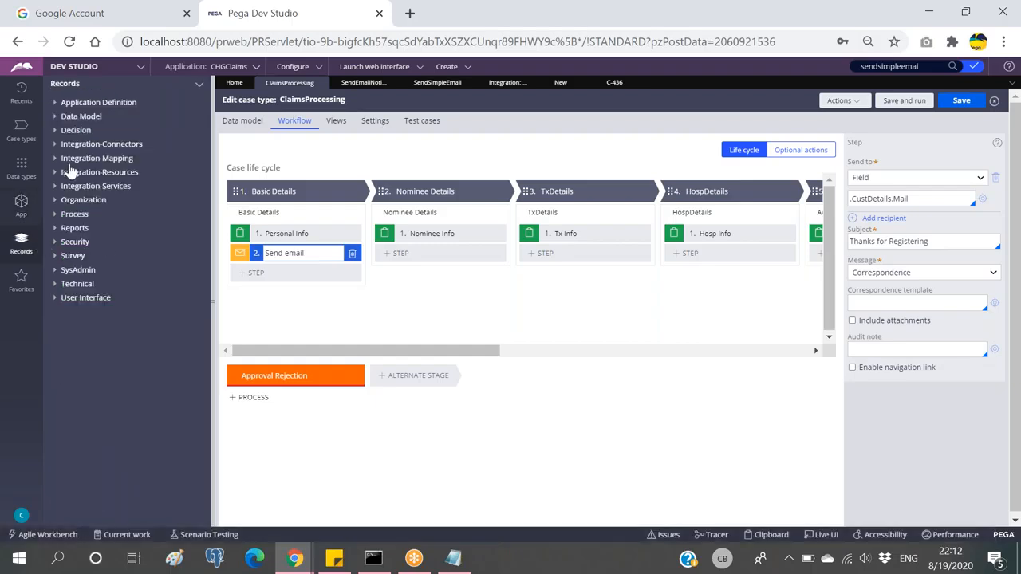
click(56, 215)
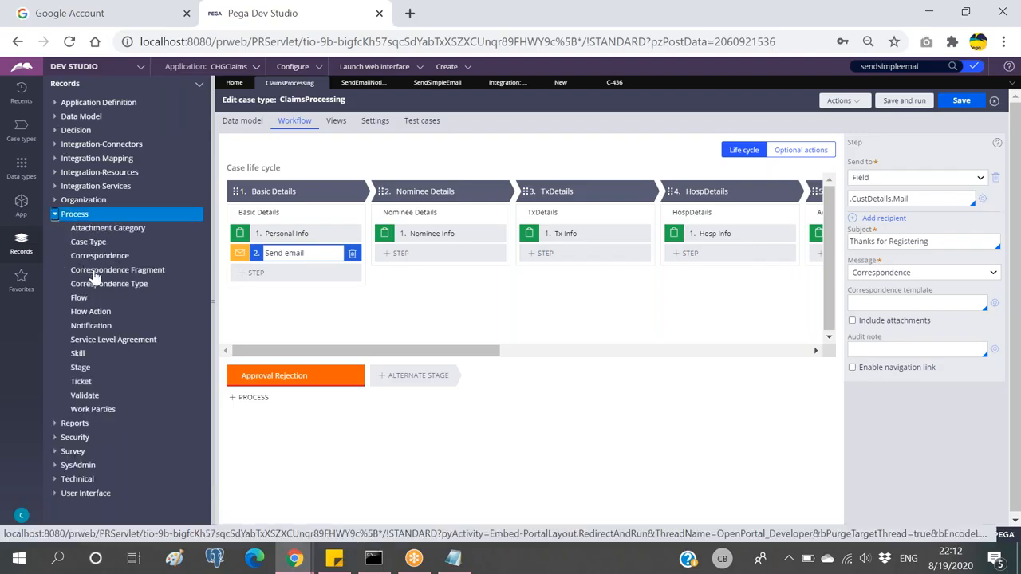
click(92, 270)
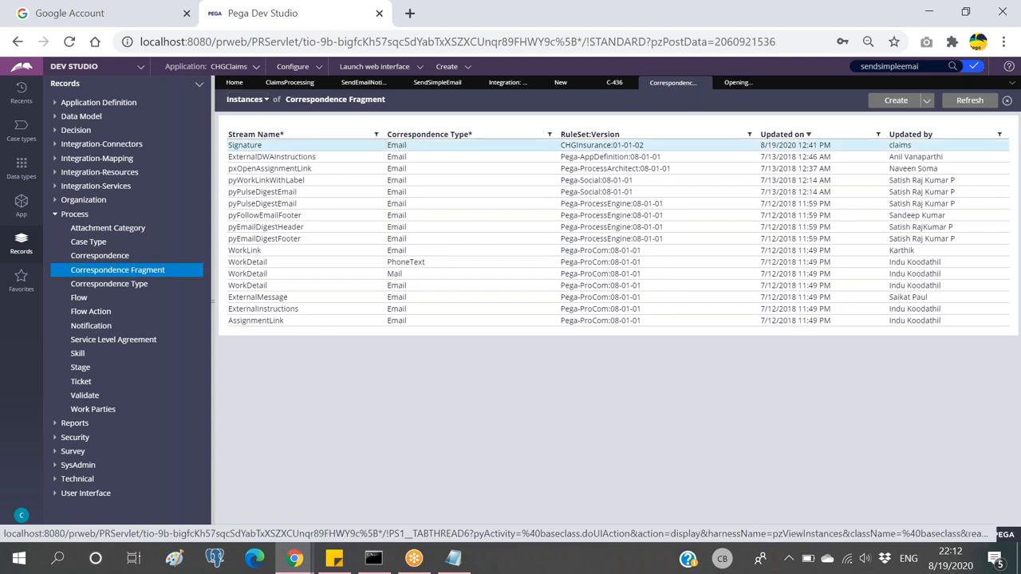
click(307, 154)
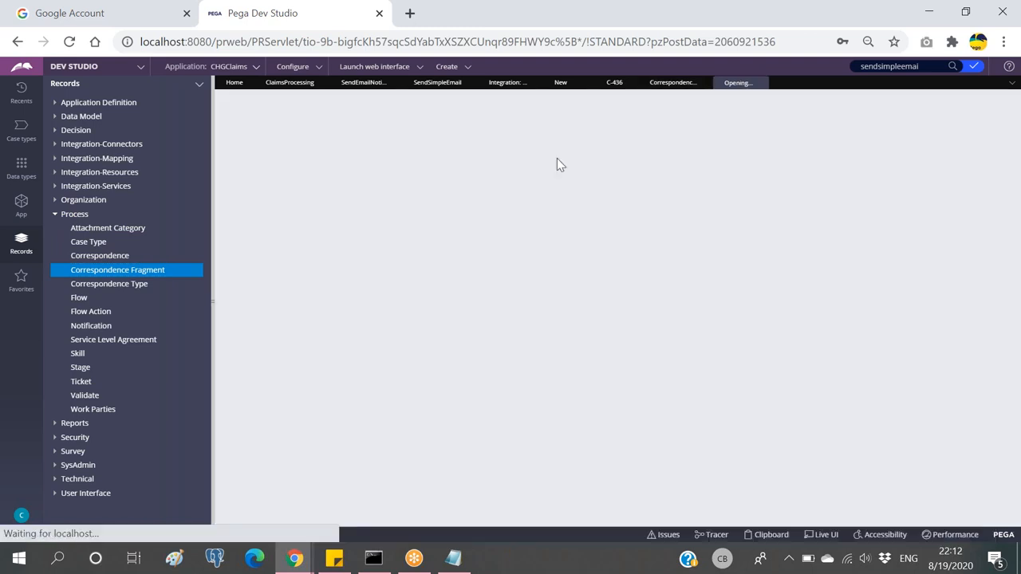
double_click(256, 110)
click(670, 83)
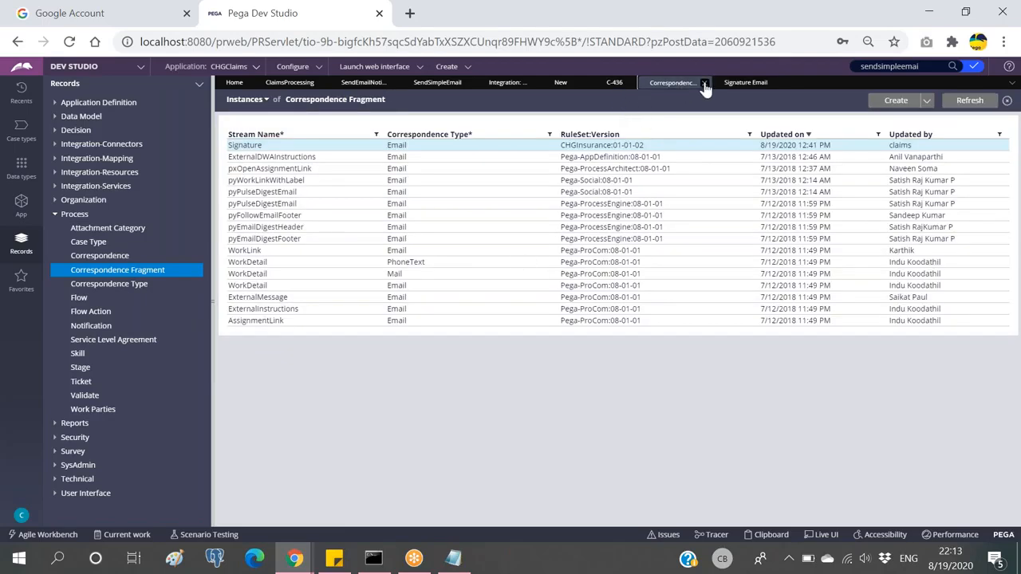
click(702, 83)
click(610, 86)
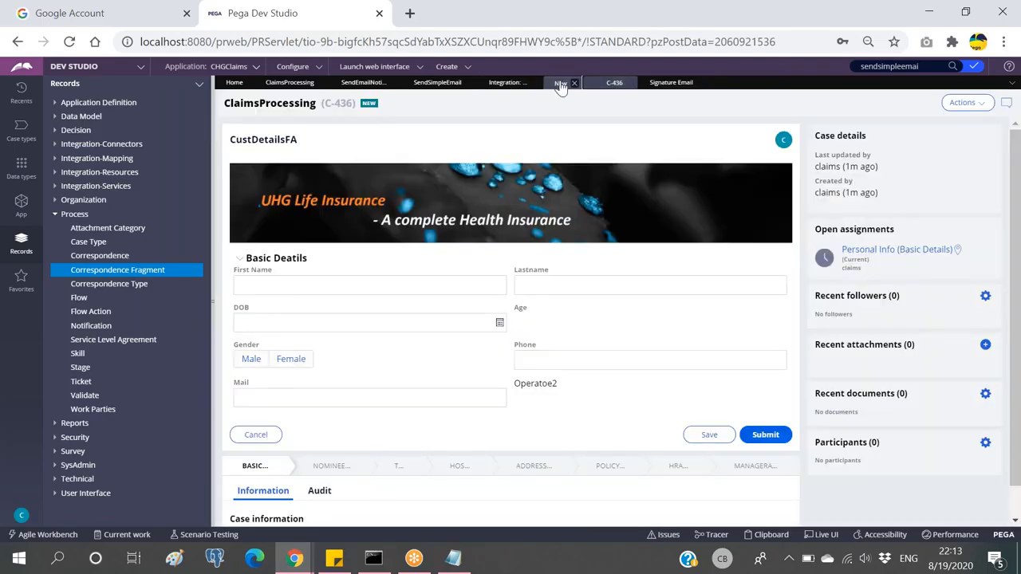
Step: Include the Signature fragment using page pyWorkPage at the end of the body and save
click(562, 84)
click(521, 286)
text(Signature)
click(725, 292)
click(546, 314)
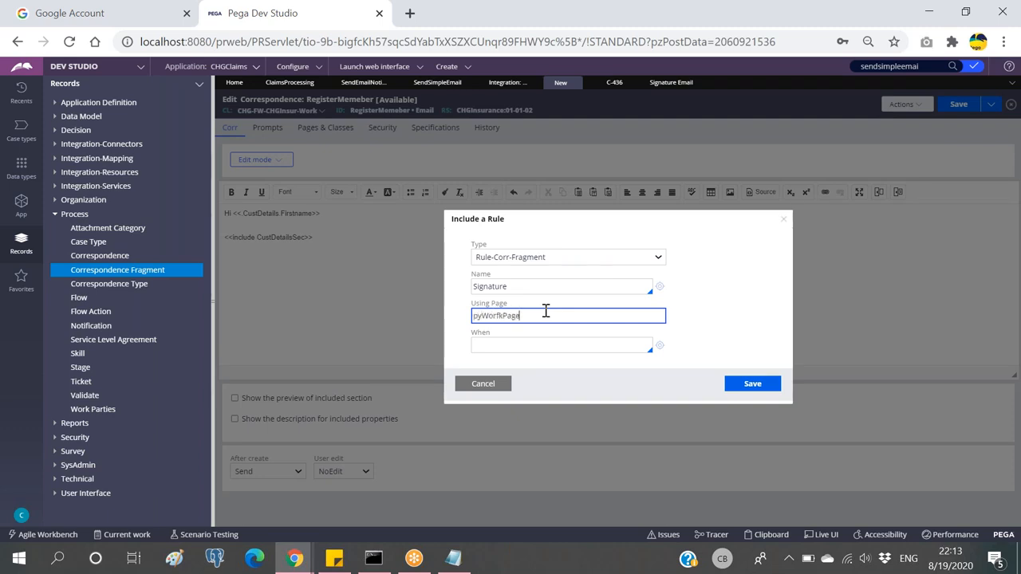
key(Left)
key(Left)
key(Left)
key(Left)
key(Left)
key(BackSpace)
click(752, 384)
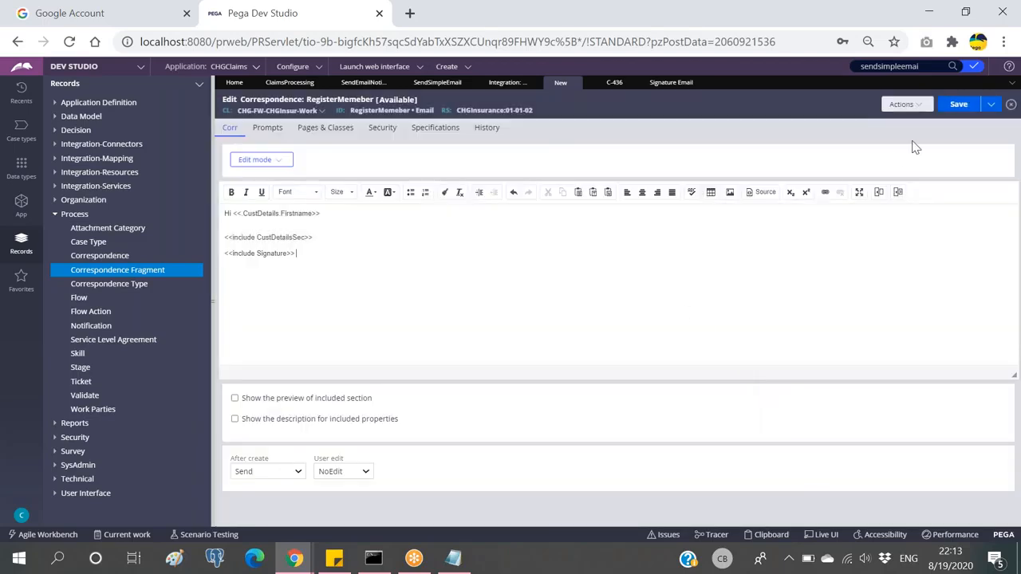
click(957, 106)
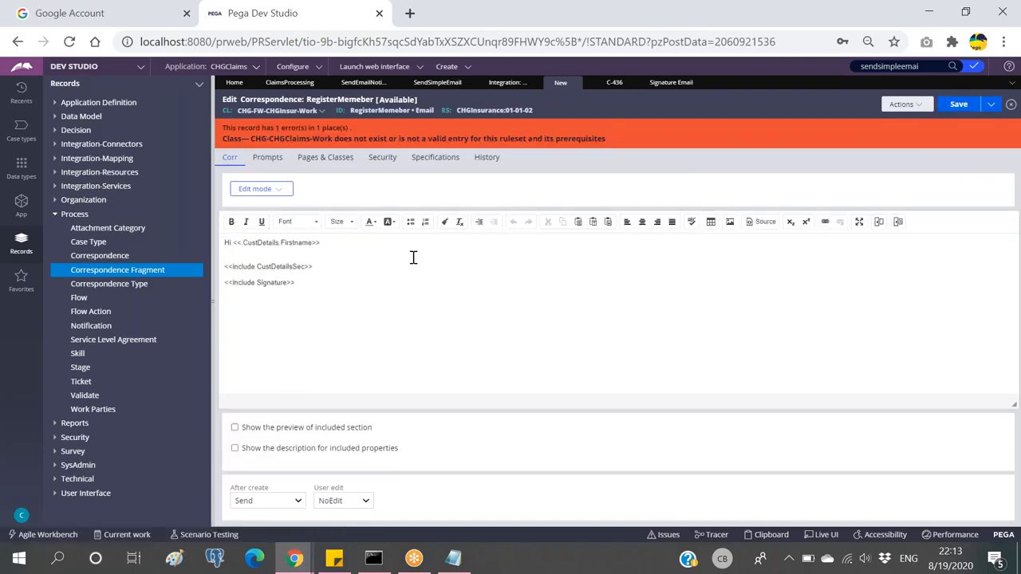
Step: Change pyWorkPage's class under Pages & Classes to CHG-FW-CHGInsur-Work
click(332, 162)
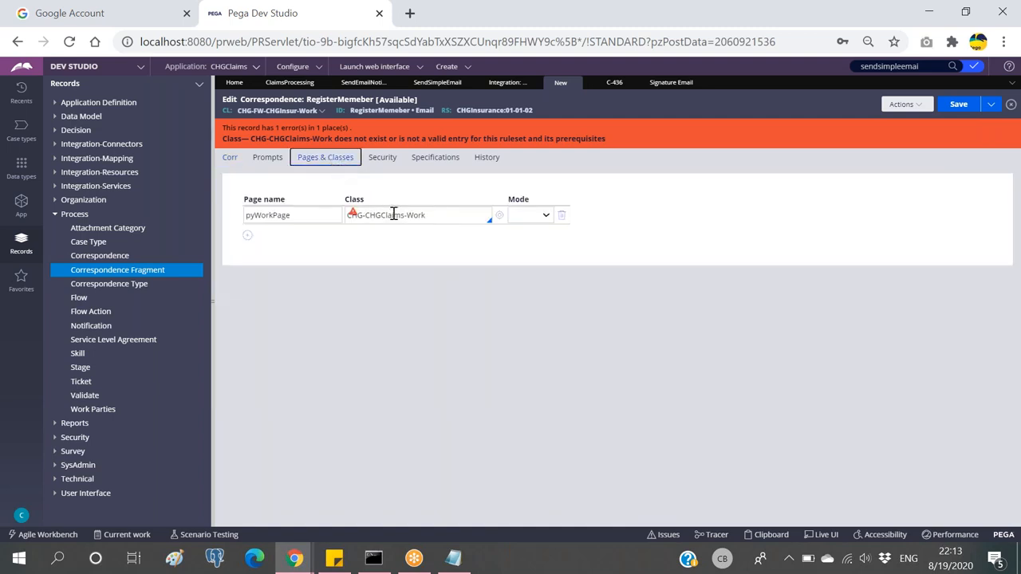
click(449, 215)
key(BackSpace)
key(BackSpace)
key(BackSpace)
key(BackSpace)
key(BackSpace)
key(BackSpace)
key(BackSpace)
key(BackSpace)
key(BackSpace)
key(BackSpace)
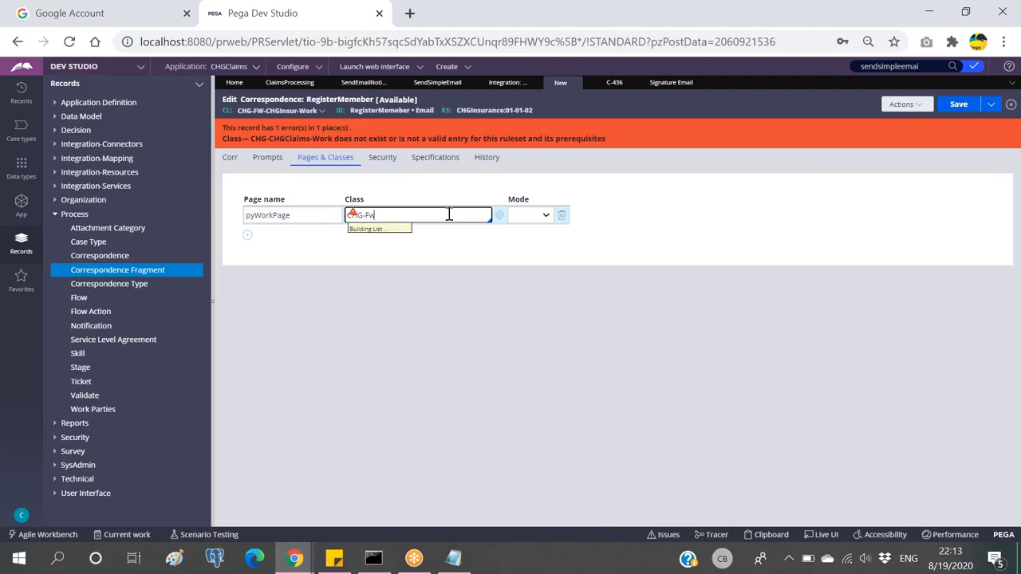
key(Down)
key(Down)
key(Down)
key(Down)
key(Down)
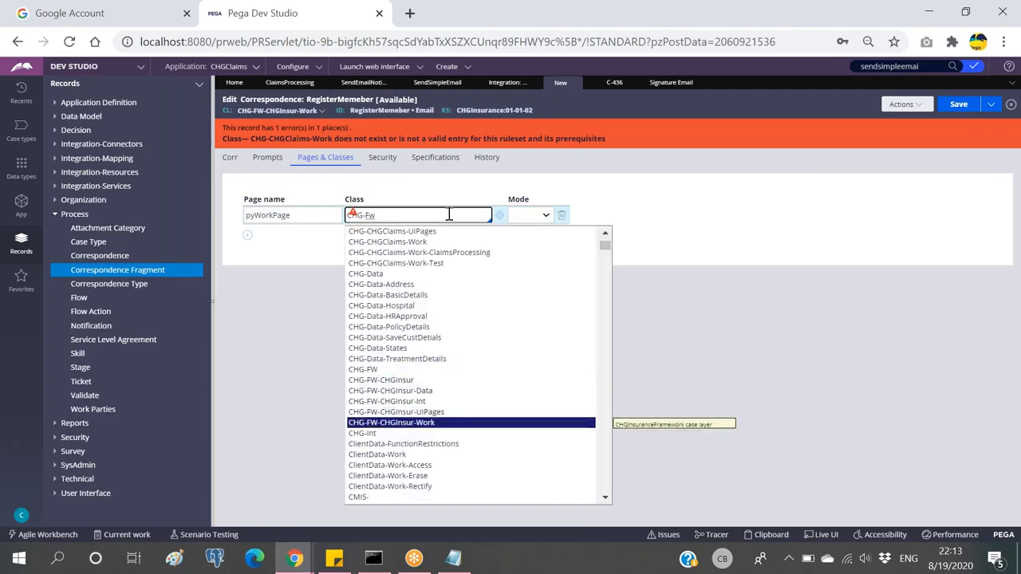
key(Return)
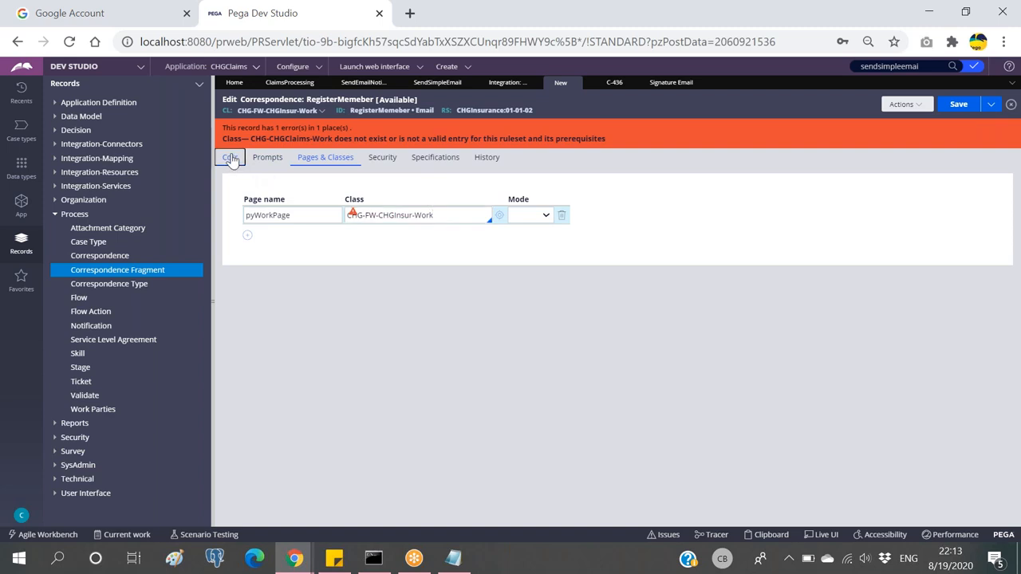
Step: Qualify the first-name property reference in the email body with pyWorkPage
click(230, 158)
double_click(323, 246)
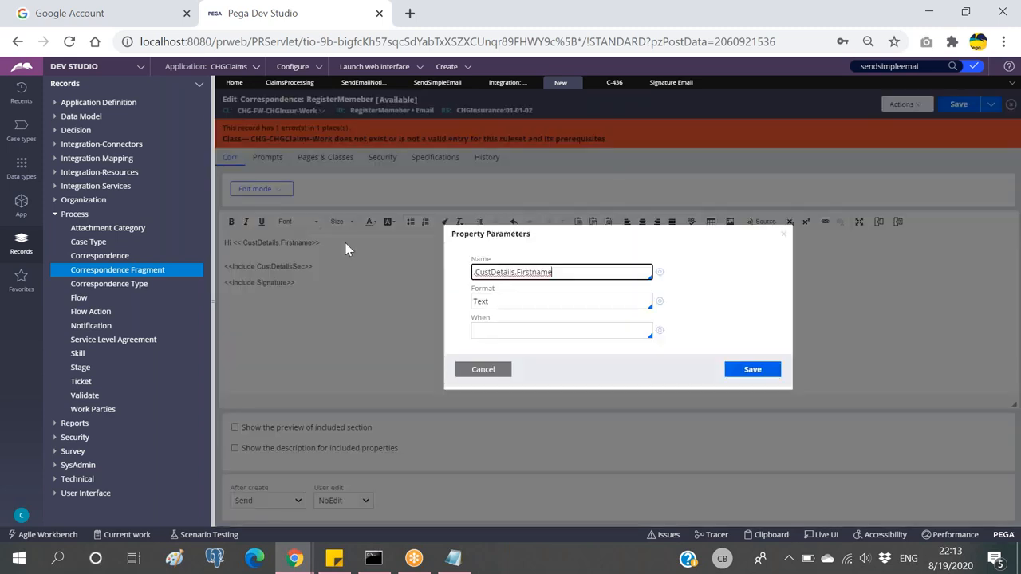
click(475, 272)
text(pyWorkPage.)
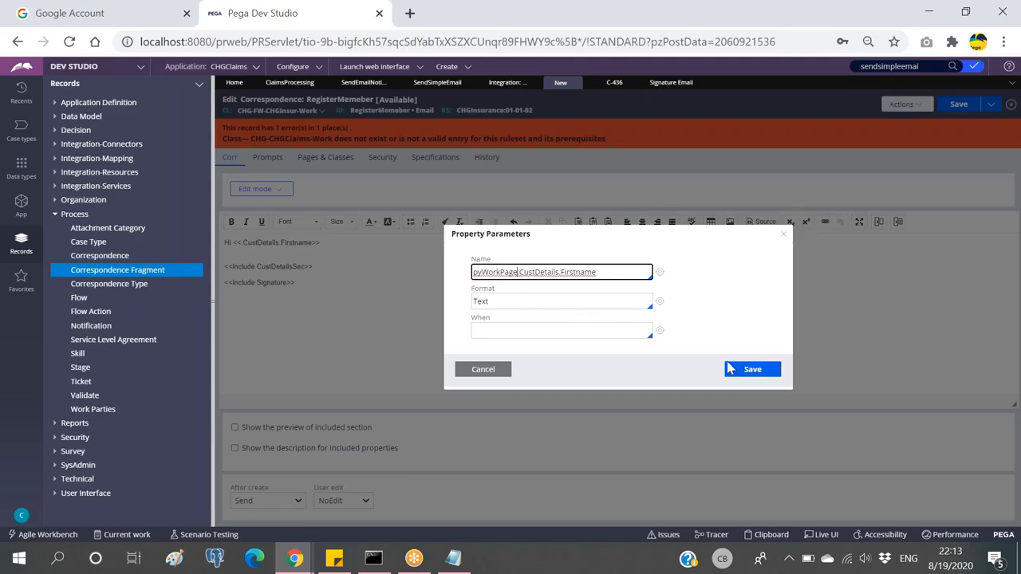
click(728, 368)
Step: Set the CustDetailsSec include's Using Page to pyWorkPage, correcting the typo
double_click(317, 268)
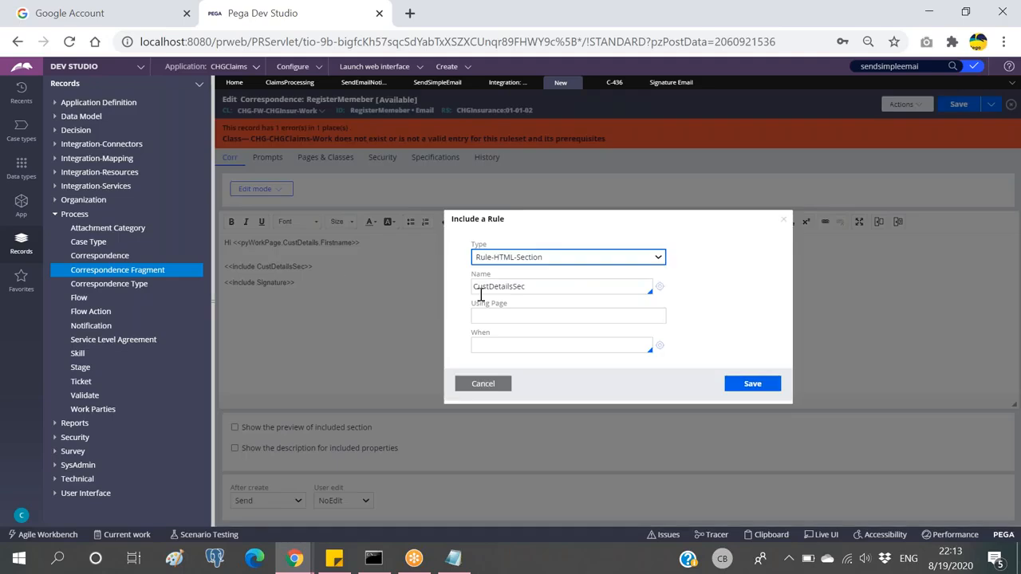
click(515, 318)
text(pyWOrkPage)
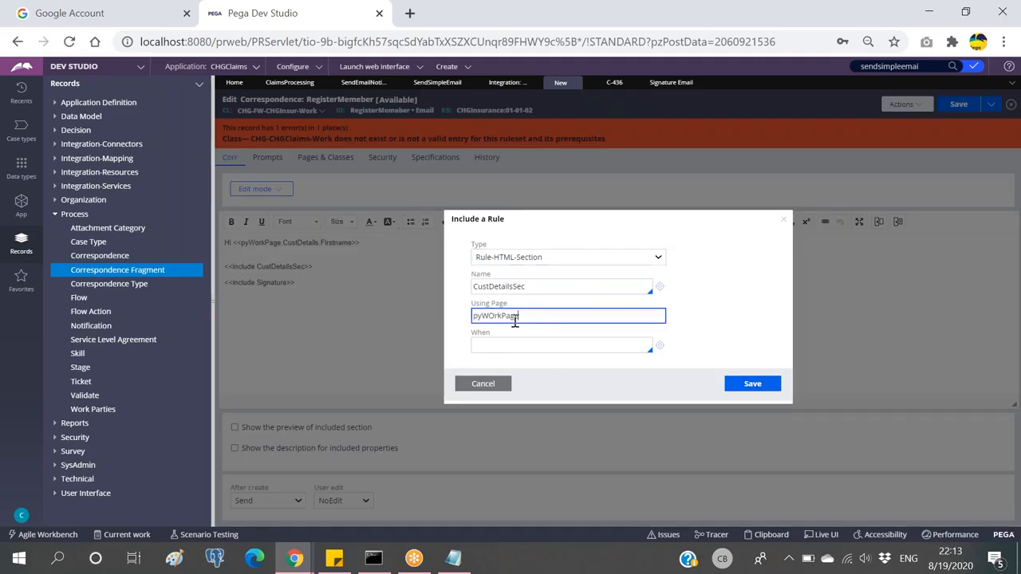
double_click(561, 314)
text(pyWorkPage)
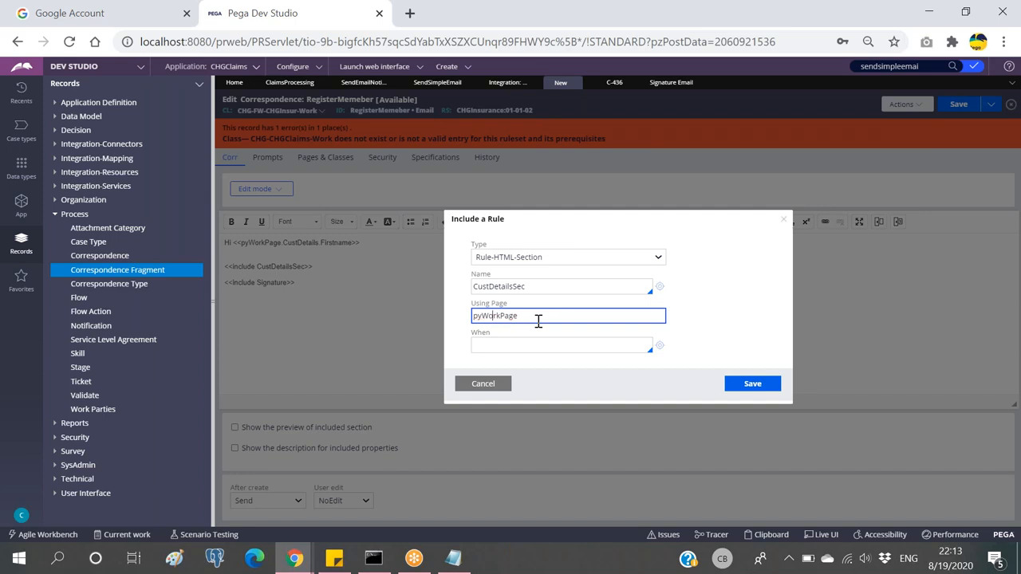
double_click(529, 319)
key(ctrl+c)
click(752, 384)
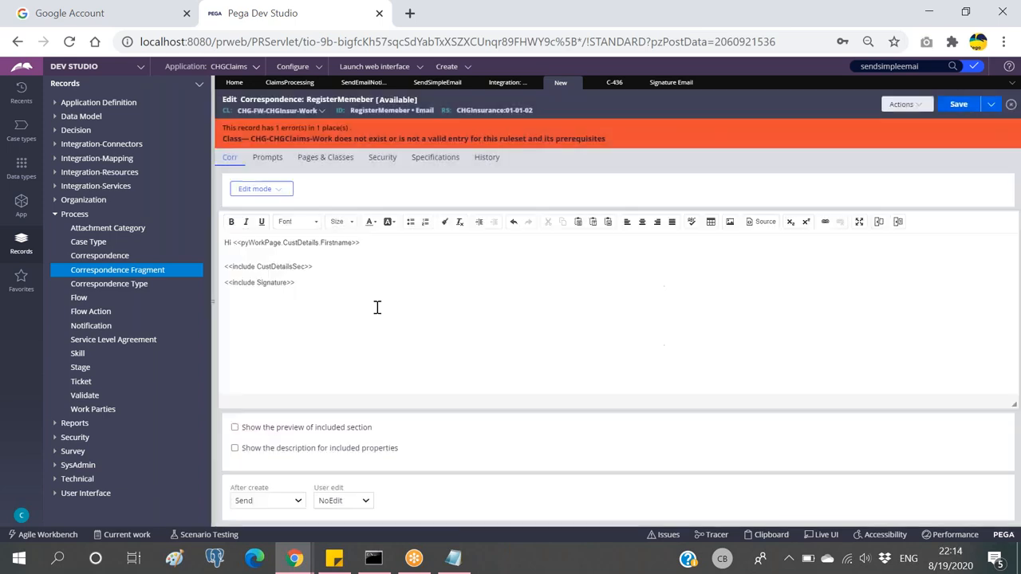
Step: Set the Signature include's page to pyWorkPage and save the RegisterMemeber correspondence
double_click(294, 282)
click(519, 316)
key(ctrl+v)
click(752, 384)
click(957, 104)
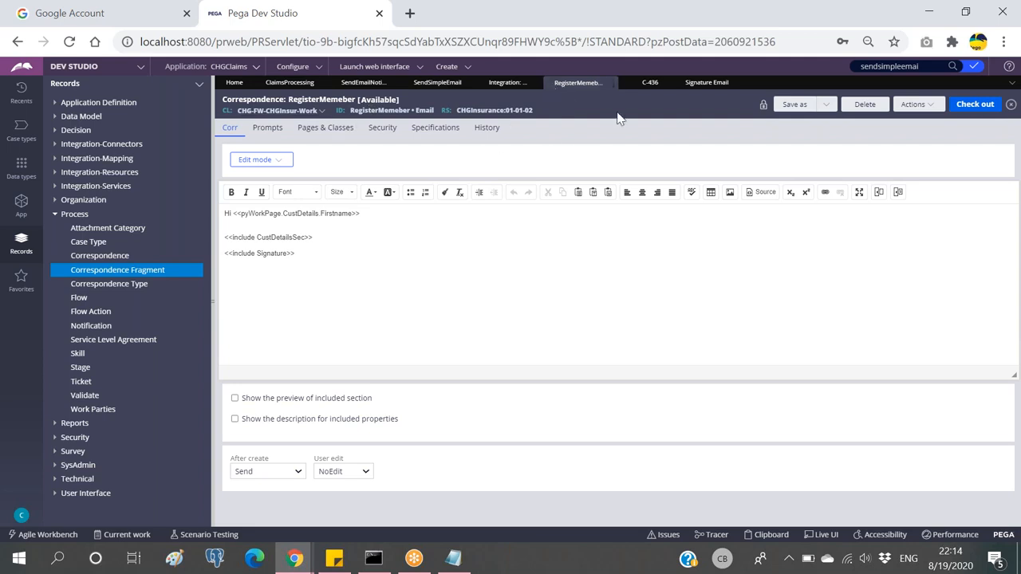
Step: Cycle through the email accounts and activity records, then return to the ClaimsProcessing workflow
click(513, 86)
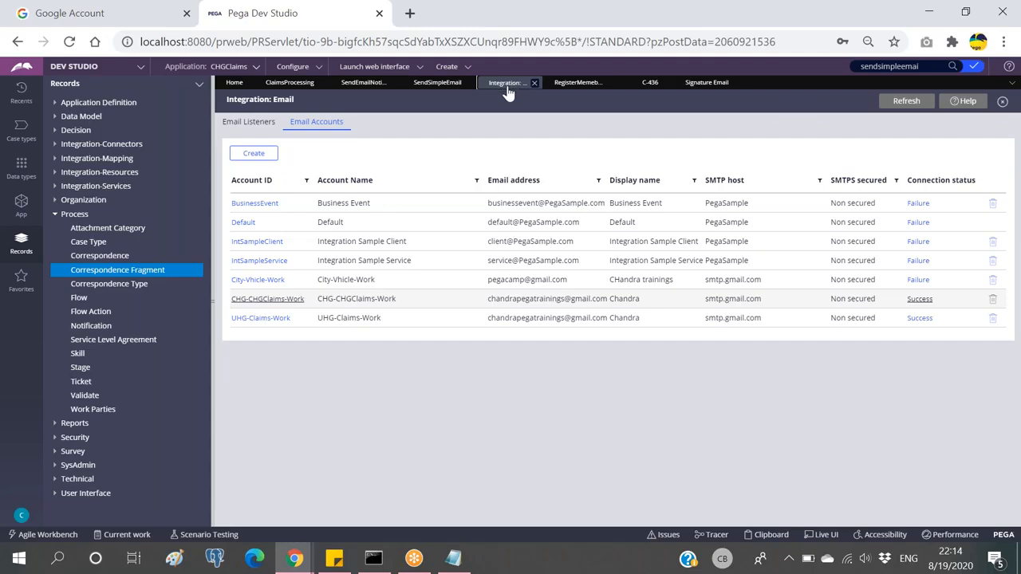
click(444, 85)
click(372, 84)
click(308, 85)
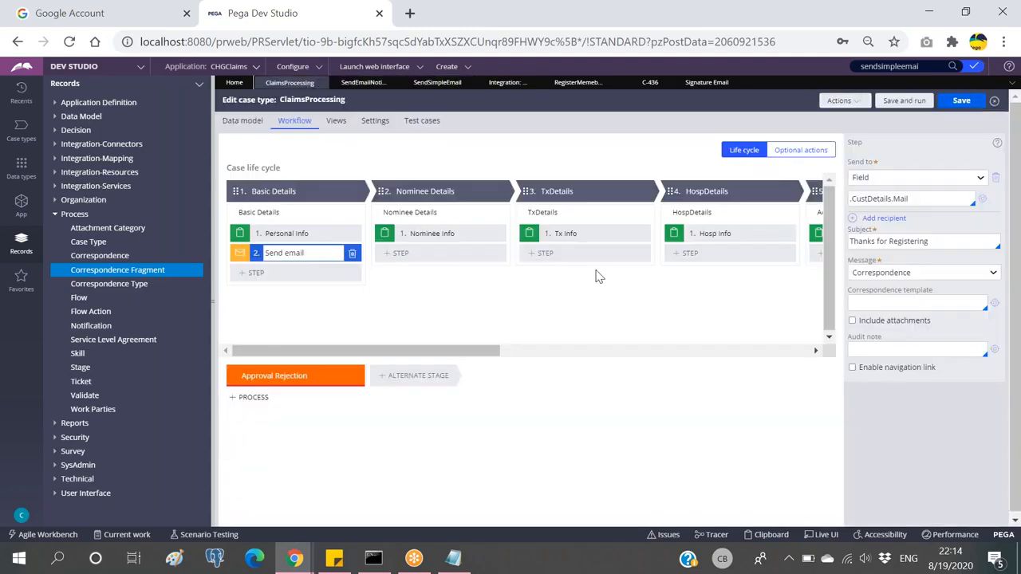
drag(463, 353, 578, 351)
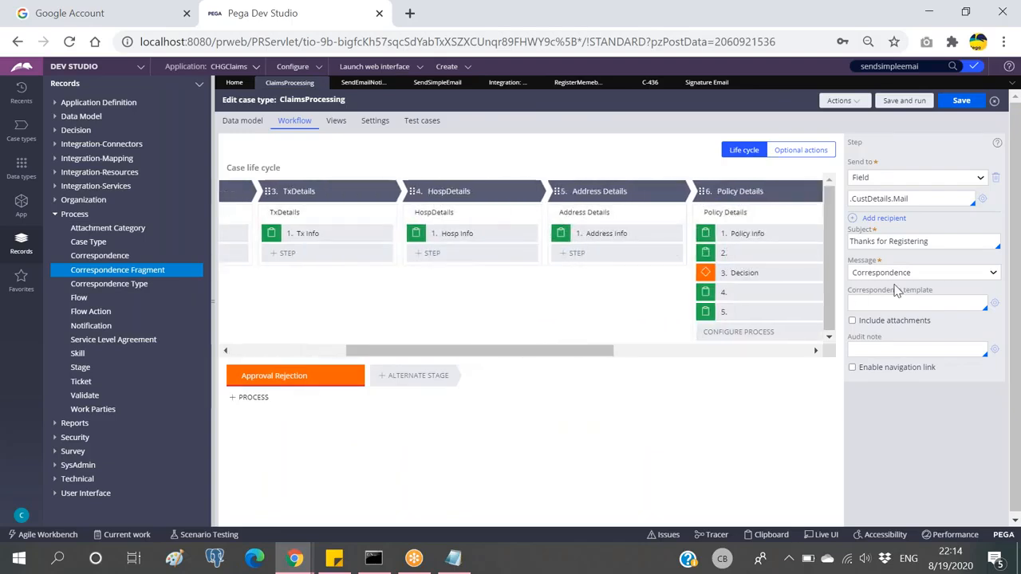
Step: Set the Send email step to Correspondence with template RegisterMemeber, and save the case type
click(928, 275)
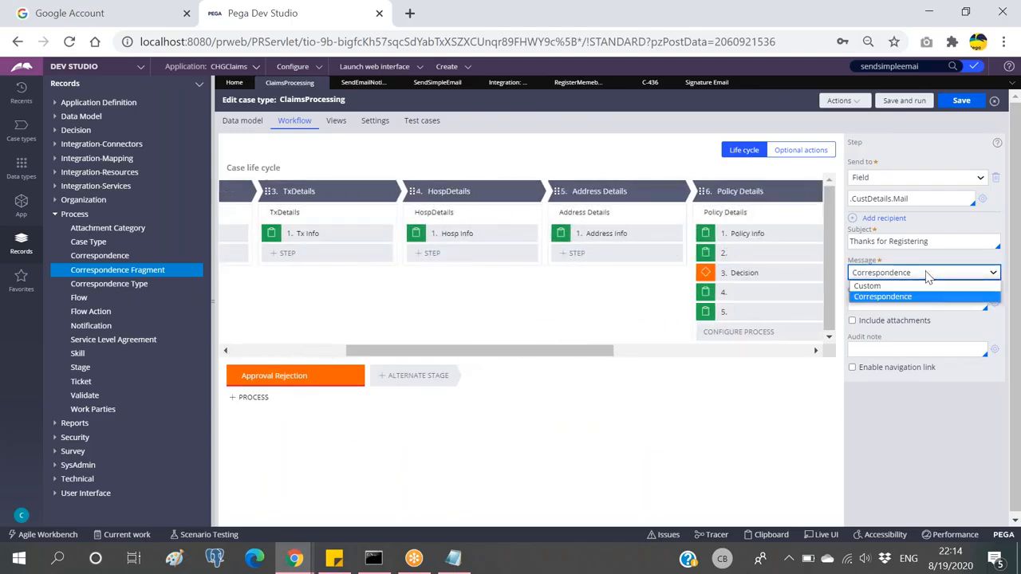
click(904, 297)
click(884, 303)
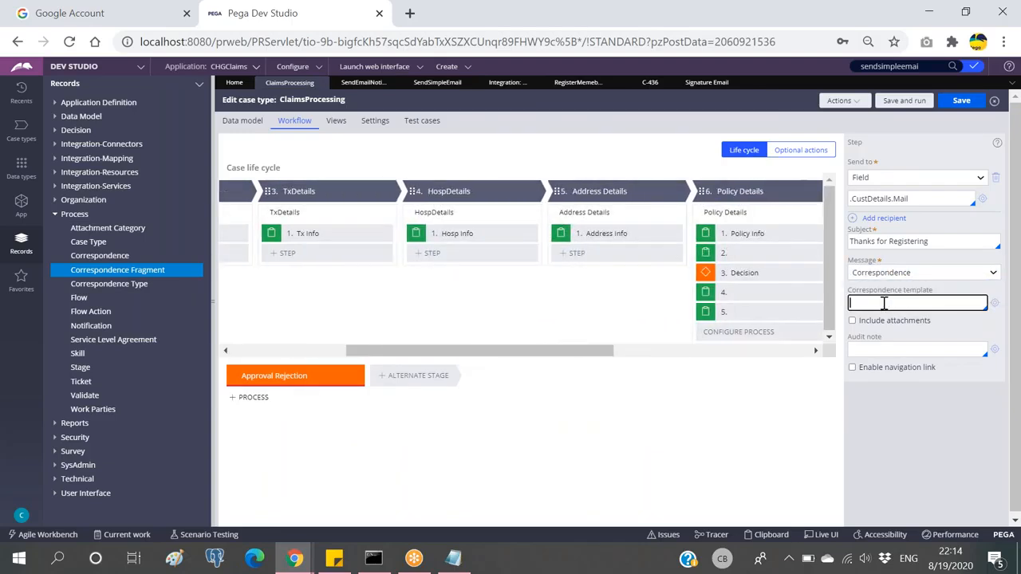
key(Down)
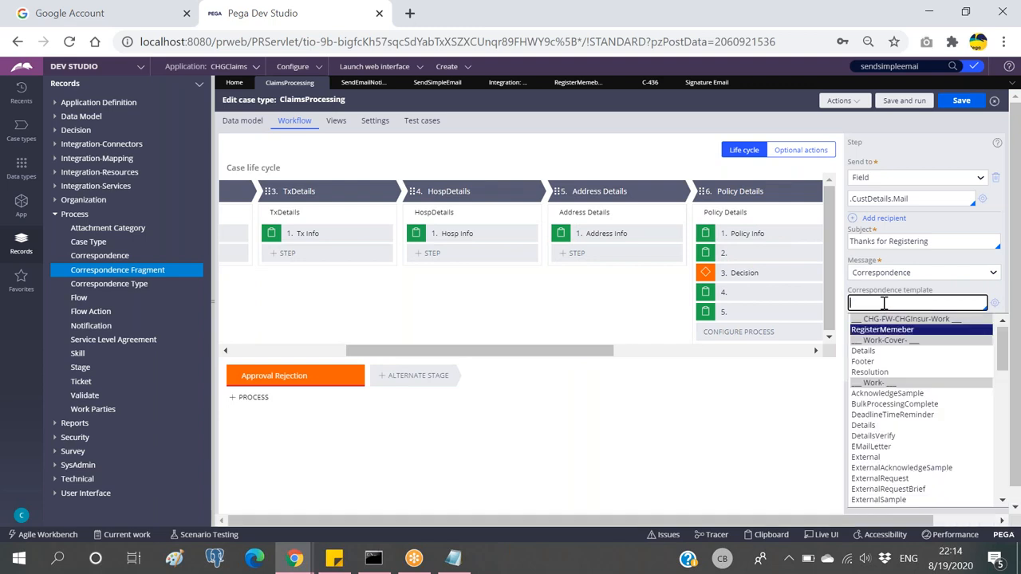
key(Return)
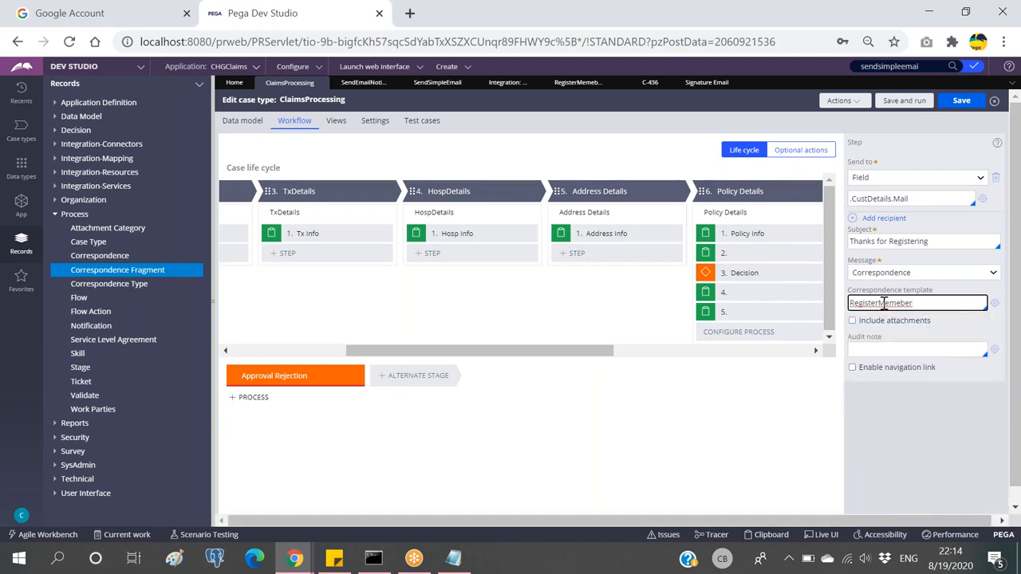
click(963, 102)
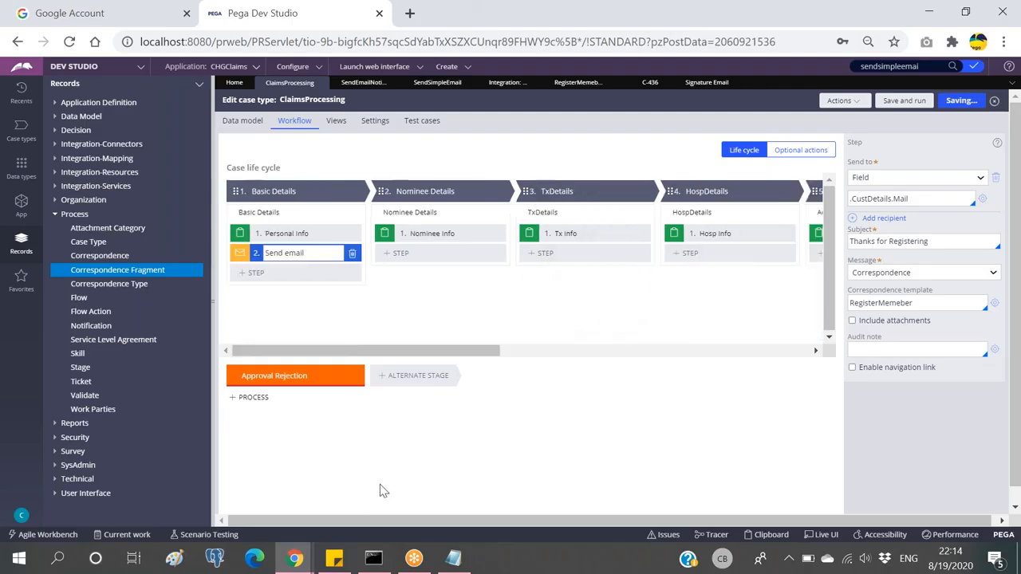
Step: Create a new ClaimsProcessing case from the Create > New menu
click(451, 69)
mouse_move(486, 78)
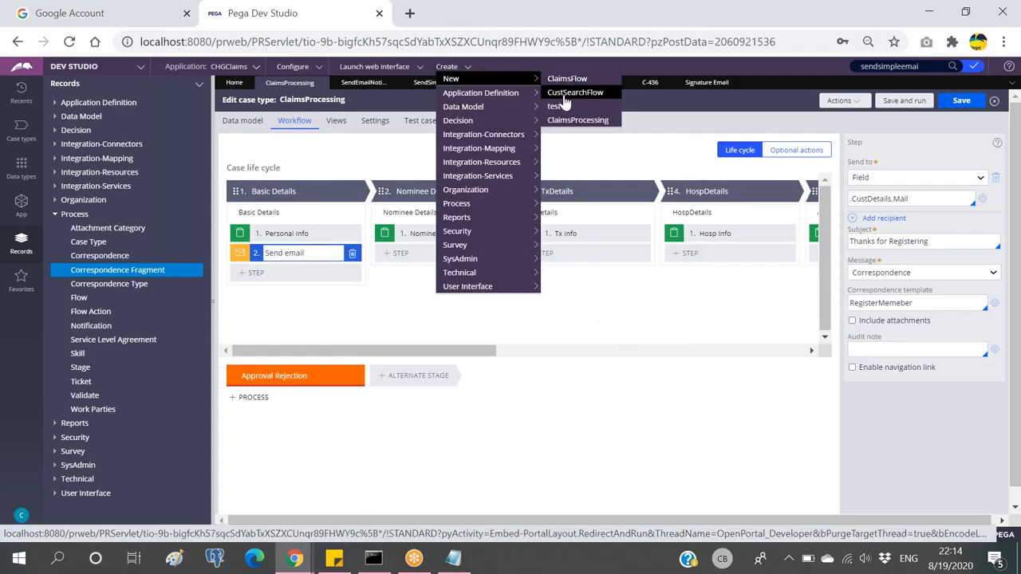
click(554, 122)
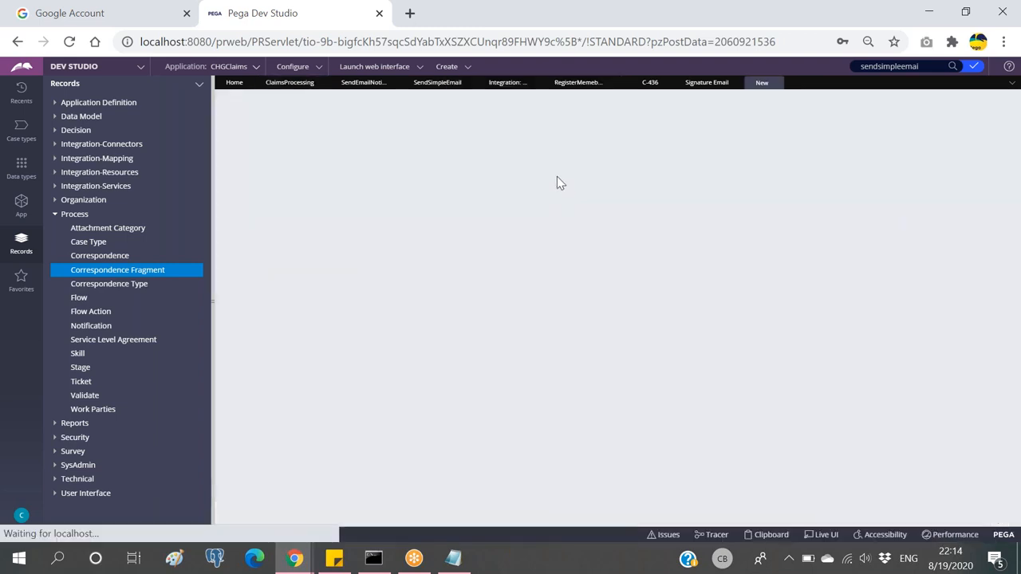
click(980, 102)
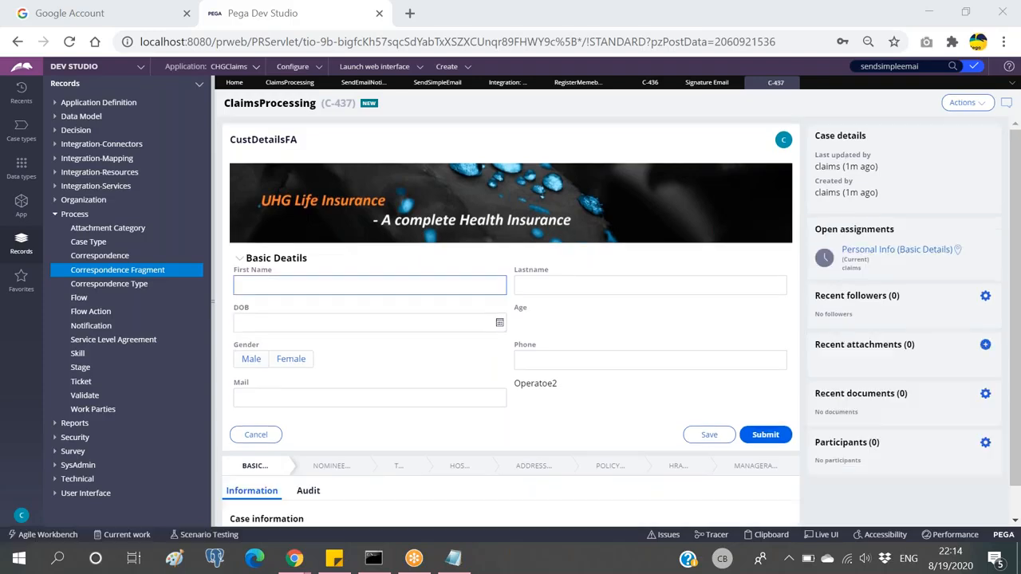
Step: Enter sample first and last names, DOB 8/10/2020, male, a phone number and e-mail, then submit
text(samp)
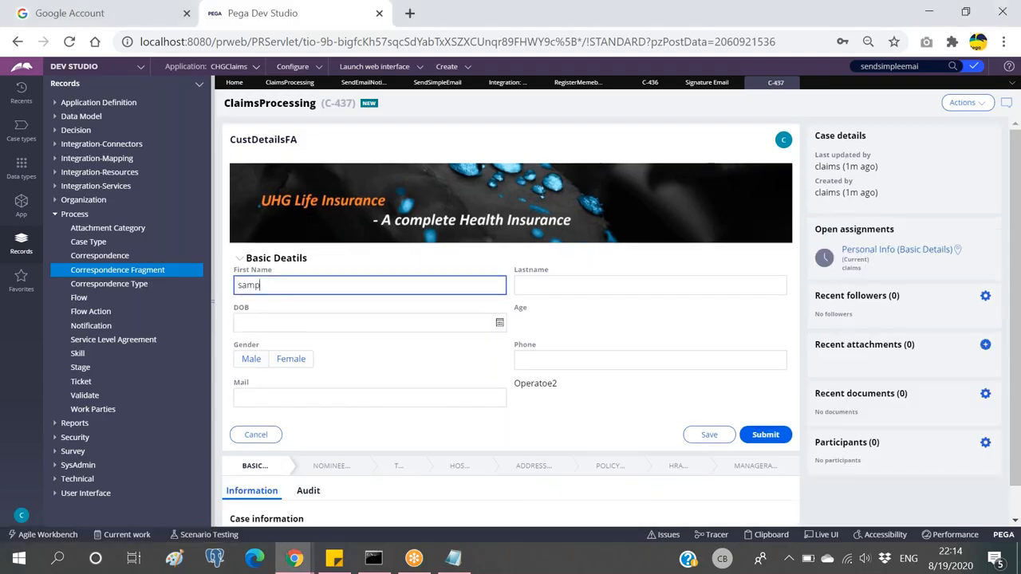
text(le1)
key(Tab)
text(sample)
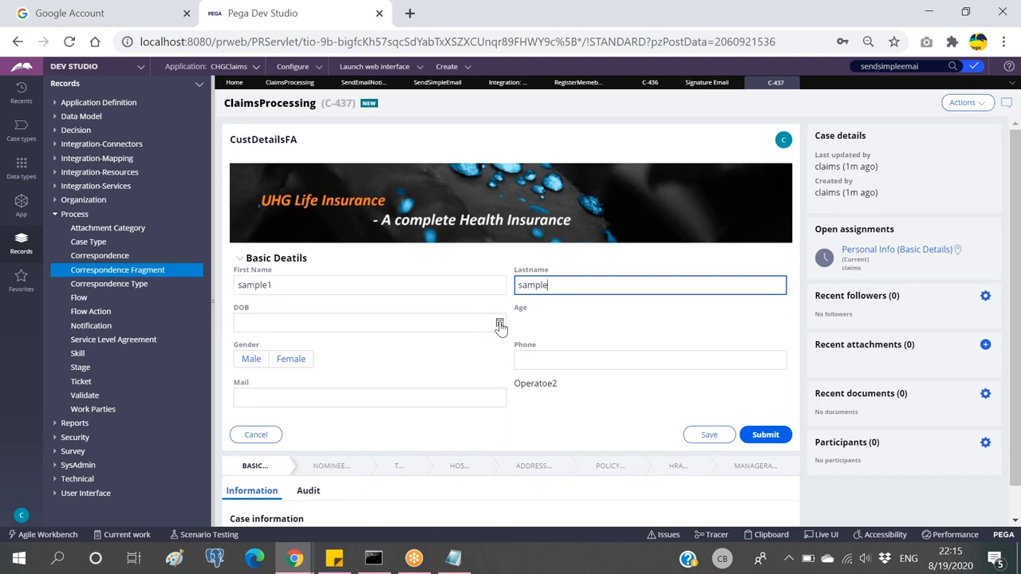
click(500, 324)
click(272, 414)
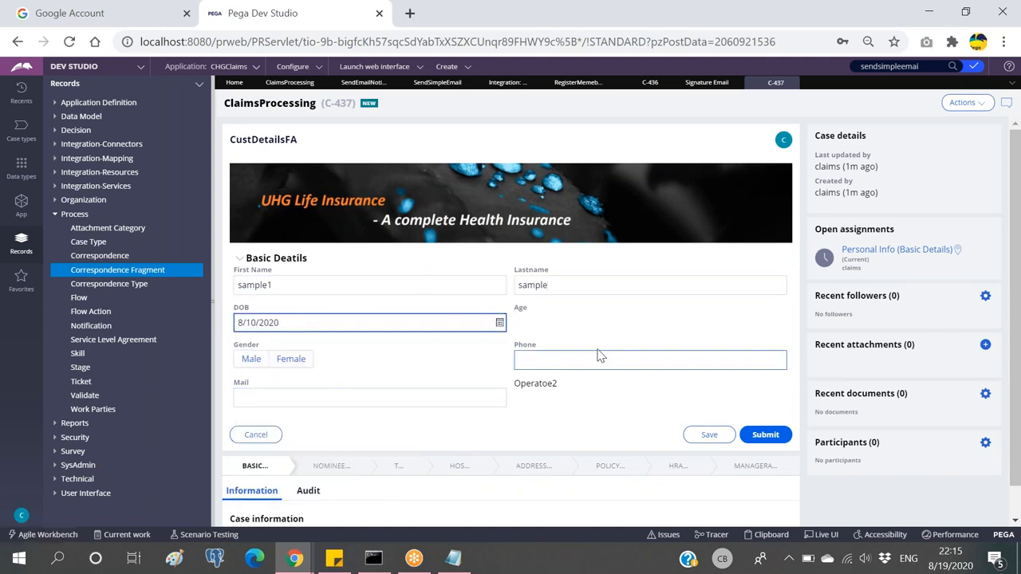
click(253, 361)
click(559, 359)
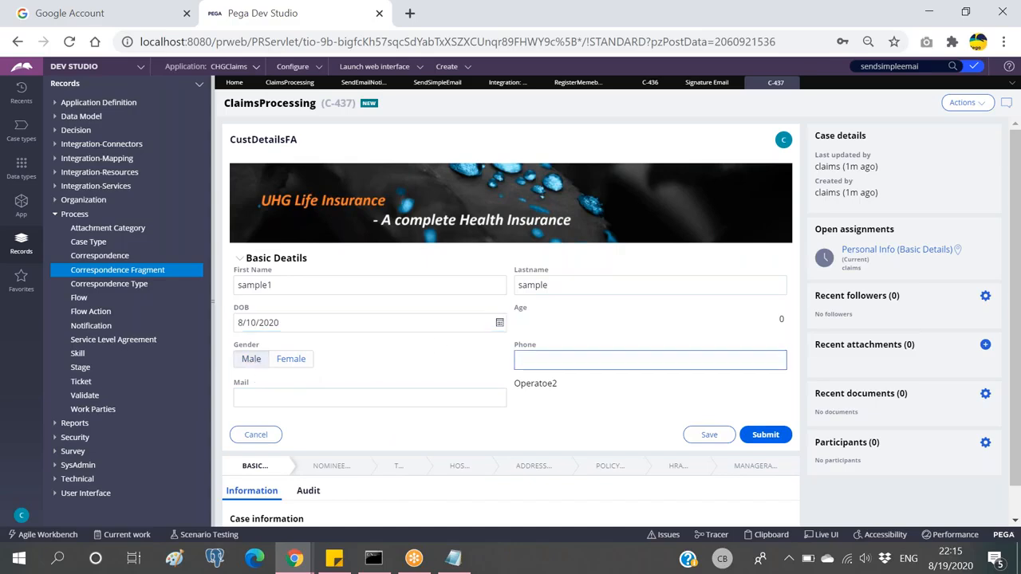
text(1234567890)
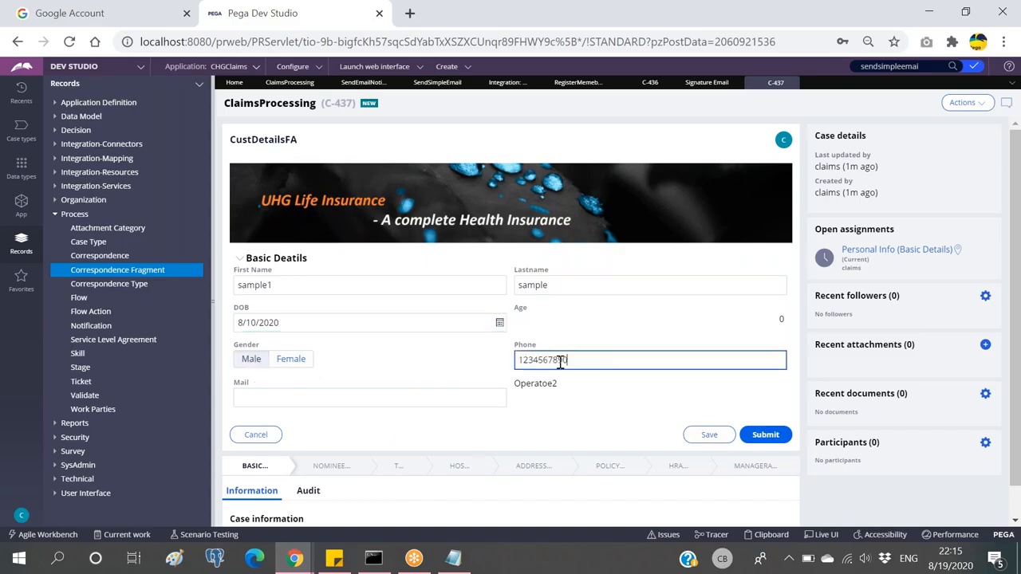
click(419, 398)
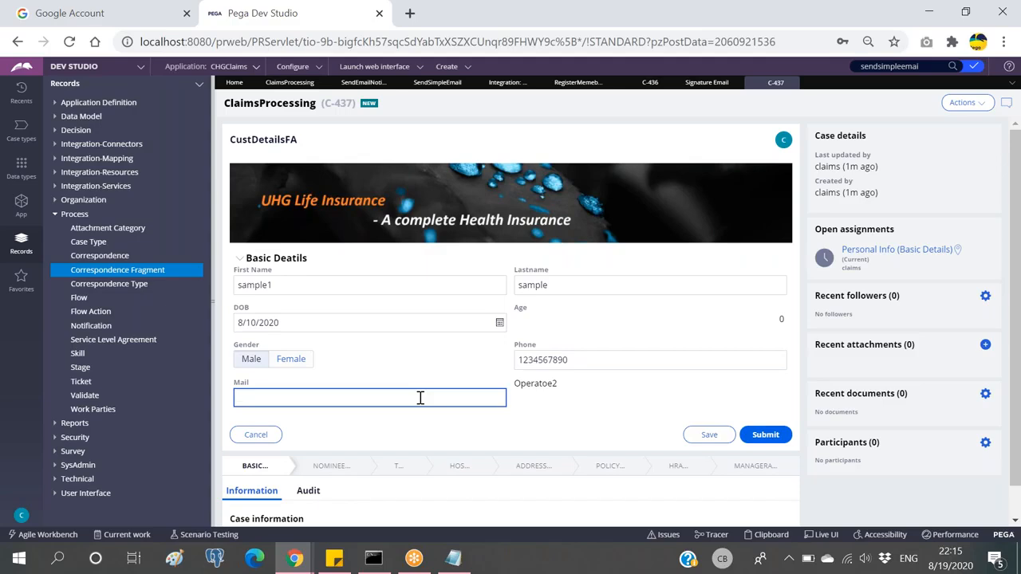
key(ctrl+v)
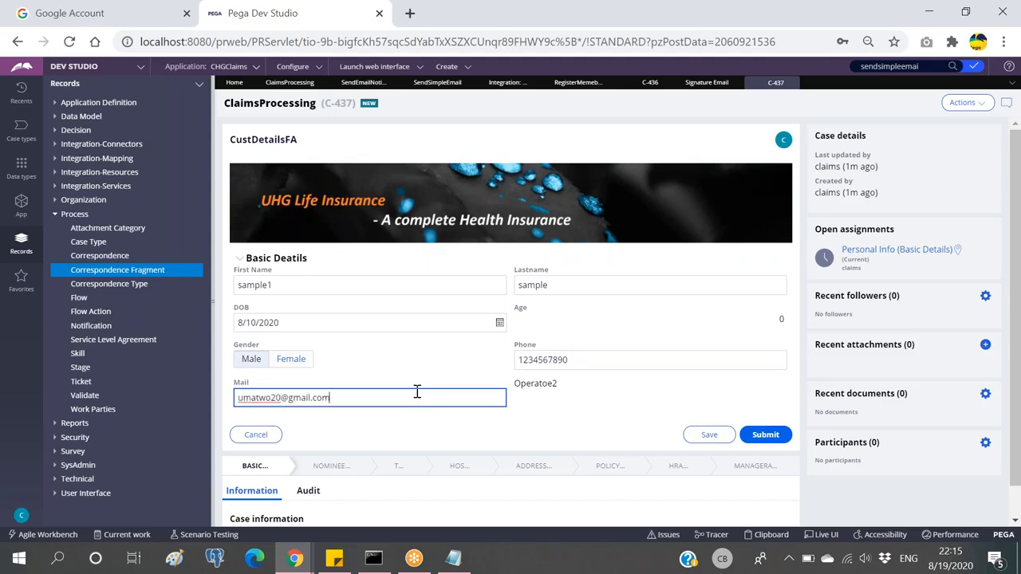
click(765, 439)
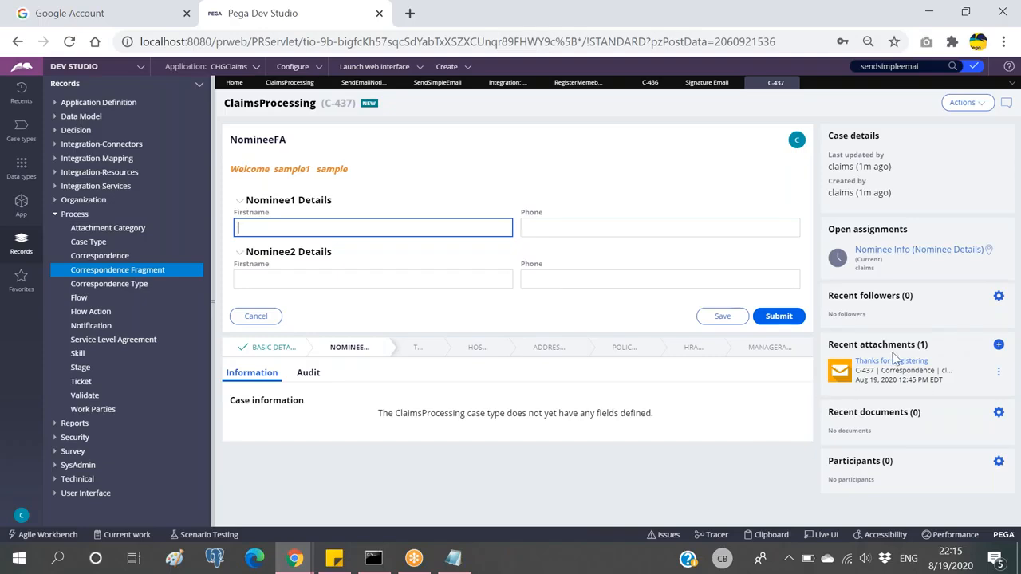
Step: Open the attached Thanks for Registering email and check its first-name greeting, sender and recipient
click(891, 361)
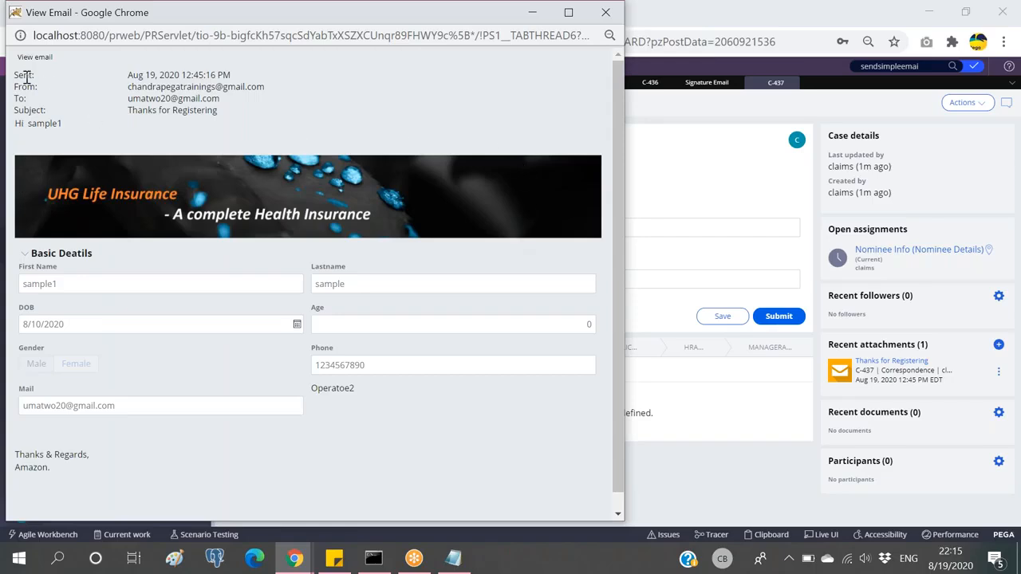
drag(64, 124, 12, 126)
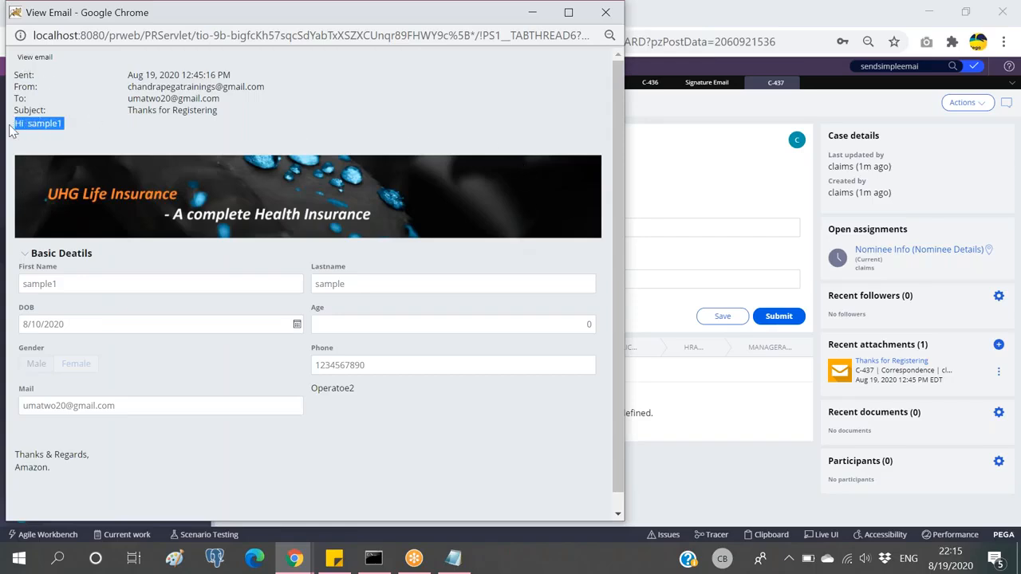
click(79, 133)
drag(132, 81, 300, 96)
drag(134, 100, 312, 116)
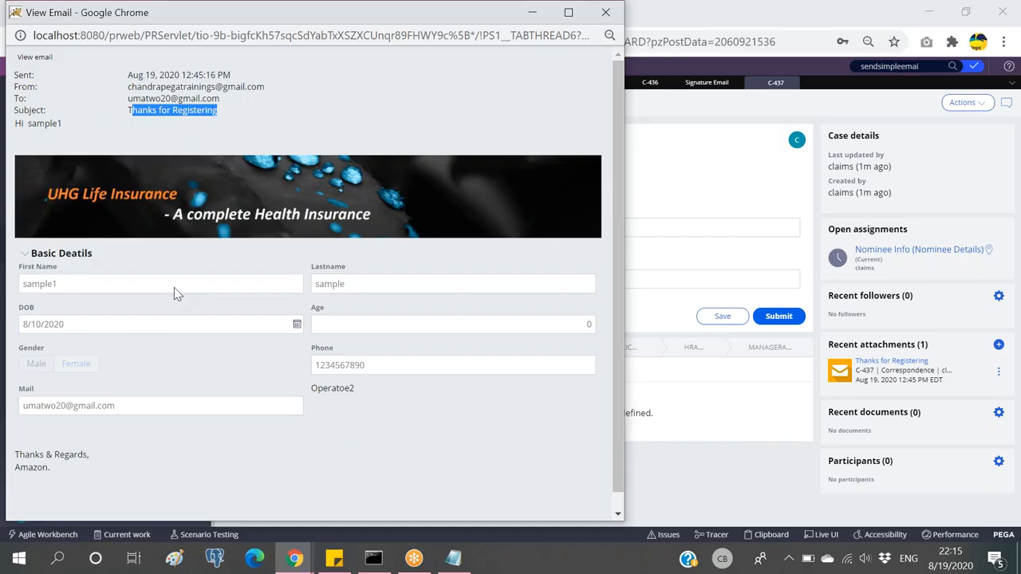
click(223, 133)
Step: Review the email's Basic Details and Amazon sign-off, then close the View Email window
click(243, 115)
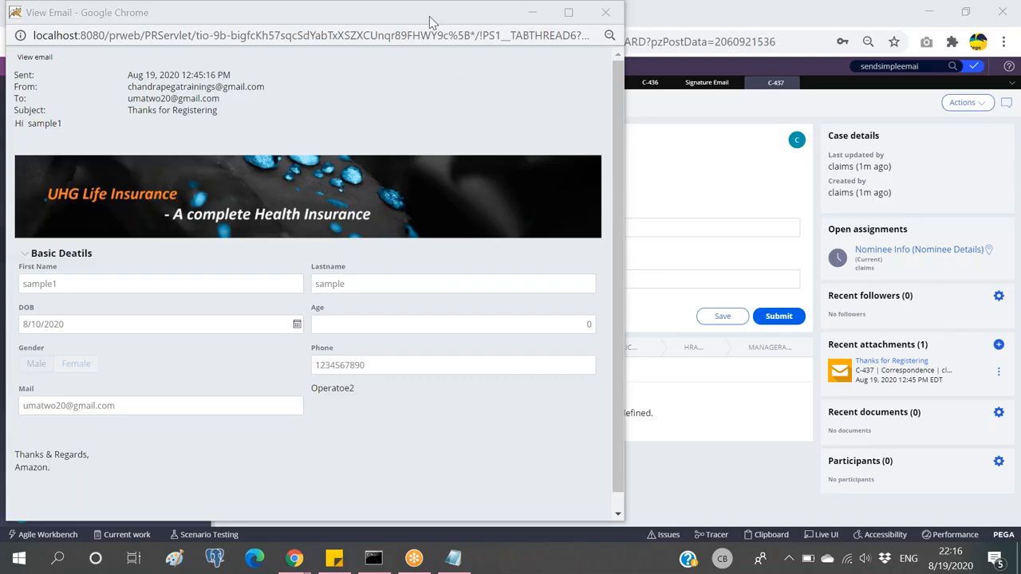
mouse_move(369, 16)
mouse_down()
mouse_move(370, 64)
mouse_move(361, 12)
mouse_up()
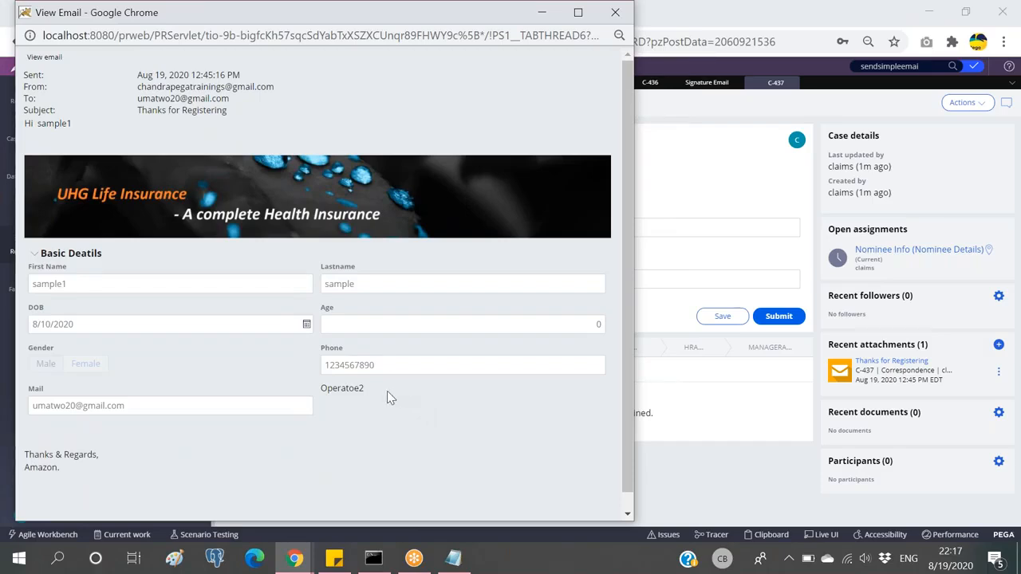
drag(323, 389, 366, 390)
click(362, 391)
click(373, 390)
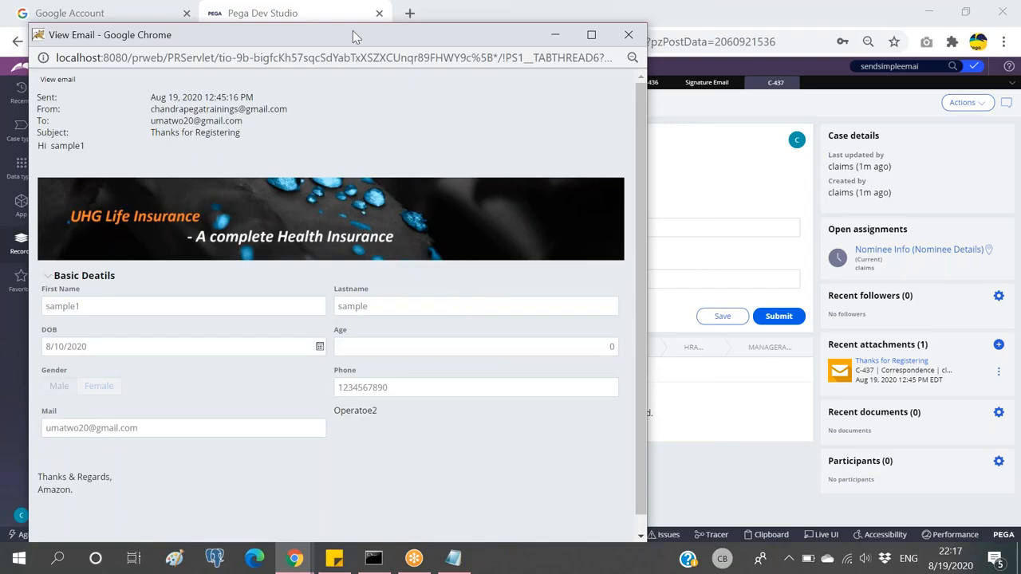
drag(352, 31, 351, 83)
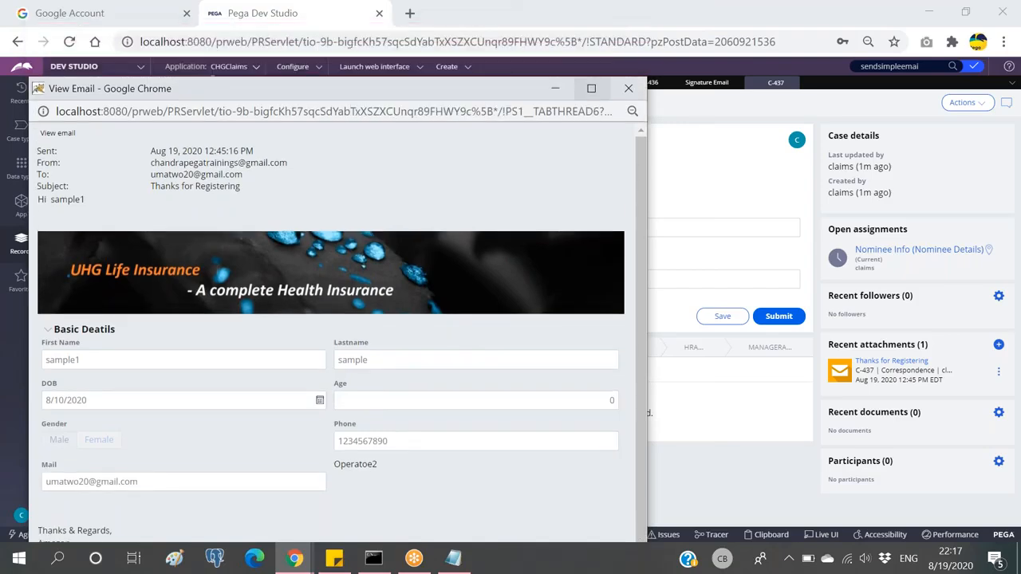
click(628, 89)
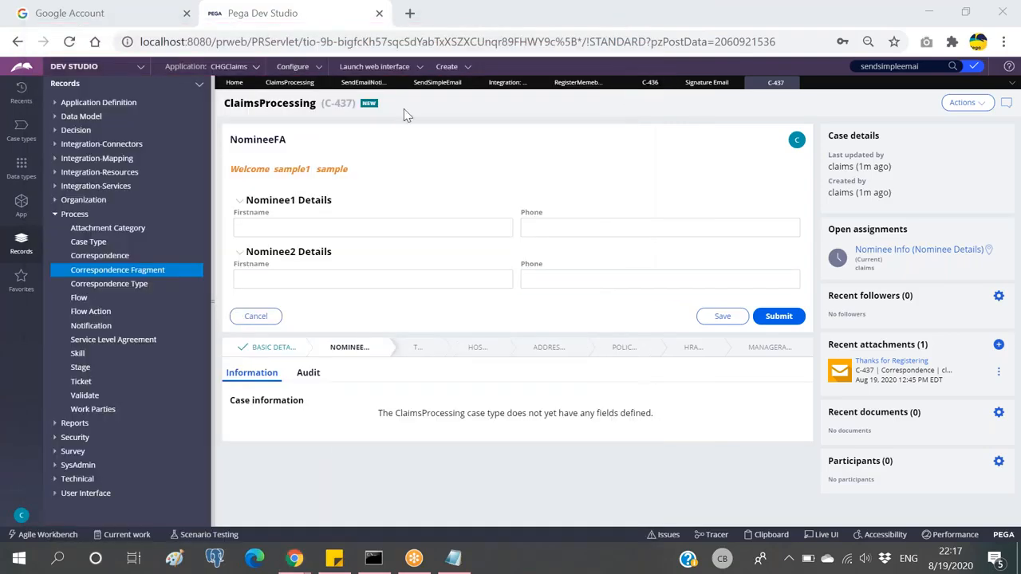
Step: Close the C-436 case, Signature Email record and RegisterMemeber correspondence tabs
click(700, 88)
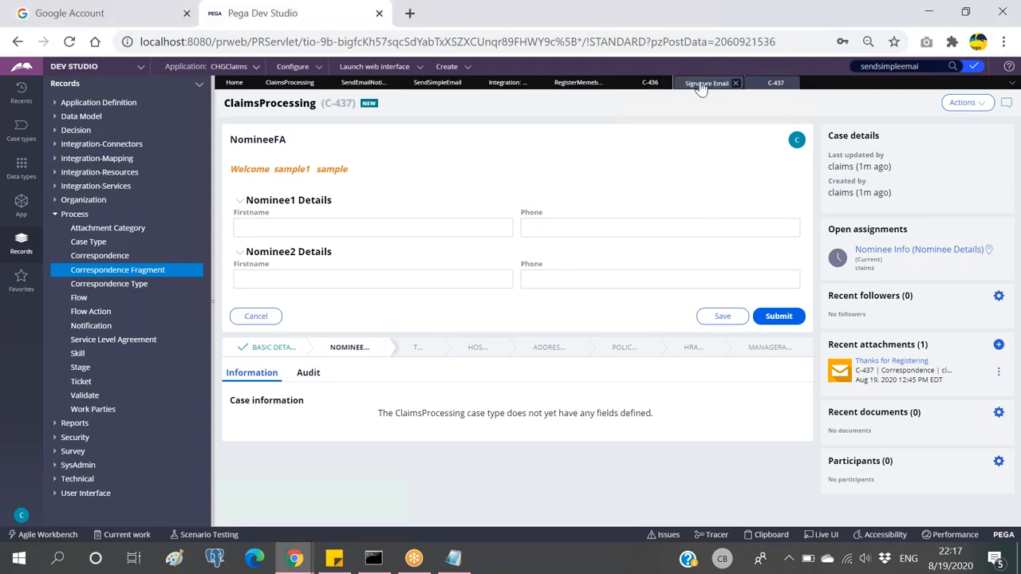
click(650, 83)
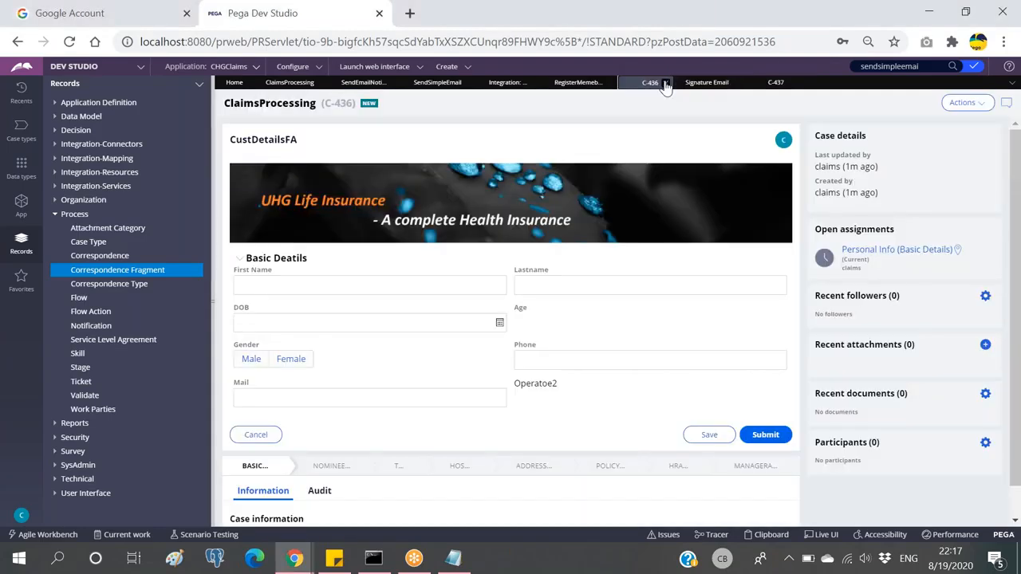
click(666, 83)
click(680, 83)
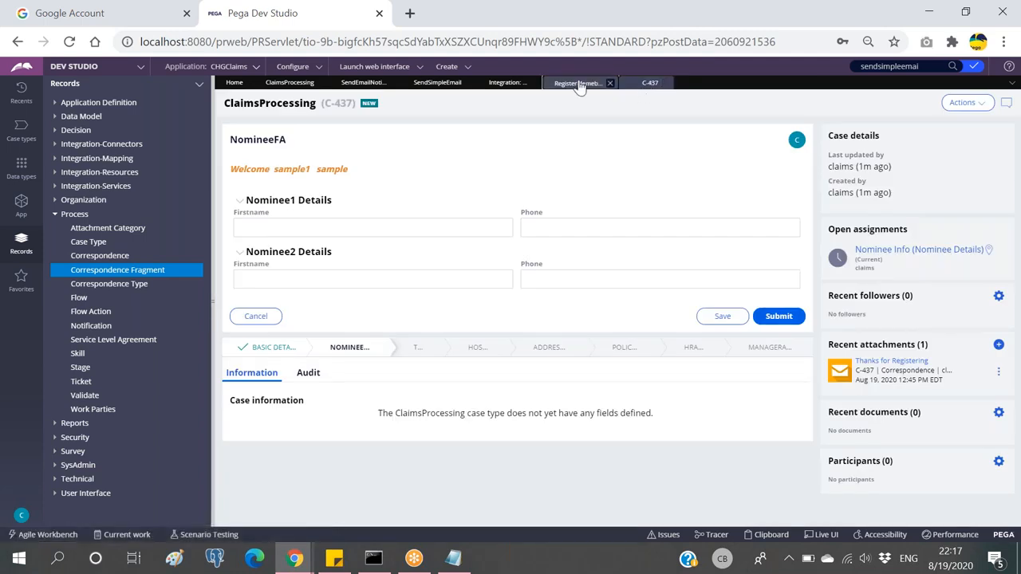
click(577, 83)
click(610, 84)
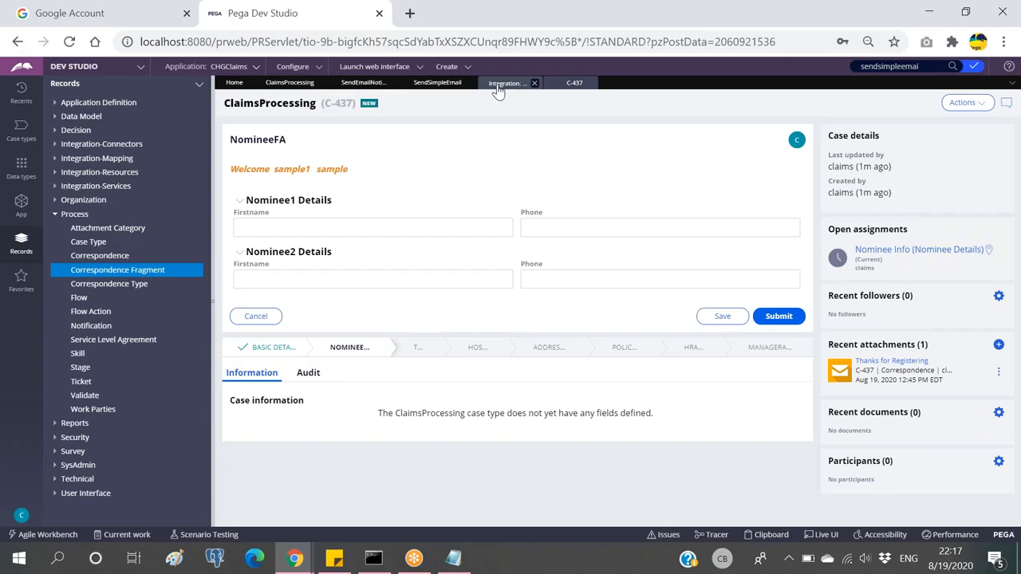
Step: Review the SendSimpleEmail parameters and CHG-CHGClaims-Work email account, ending on SendEmailNotification's parameters
click(363, 83)
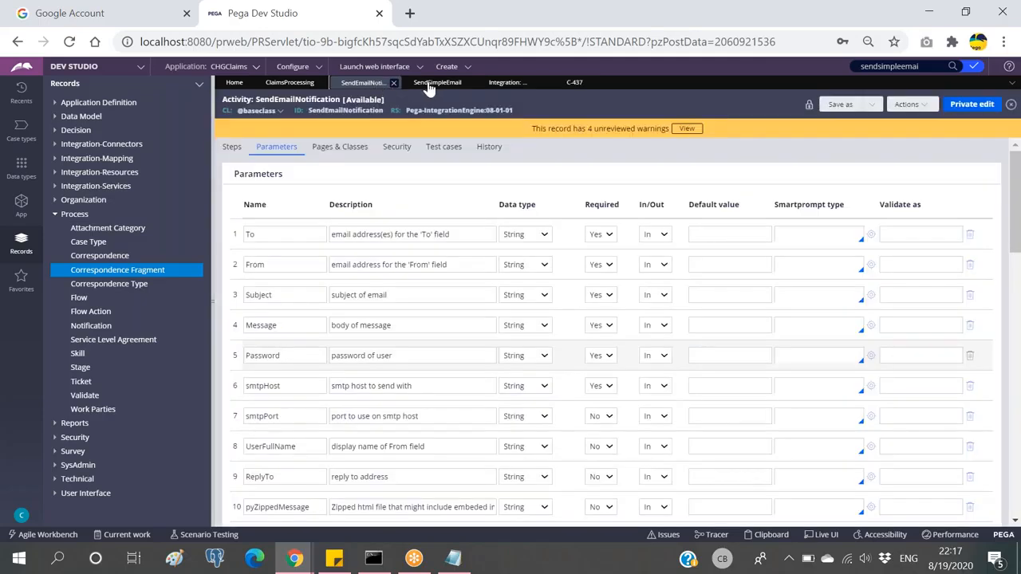
click(437, 87)
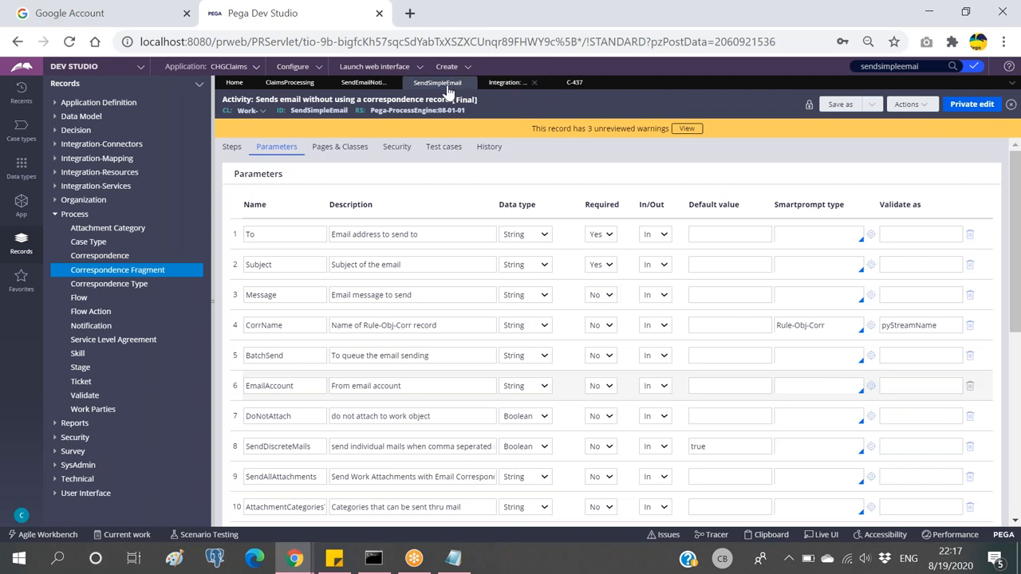
click(501, 84)
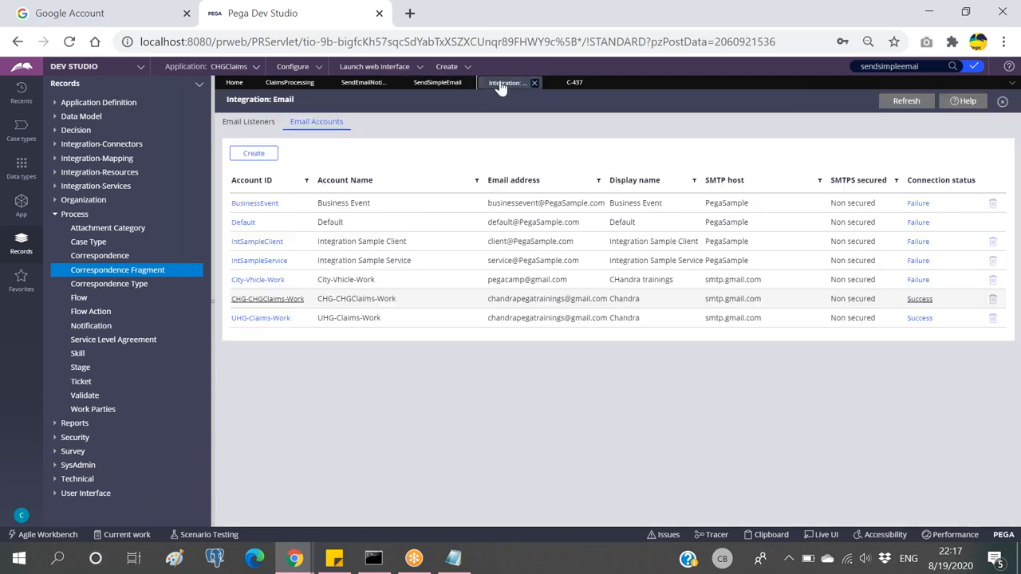
click(264, 300)
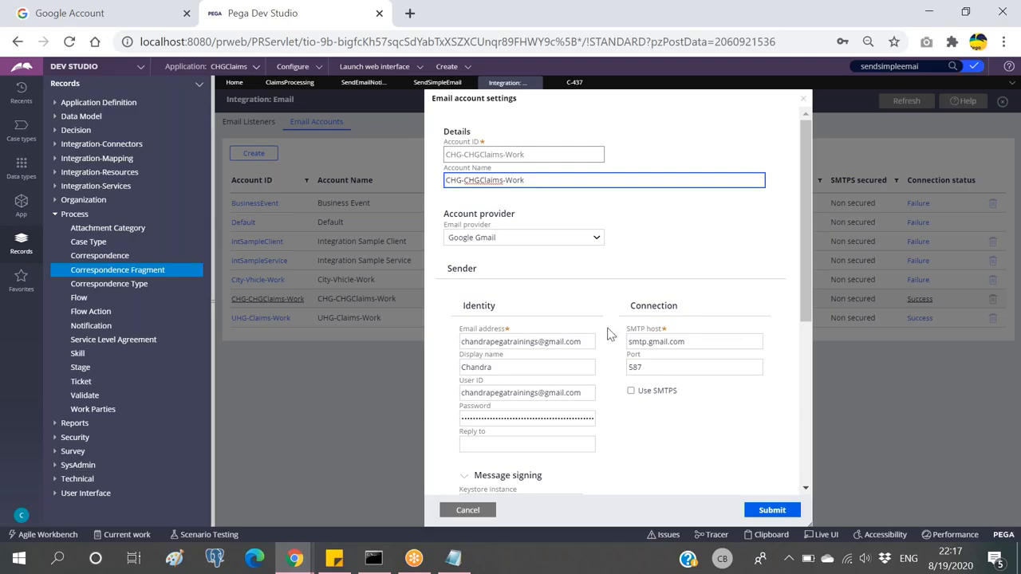
click(362, 85)
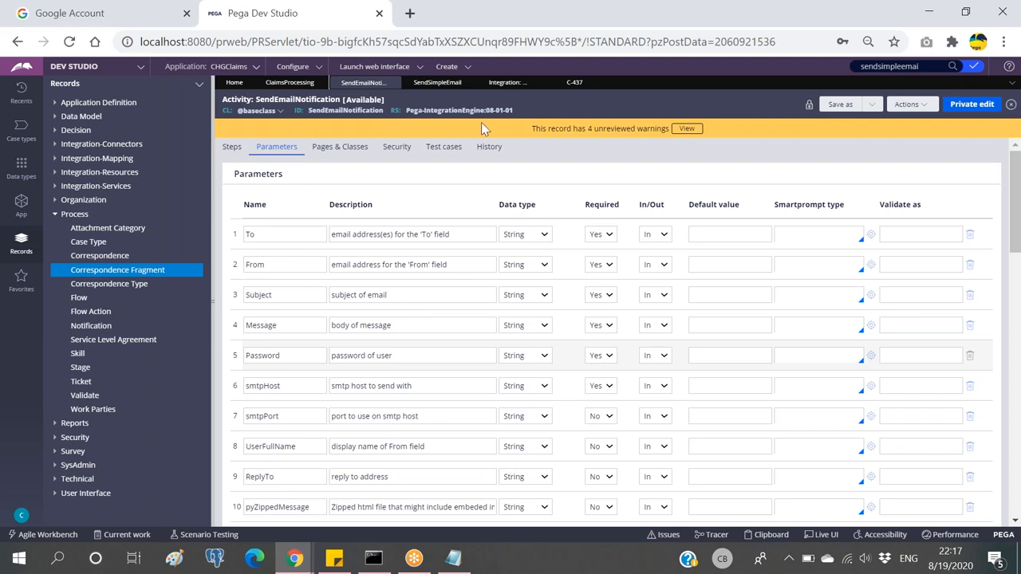
Step: Close the SendSimpleEmail, integration email and C-437 tabs, keeping the ClaimsProcessing workflow
click(291, 82)
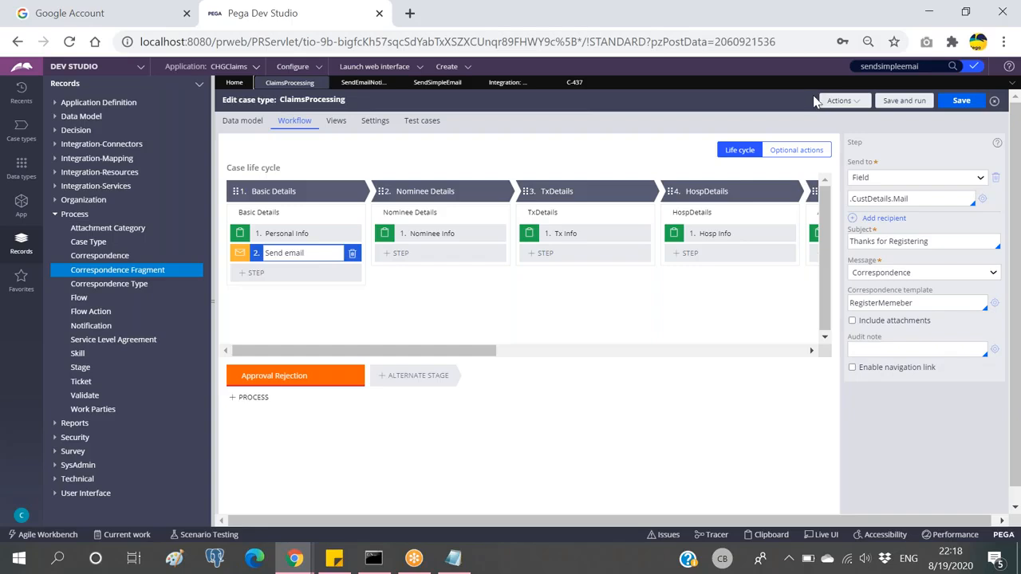
click(362, 85)
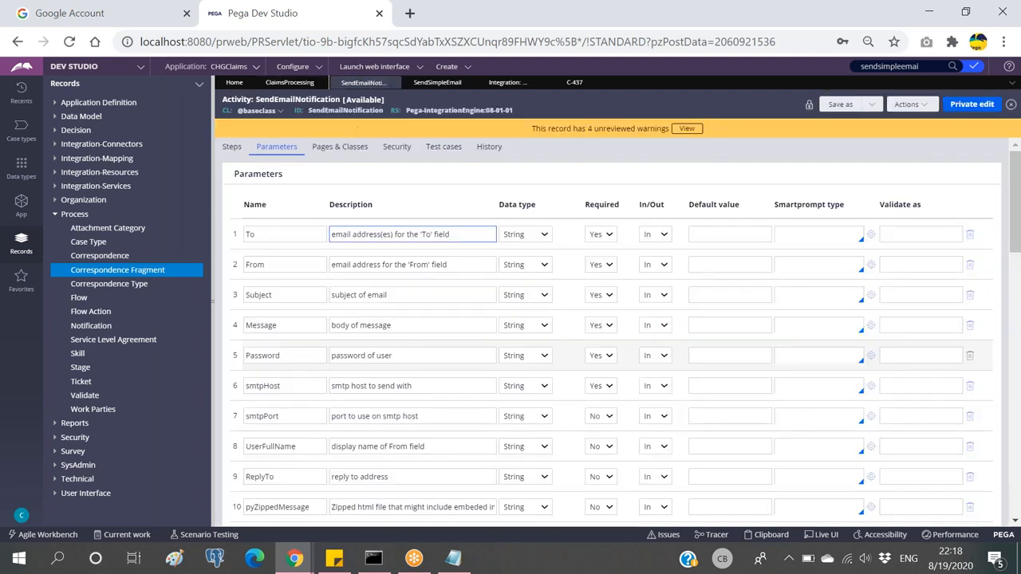
click(434, 84)
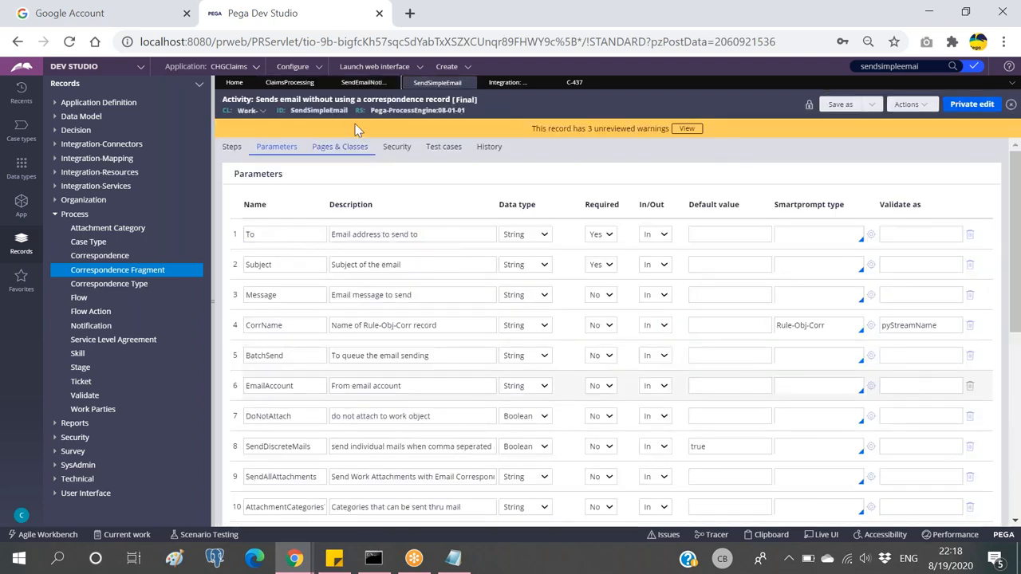
click(469, 84)
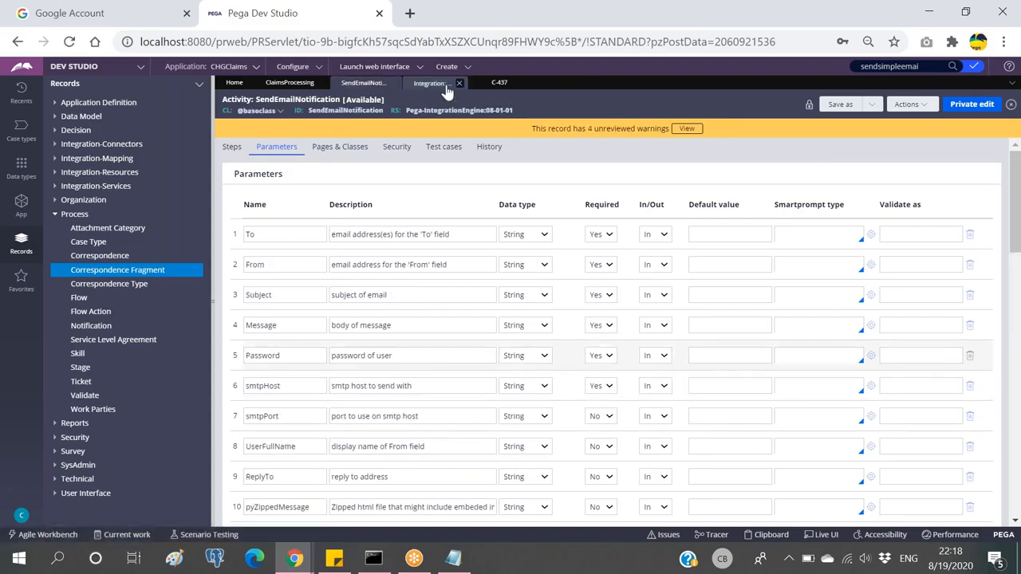
click(455, 86)
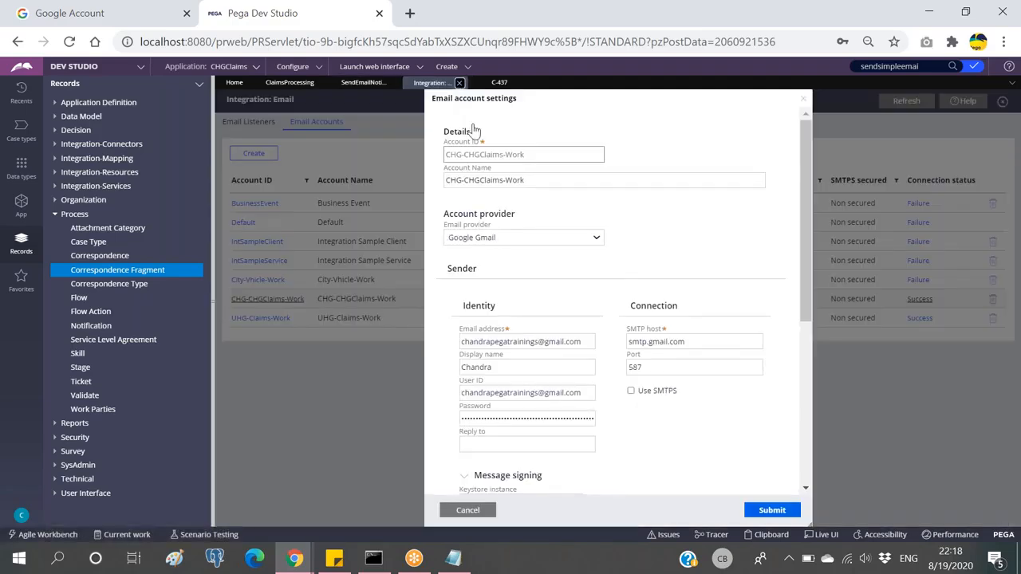
click(460, 83)
click(447, 84)
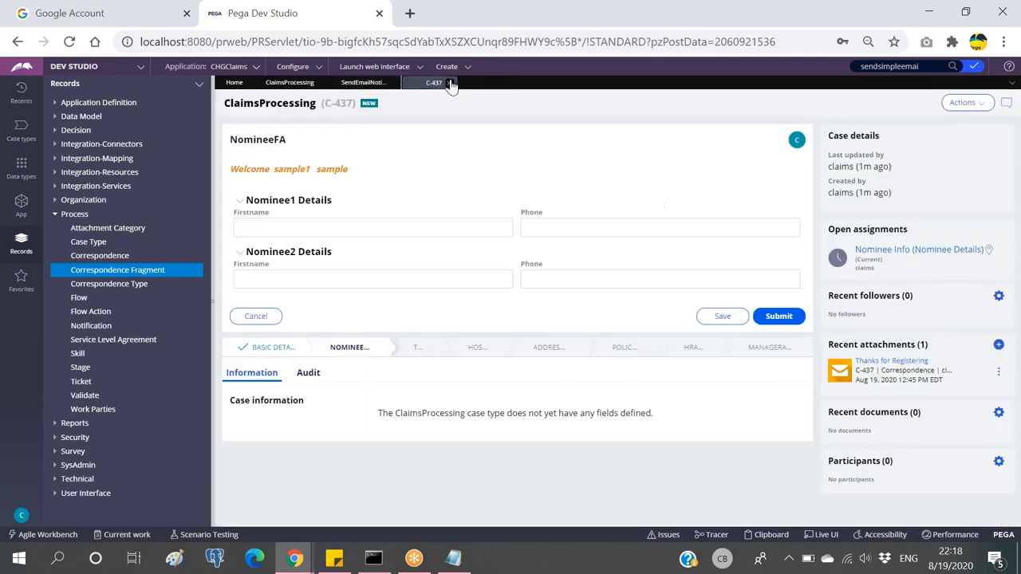
click(450, 84)
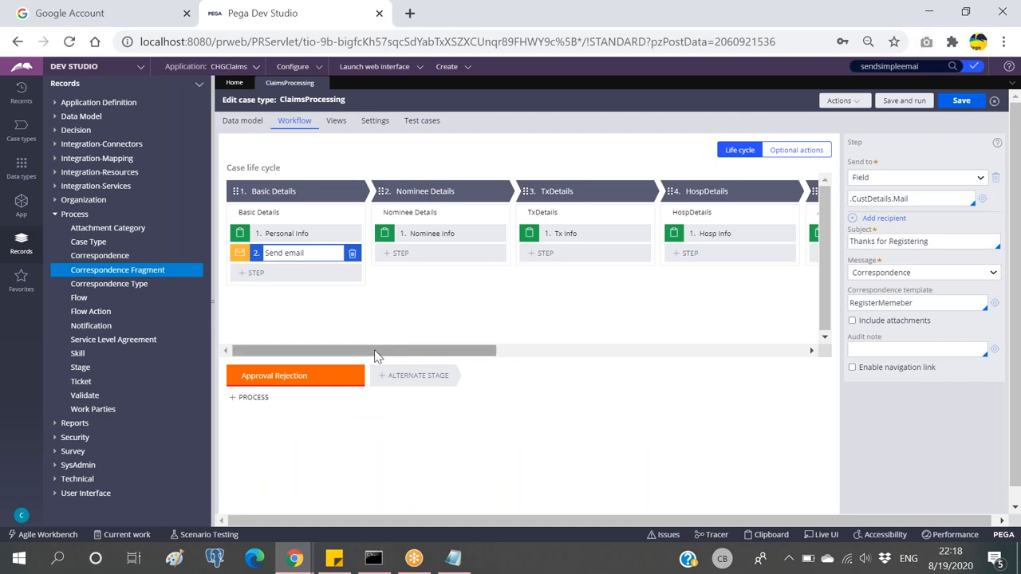
drag(375, 354, 278, 322)
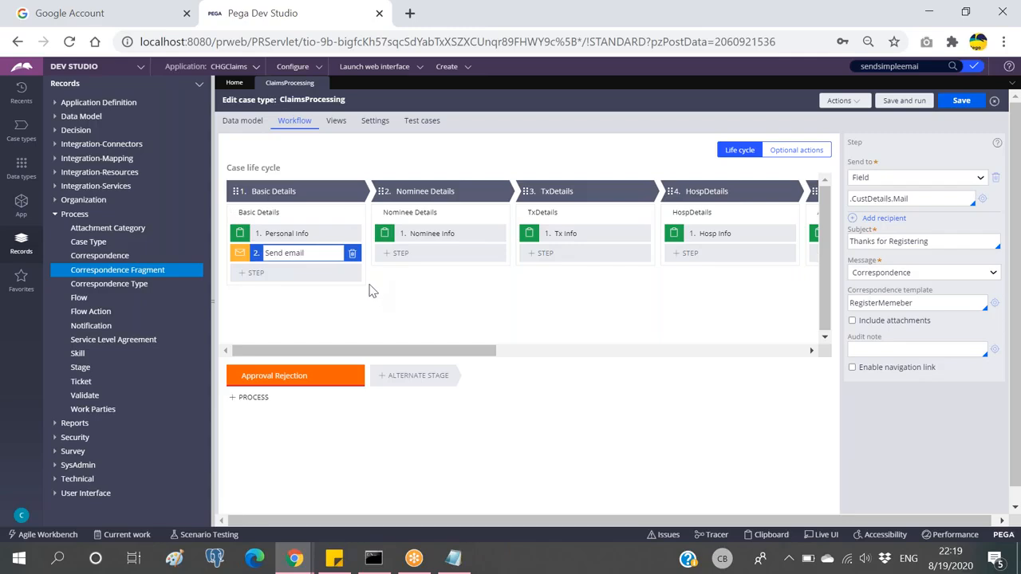
Step: Collapse Process in Records, show the App explorer, and open the Basic Details stage's process diagram
click(57, 215)
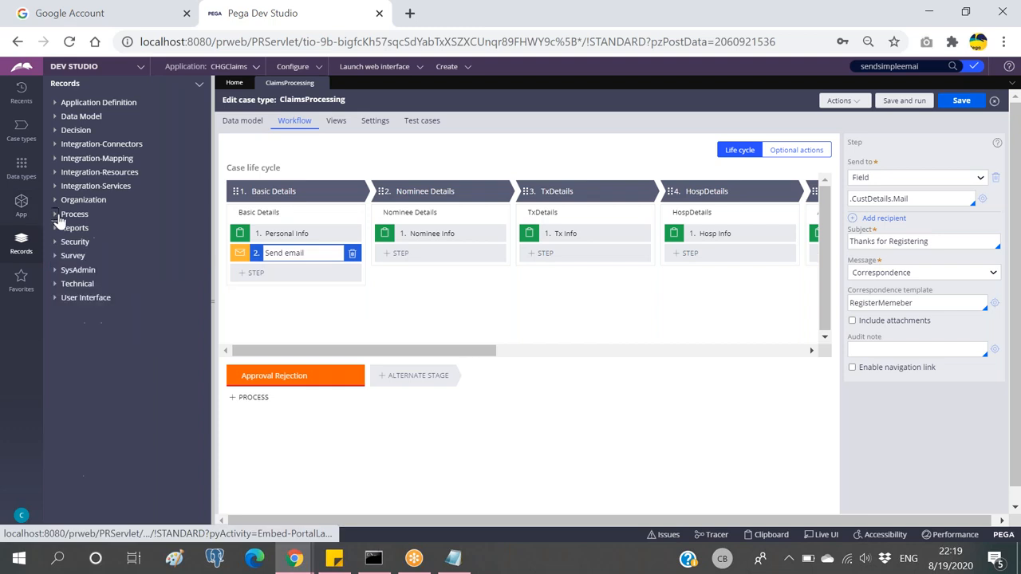
click(21, 203)
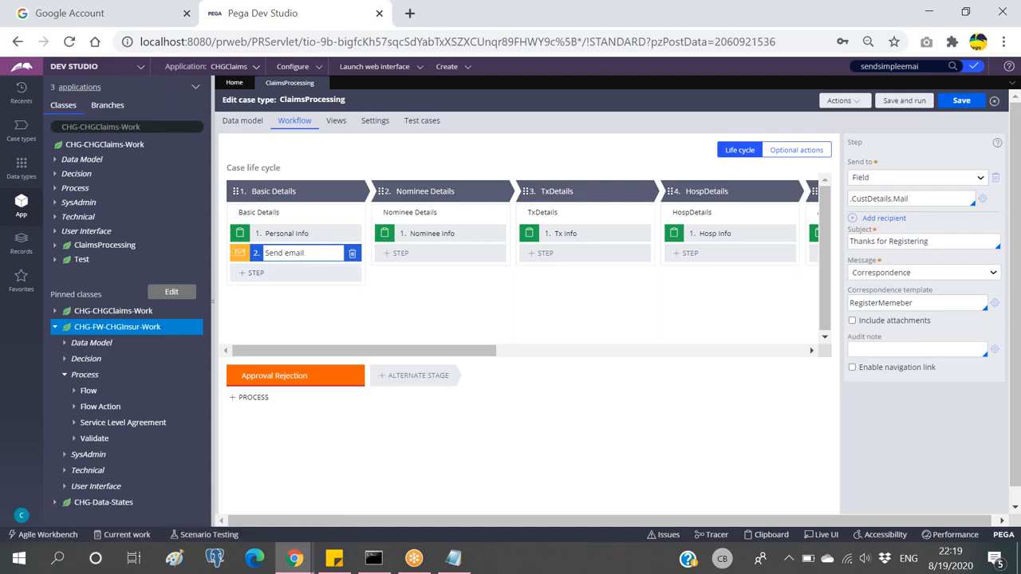
text(.)
key(BackSpace)
click(347, 213)
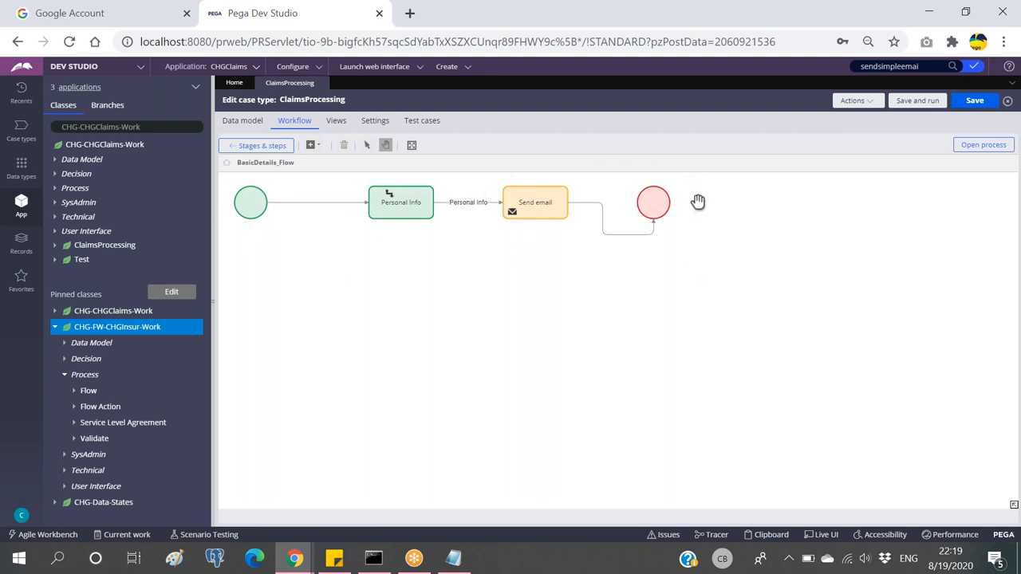
Step: Inspect the ClaimsFlow diagram under CHG-FW-CHGInsur-Work Process > Flow, then close it
click(73, 391)
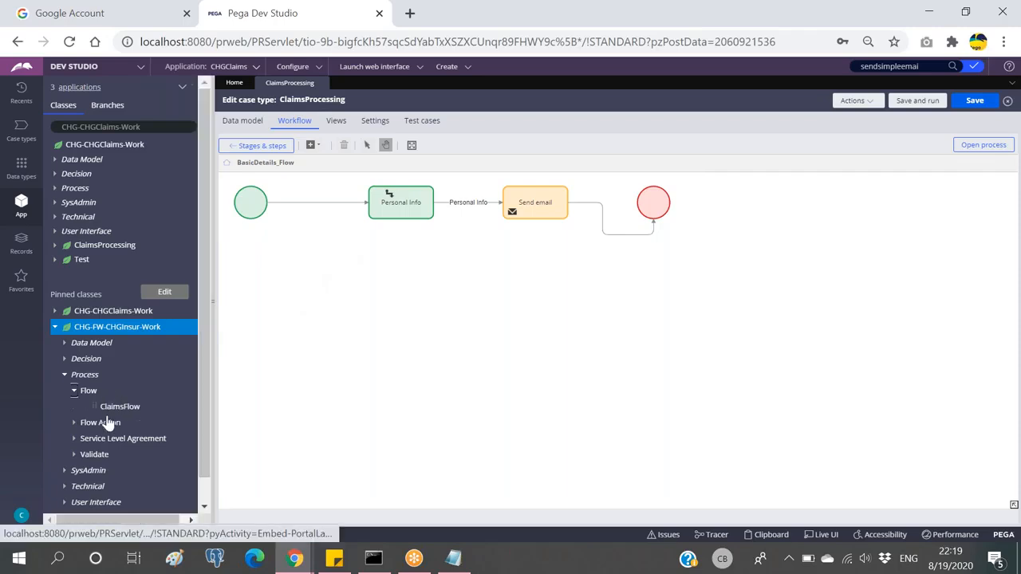
click(120, 404)
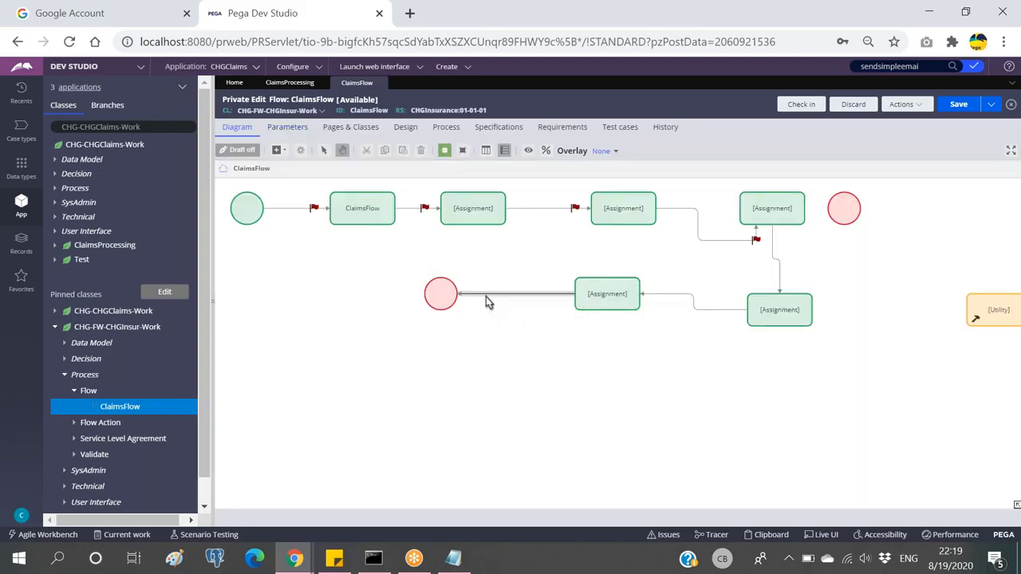
click(580, 292)
click(486, 297)
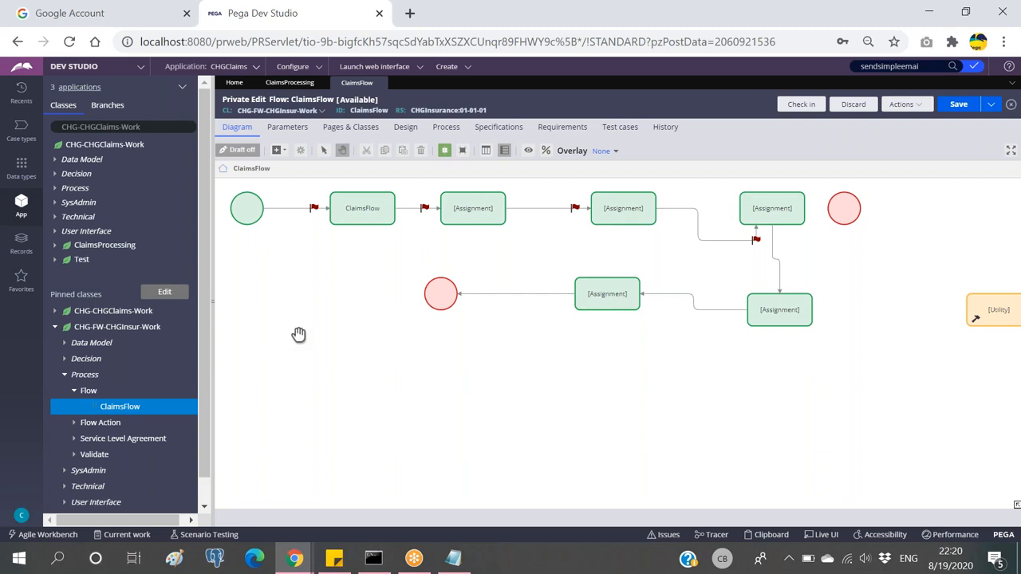
click(314, 209)
click(381, 84)
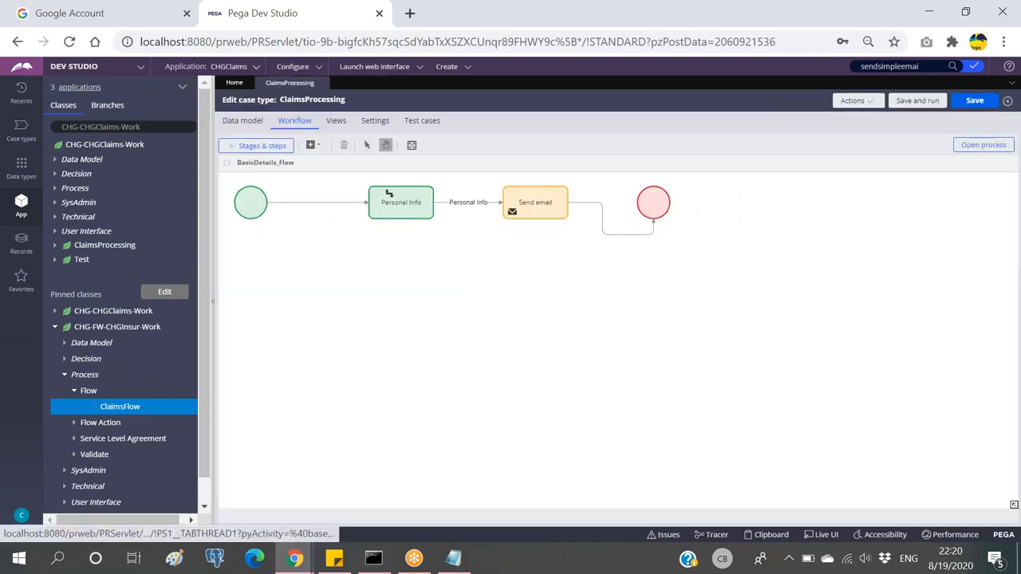
Step: Return to the ClaimsProcessing Stages & steps view and open the Create > New list
click(252, 151)
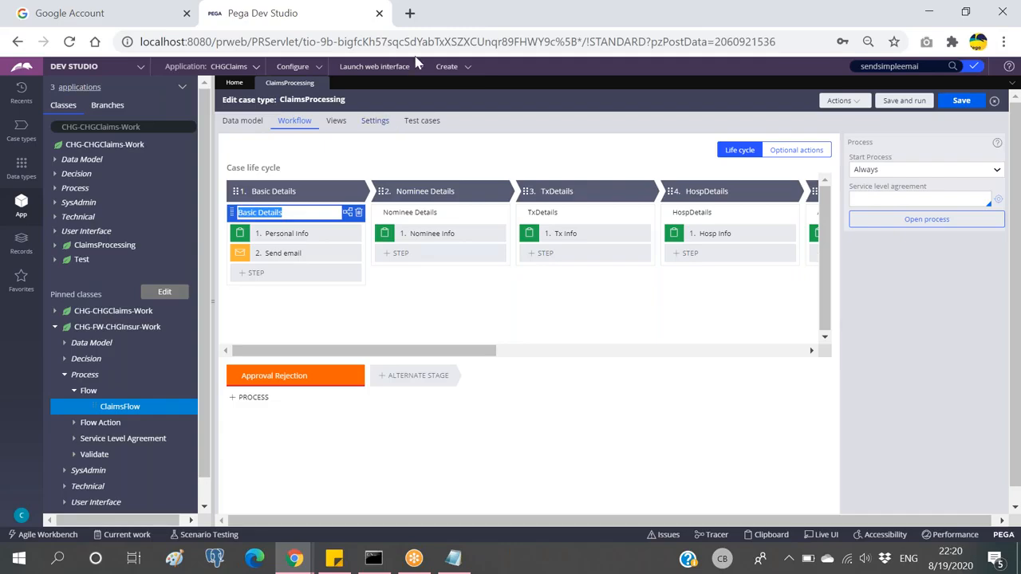
click(453, 69)
mouse_move(471, 80)
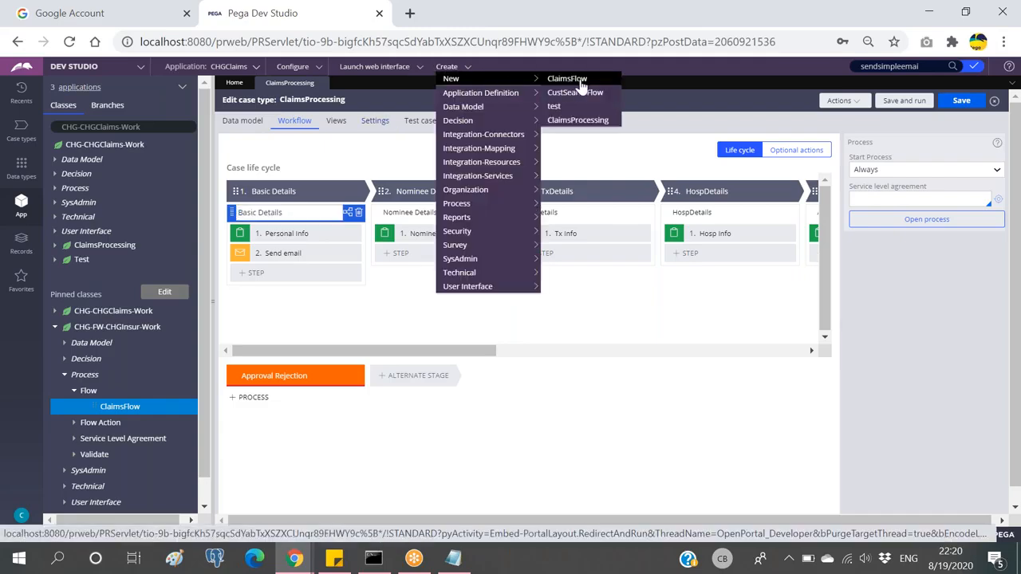
Step: Create a ClaimsProcessing case with placeholder names and a test mail address, then view its Thanks for Registering email
click(574, 122)
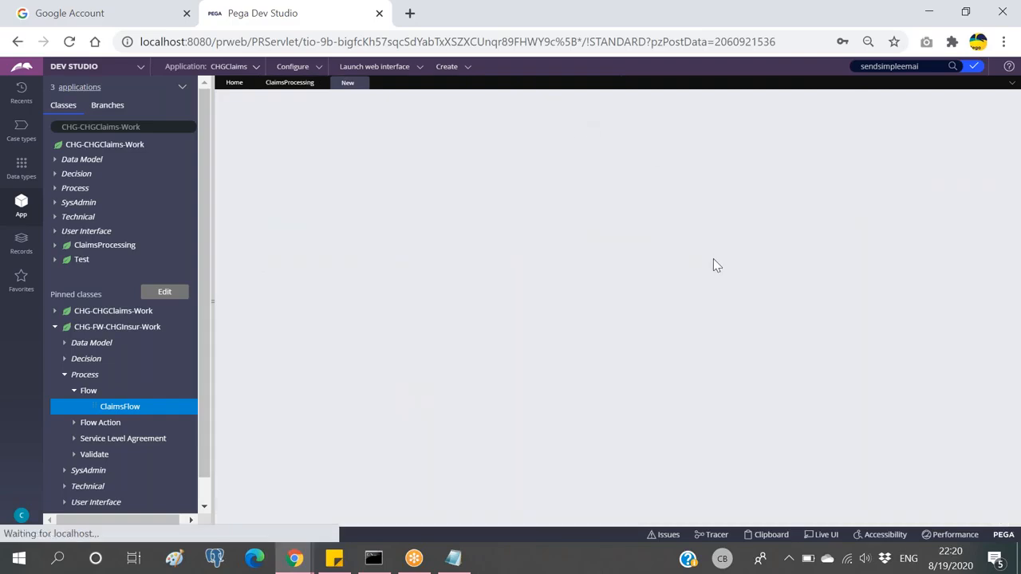
click(980, 102)
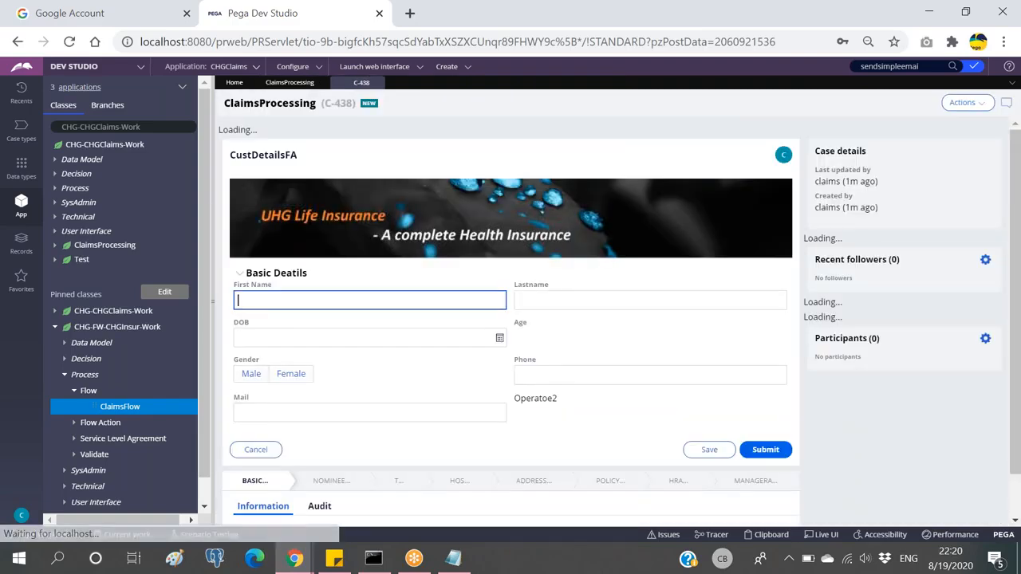
text(asdas)
click(577, 284)
text(asdasd)
click(322, 398)
text(asdas@g.j)
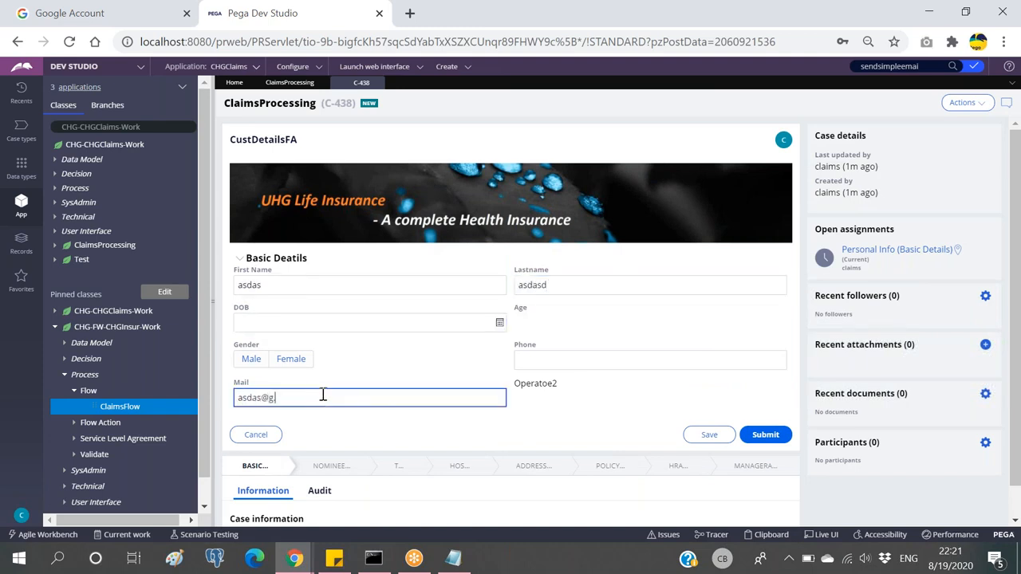
click(768, 432)
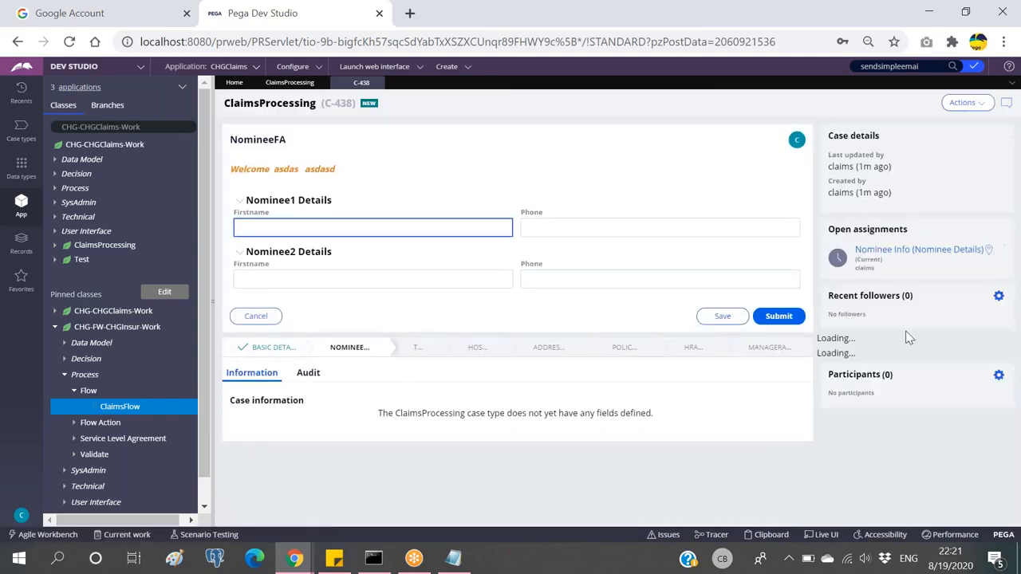
click(874, 363)
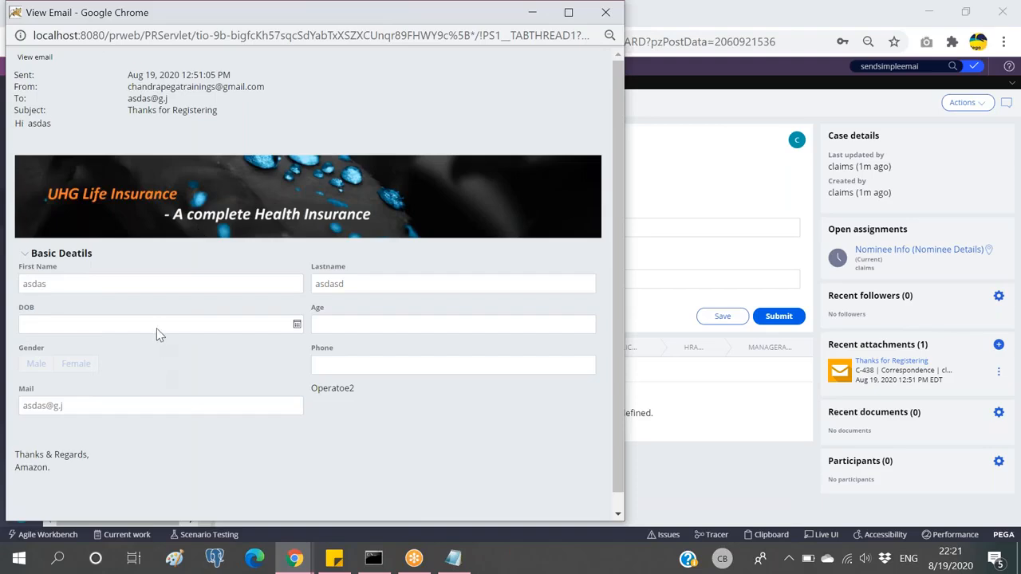
scroll(158, 335, down, 1)
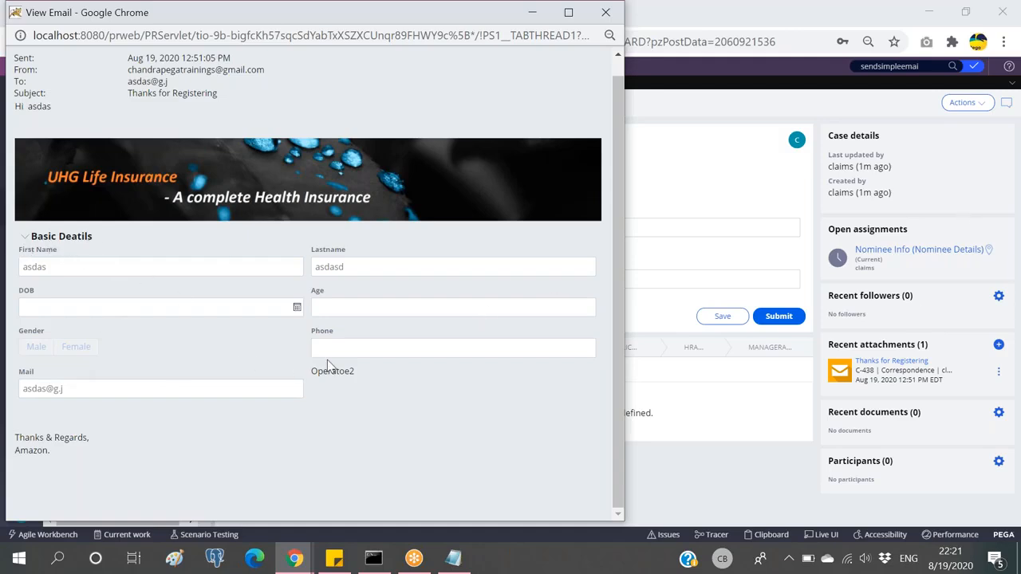
drag(80, 394, 86, 388)
click(59, 389)
drag(249, 18, 259, 95)
drag(263, 140, 268, 177)
Step: Open the Basic Details stage's process flow rule for editing
click(467, 92)
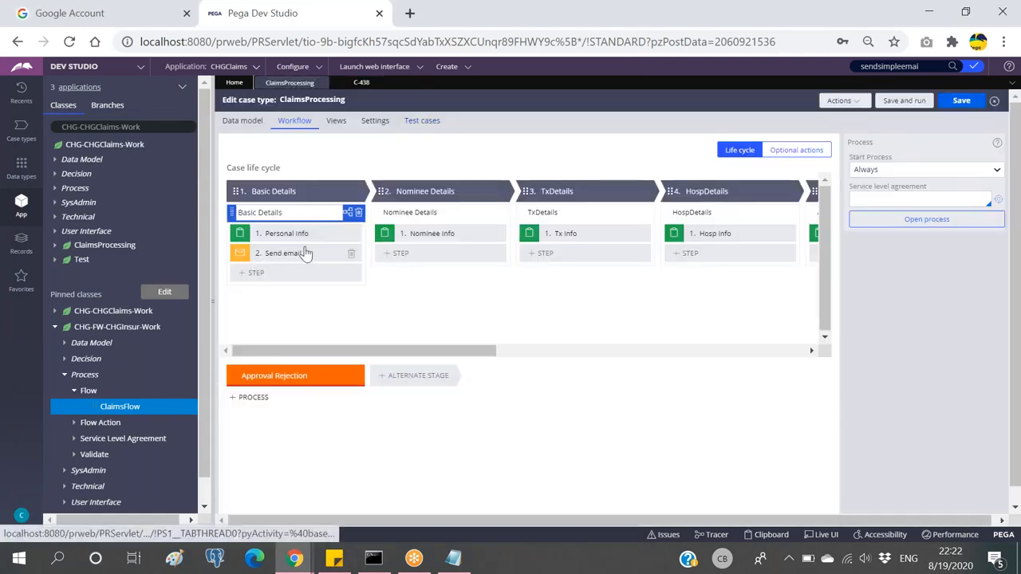
click(348, 212)
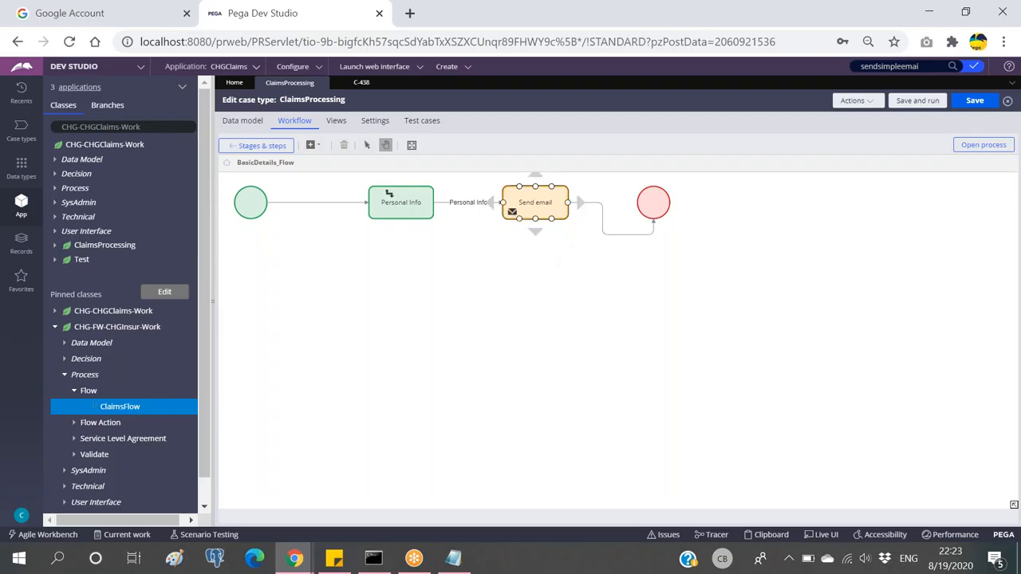
drag(653, 204, 657, 196)
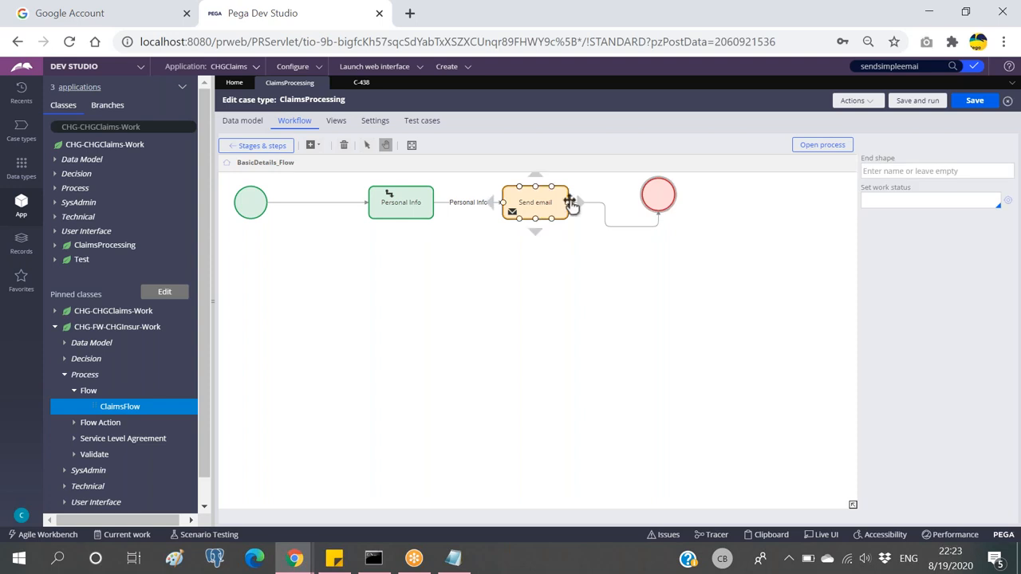
click(824, 148)
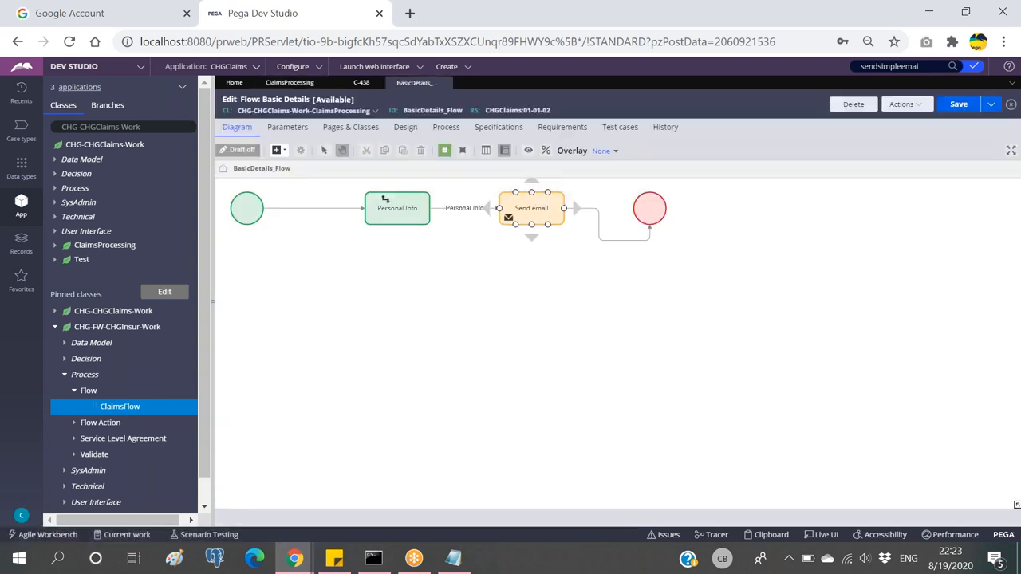
Step: Add a Utility shape below Send email, clear its label, then delete it
click(289, 153)
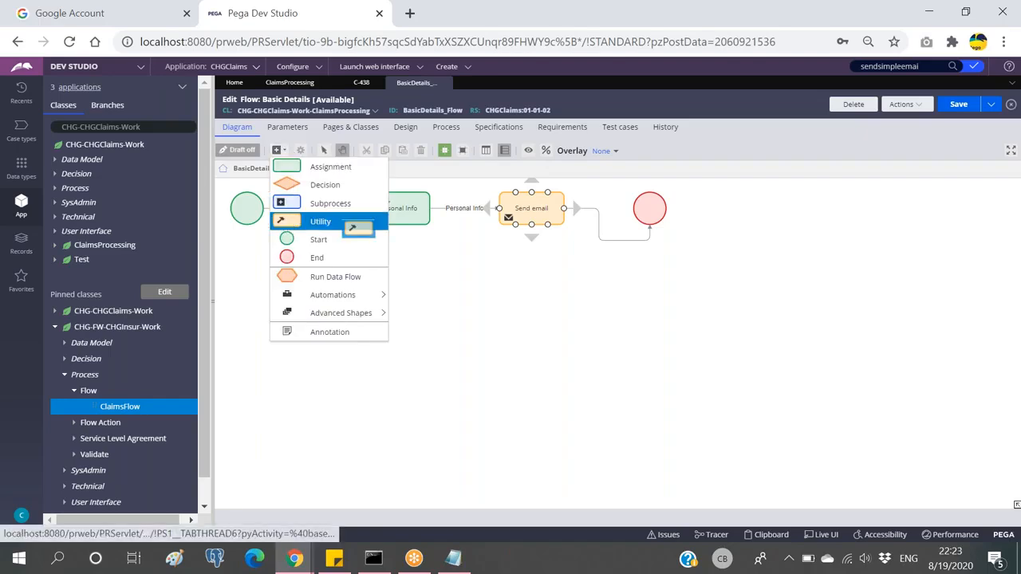
click(313, 221)
click(519, 277)
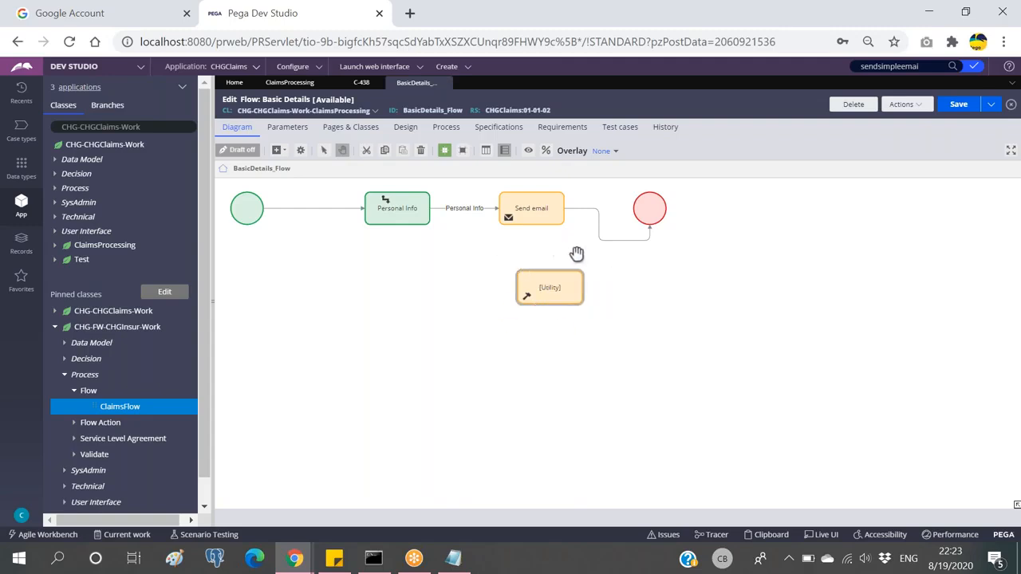
double_click(524, 284)
key(BackSpace)
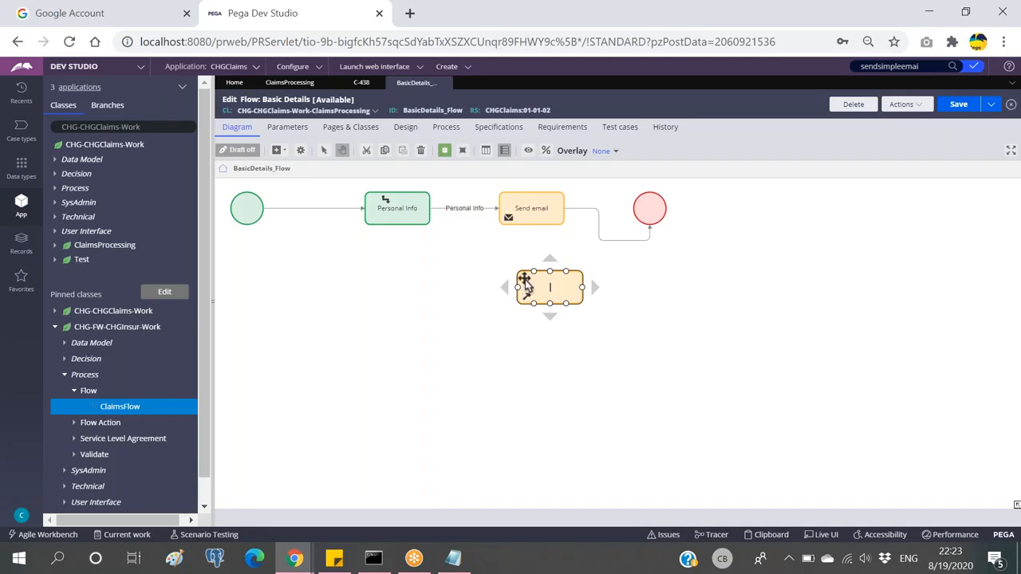
double_click(531, 277)
key(Delete)
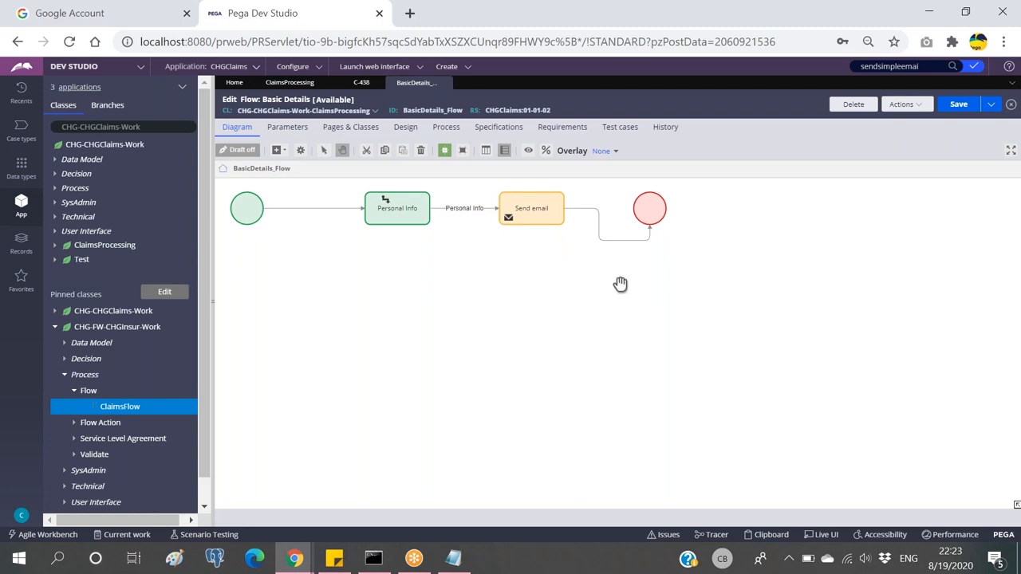
Step: Close the Basic Details flow rule, discarding its unsaved changes
click(549, 218)
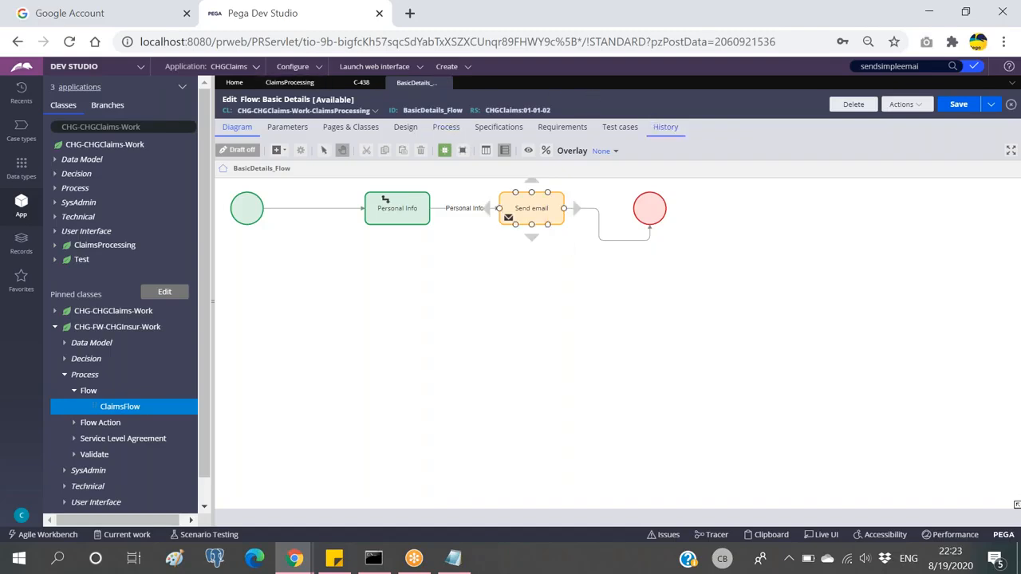
click(609, 261)
click(542, 200)
click(445, 83)
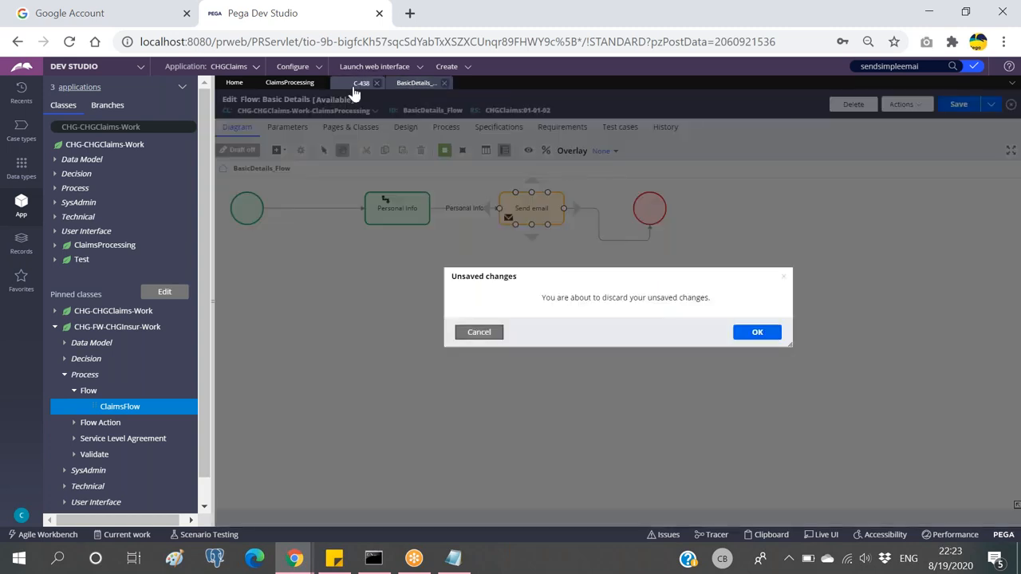
click(755, 335)
click(930, 67)
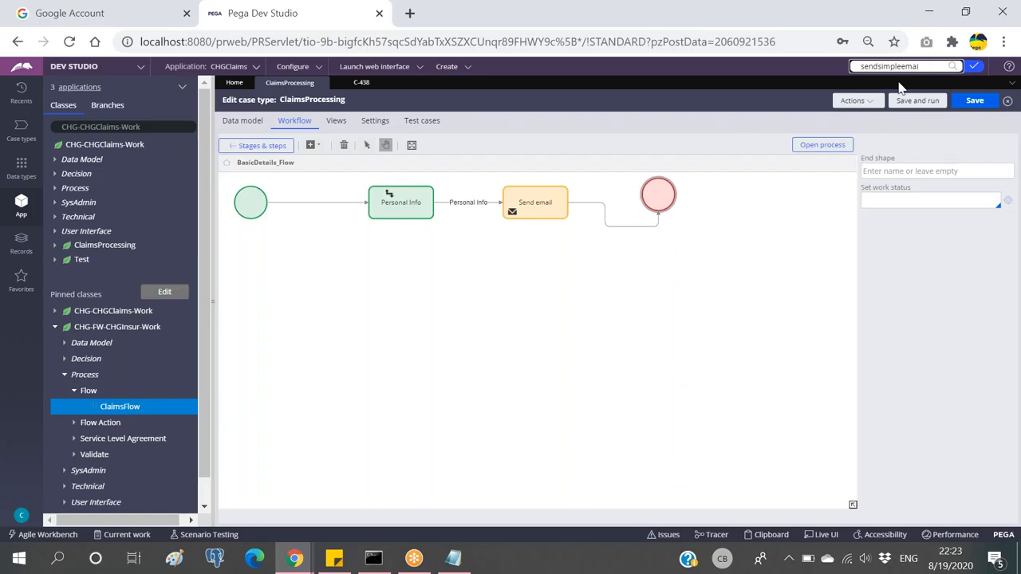
Step: Search for 'sendemailno' and open the SendEmailNotification activity
key(BackSpace)
key(BackSpace)
key(BackSpace)
key(BackSpace)
key(BackSpace)
key(BackSpace)
key(BackSpace)
key(BackSpace)
text(email)
key(Return)
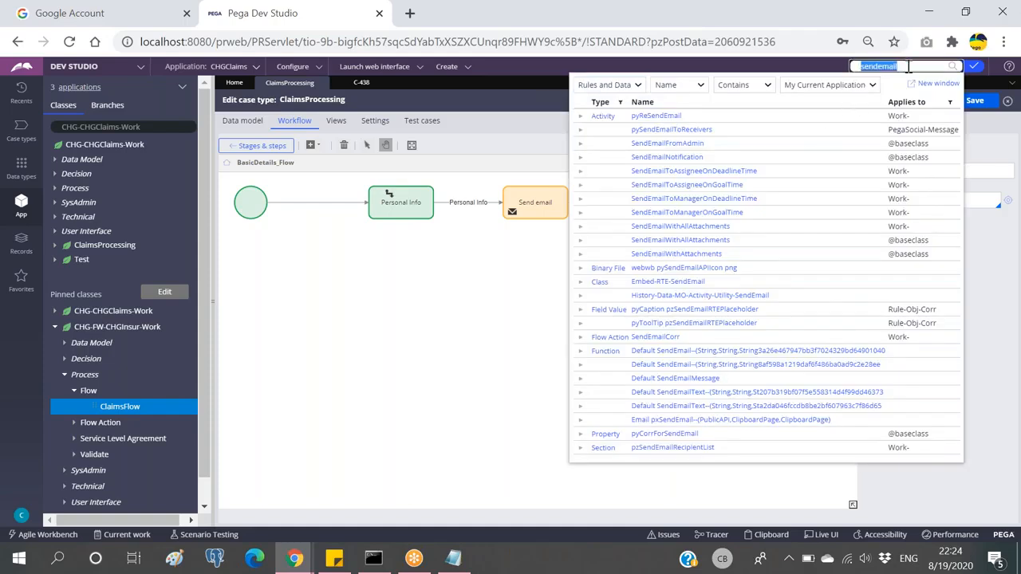
text(no)
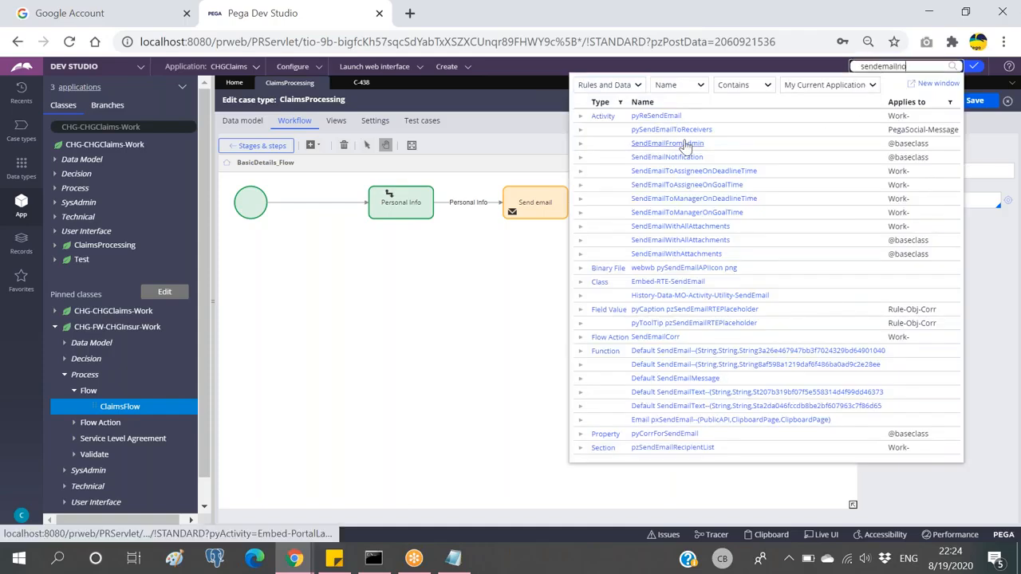
click(717, 119)
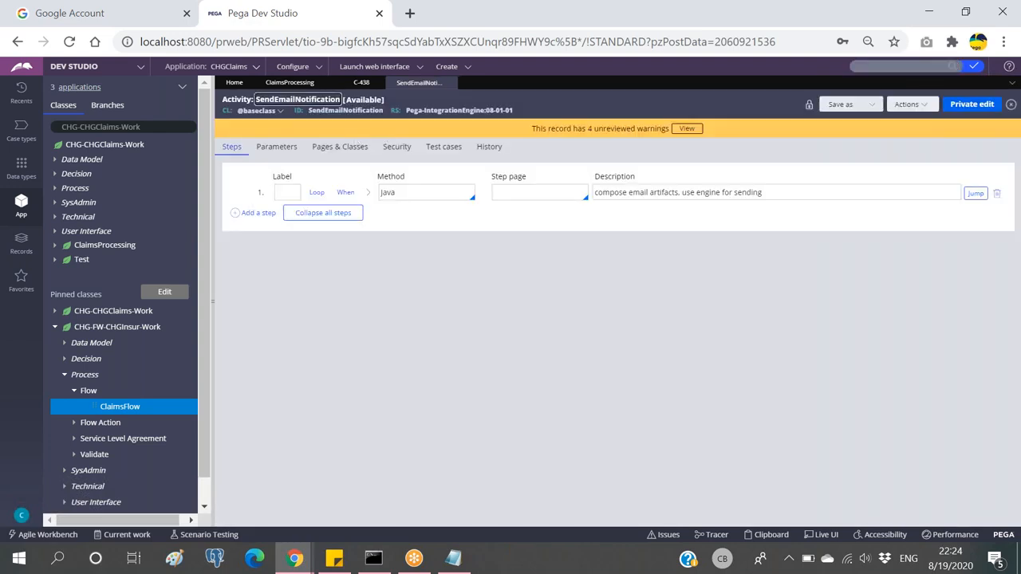
Step: Review the activity's parameters and expand, then collapse, its Java sending step
click(276, 147)
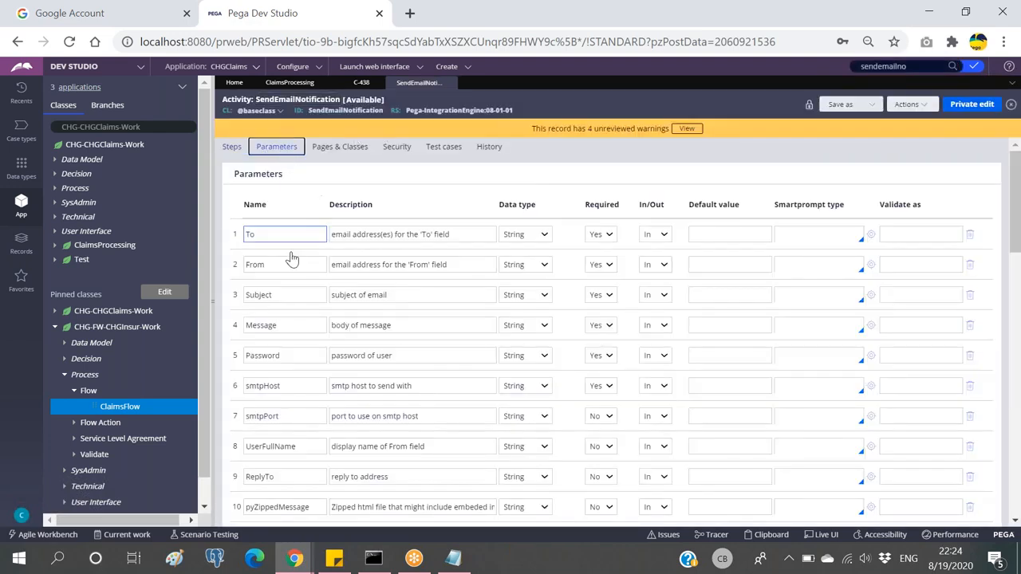
click(232, 148)
click(367, 193)
click(276, 147)
click(232, 146)
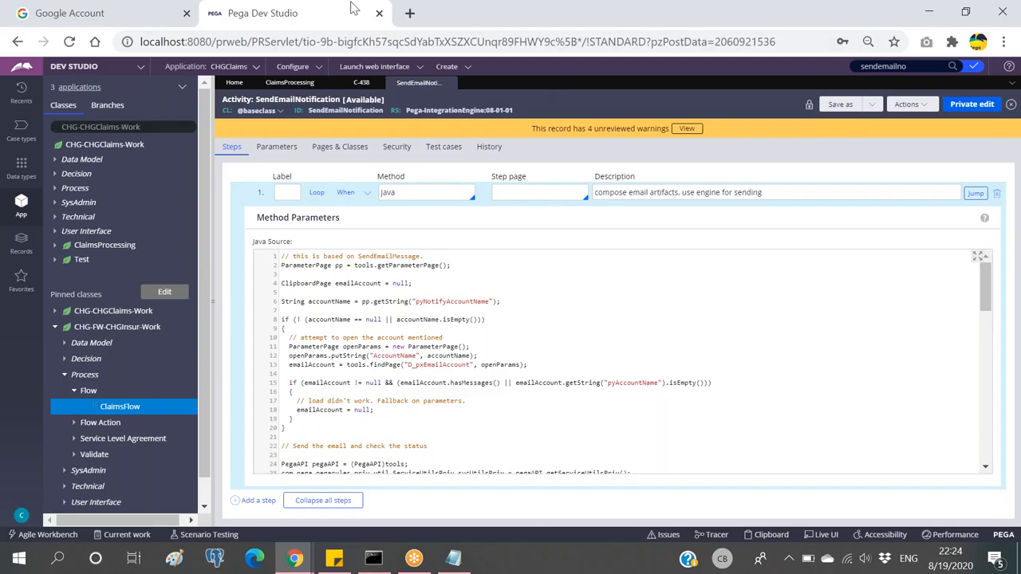
click(367, 193)
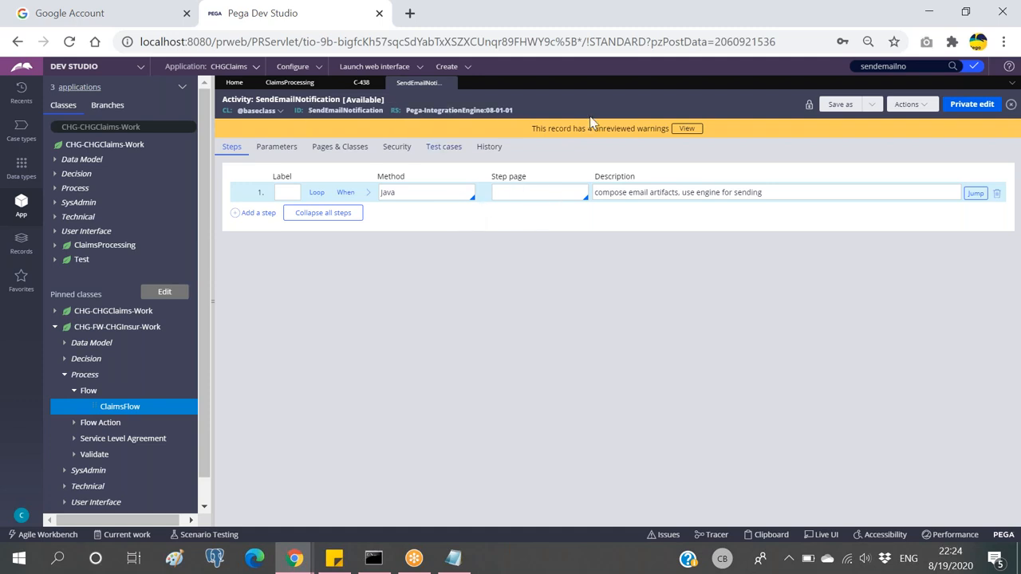
click(454, 556)
click(409, 339)
Step: Replace the old notes with the lines cons, onch and exp
key(ctrl+a)
key(BackSpace)
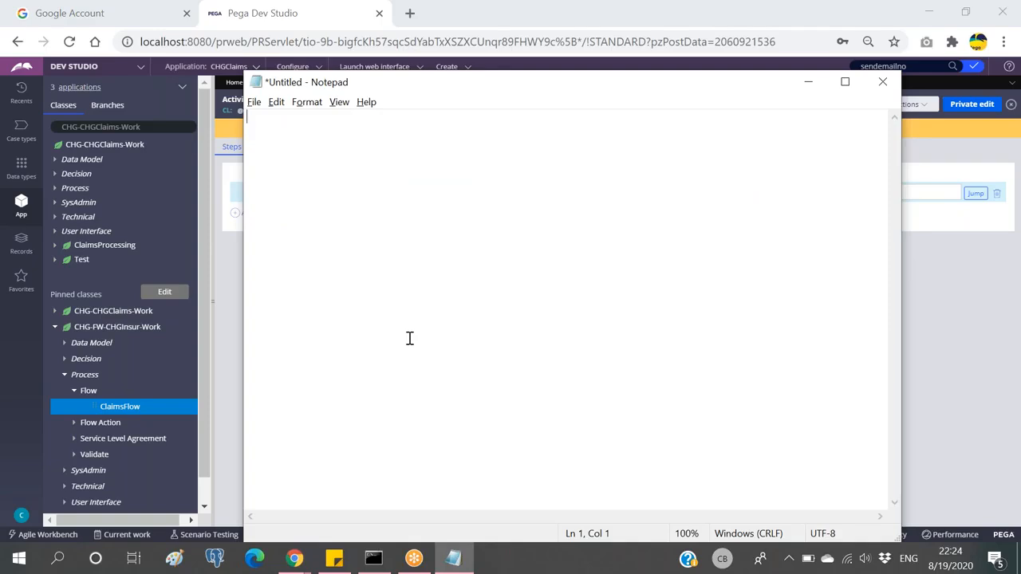
text(Decl)
key(BackSpace)
key(BackSpace)
key(BackSpace)
key(BackSpace)
text(cons)
key(Return)
text(oncg)
key(BackSpace)
text(h)
key(Return)
text(exp)
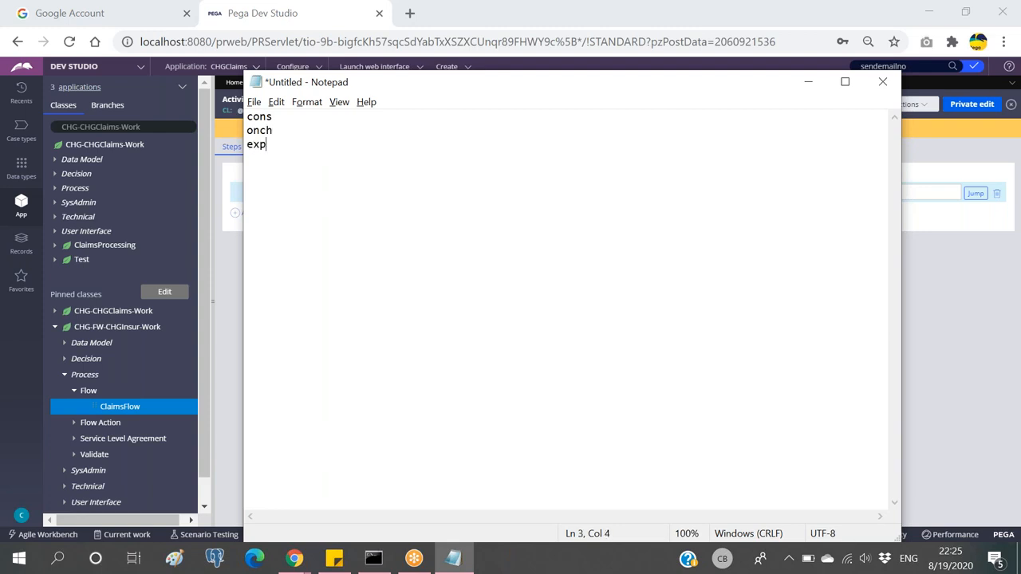
key(Return)
key(Return)
key(Return)
Step: Add a separate group of notes listing trigger and index
drag(276, 147, 240, 116)
click(276, 147)
key(Return)
key(Return)
text(trigger)
key(Return)
text(index)
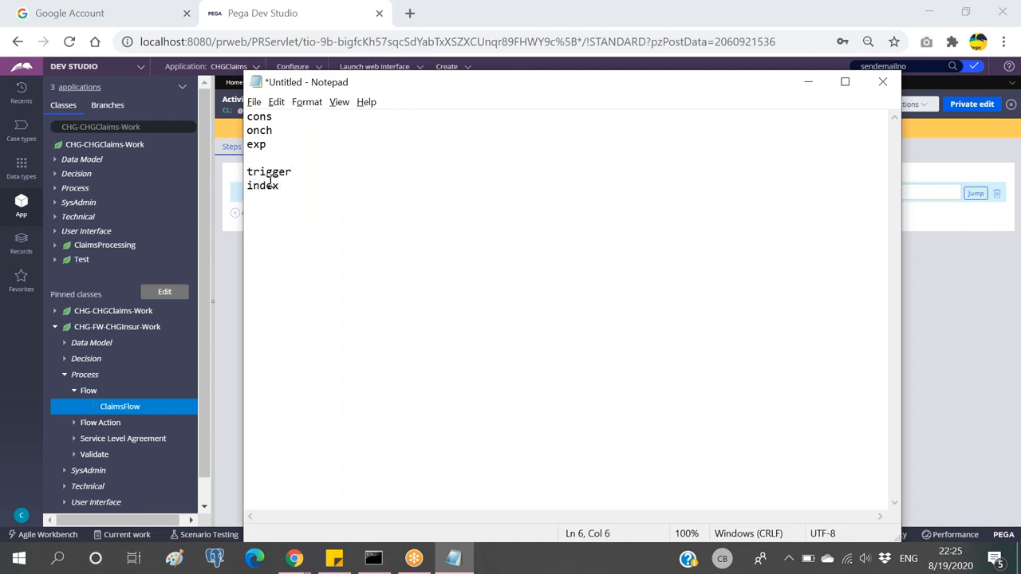
key(shift+Up)
key(shift+Home)
click(295, 184)
double_click(269, 172)
click(304, 181)
Step: List Decision > Declare Trigger records in the explorer and open pxOnSavePredictionWO
click(808, 81)
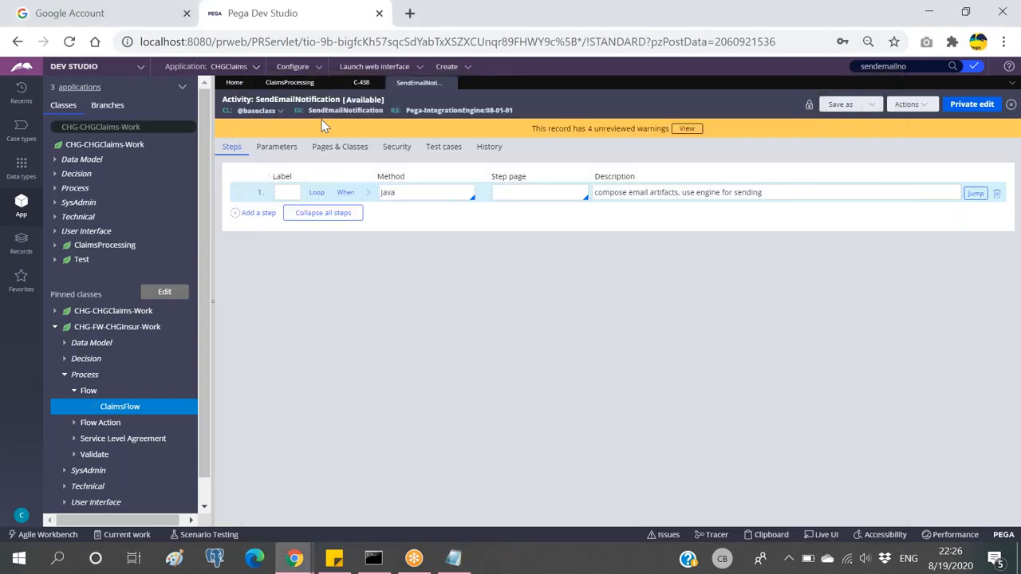
click(452, 68)
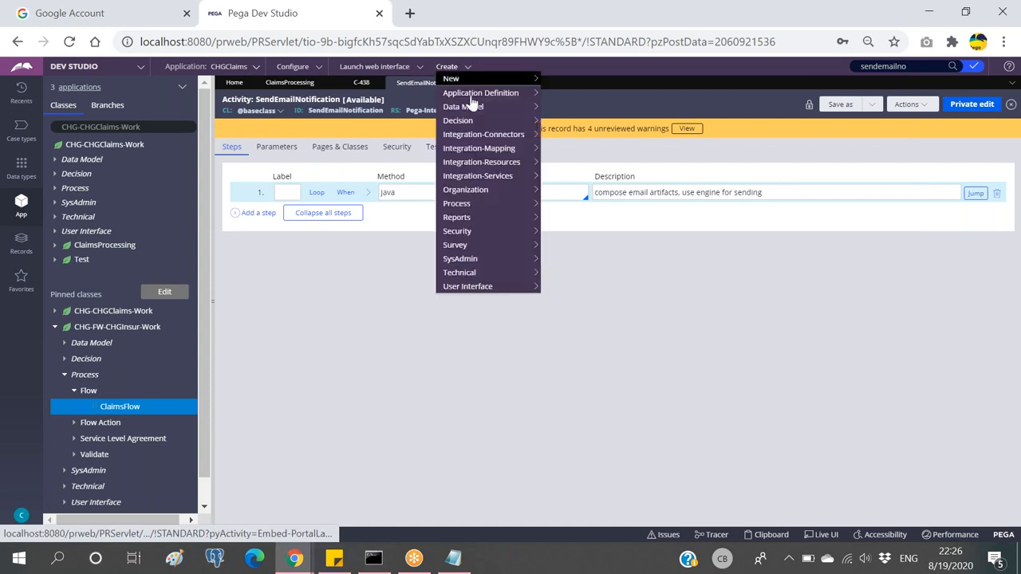
mouse_move(479, 120)
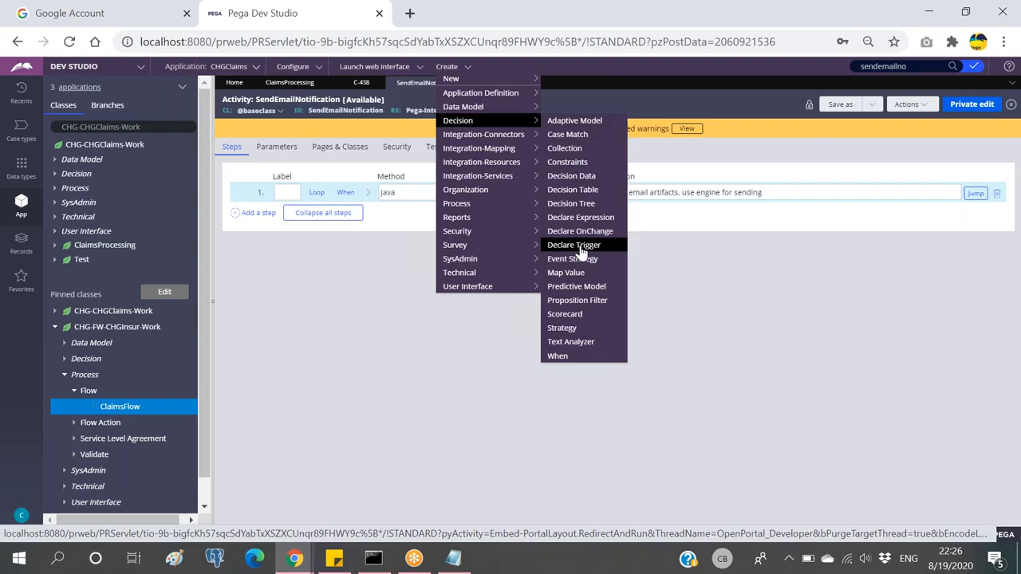
click(21, 240)
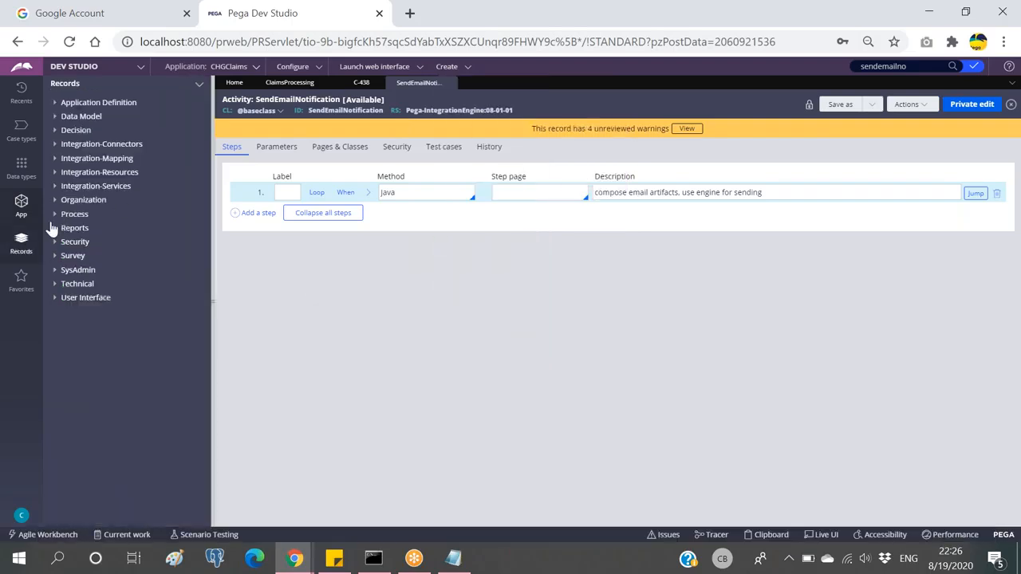
click(70, 132)
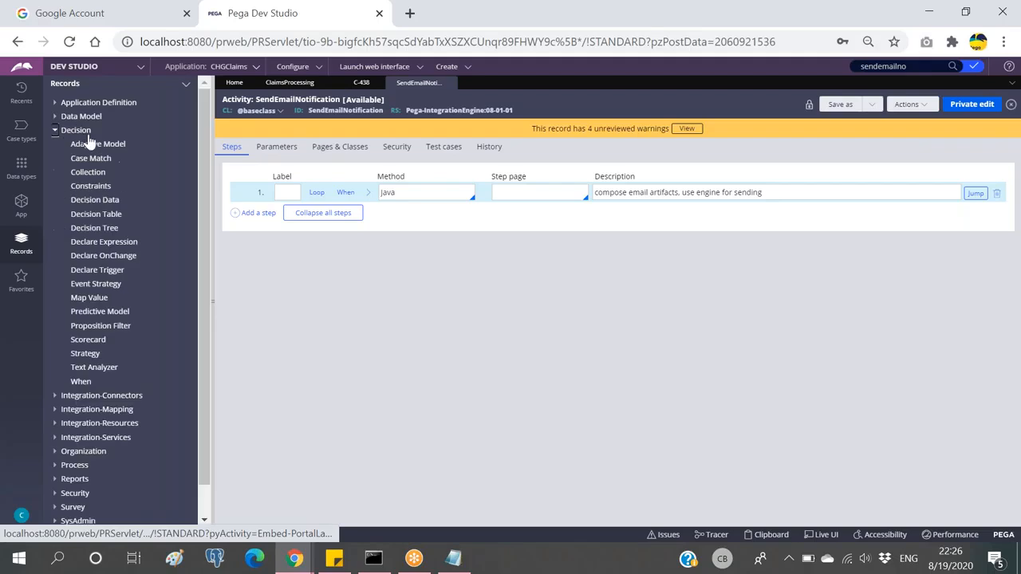
click(97, 271)
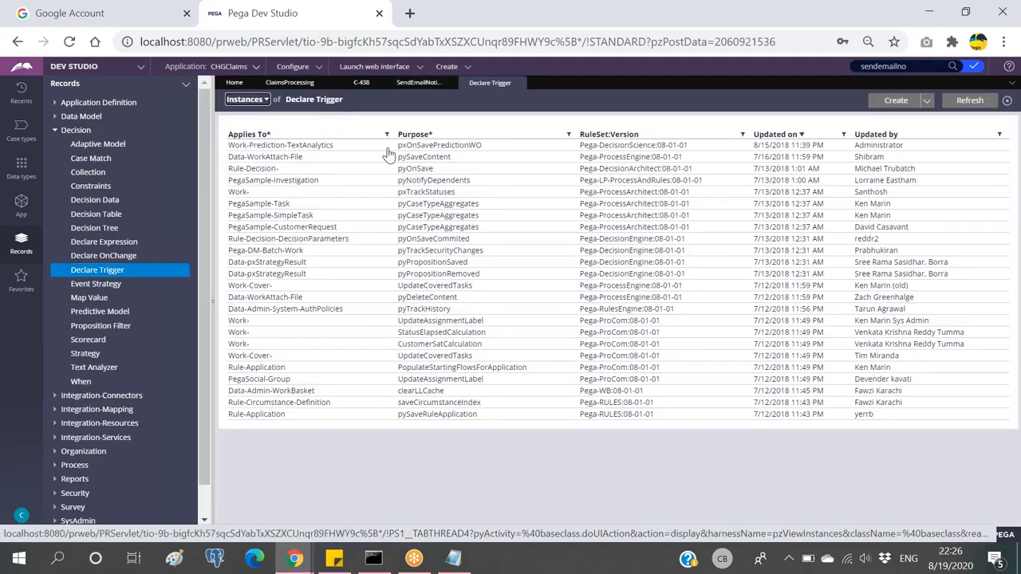
click(430, 146)
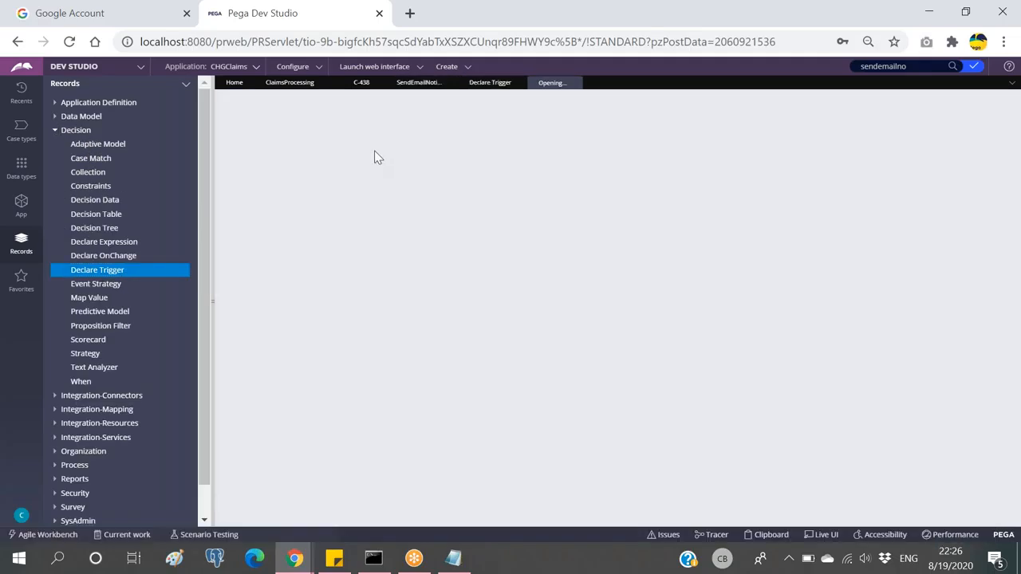
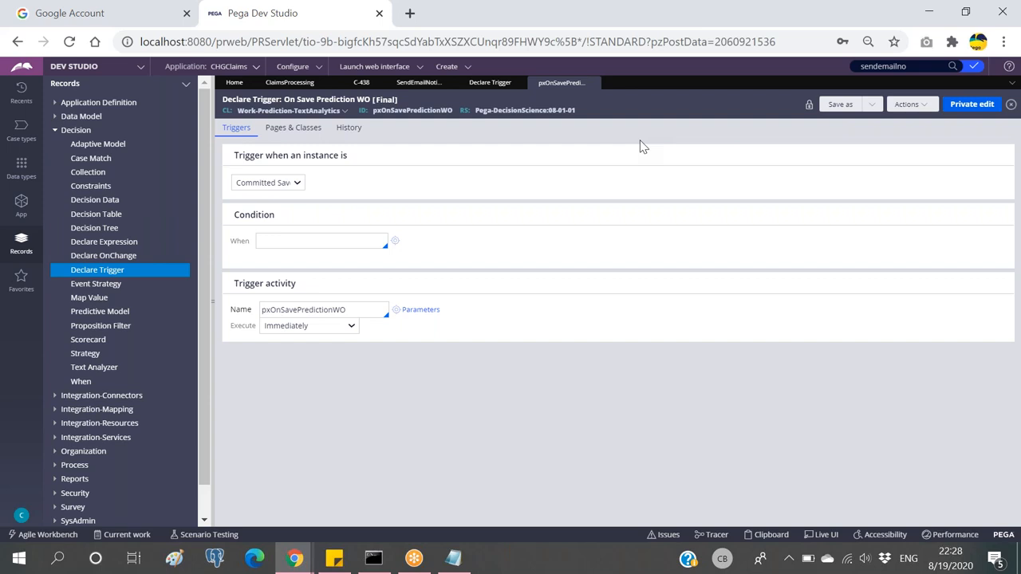
Step: Inspect the trigger's activity name pxOnSavePredictionWO and its heading text
click(363, 311)
double_click(317, 309)
drag(243, 284, 327, 289)
click(333, 294)
Step: Try the Deleted trigger event, then switch it to Saved
click(270, 188)
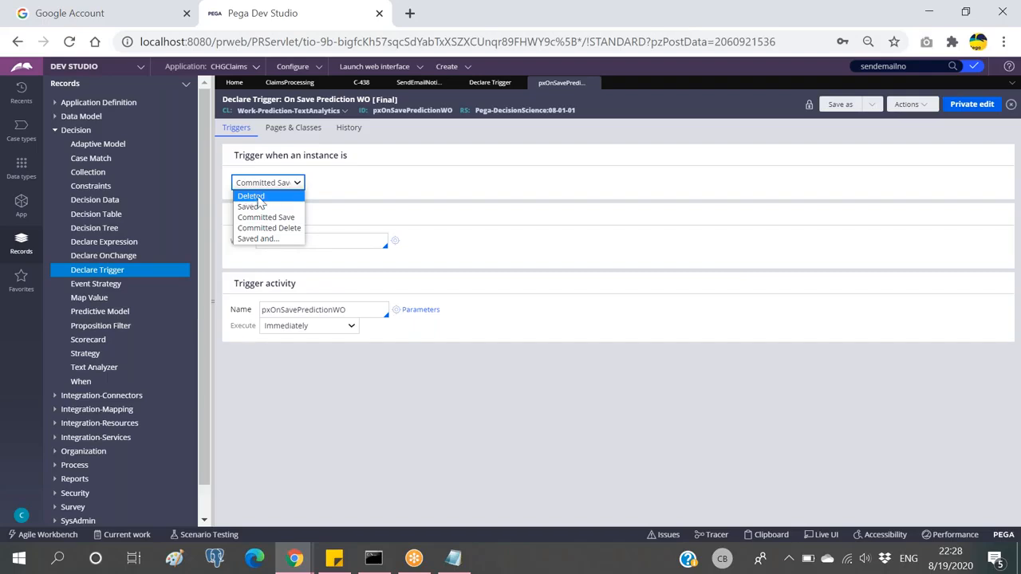
click(253, 196)
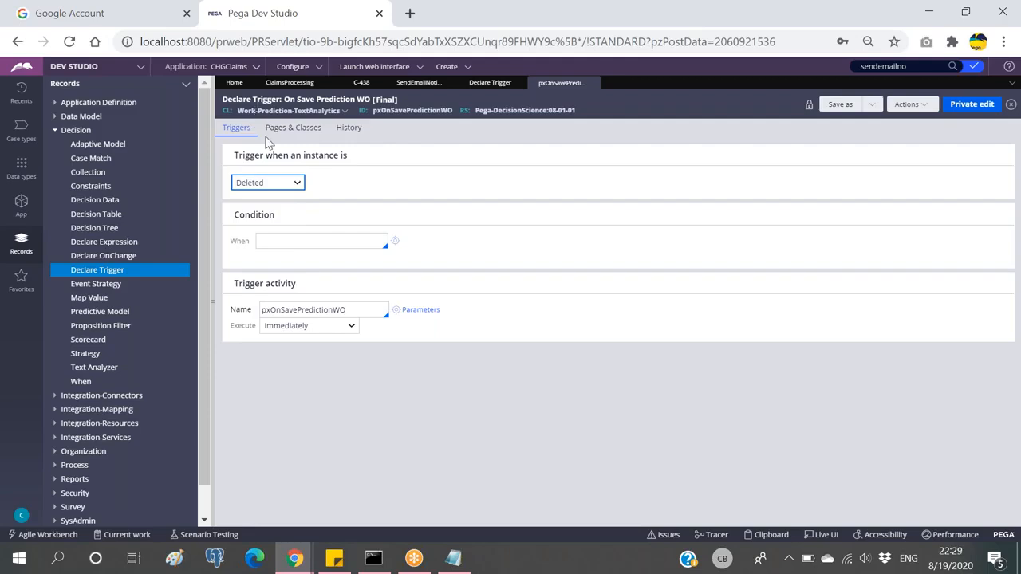
click(289, 187)
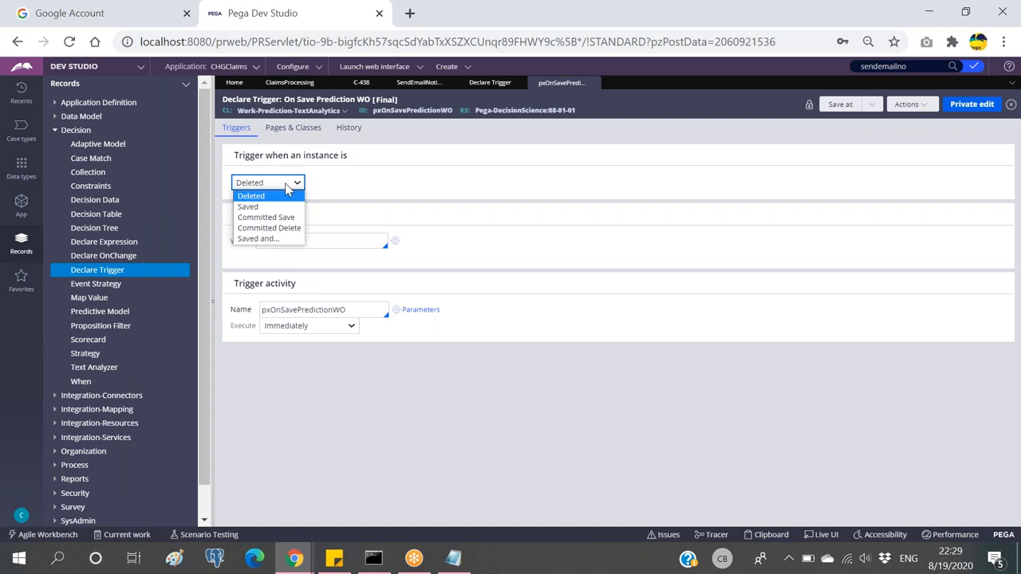
click(249, 208)
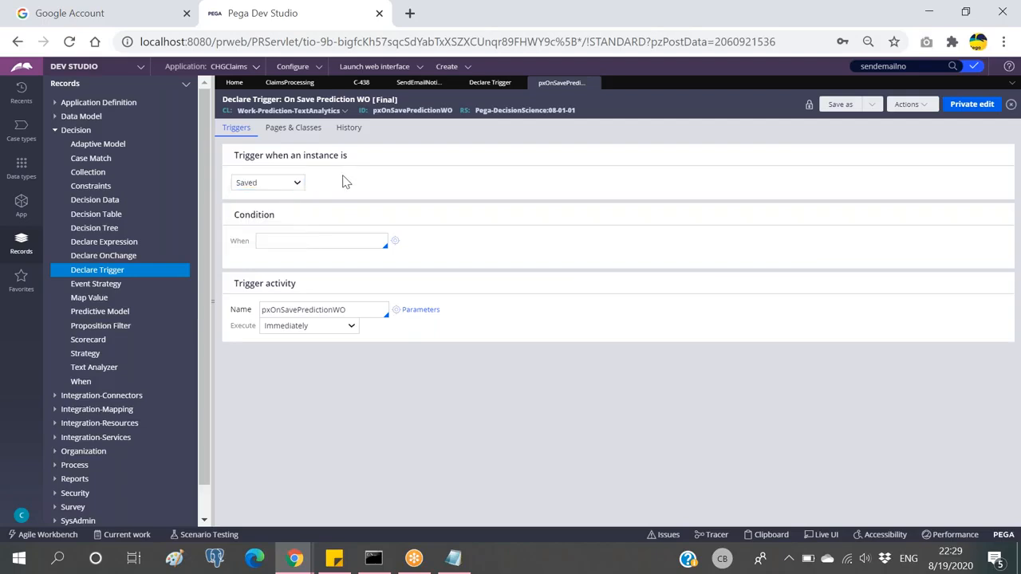
click(277, 192)
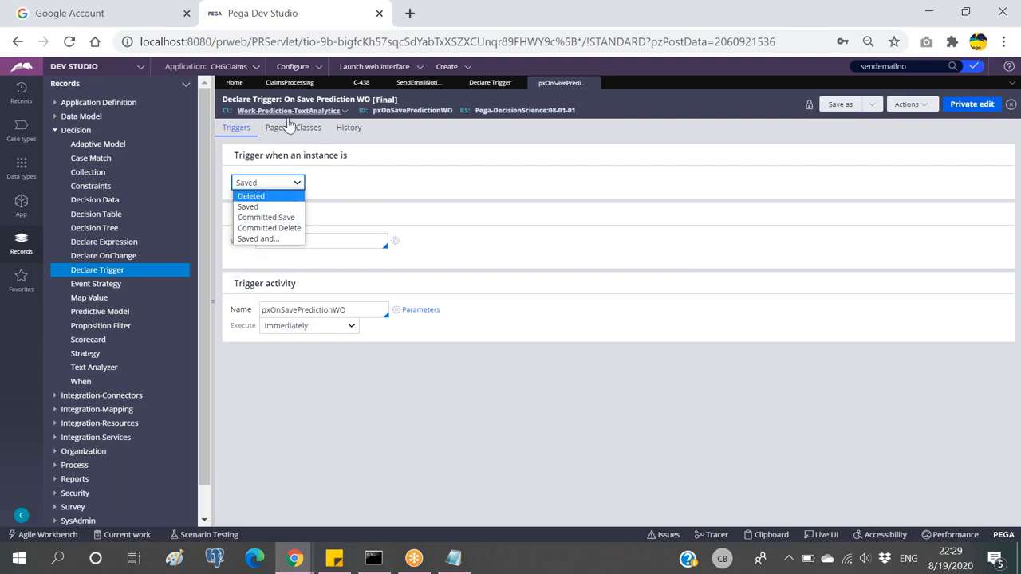
click(424, 154)
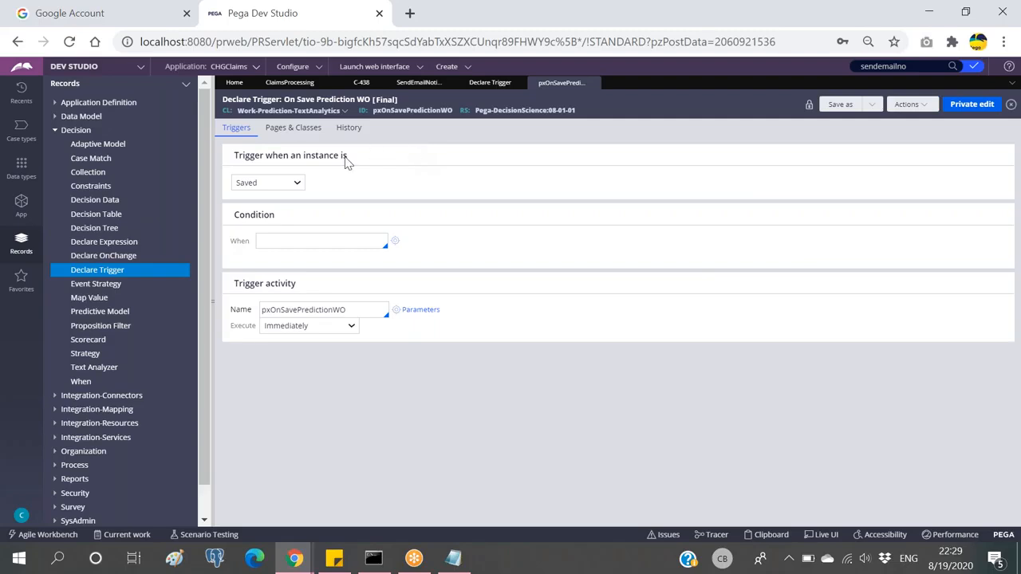
Step: Review the trigger event options and settle on Deleted
click(284, 184)
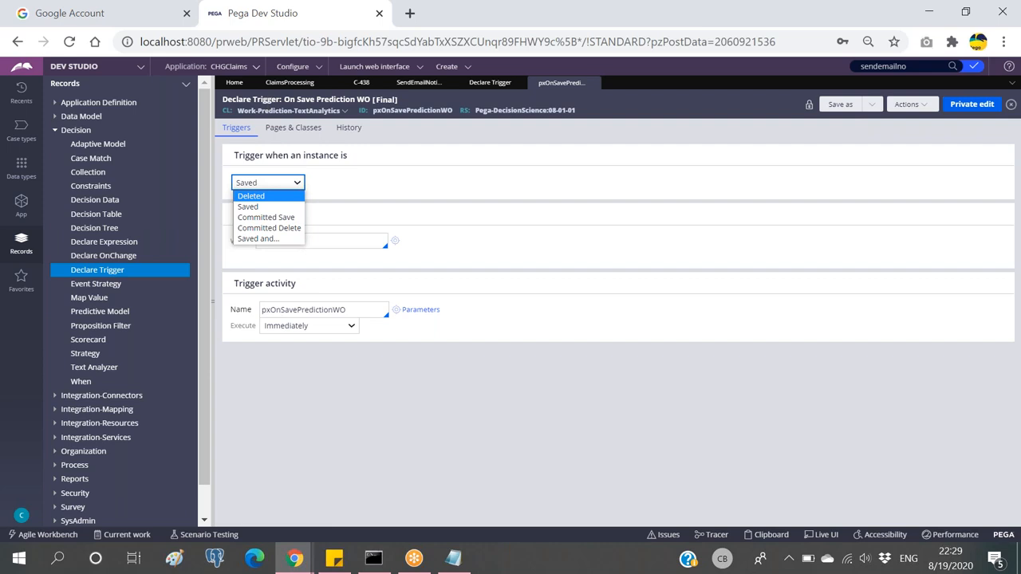
click(248, 207)
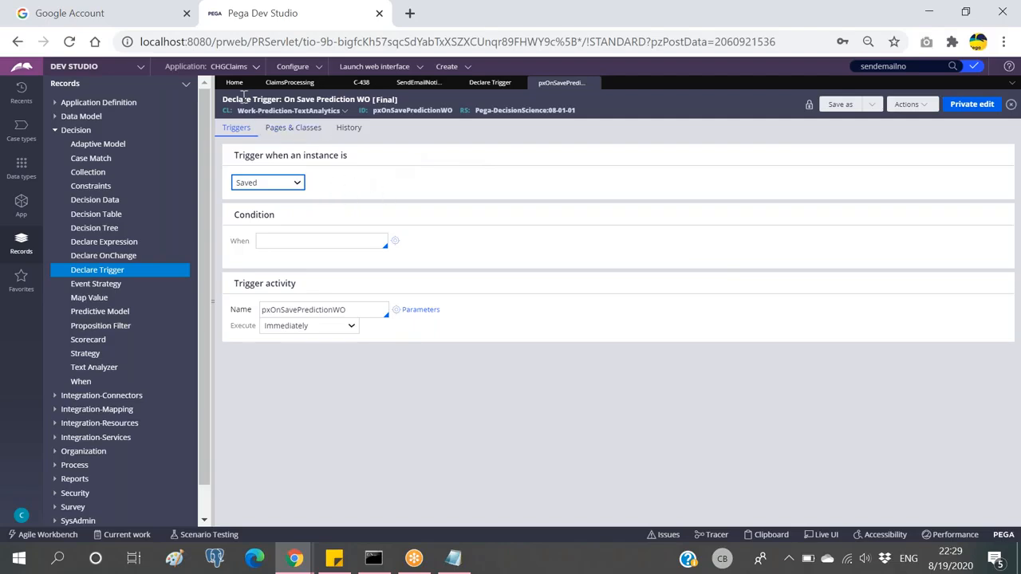
click(277, 185)
click(279, 193)
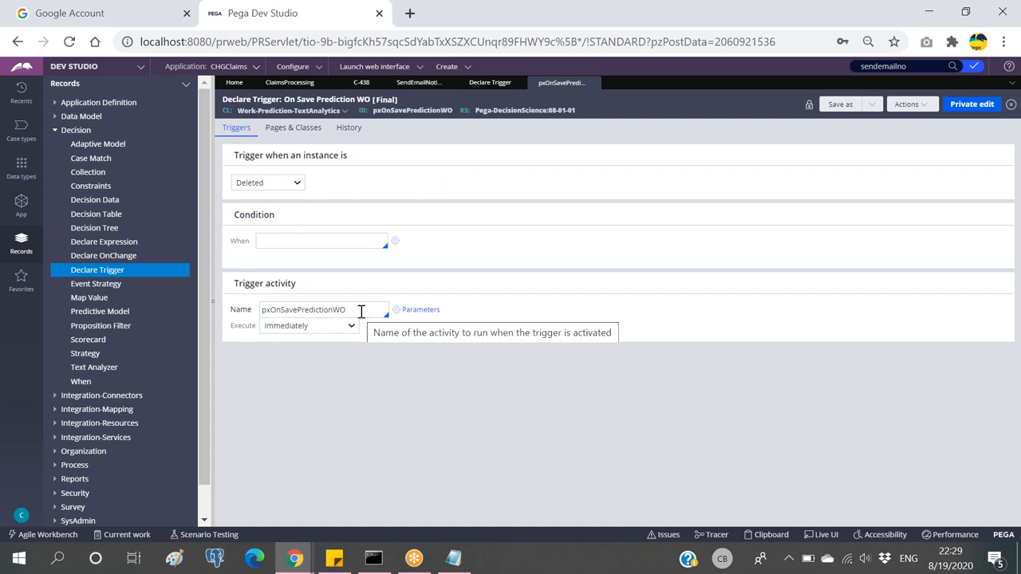
click(266, 183)
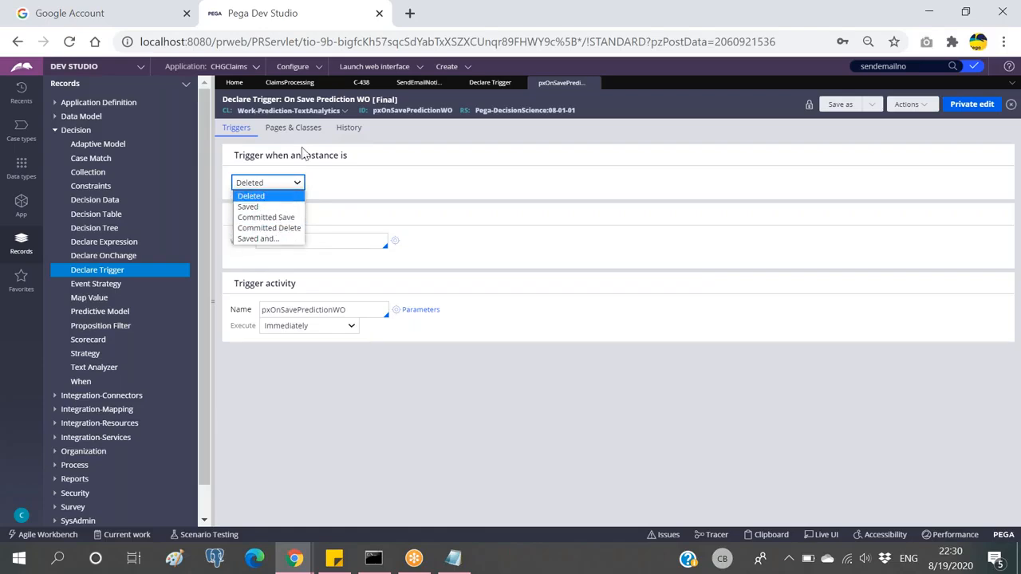
click(435, 146)
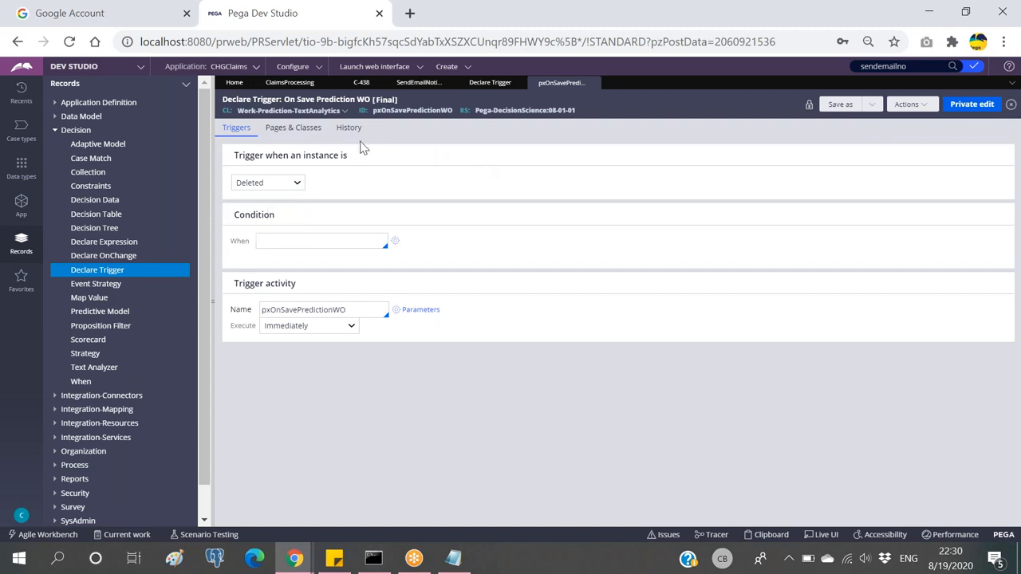
click(22, 203)
Step: Search 'data-' in App Explorer, pick and pin CHG-Data-SaveCustDetials, then select its row
drag(142, 127, 83, 128)
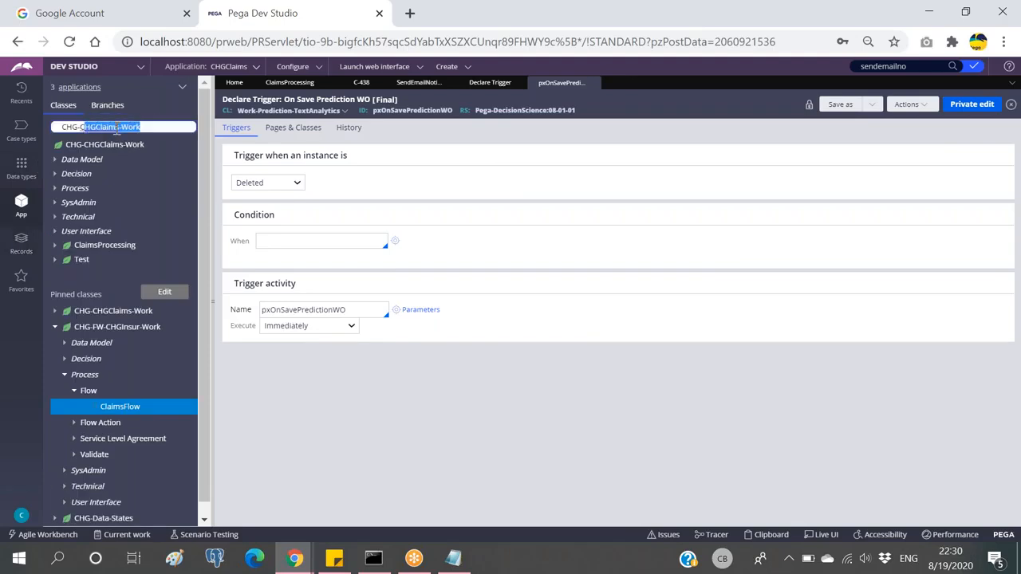
text(data)
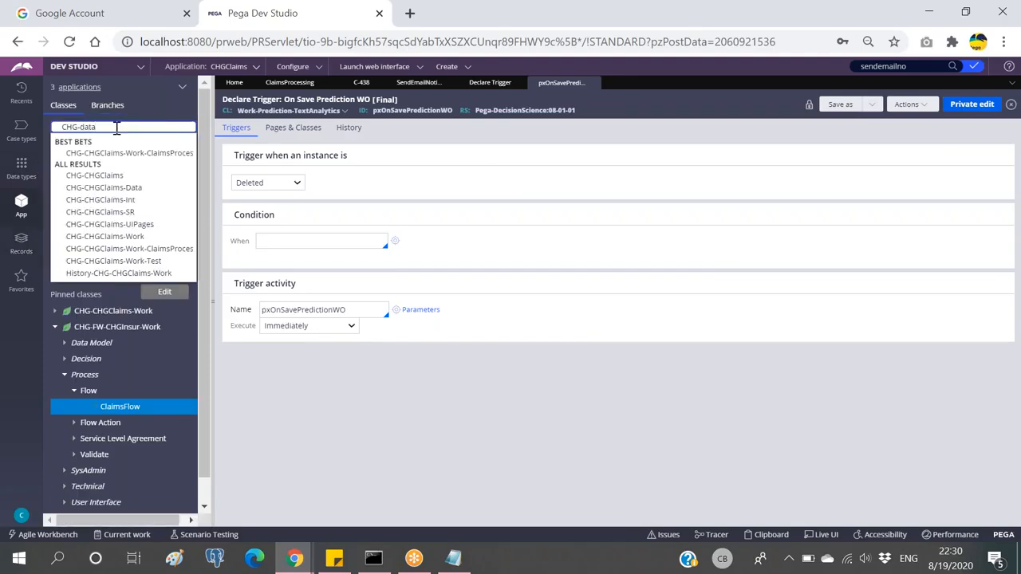
text(-)
key(Down)
key(Down)
key(Down)
key(Down)
key(Down)
key(Down)
key(Return)
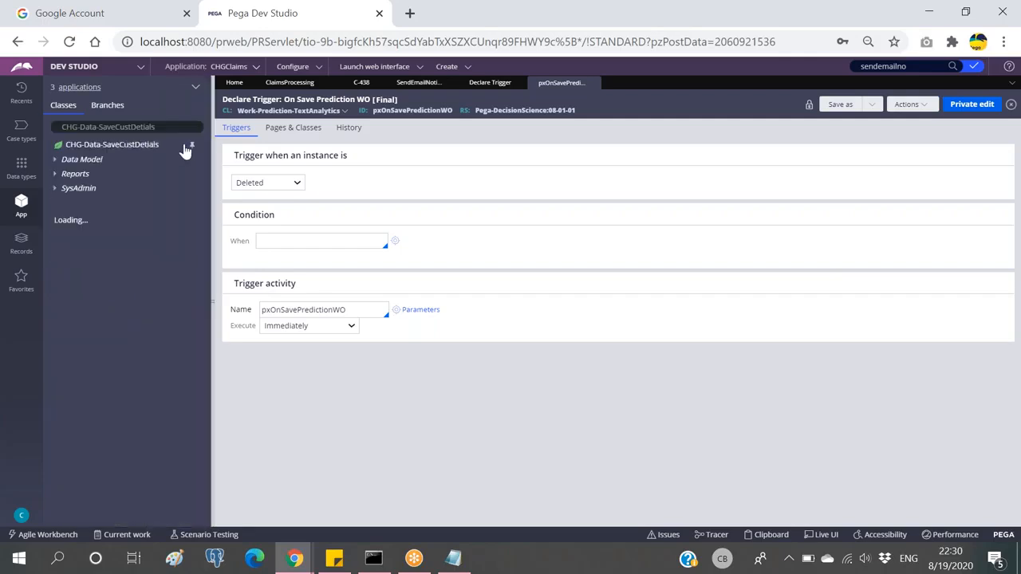
click(191, 144)
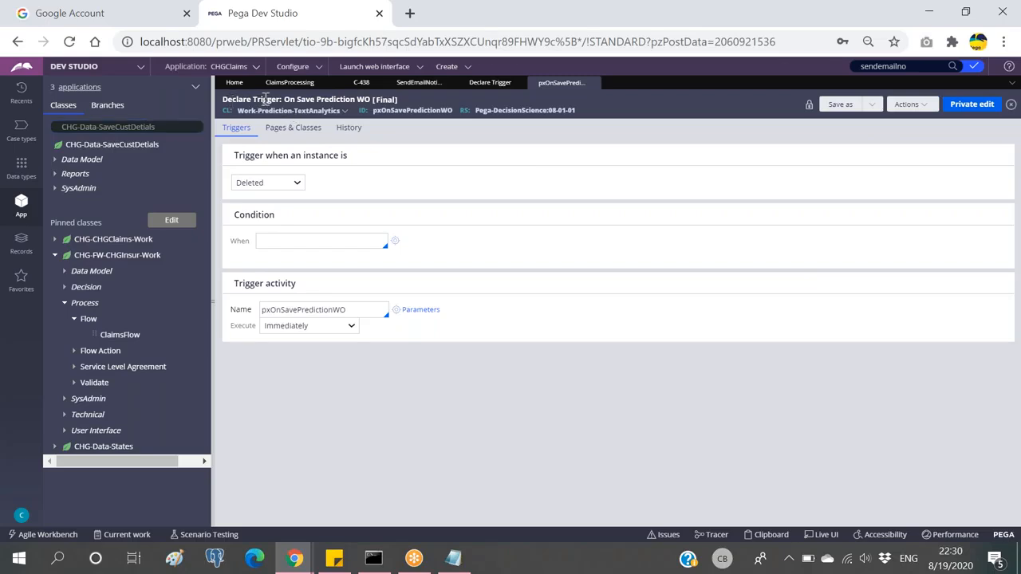
click(168, 127)
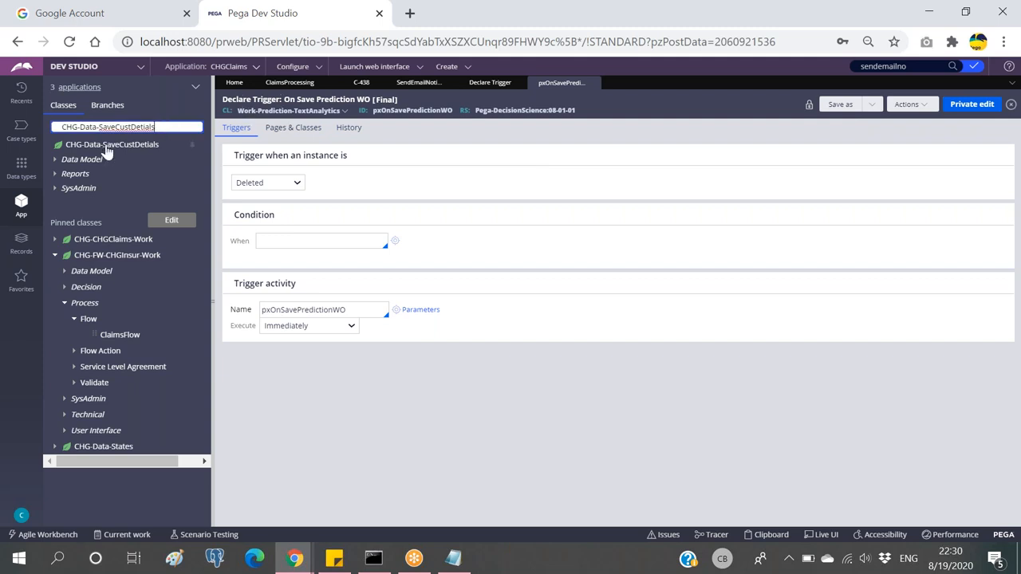
click(101, 147)
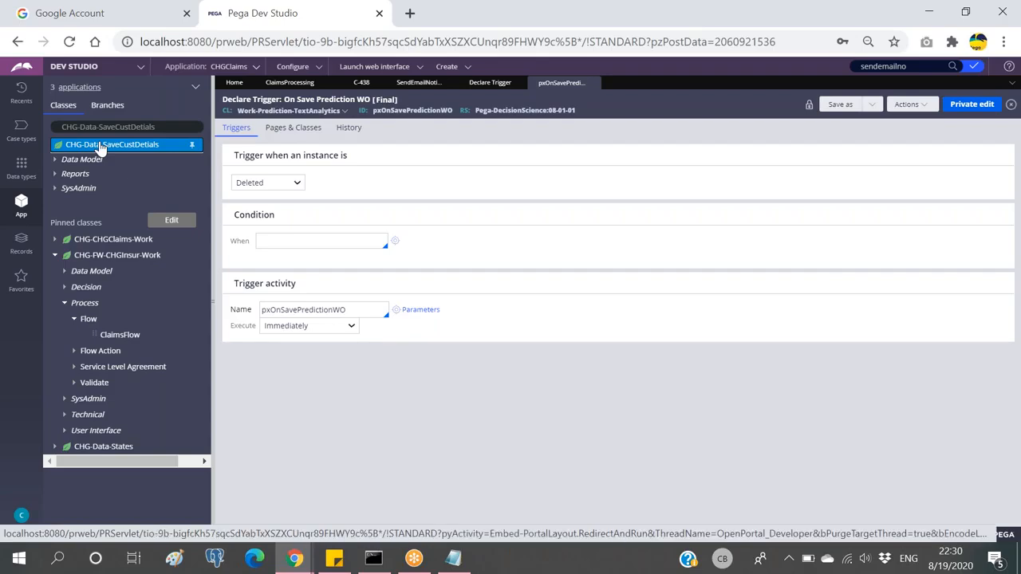
right_click(101, 148)
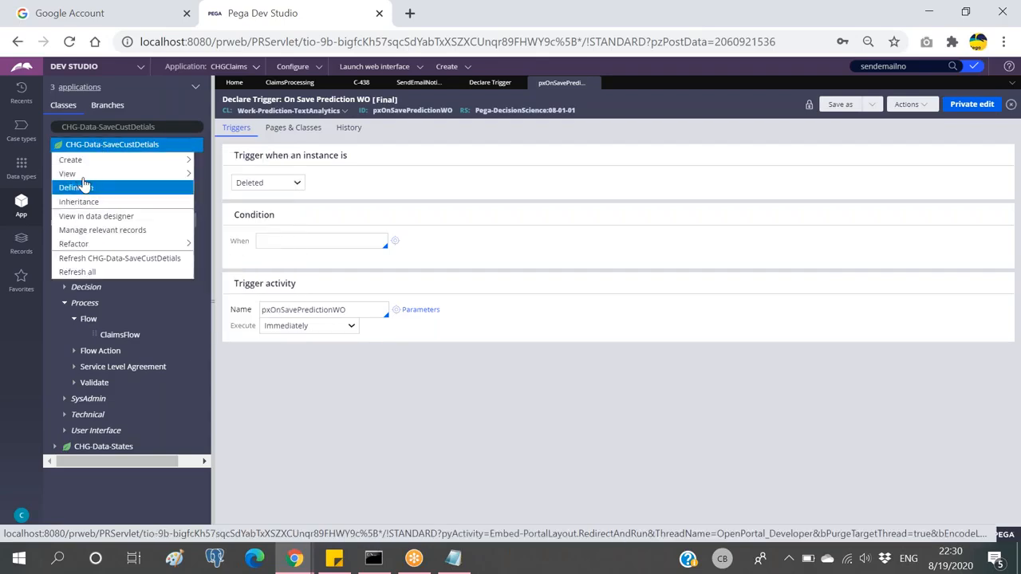
mouse_move(165, 163)
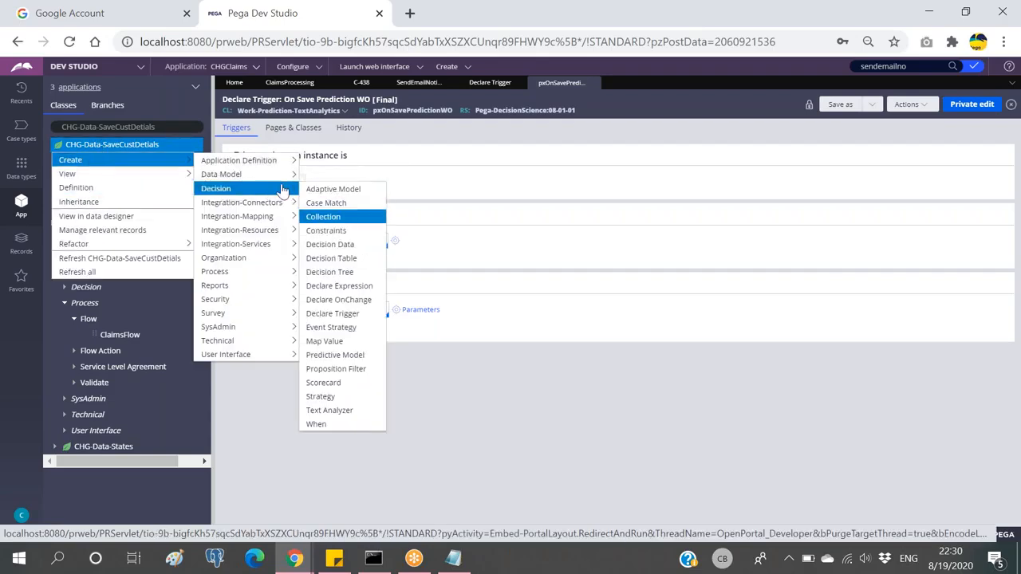
click(162, 129)
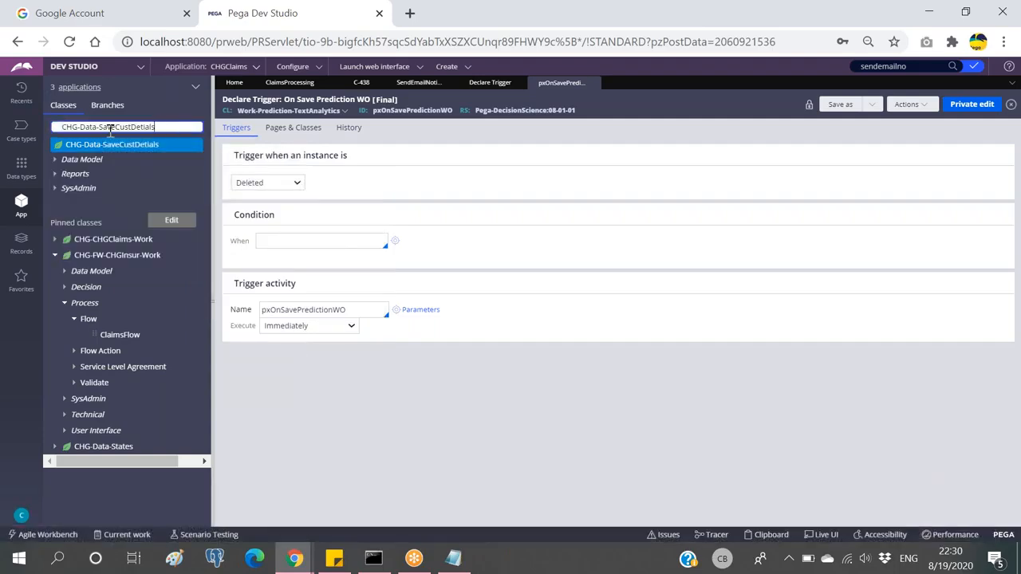
click(267, 183)
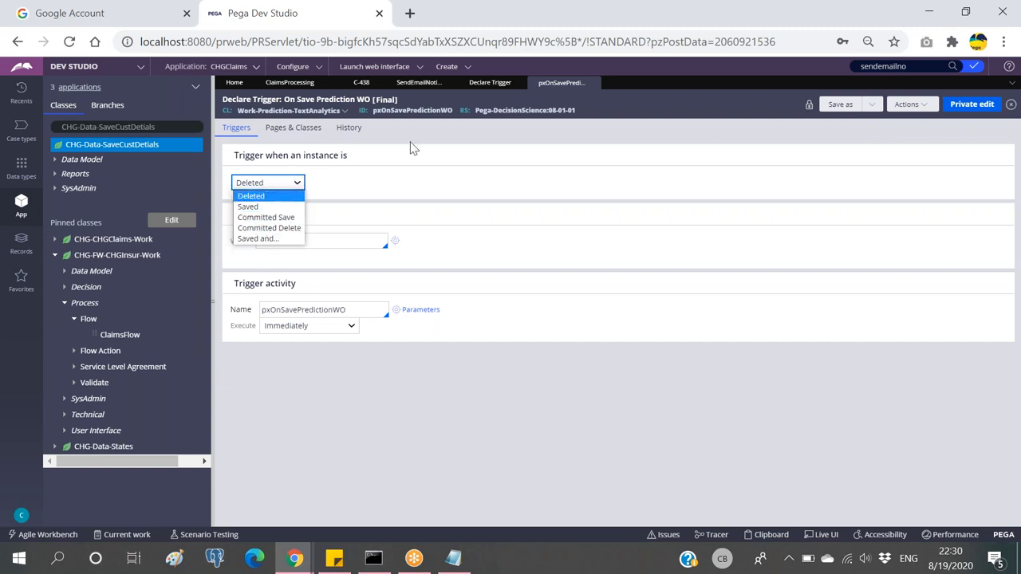
click(264, 148)
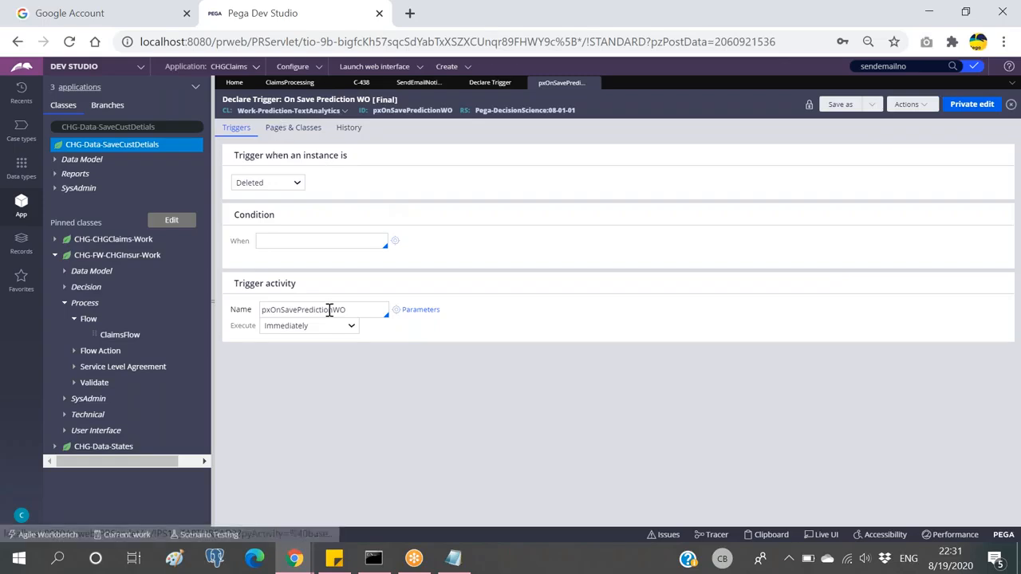
double_click(358, 308)
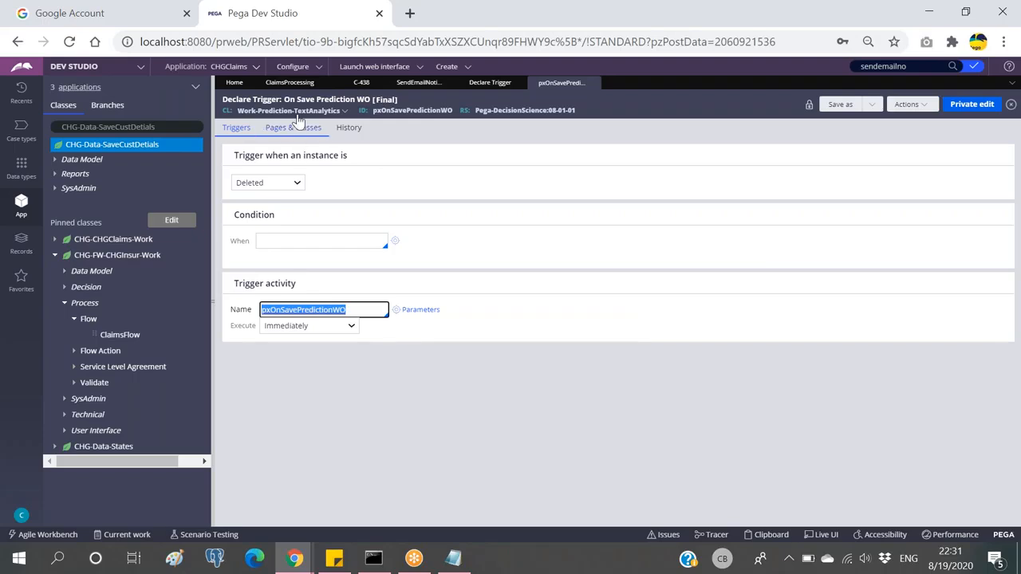
Step: Check the SendEmailNotification parameters and ClaimsProcessing tabs, then show all Declare Trigger instances
click(416, 83)
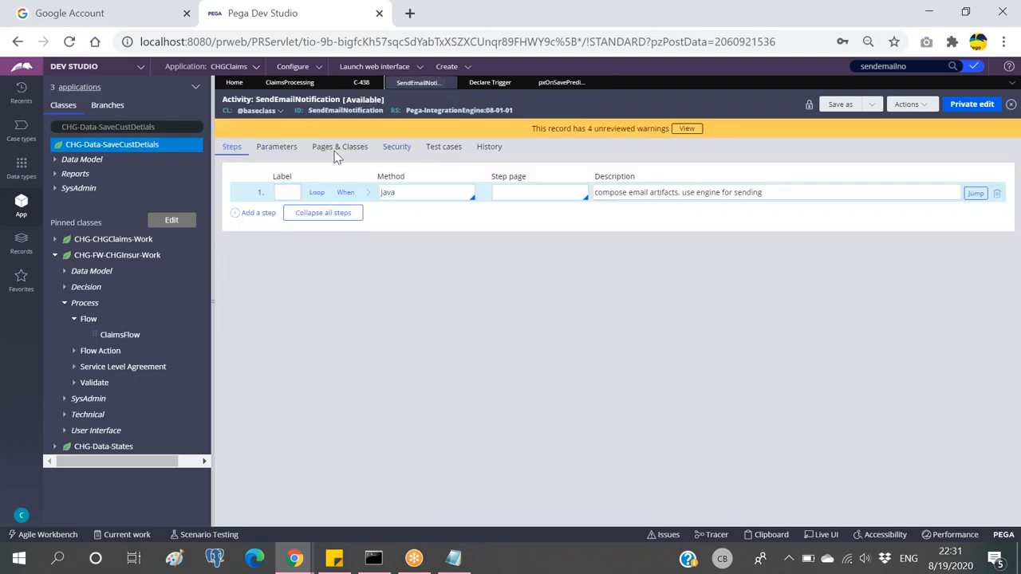
click(281, 147)
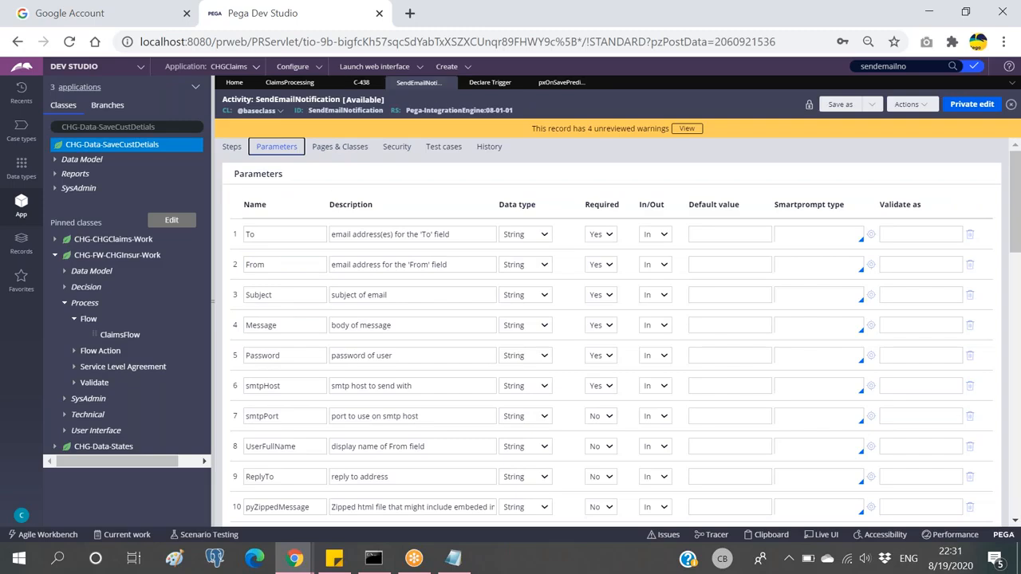
click(290, 83)
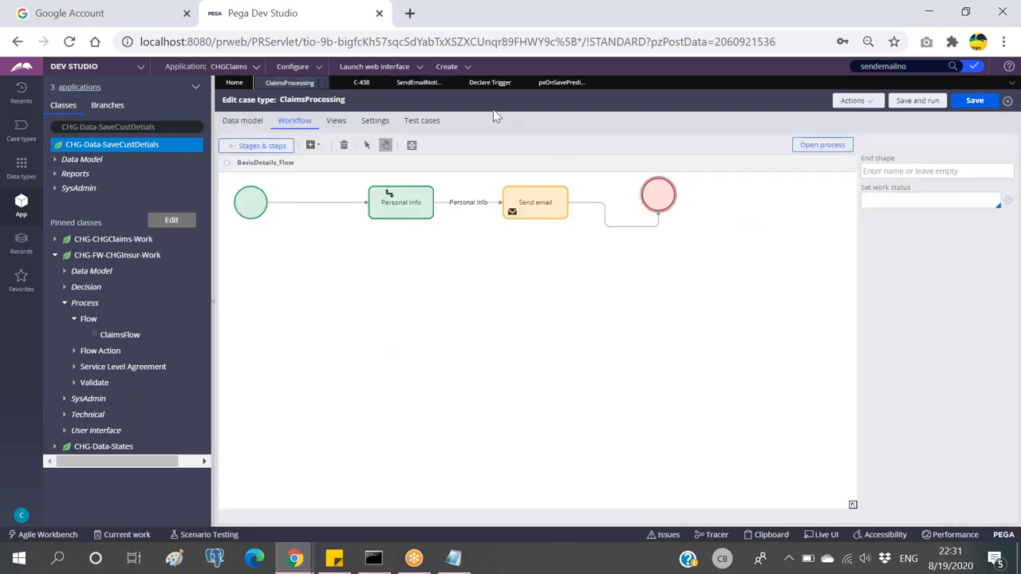
click(558, 83)
click(495, 83)
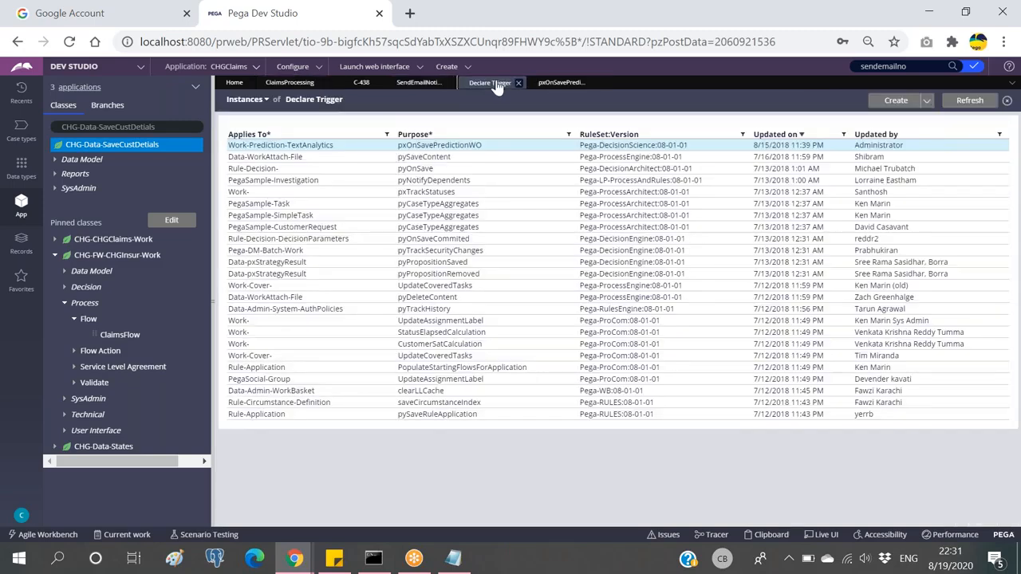